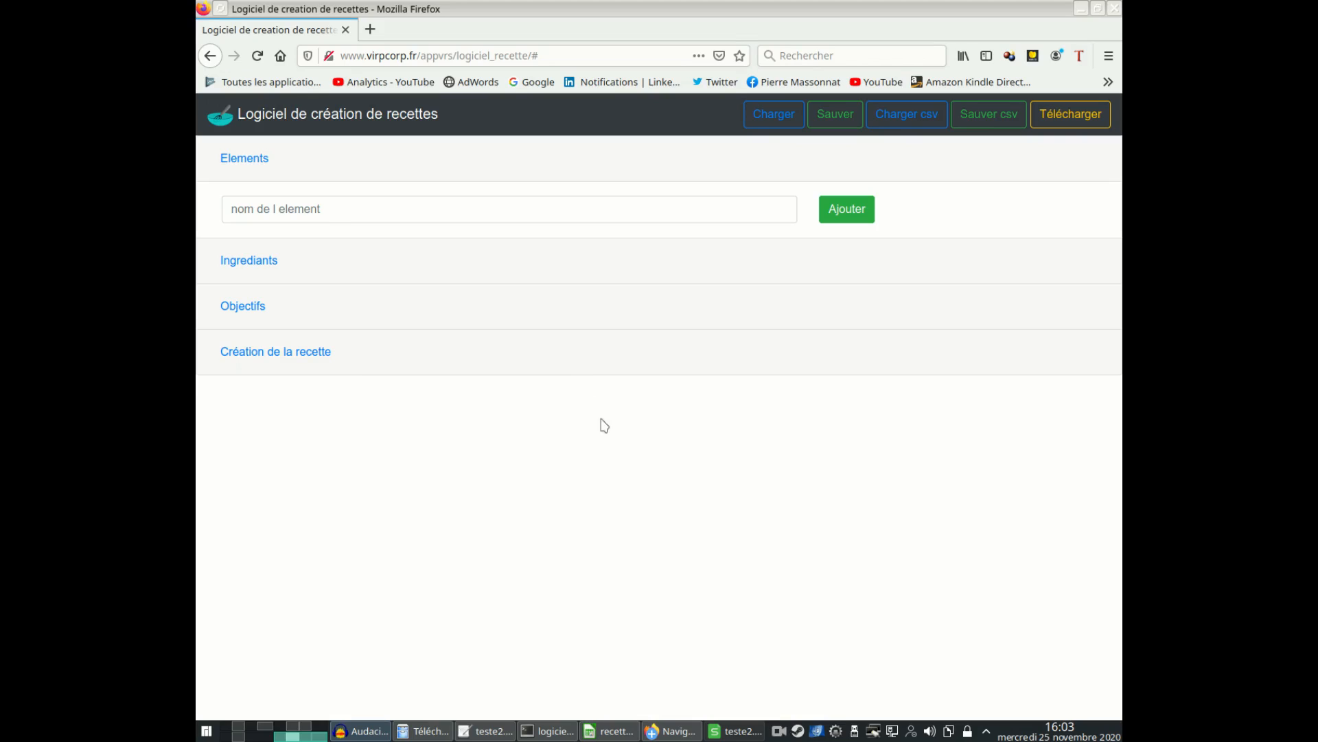
Step: Look through the Elements, Ingrediants, Objectifs and Création de la recette sections
{"action": "left_click", "coordinate": [247, 160]}
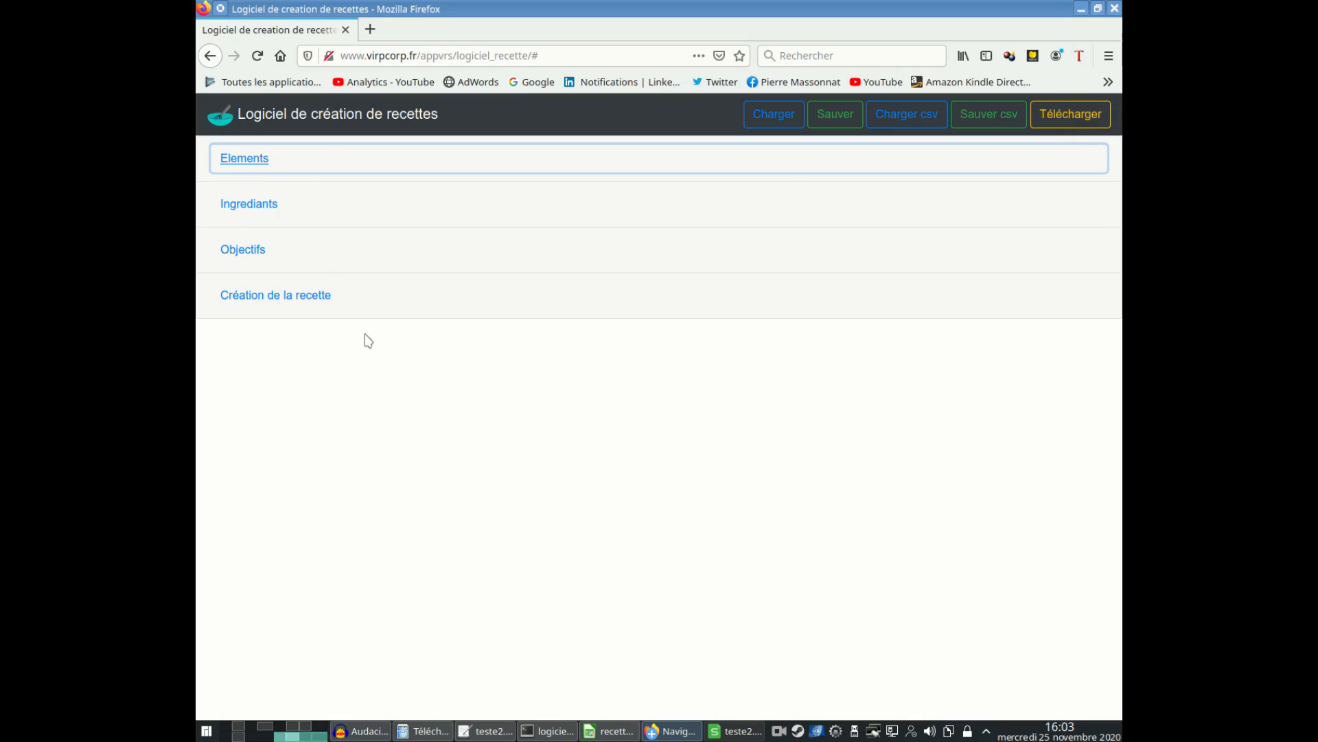
{"action": "left_click", "coordinate": [234, 161]}
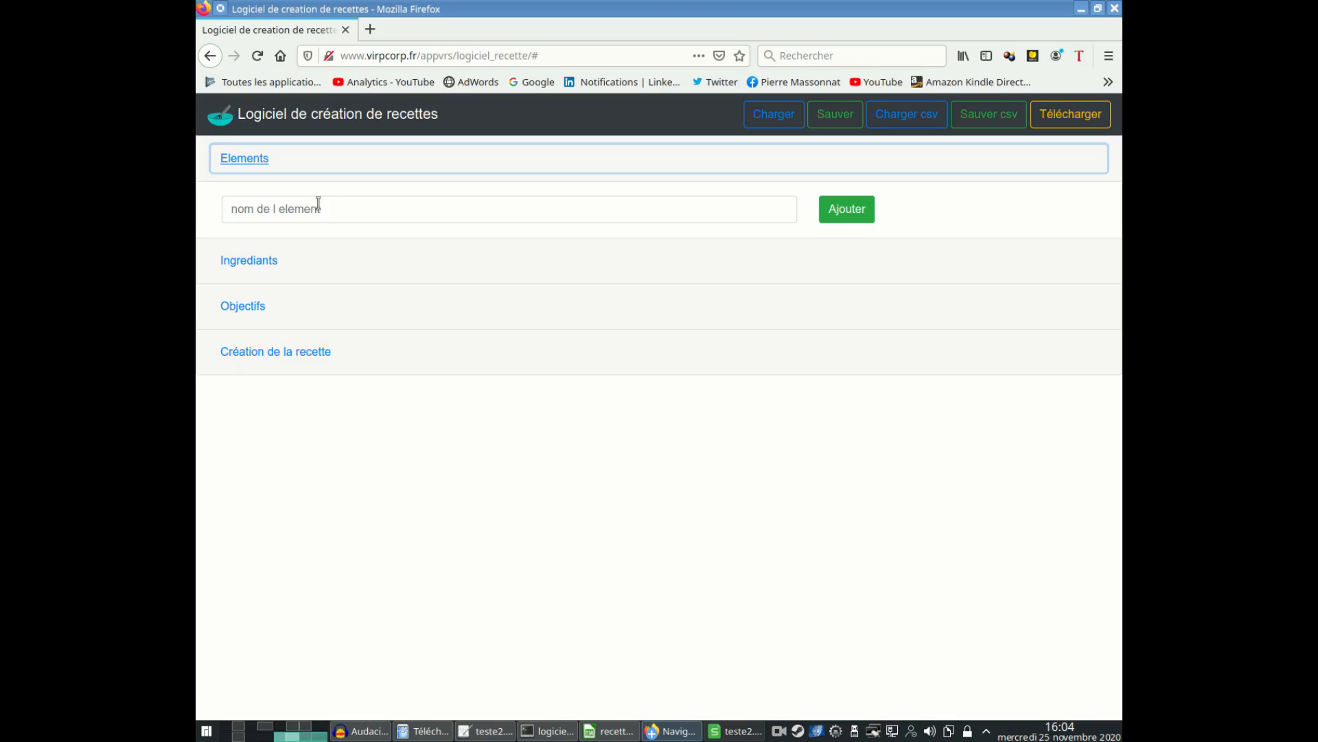
{"action": "left_click", "coordinate": [241, 261]}
{"action": "left_click", "coordinate": [242, 254]}
{"action": "type", "text": "soude"}
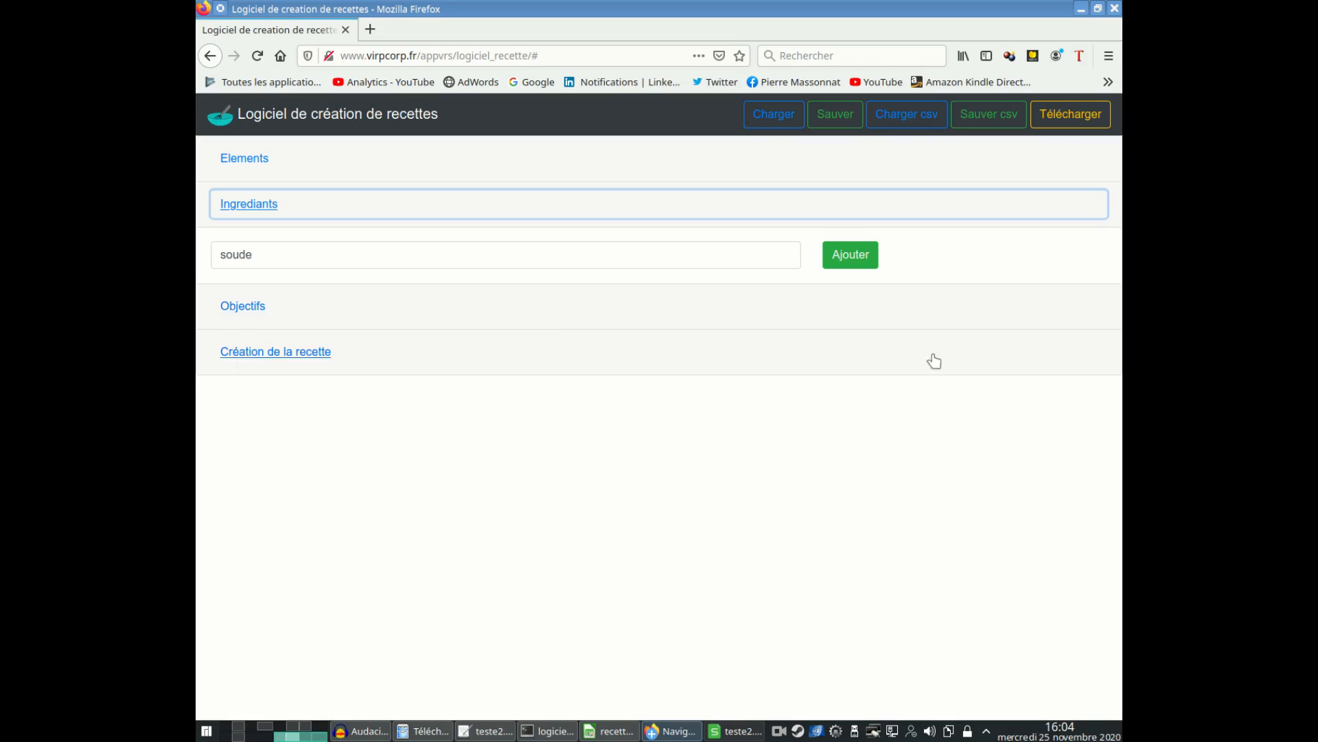
{"action": "left_click", "coordinate": [265, 308]}
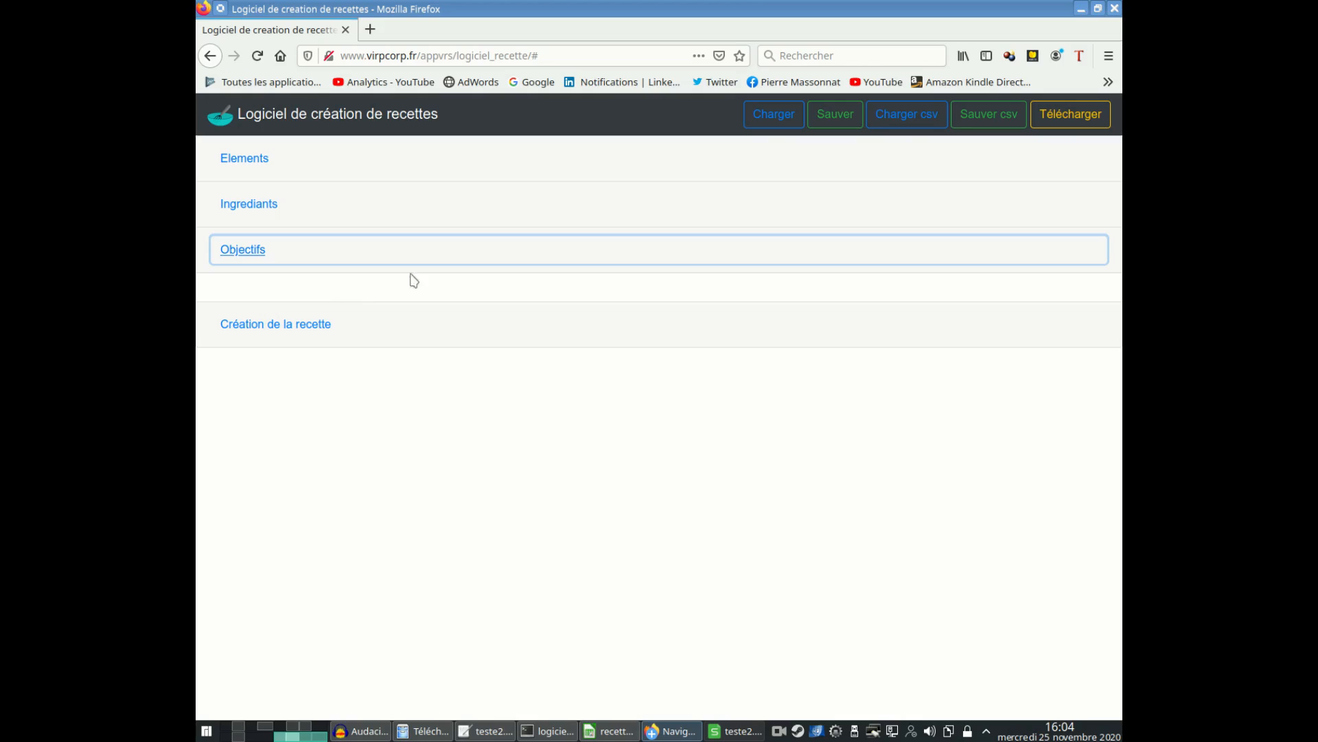
{"action": "left_click", "coordinate": [273, 326]}
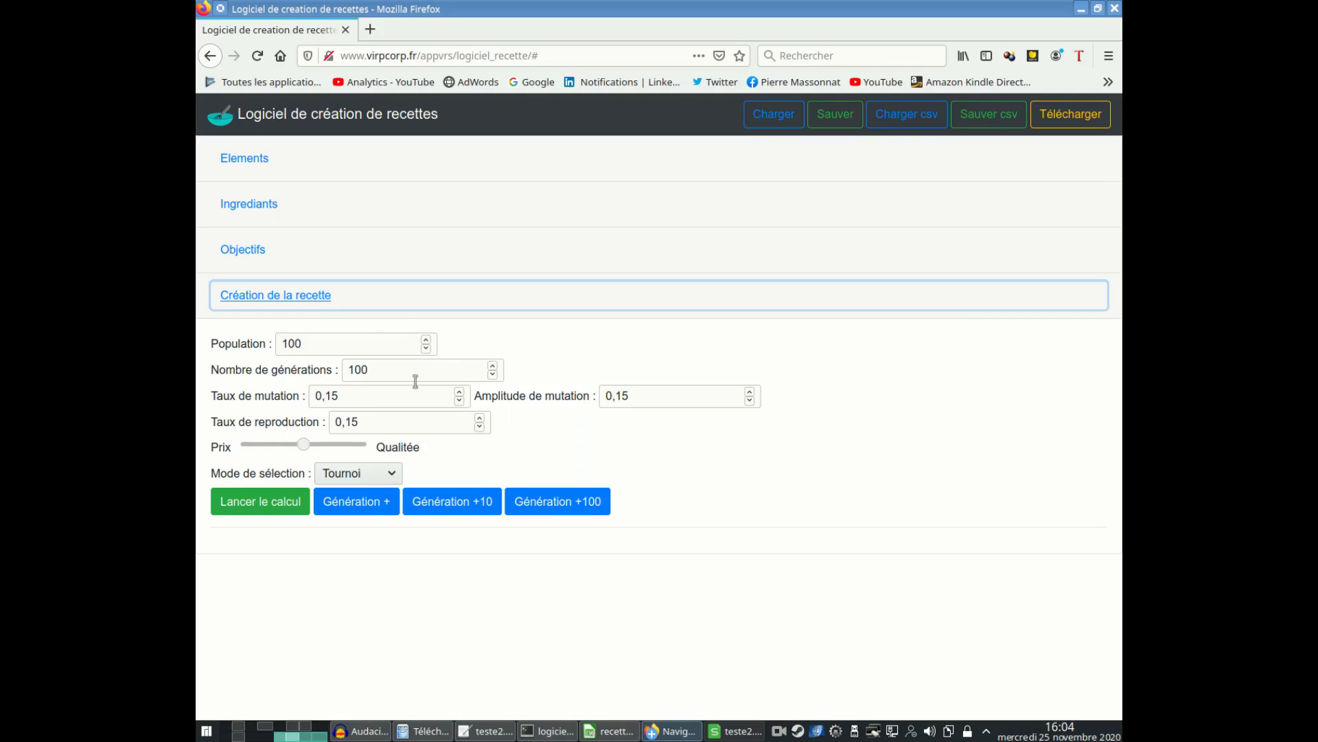
Step: Add the elements "vitamine A" and "vitamine C" to the Elements list
{"action": "left_click", "coordinate": [256, 172]}
{"action": "left_click", "coordinate": [365, 210]}
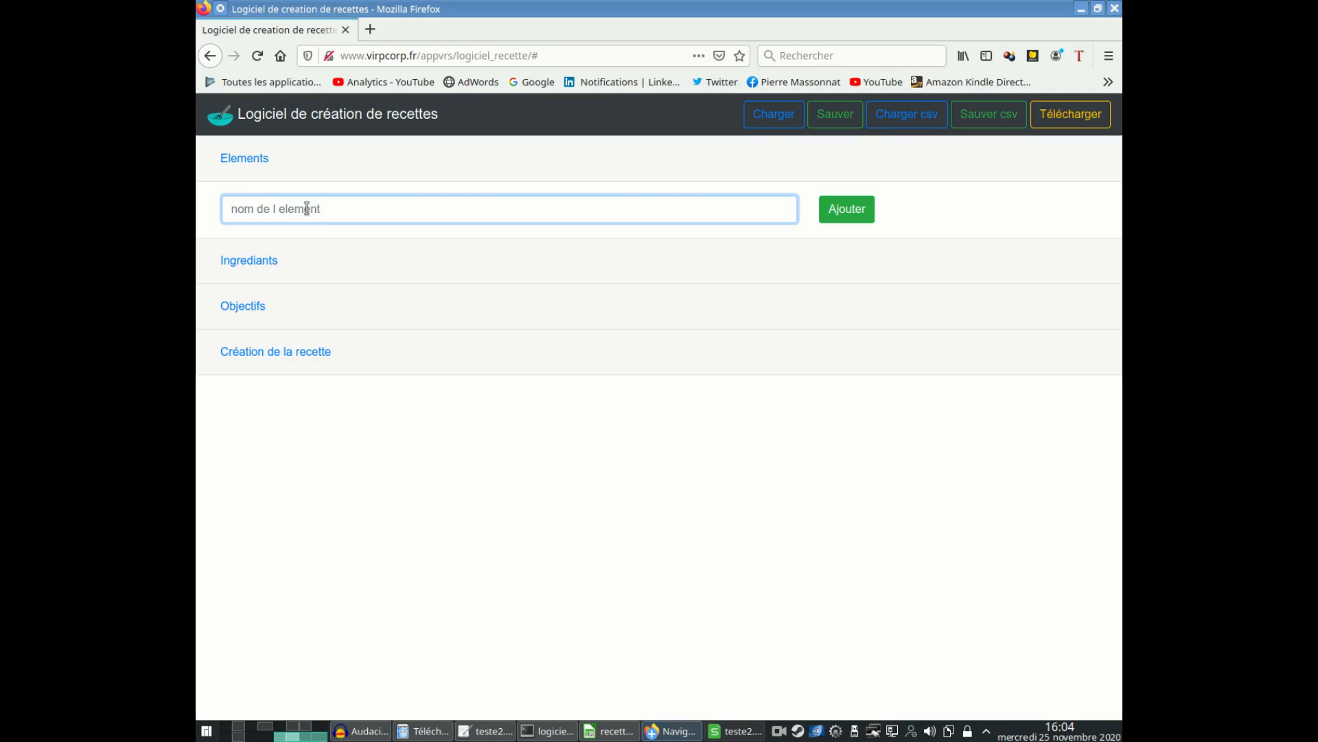
{"action": "type", "text": "vitamine A"}
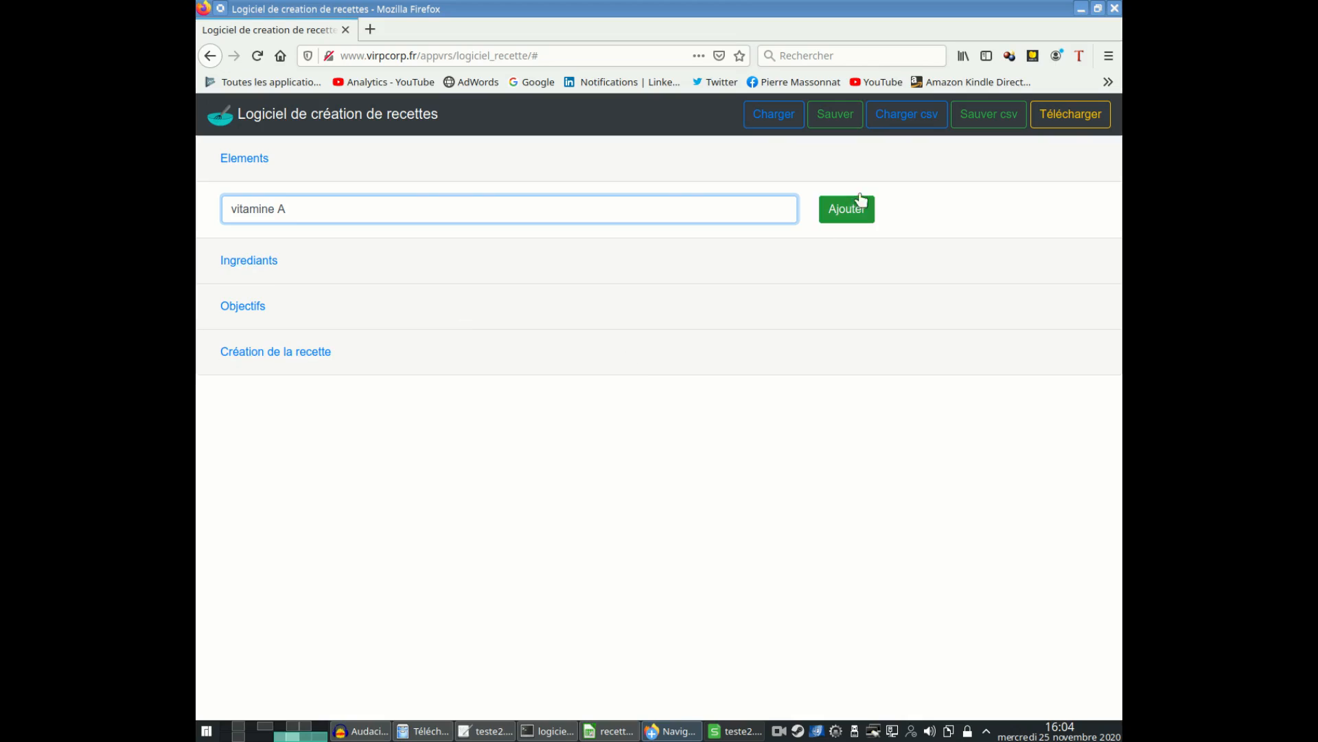
{"action": "left_click", "coordinate": [859, 206]}
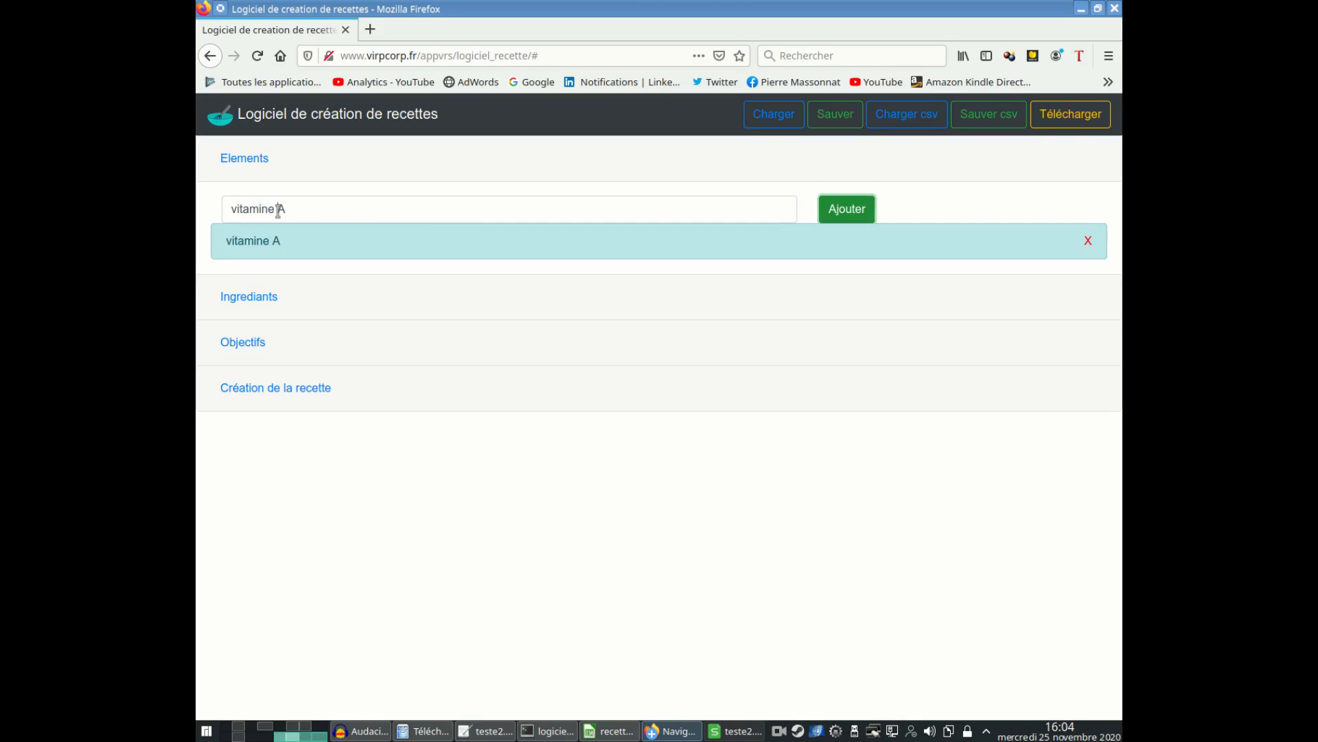
{"action": "left_click_drag", "start_coordinate": [278, 209], "coordinate": [288, 209]}
{"action": "type", "text": "C"}
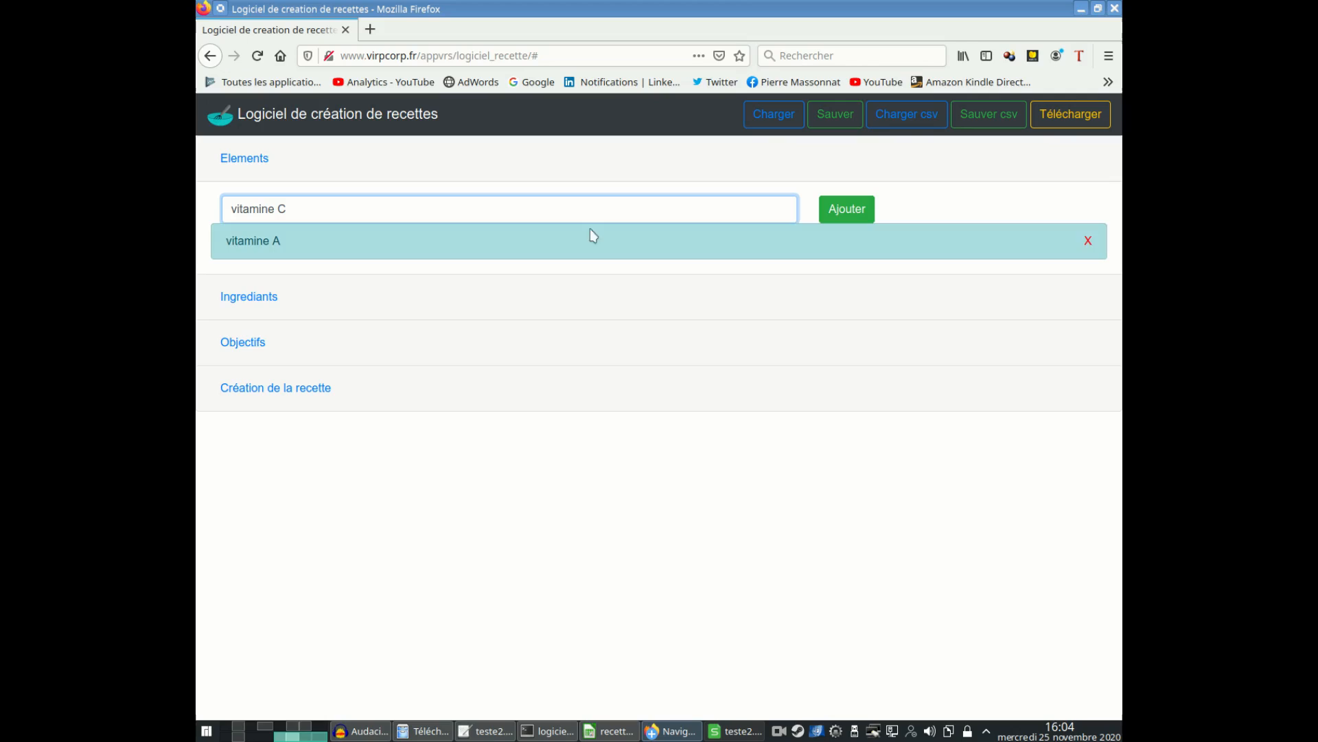
{"action": "left_click", "coordinate": [830, 213]}
Step: Add the elements "protéine" and "glucide" to the Elements list
{"action": "left_click_drag", "start_coordinate": [388, 208], "coordinate": [197, 209]}
{"action": "type", "text": "p"}
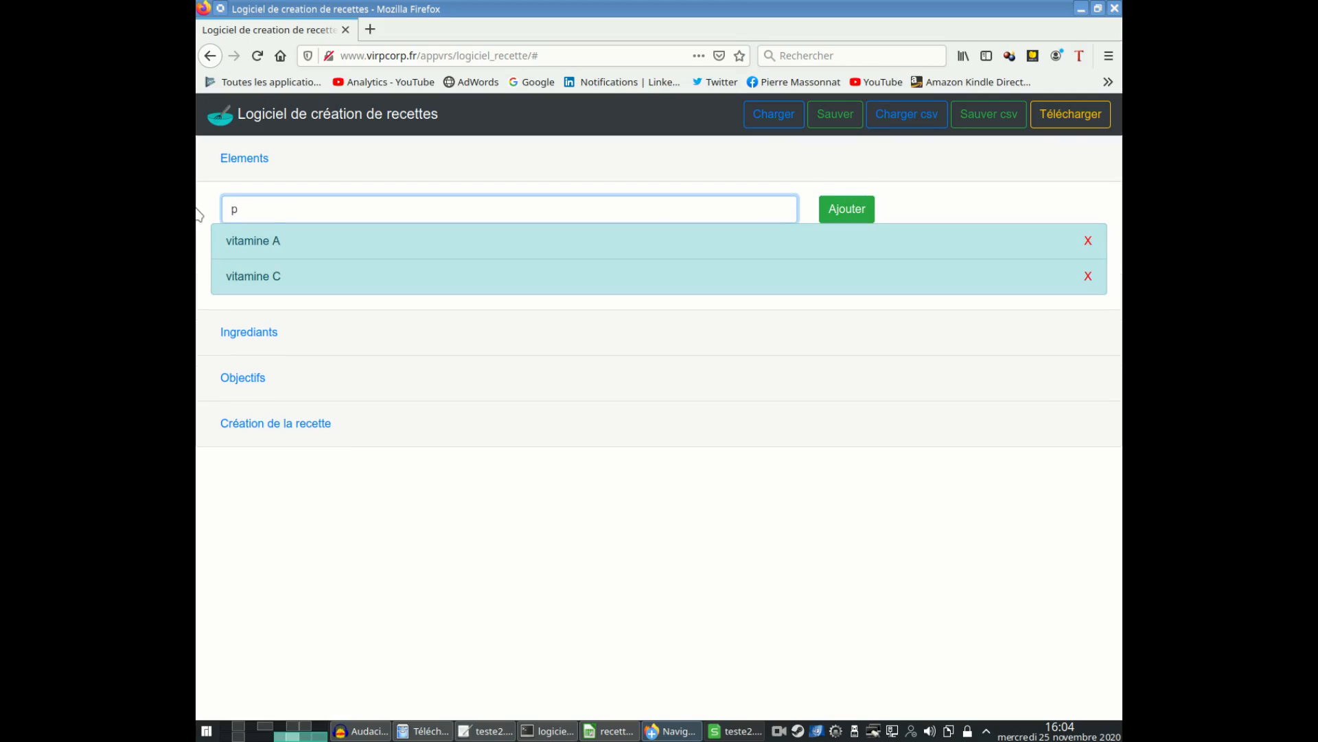
{"action": "type", "text": "rotéine"}
{"action": "left_click", "coordinate": [834, 210]}
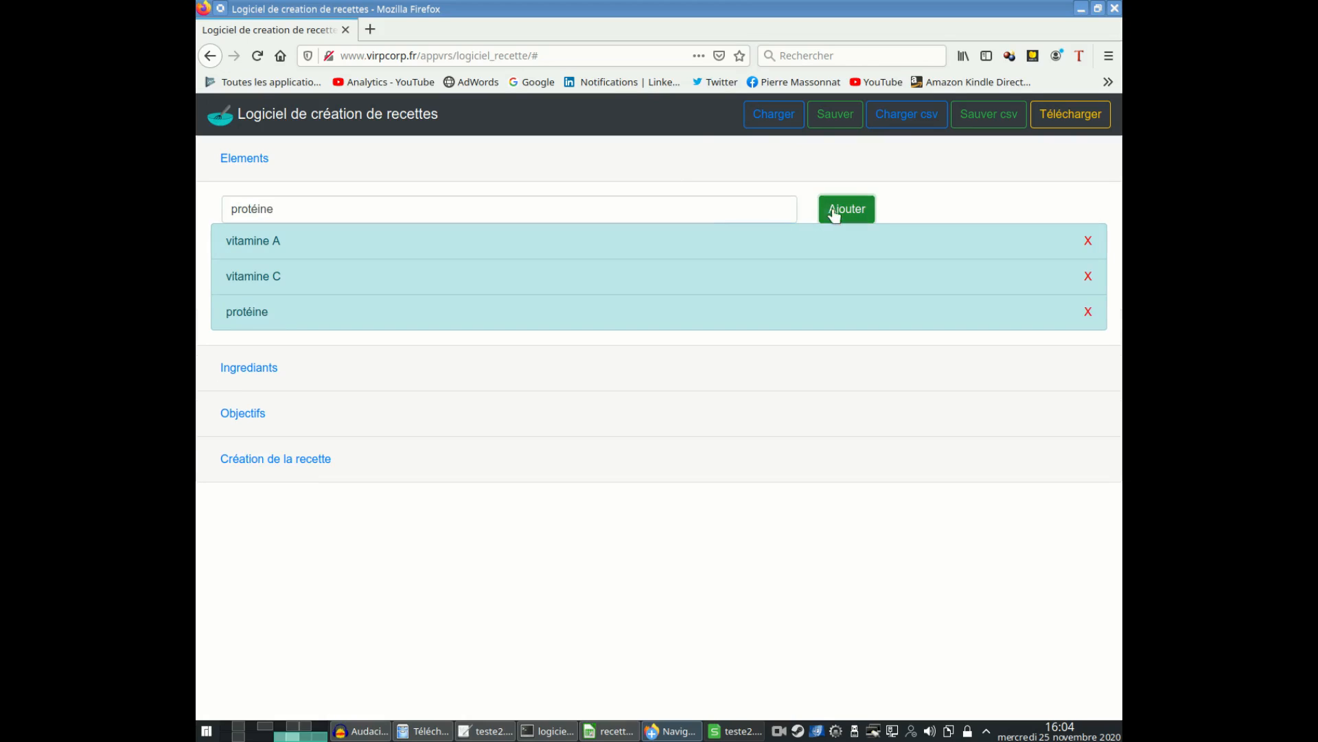
{"action": "double_click", "coordinate": [346, 209]}
{"action": "type", "text": "gluci"}
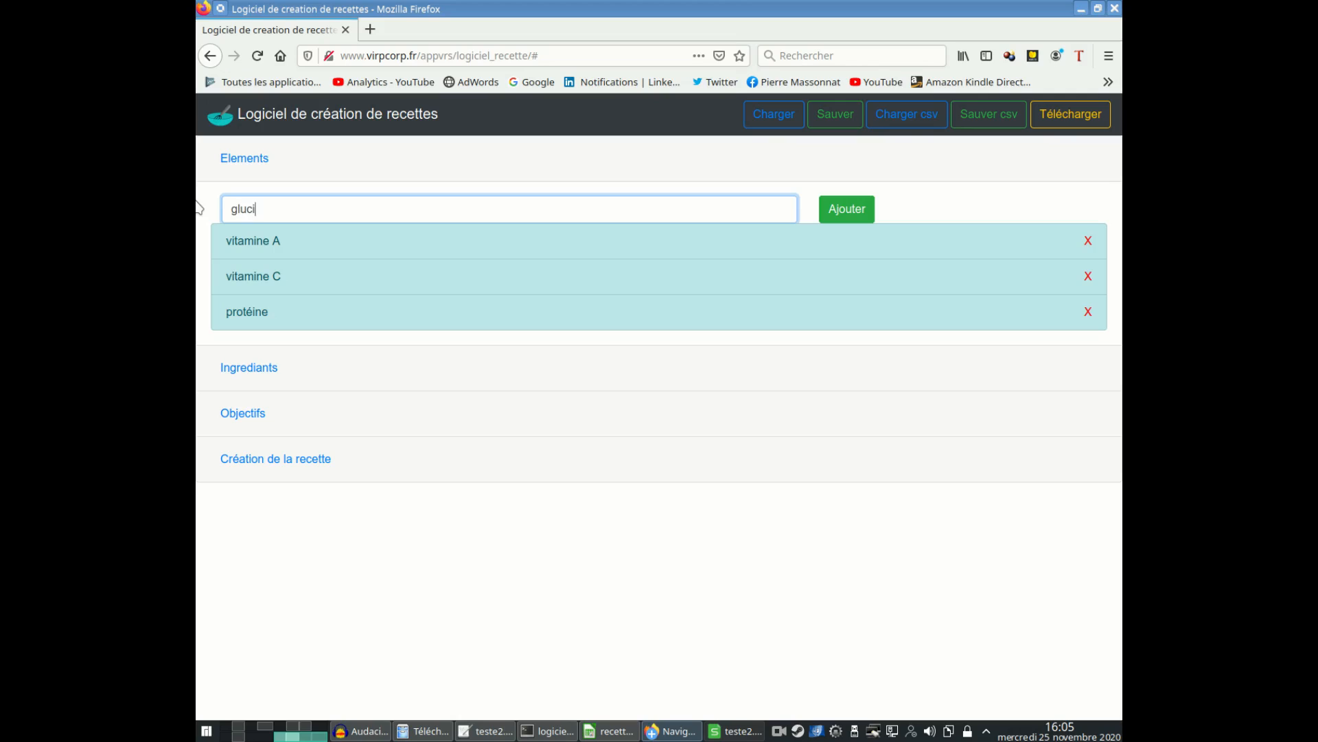
{"action": "type", "text": "de"}
{"action": "left_click", "coordinate": [851, 211]}
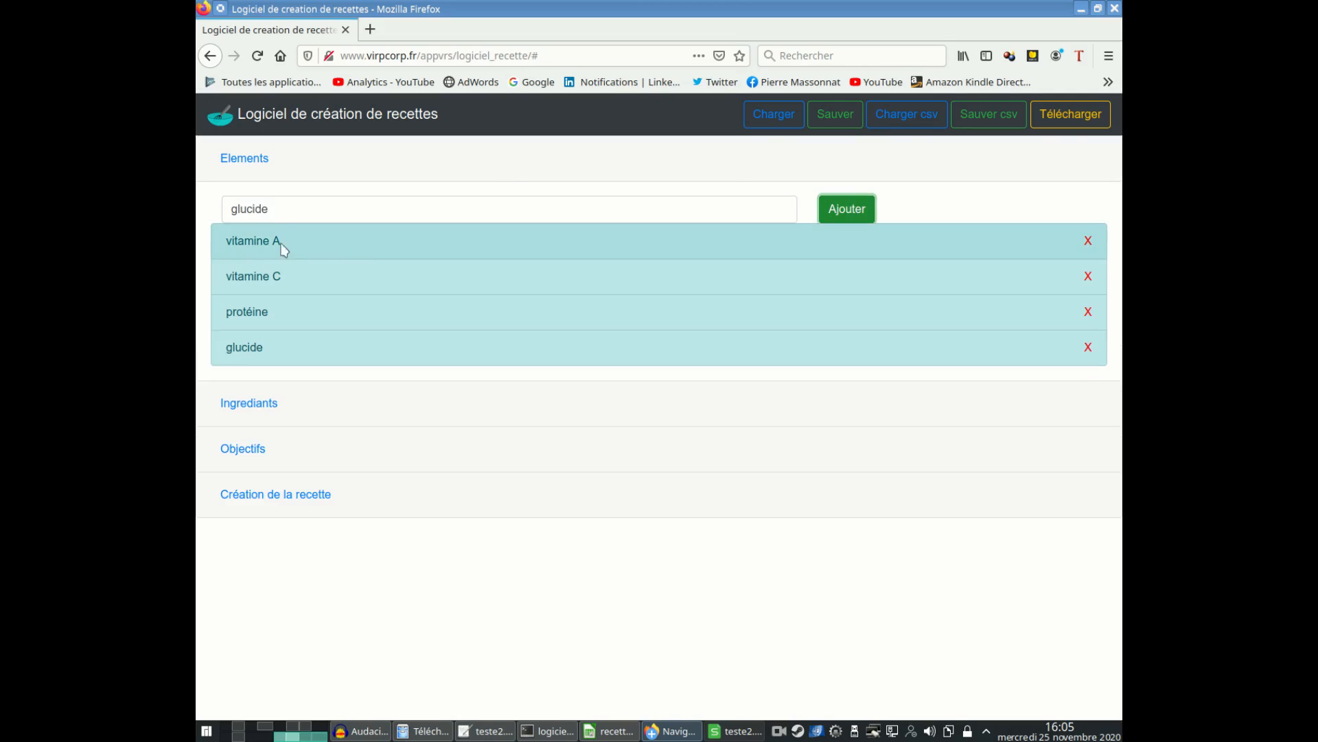
Step: Add the element "graisse" to the Elements list
{"action": "left_click_drag", "start_coordinate": [285, 208], "coordinate": [221, 208]}
{"action": "type", "text": "graisse"}
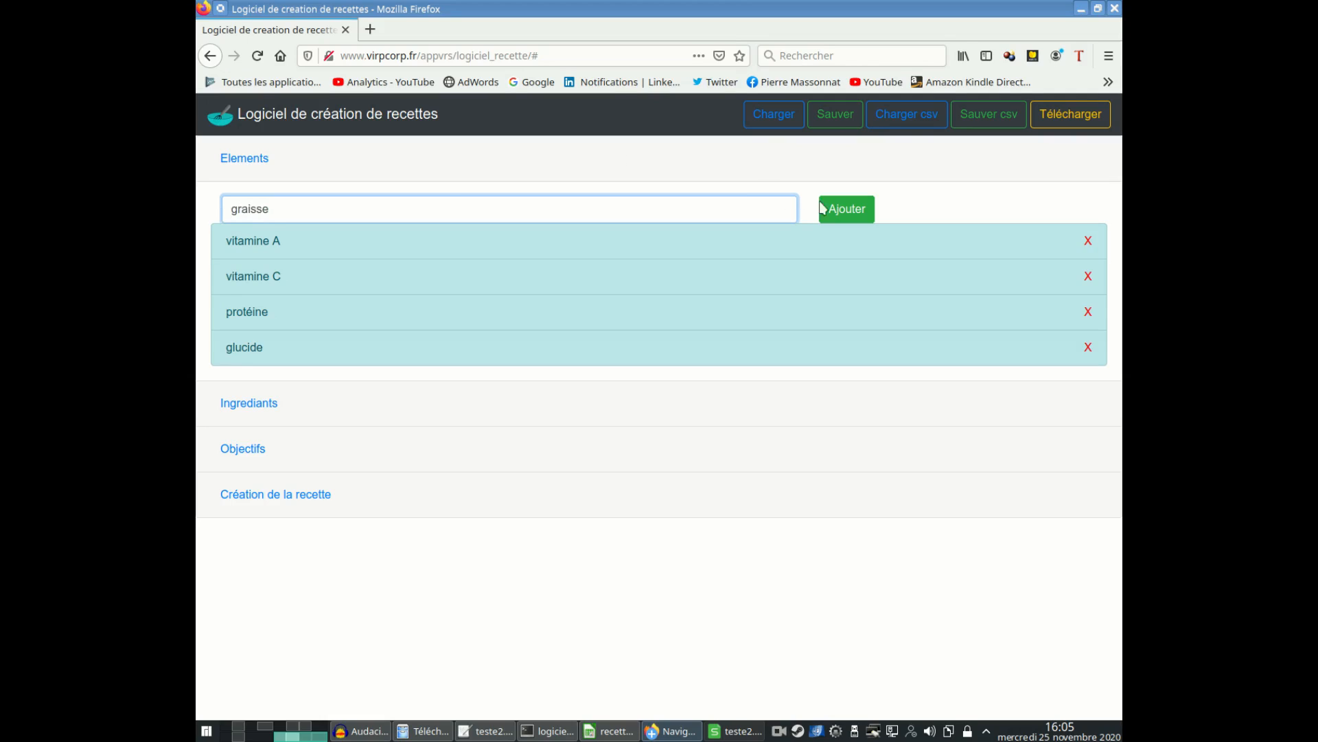
{"action": "left_click", "coordinate": [839, 209]}
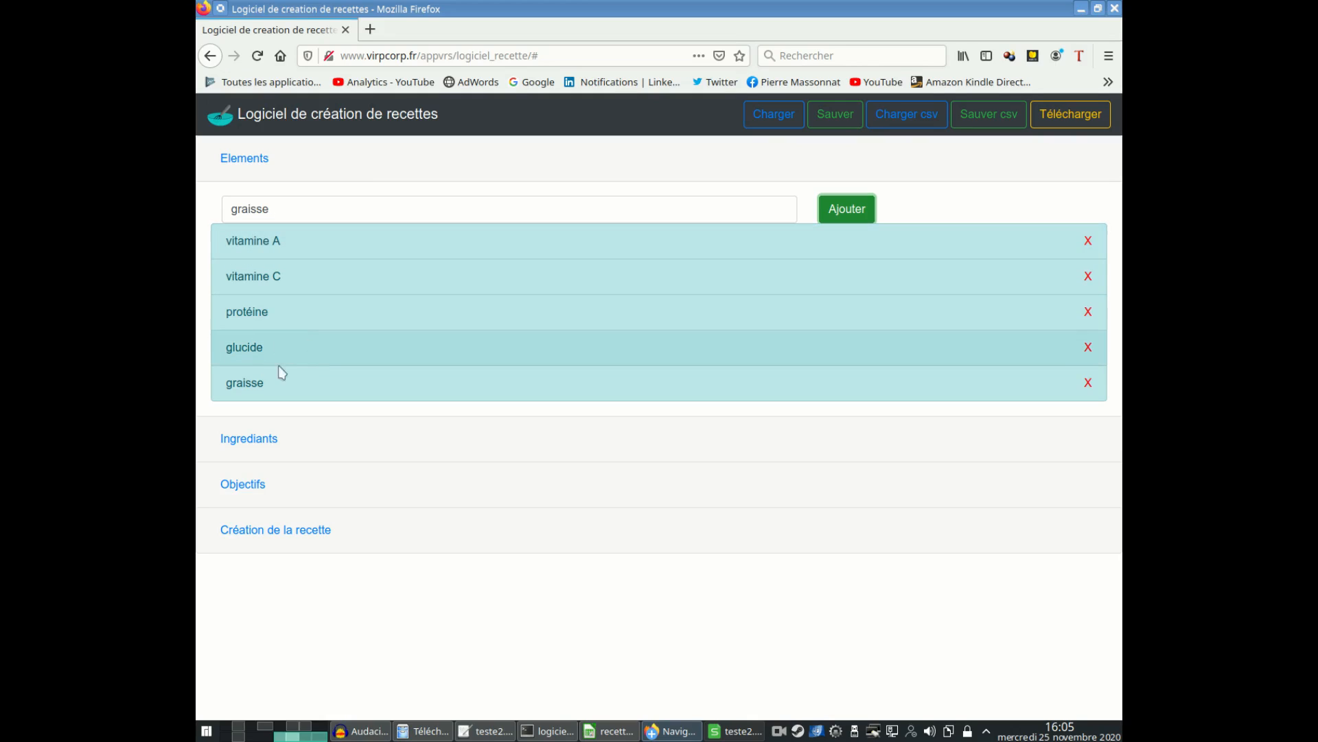
Step: Add an ingredient named "carrote" in the Ingrediants section
{"action": "left_click", "coordinate": [275, 439]}
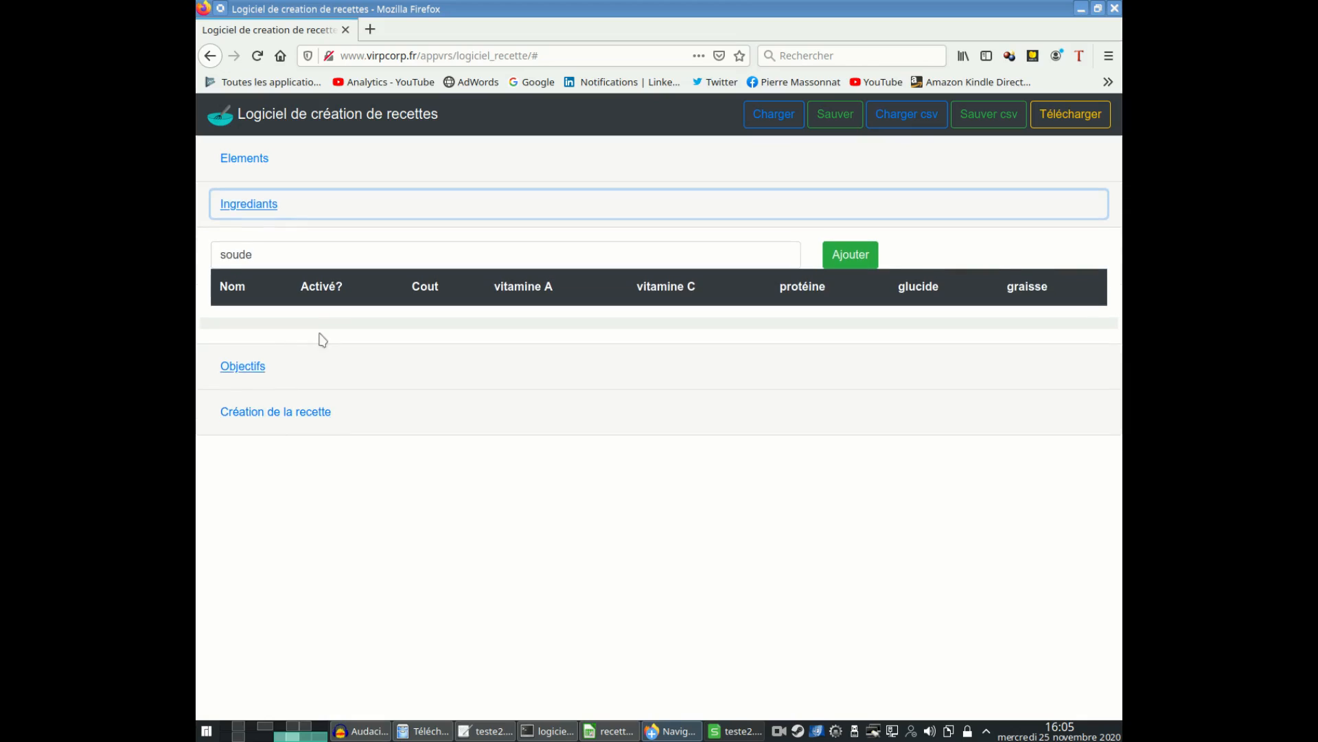
{"action": "double_click", "coordinate": [278, 261]}
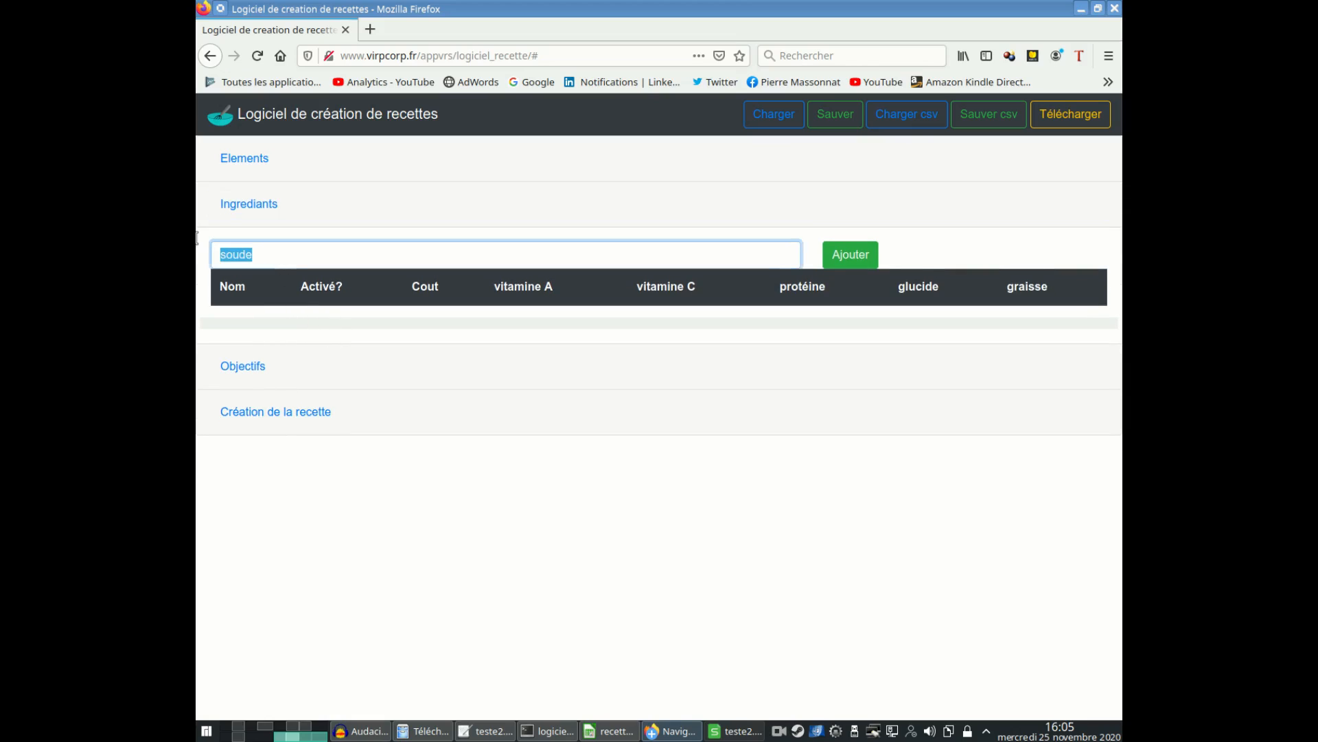
{"action": "type", "text": "carrote"}
{"action": "left_click", "coordinate": [856, 258]}
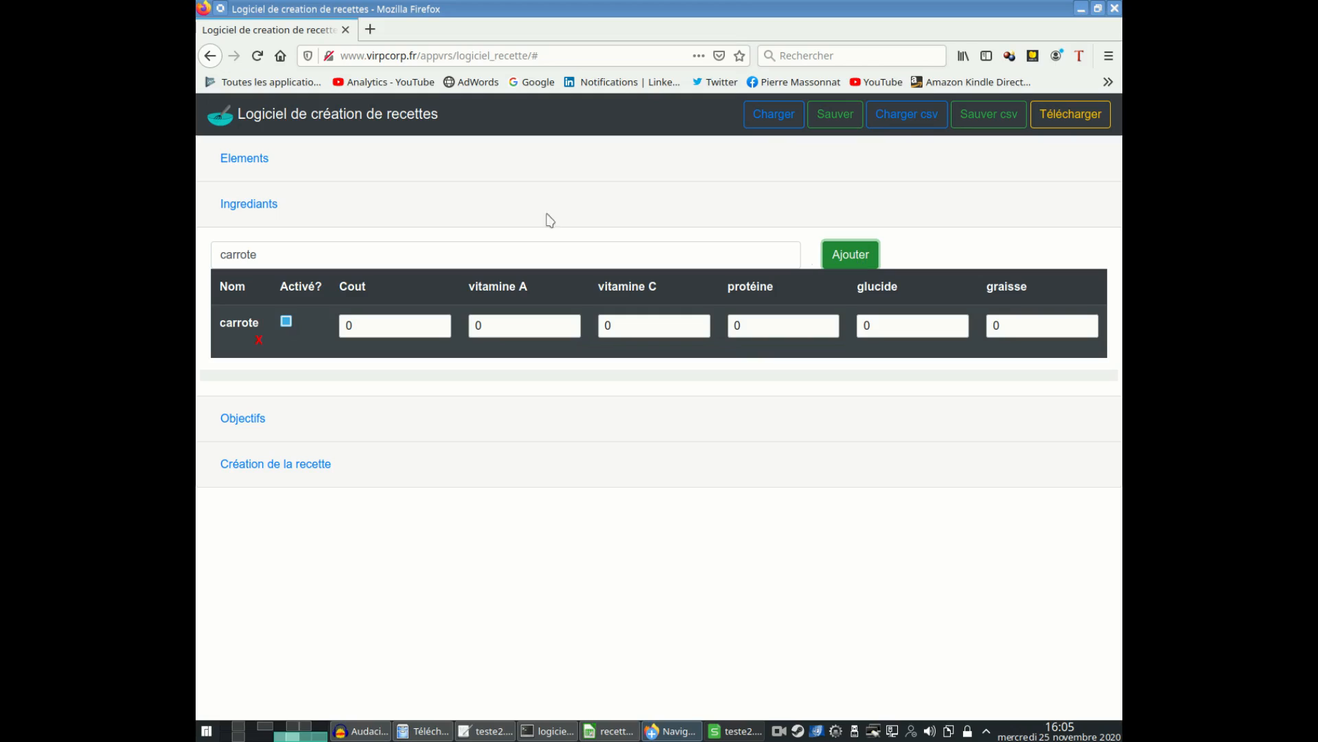
Step: Return to the Elements section and add the element "fibres"
{"action": "left_click", "coordinate": [244, 159]}
{"action": "left_click_drag", "start_coordinate": [271, 209], "coordinate": [221, 212]}
{"action": "type", "text": "fibr"}
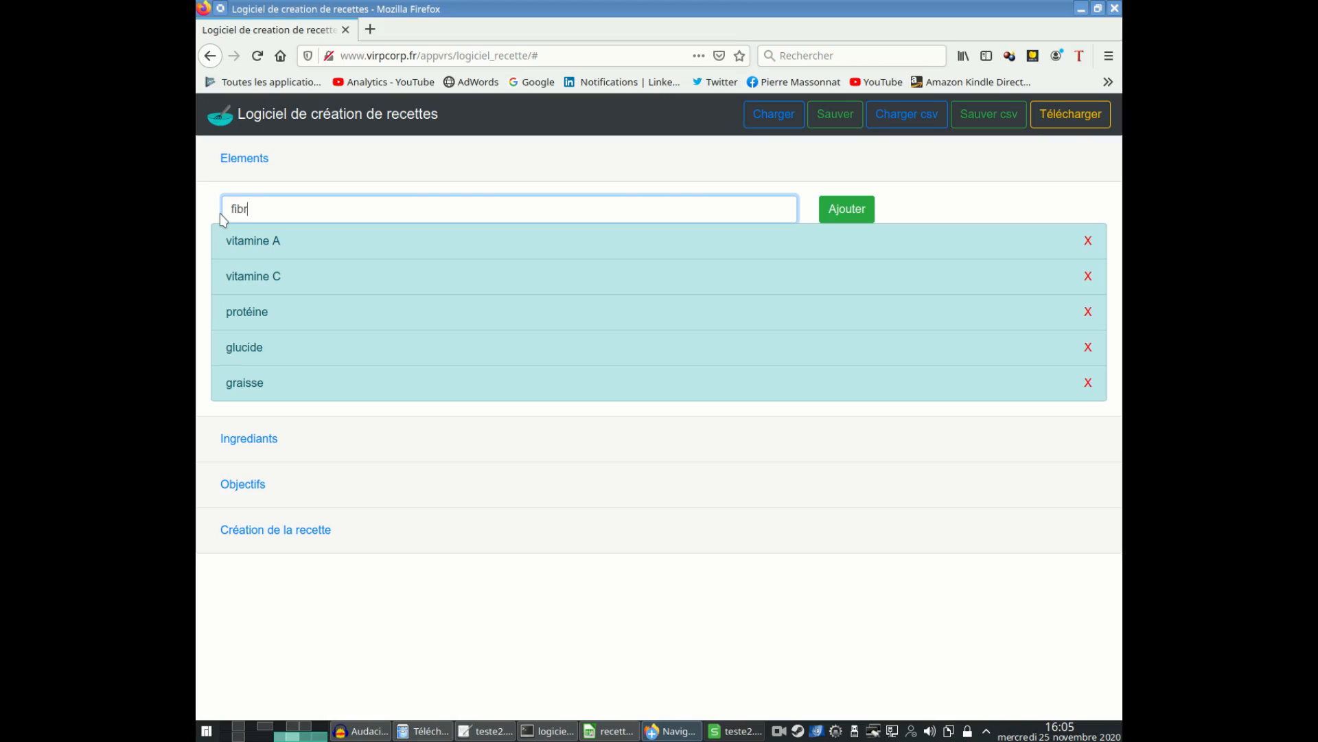
{"action": "type", "text": "es"}
{"action": "left_click", "coordinate": [837, 215]}
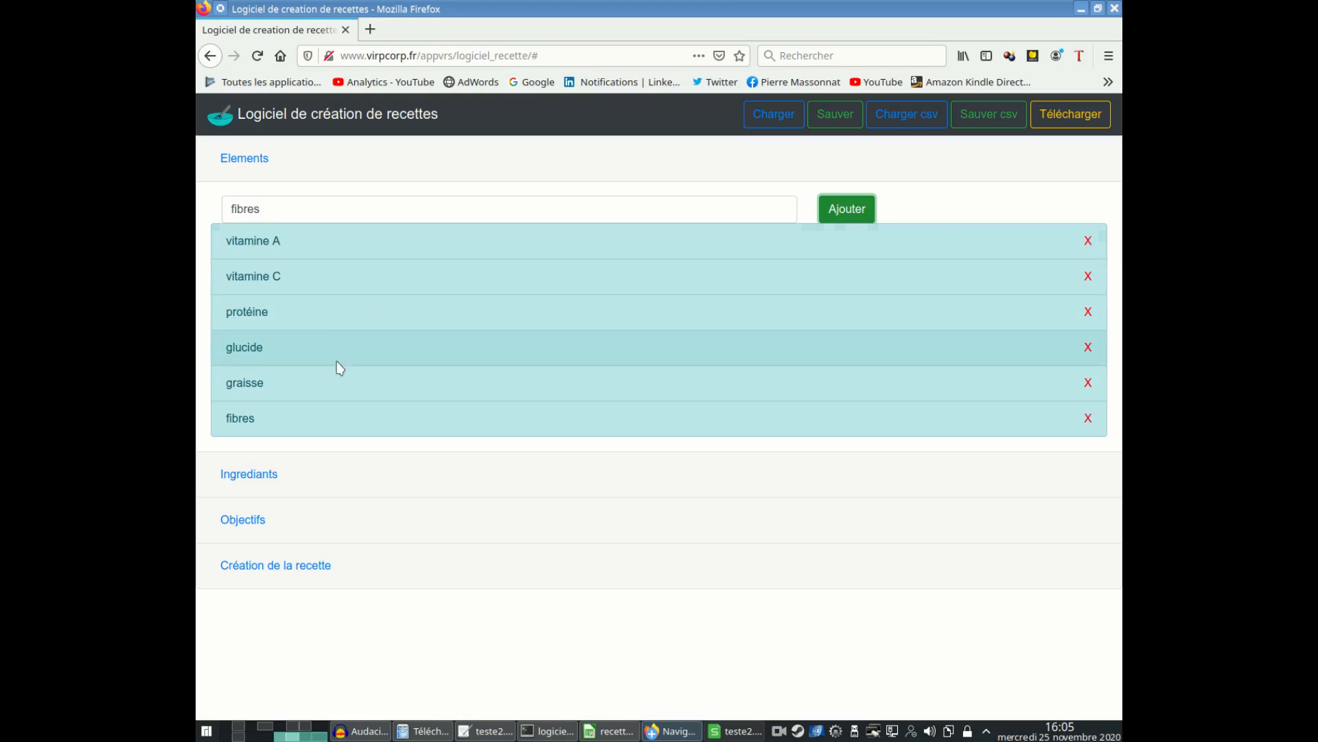
Step: In the ingredients table, toggle carrote's activation off and on, leaving it enabled, and set its cost to 2.0
{"action": "left_click", "coordinate": [271, 477]}
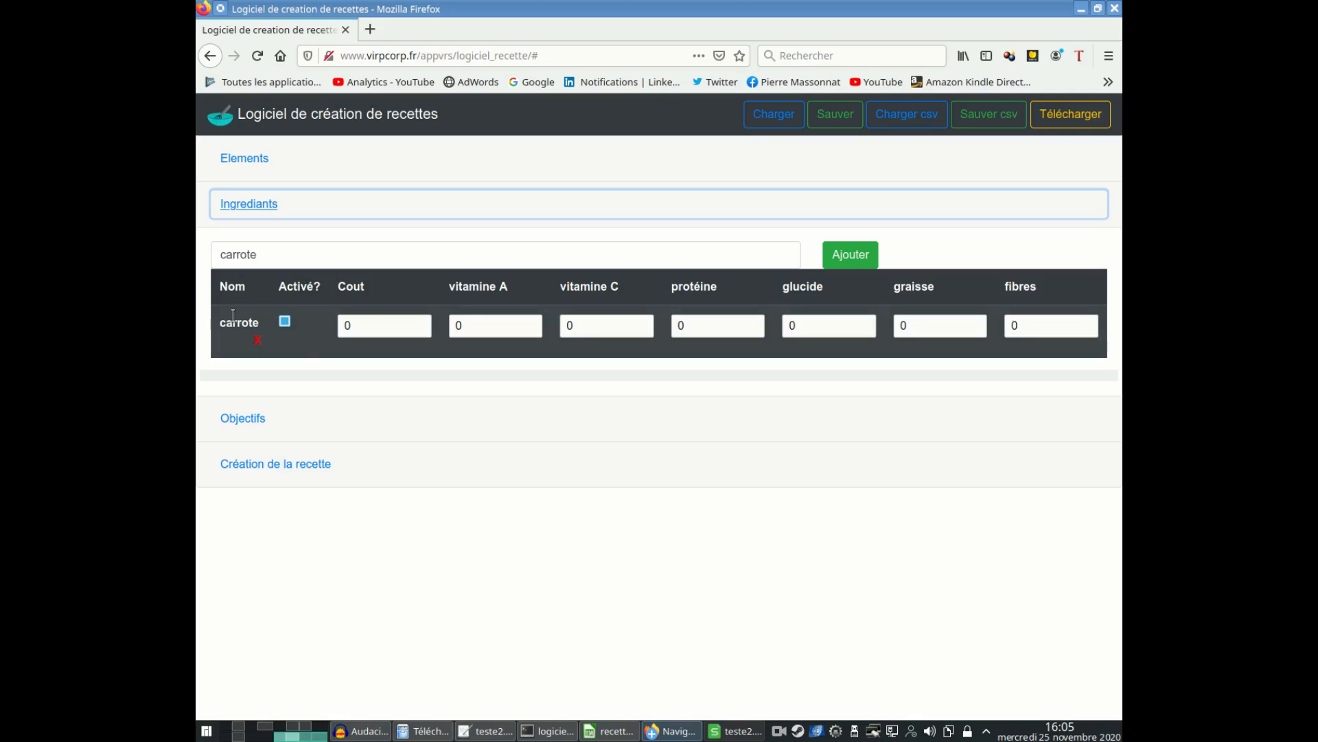
{"action": "left_click", "coordinate": [285, 322]}
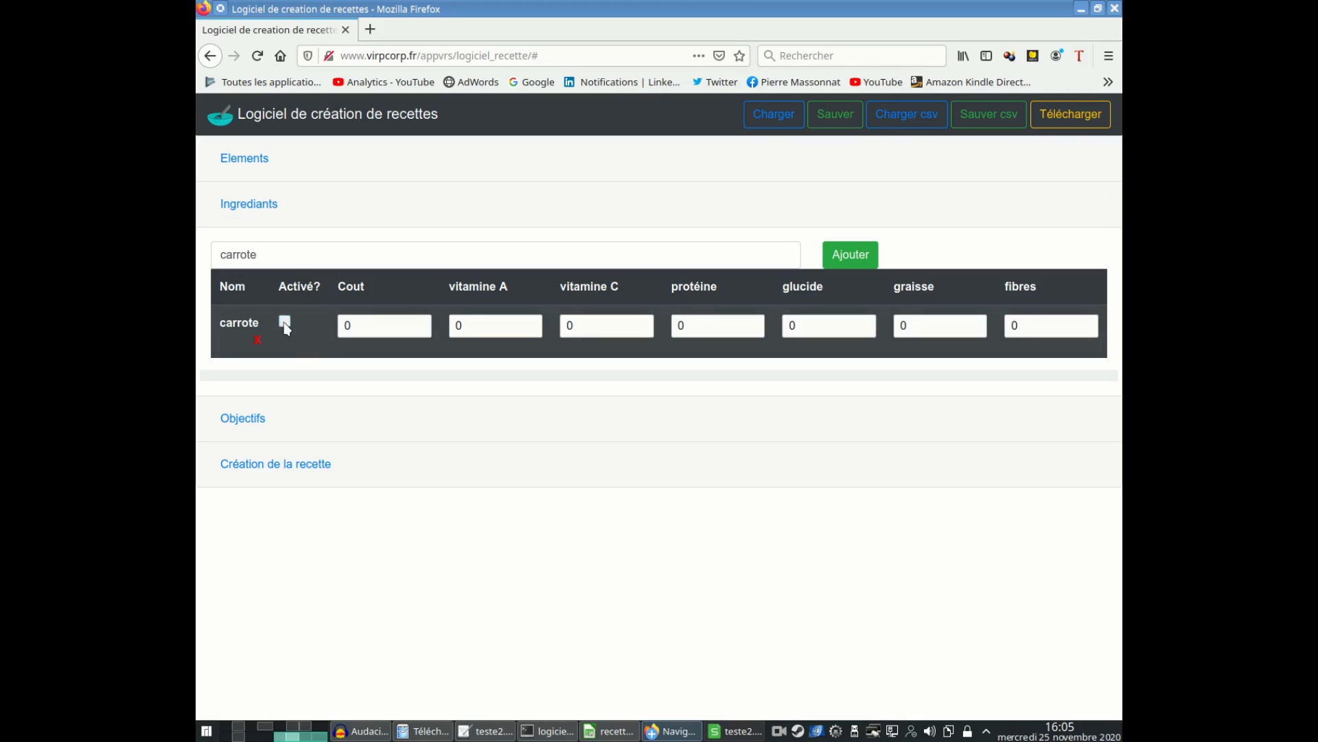
{"action": "left_click", "coordinate": [285, 322]}
{"action": "left_click", "coordinate": [285, 327]}
{"action": "left_click", "coordinate": [287, 324]}
{"action": "key", "text": "Tab"}
{"action": "type", "text": ".0"}
Step: Set carrote's vitamine A to 0.001, protéine to 0.009 and fibres to 0.99
{"action": "left_click", "coordinate": [488, 328]}
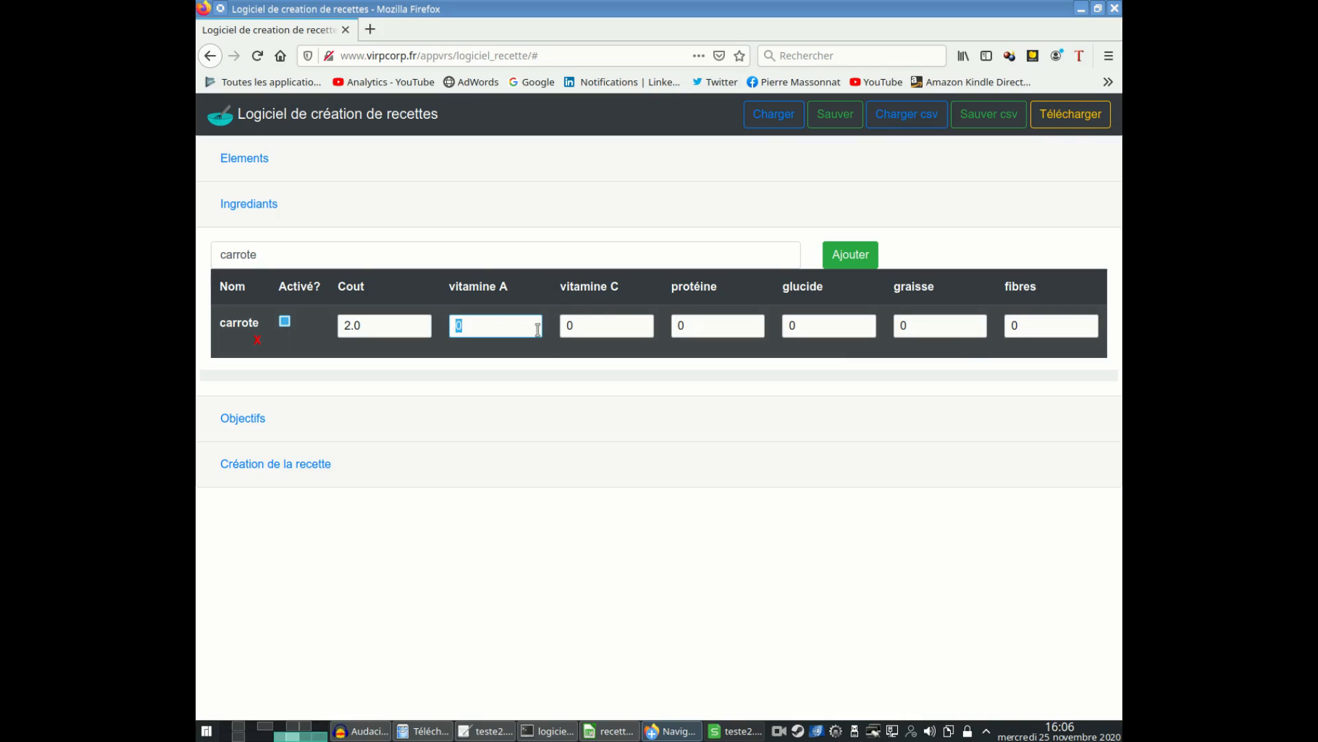
{"action": "type", "text": "0.001"}
{"action": "left_click", "coordinate": [729, 323]}
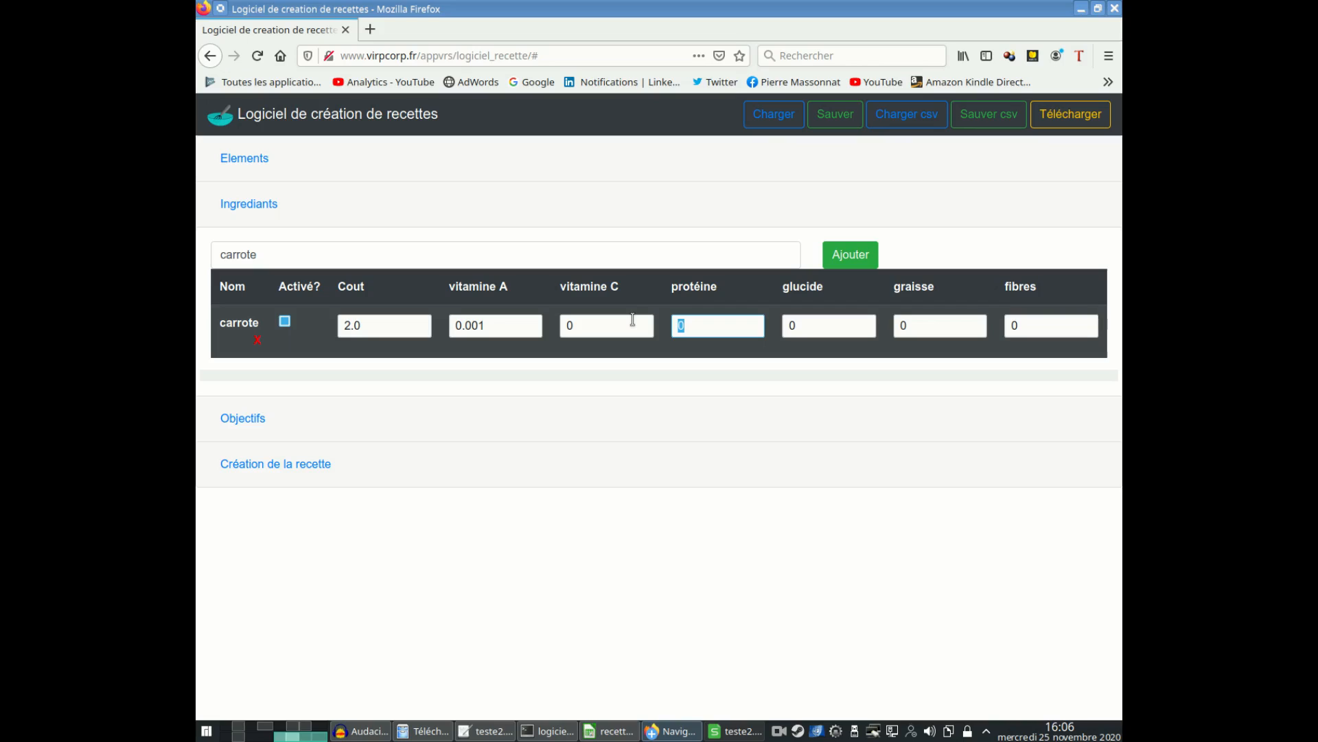
{"action": "type", "text": "0.009"}
{"action": "double_click", "coordinate": [1044, 323]}
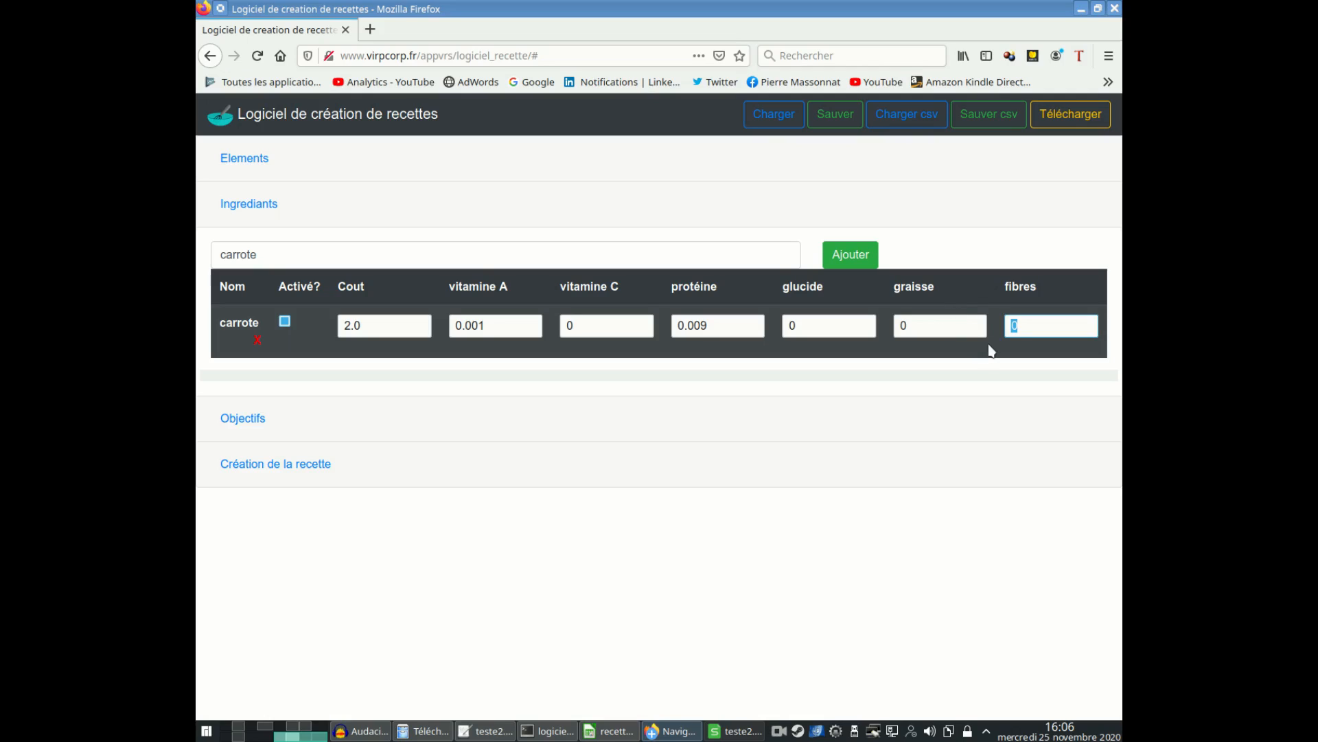
{"action": "type", "text": "0.99"}
Step: Add a second ingredient named "pattates" to the ingredients table
{"action": "left_click_drag", "start_coordinate": [389, 248], "coordinate": [198, 225]}
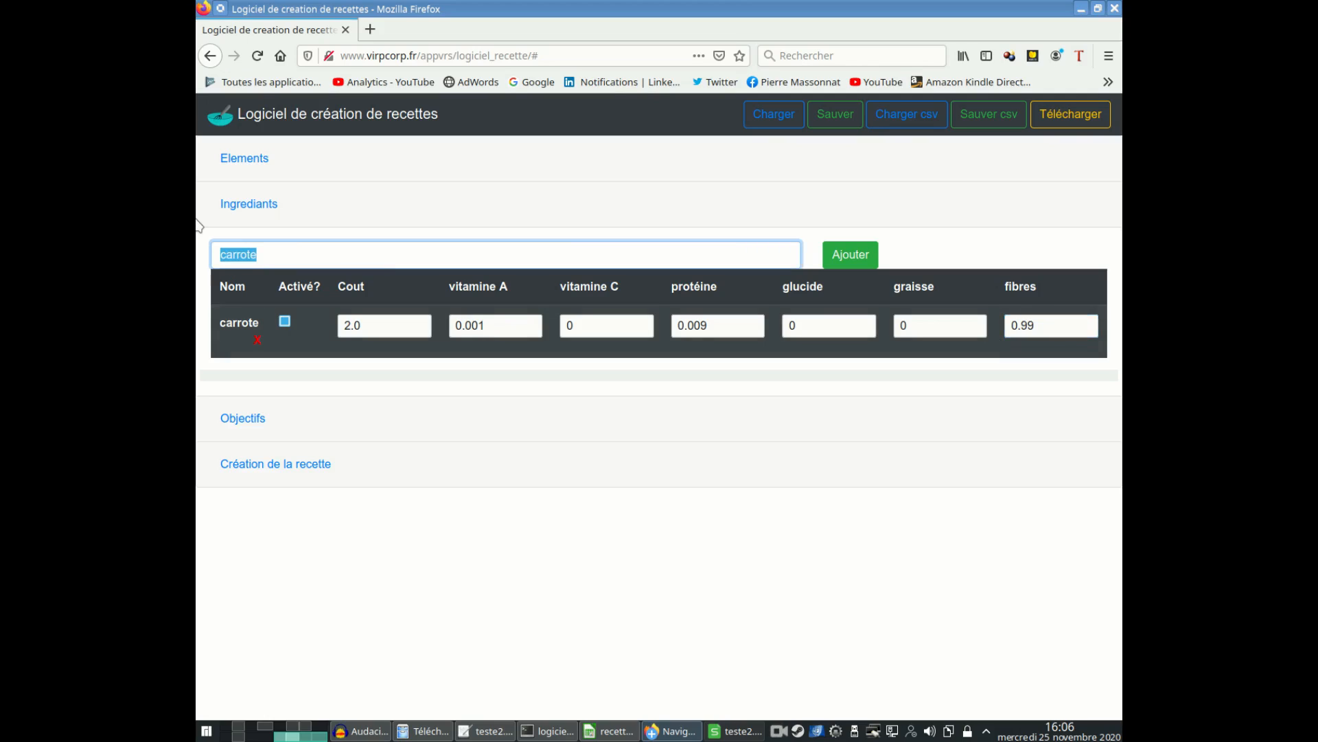
{"action": "type", "text": "pattates"}
{"action": "left_click", "coordinate": [850, 255]}
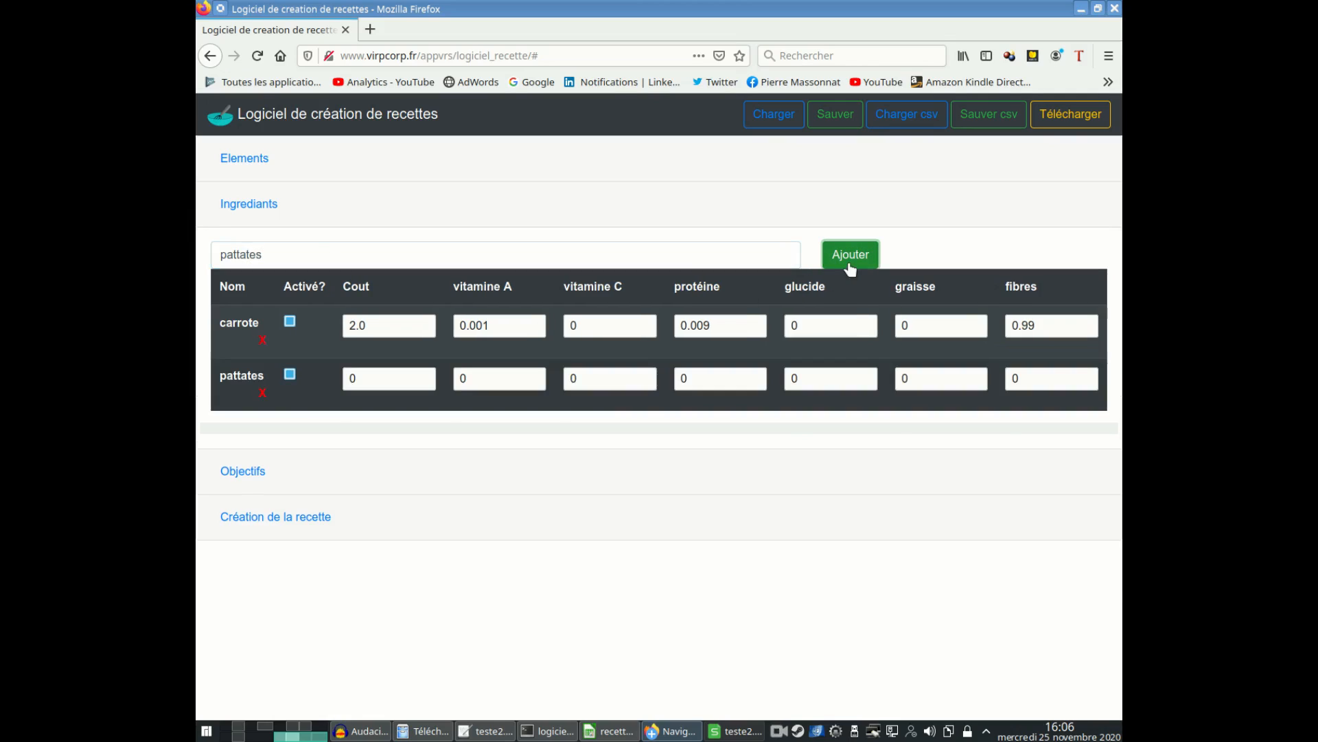
Step: Set the cost of pattates to 1.0 and its fibres to 0.2, keeping the ingredient activated
{"action": "left_click_drag", "start_coordinate": [361, 379], "coordinate": [287, 368]}
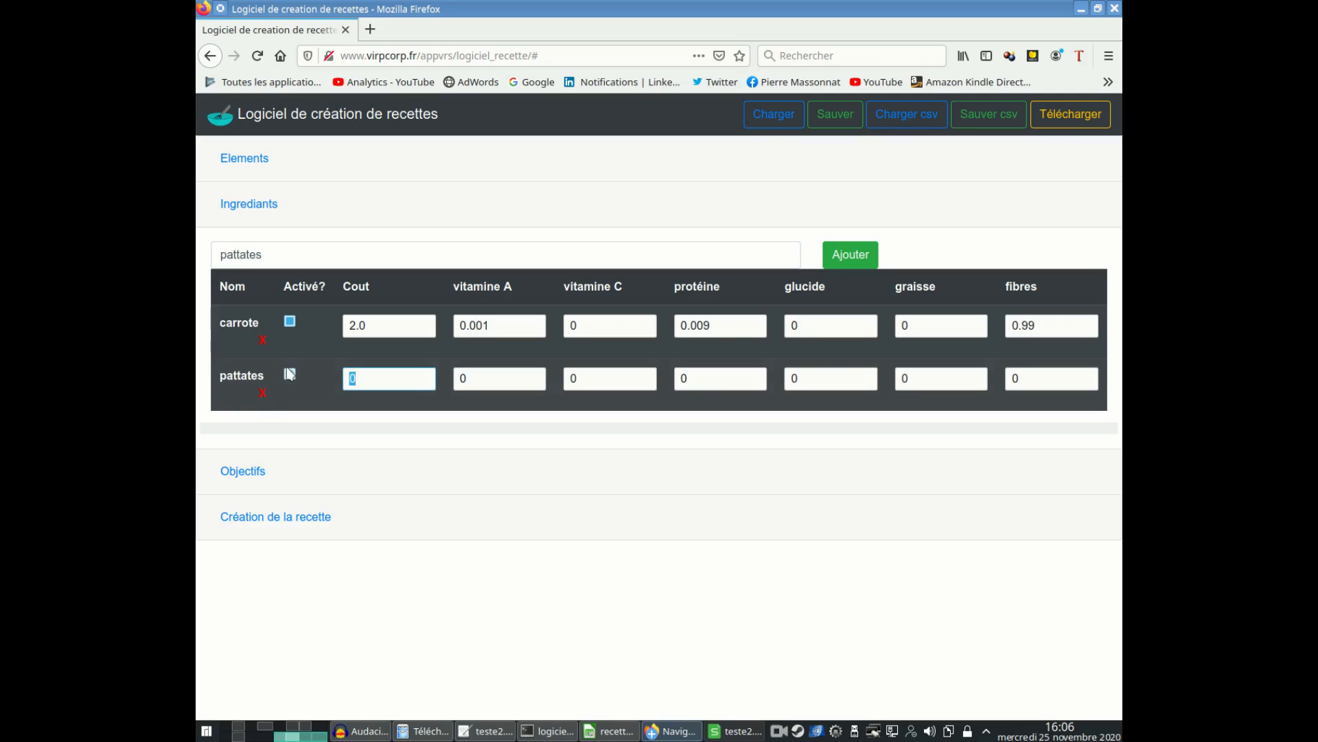
{"action": "type", "text": "1.0"}
{"action": "left_click", "coordinate": [289, 373]}
{"action": "left_click_drag", "start_coordinate": [1026, 376], "coordinate": [992, 373]}
{"action": "type", "text": "0.2"}
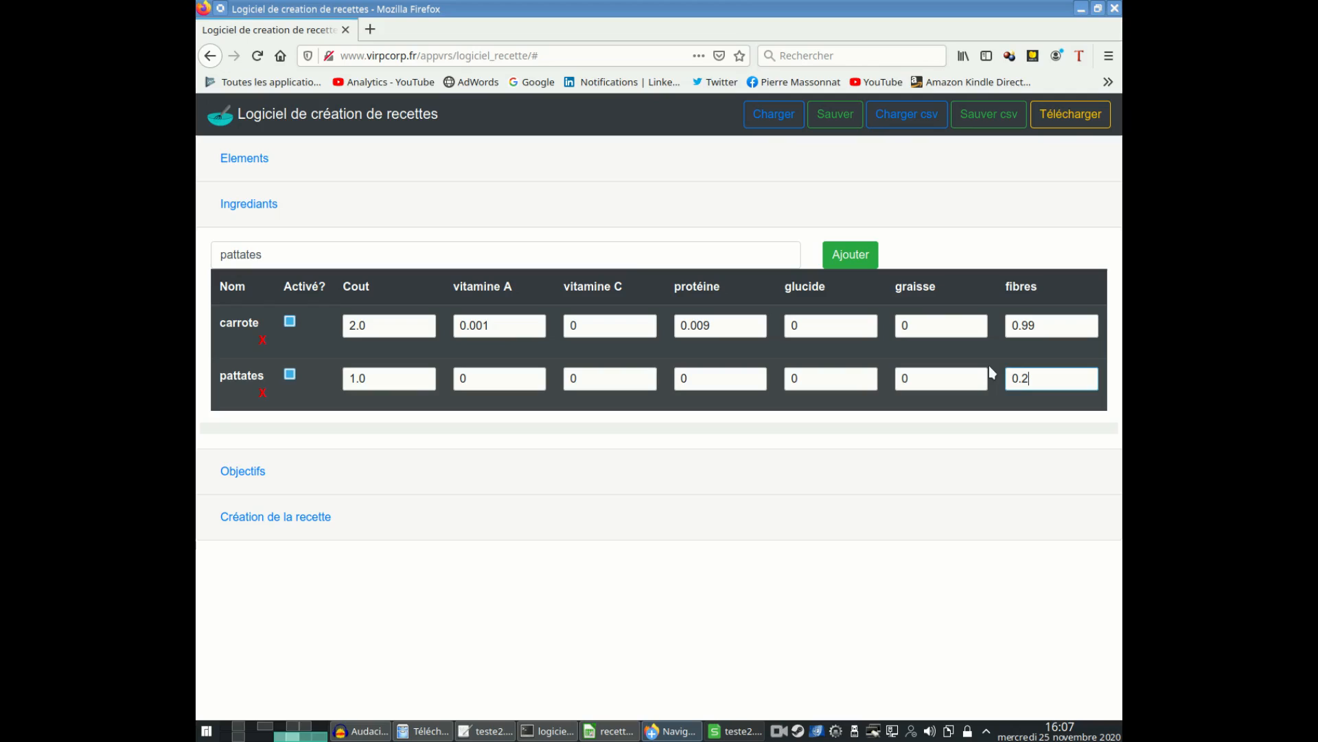
Step: Set the glucide value of pattates to 0.6 and its protéine value to 0.2
{"action": "left_click_drag", "start_coordinate": [520, 371], "coordinate": [434, 370]}
{"action": "left_click_drag", "start_coordinate": [588, 377], "coordinate": [522, 371]}
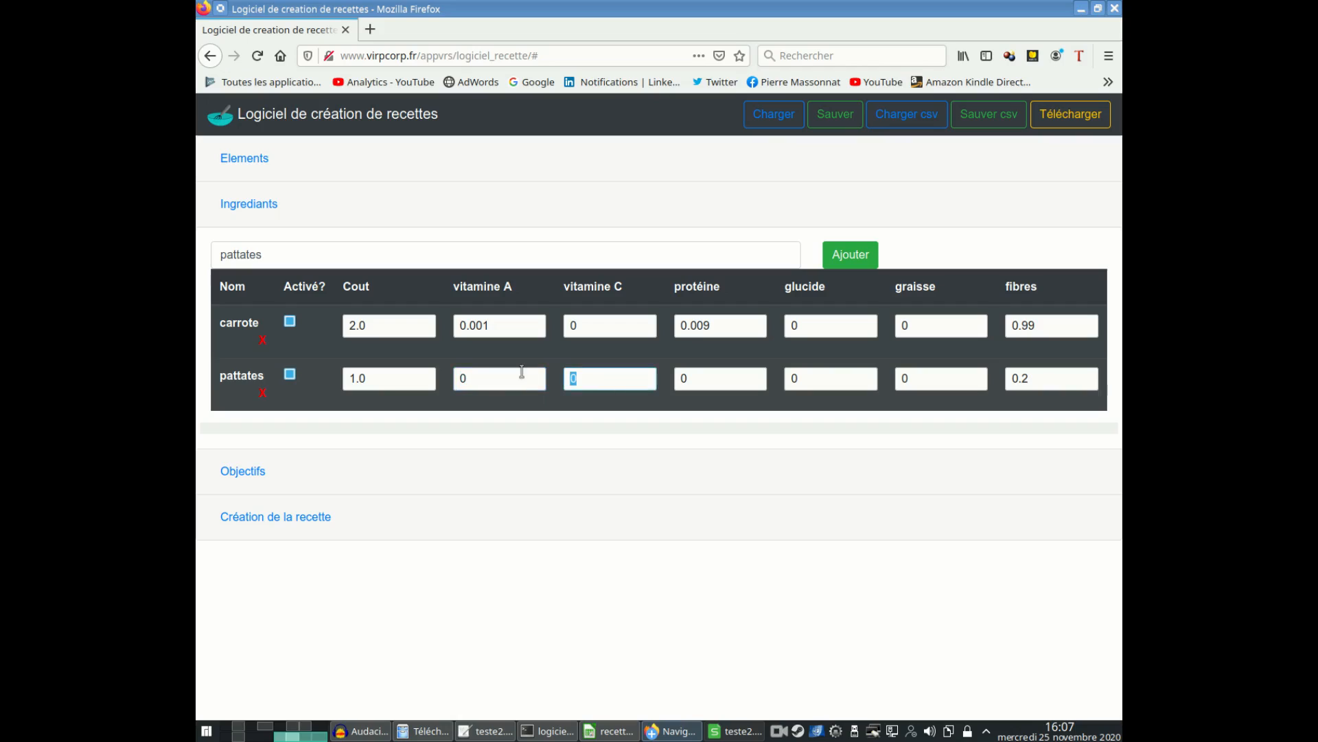
{"action": "key", "text": "Tab"}
{"action": "key", "text": "Tab"}
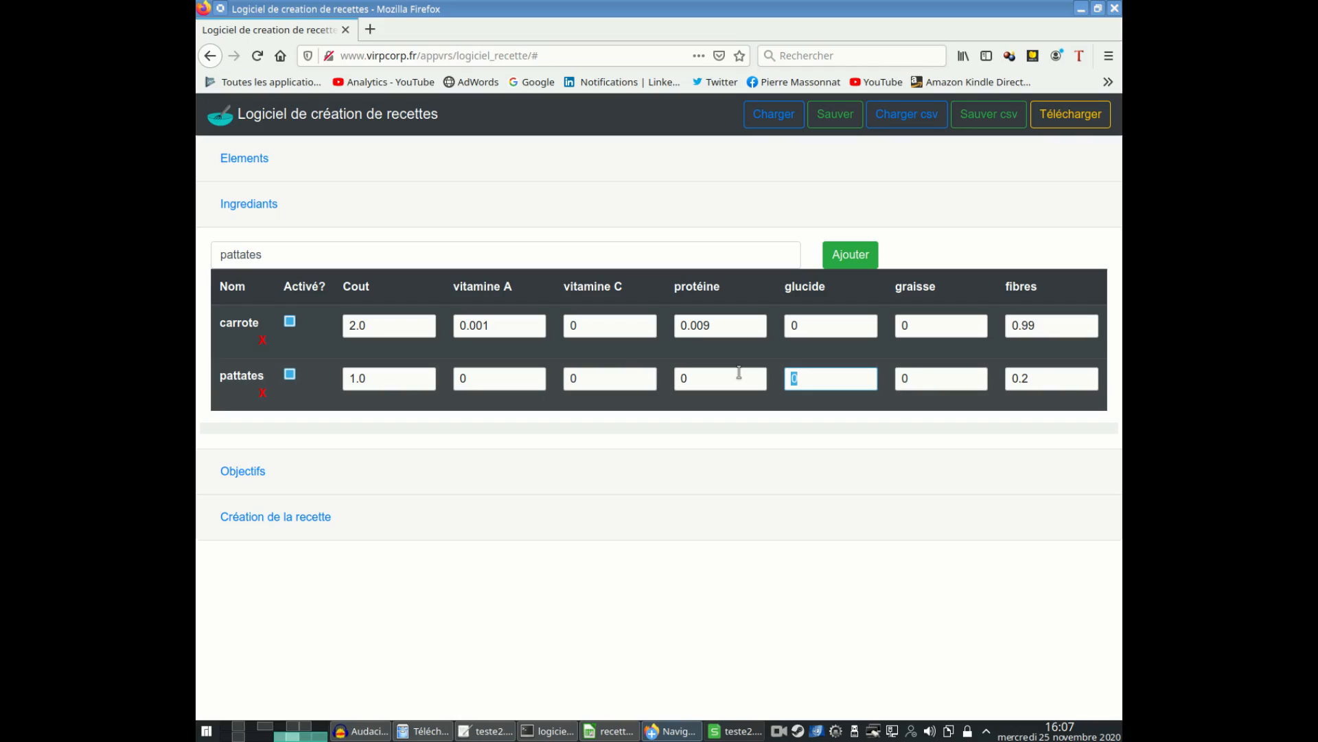
{"action": "type", "text": "0"}
{"action": "left_click", "coordinate": [701, 377]}
{"action": "type", "text": ".2"}
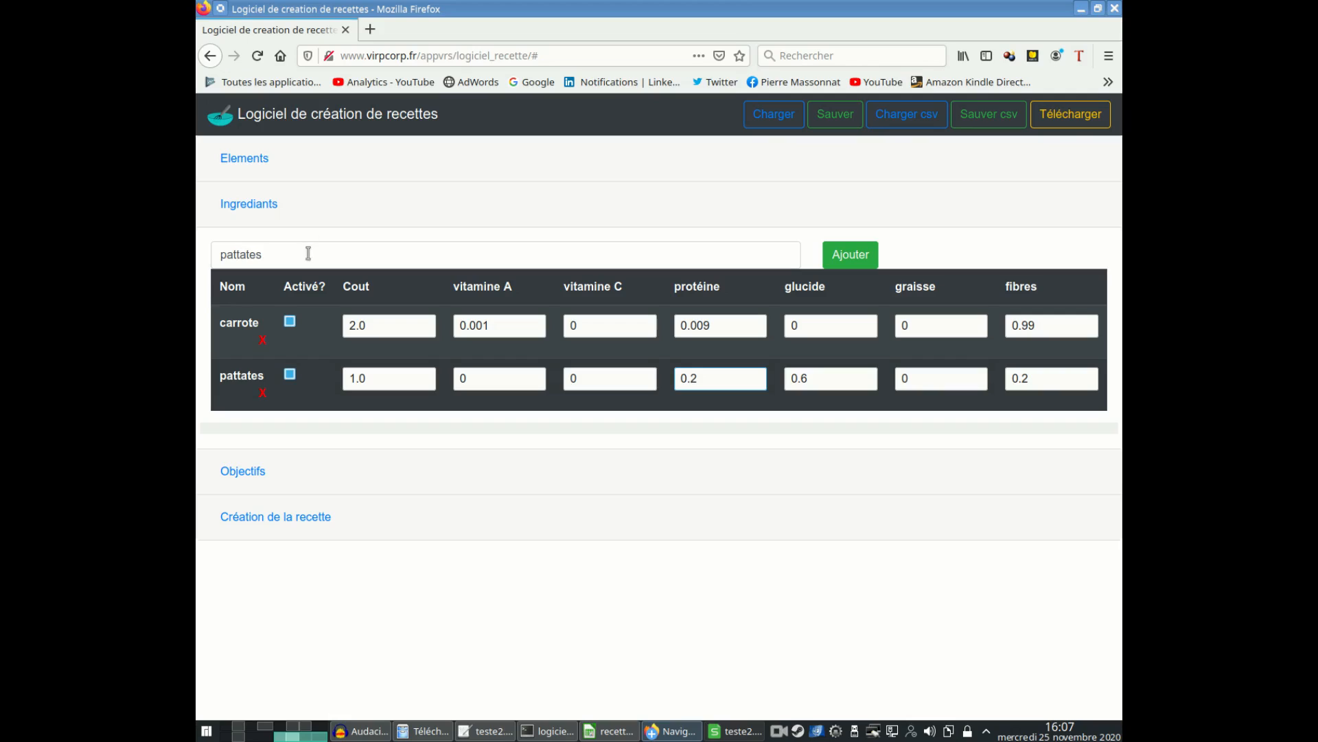
Step: Add a third ingredient named "pattes" and set its cost to 0.5
{"action": "double_click", "coordinate": [213, 237]}
{"action": "type", "text": "pattes"}
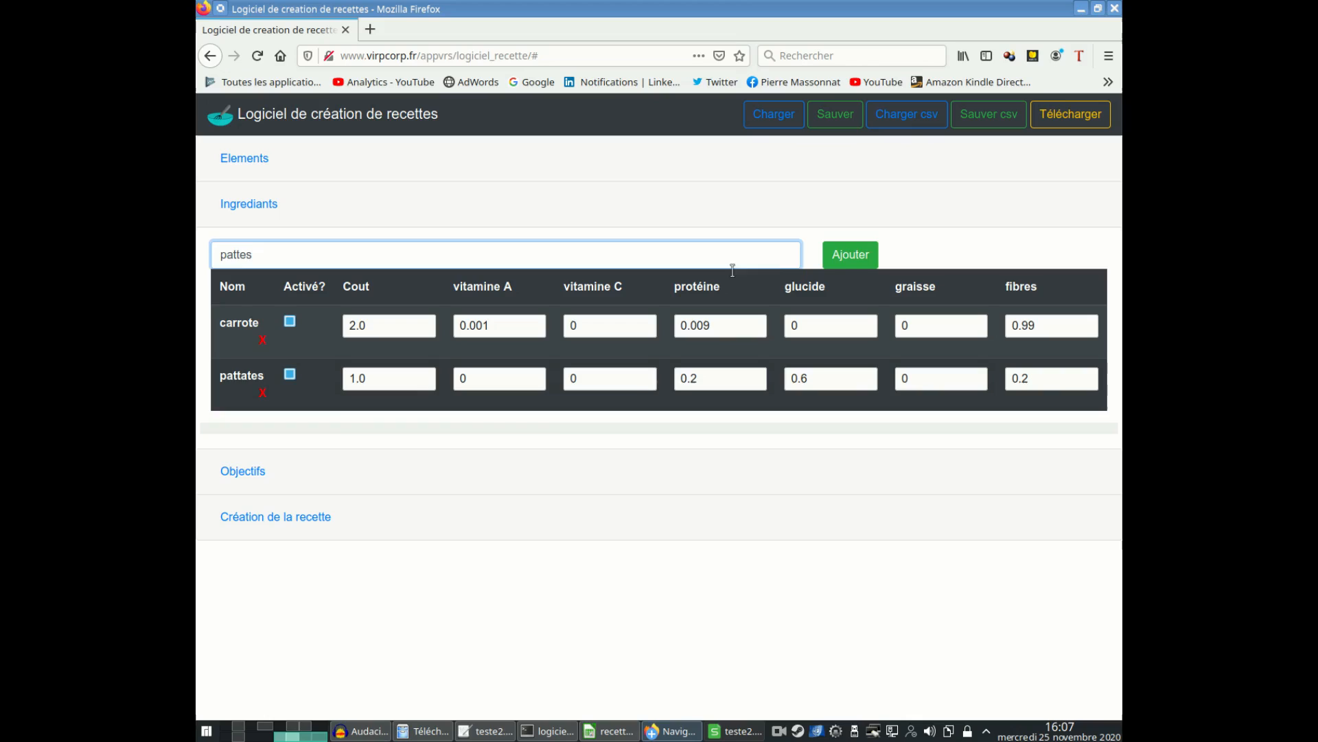
{"action": "left_click", "coordinate": [852, 256]}
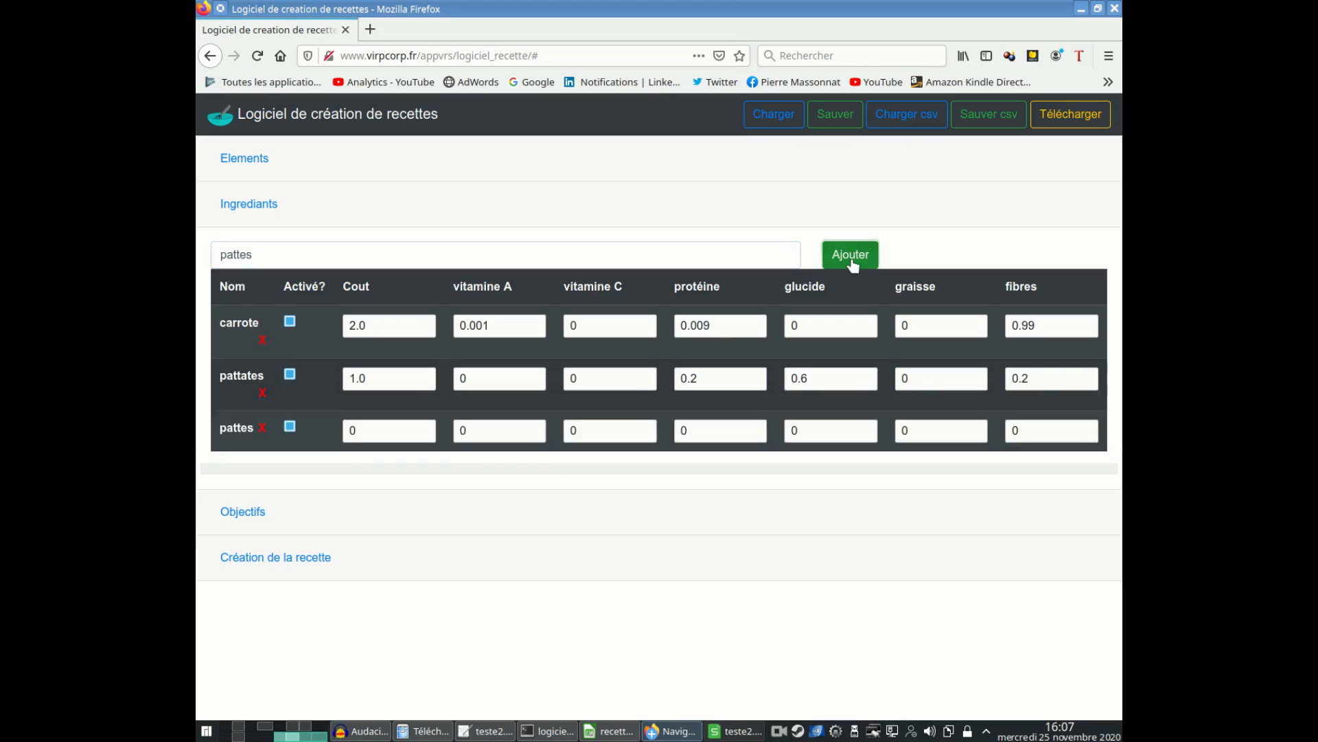
{"action": "double_click", "coordinate": [354, 430]}
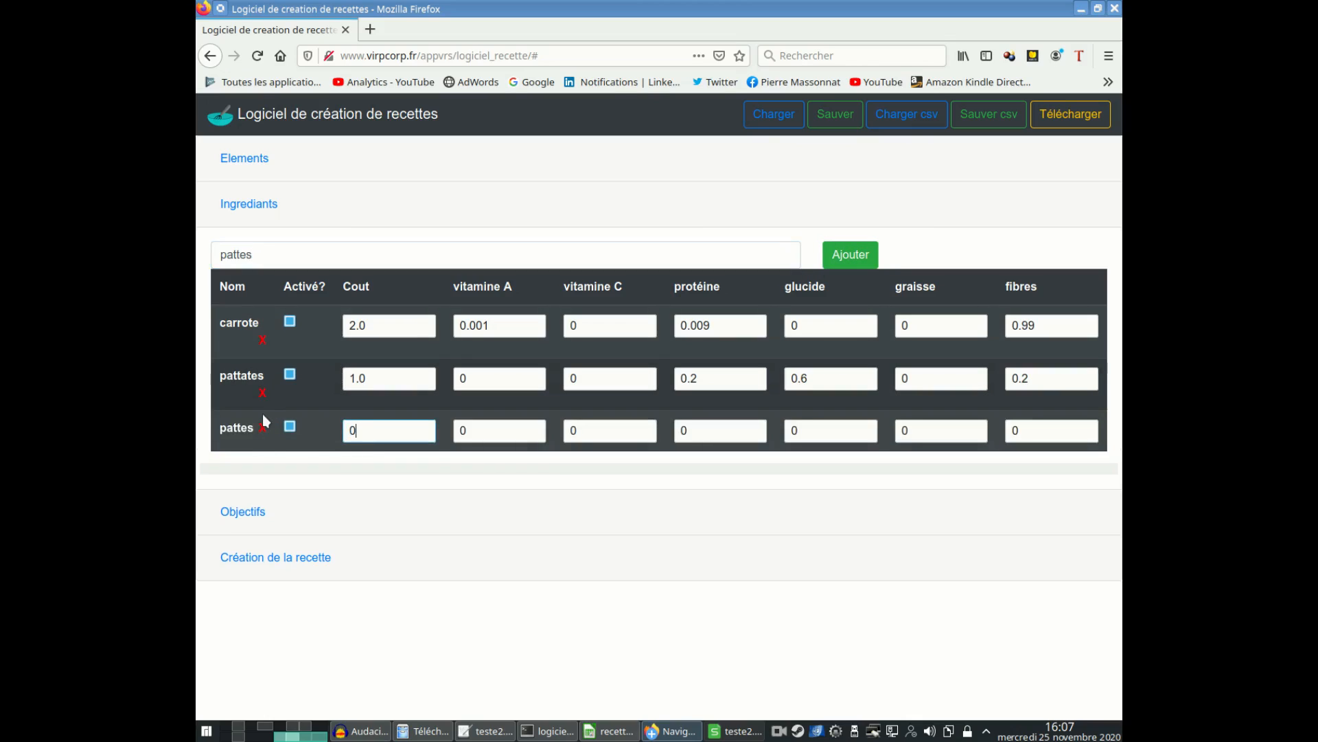
{"action": "type", "text": ".5"}
Step: For pattes, set protéine to 0.2, glucide to 0.7, graisse to 0.095 and vitamine C to 0.005
{"action": "left_click", "coordinate": [716, 430]}
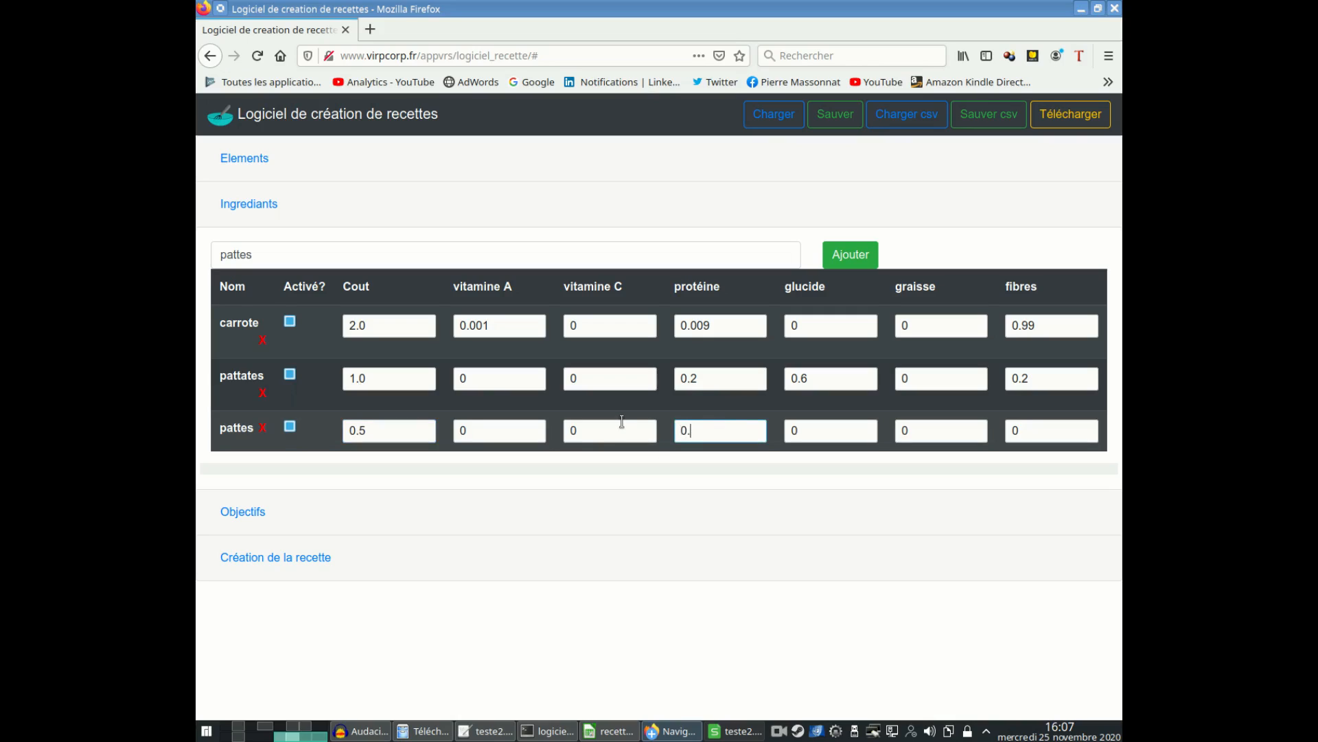
{"action": "type", "text": "0.2"}
{"action": "key", "text": "Tab"}
{"action": "type", "text": "0."}
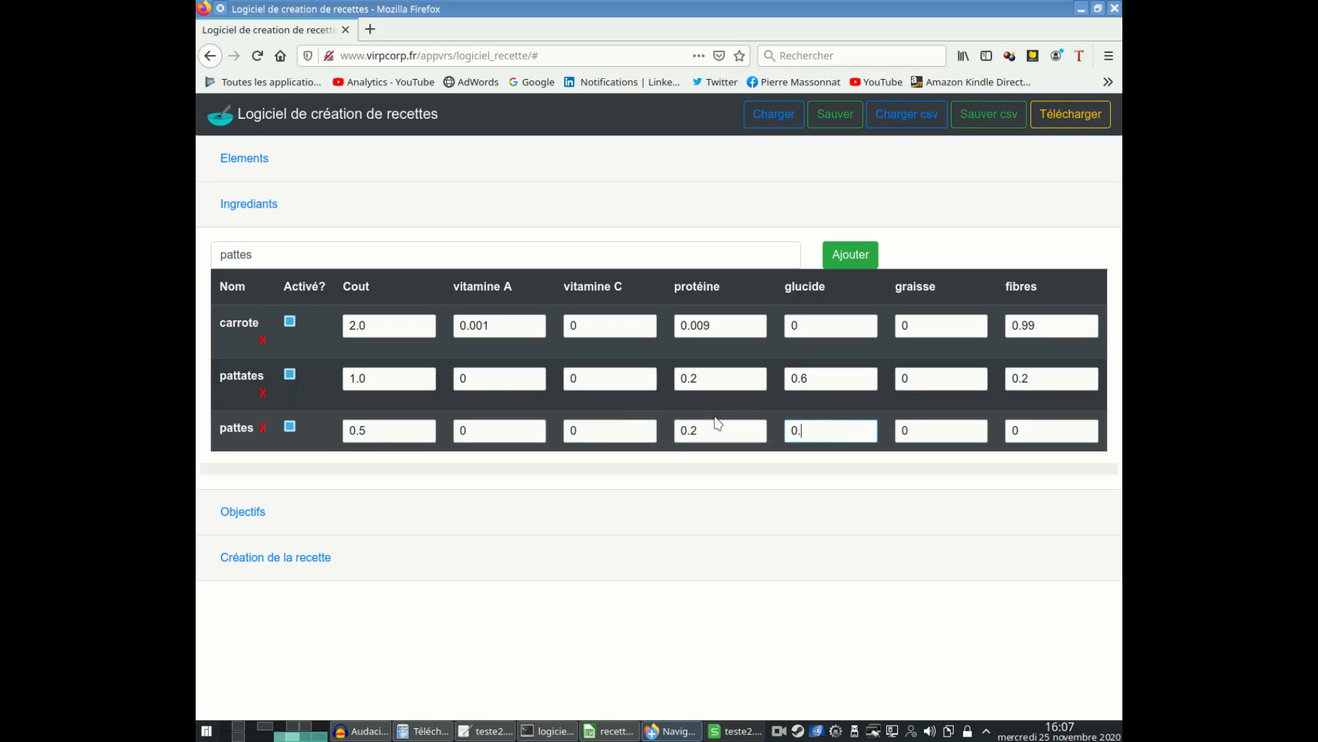
{"action": "type", "text": "7"}
{"action": "key", "text": "Tab"}
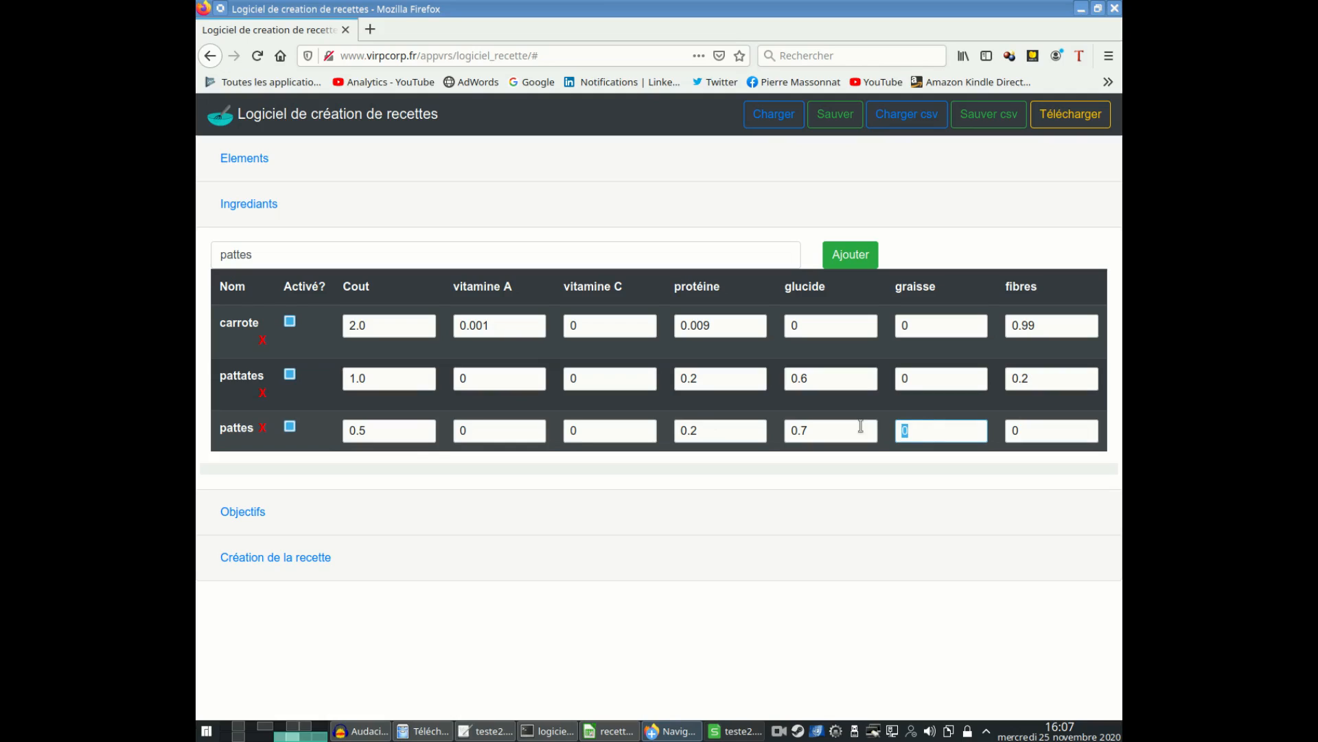
{"action": "type", "text": "0.095"}
{"action": "double_click", "coordinate": [577, 430]}
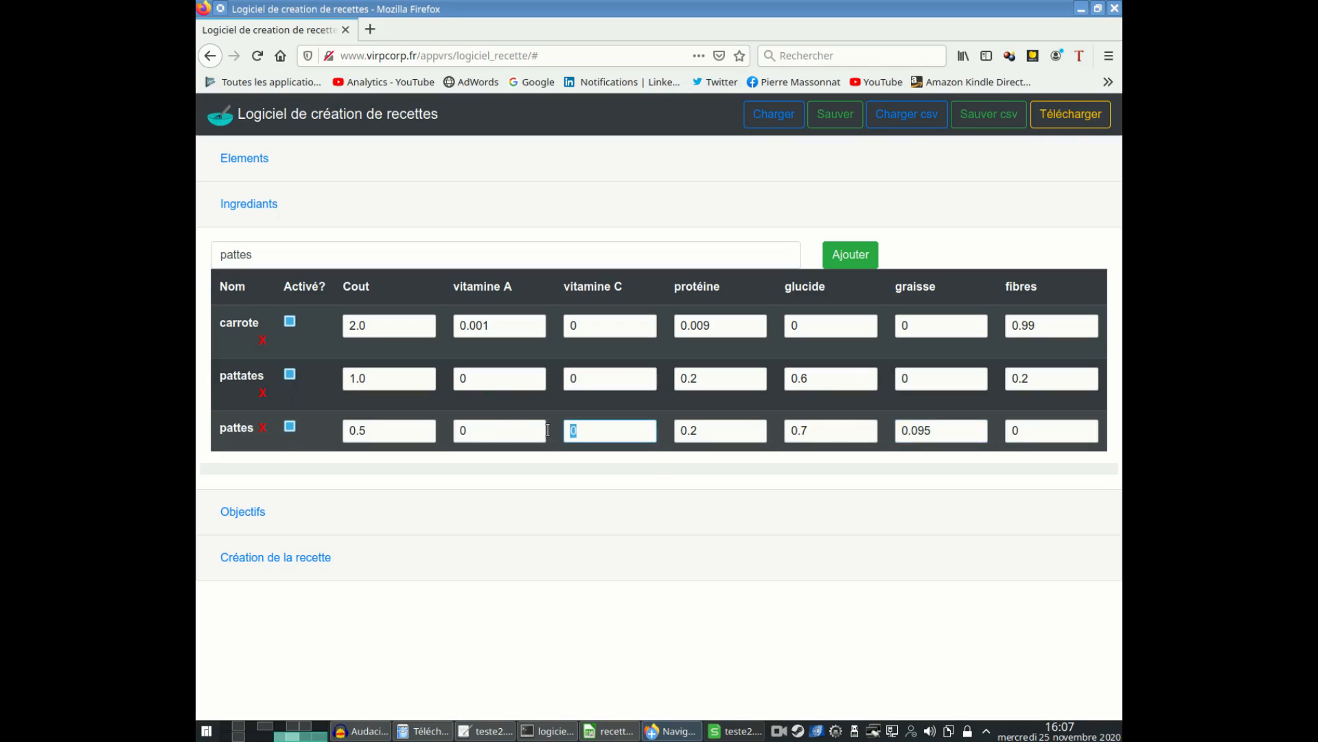
{"action": "type", "text": "0.005"}
Step: Add a fourth ingredient named "citron" and set its cost to 2.0
{"action": "left_click_drag", "start_coordinate": [309, 253], "coordinate": [199, 229]}
{"action": "type", "text": "citron"}
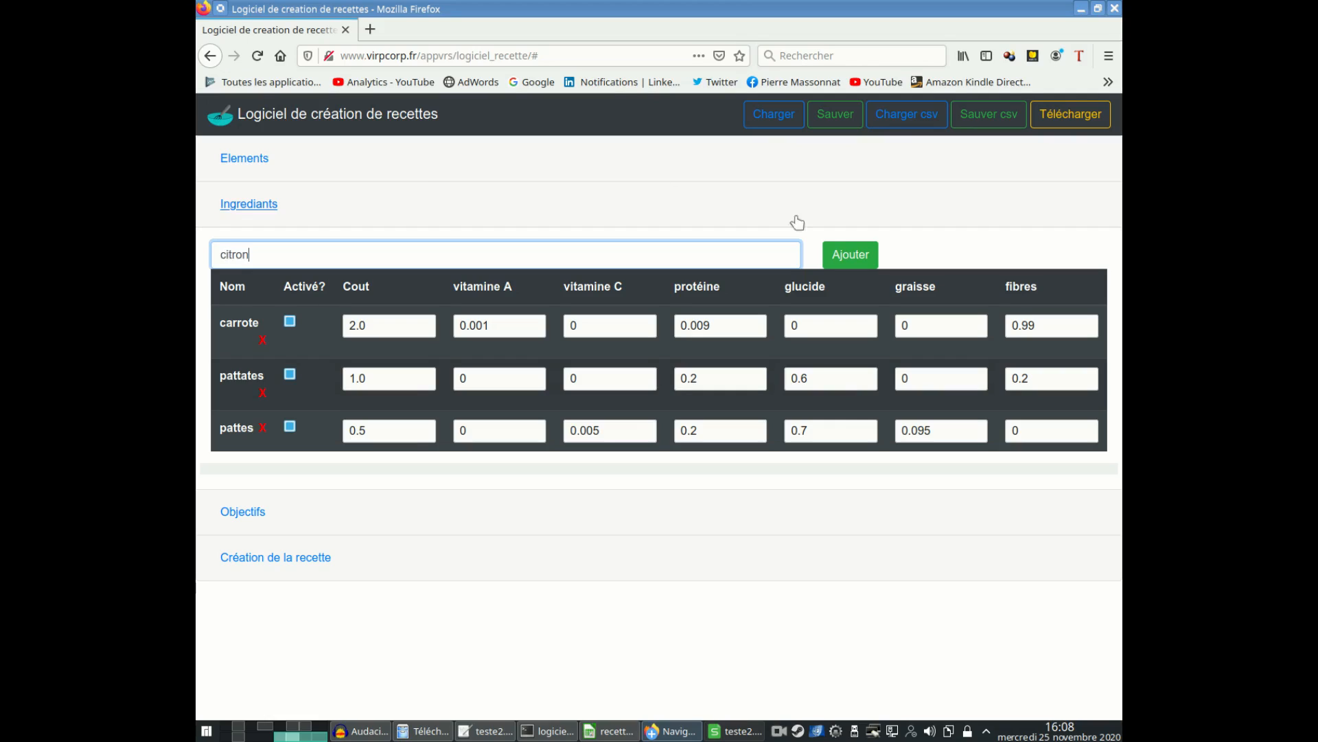
{"action": "left_click", "coordinate": [835, 254]}
{"action": "double_click", "coordinate": [393, 467]}
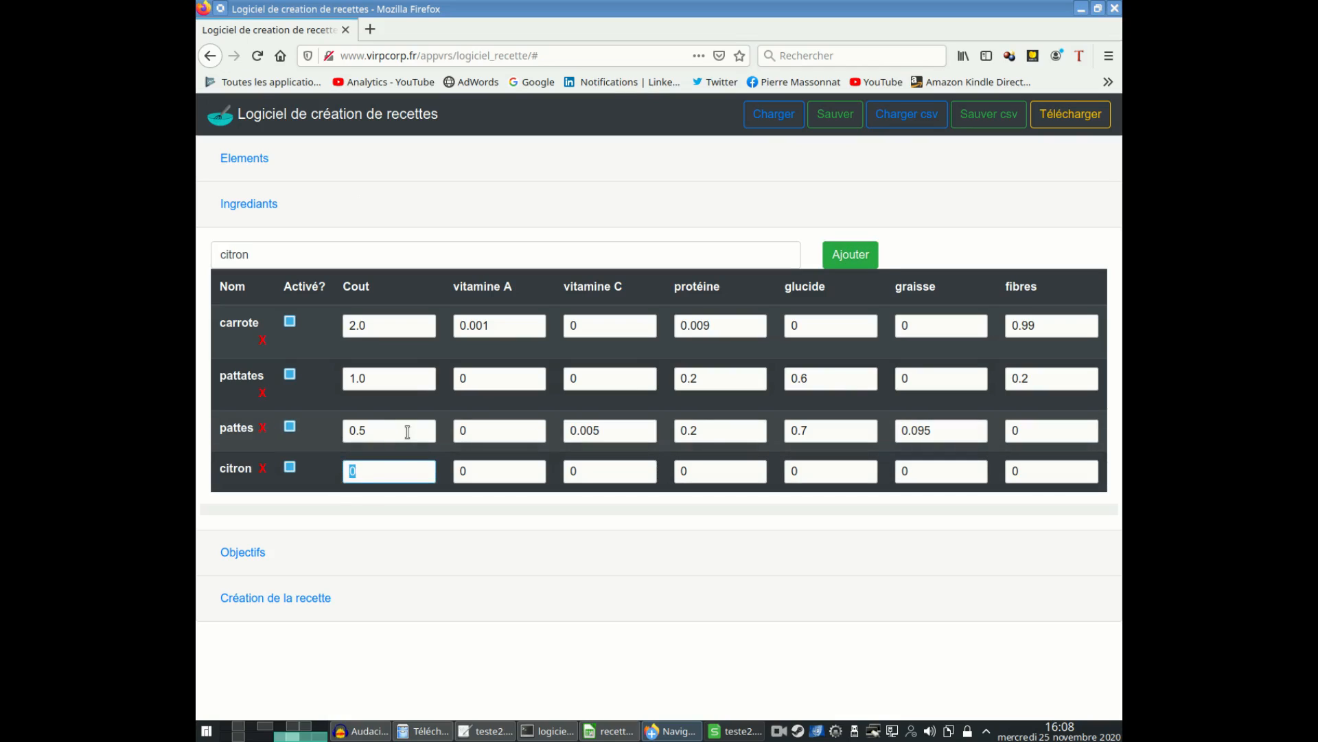
{"action": "type", "text": "2."}
Step: For citron, set vitamine C to 0.1, glucide to 0.2 and fibres to 0.7
{"action": "key", "text": "Tab"}
{"action": "key", "text": "Tab"}
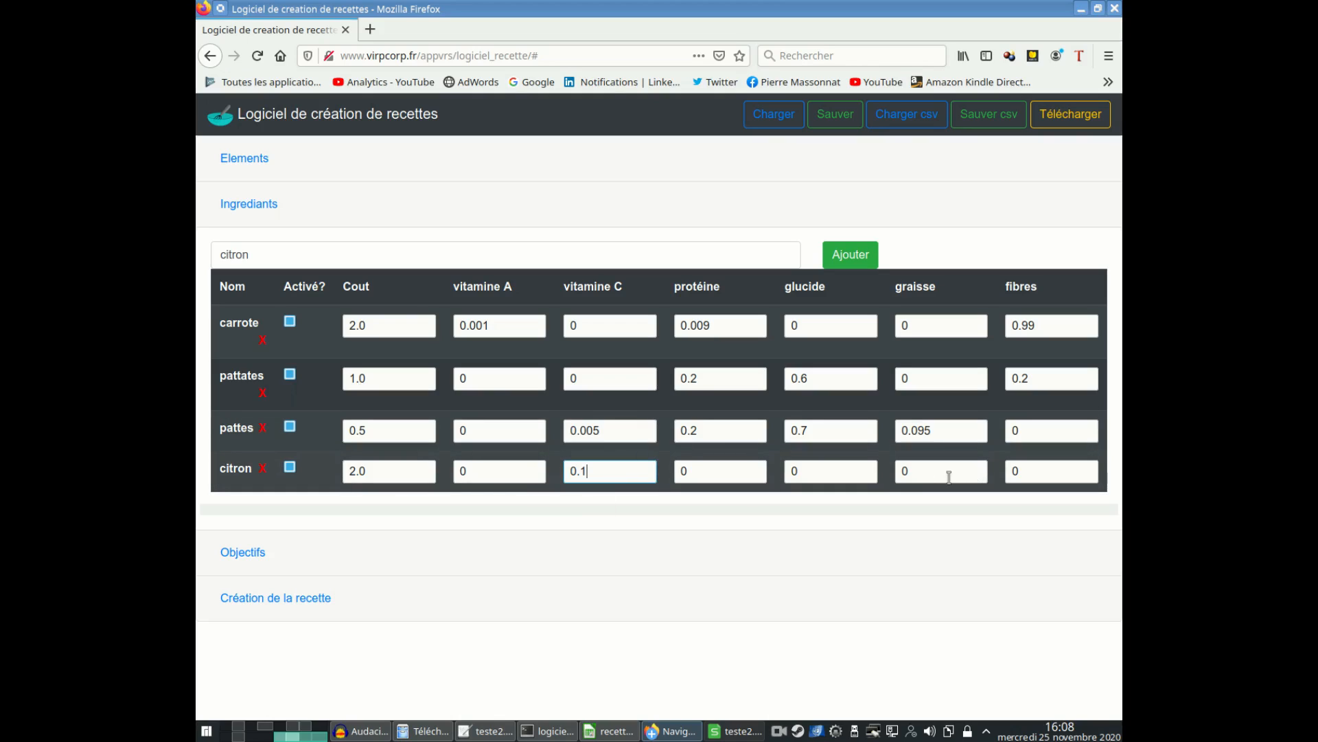
{"action": "key", "text": "Tab"}
{"action": "key", "text": "Tab"}
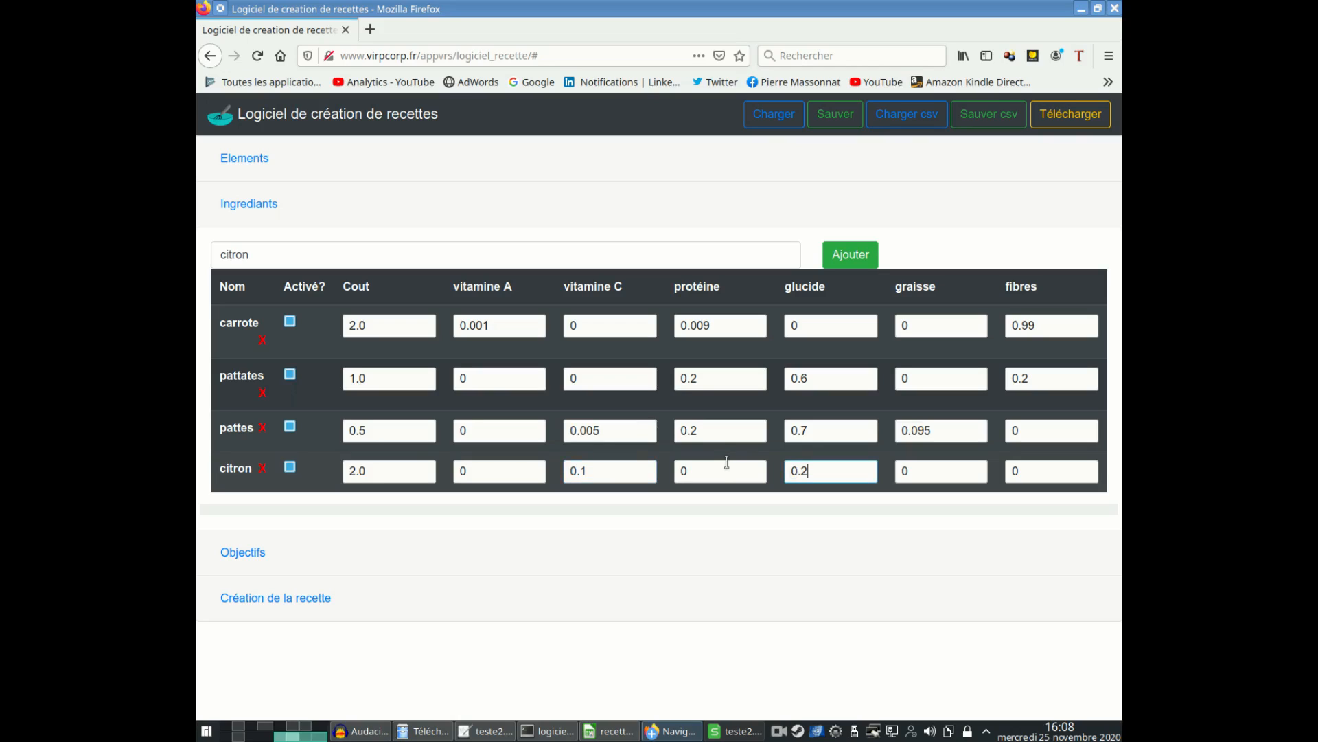
{"action": "left_click", "coordinate": [1038, 472]}
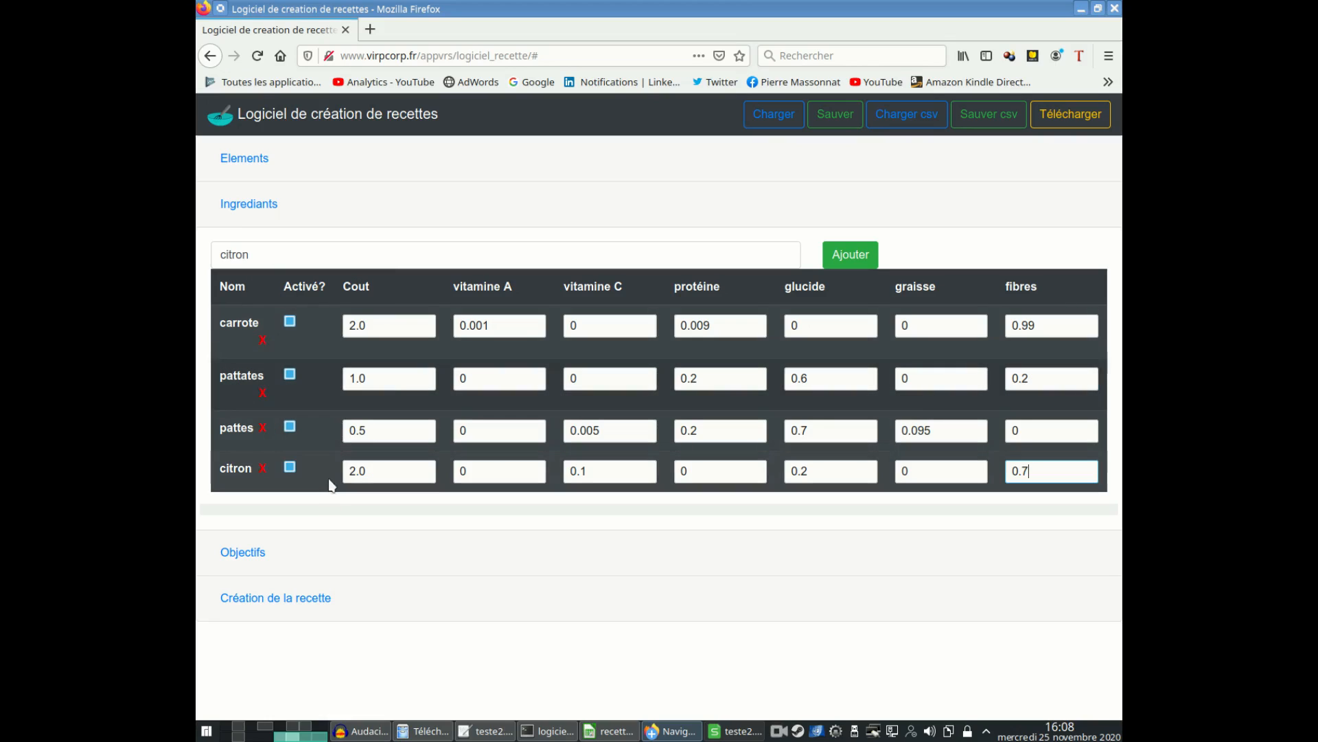
Step: In the recipe objectives, set the importance of vitamine A and vitamine C to 0.2 each
{"action": "left_click", "coordinate": [256, 214]}
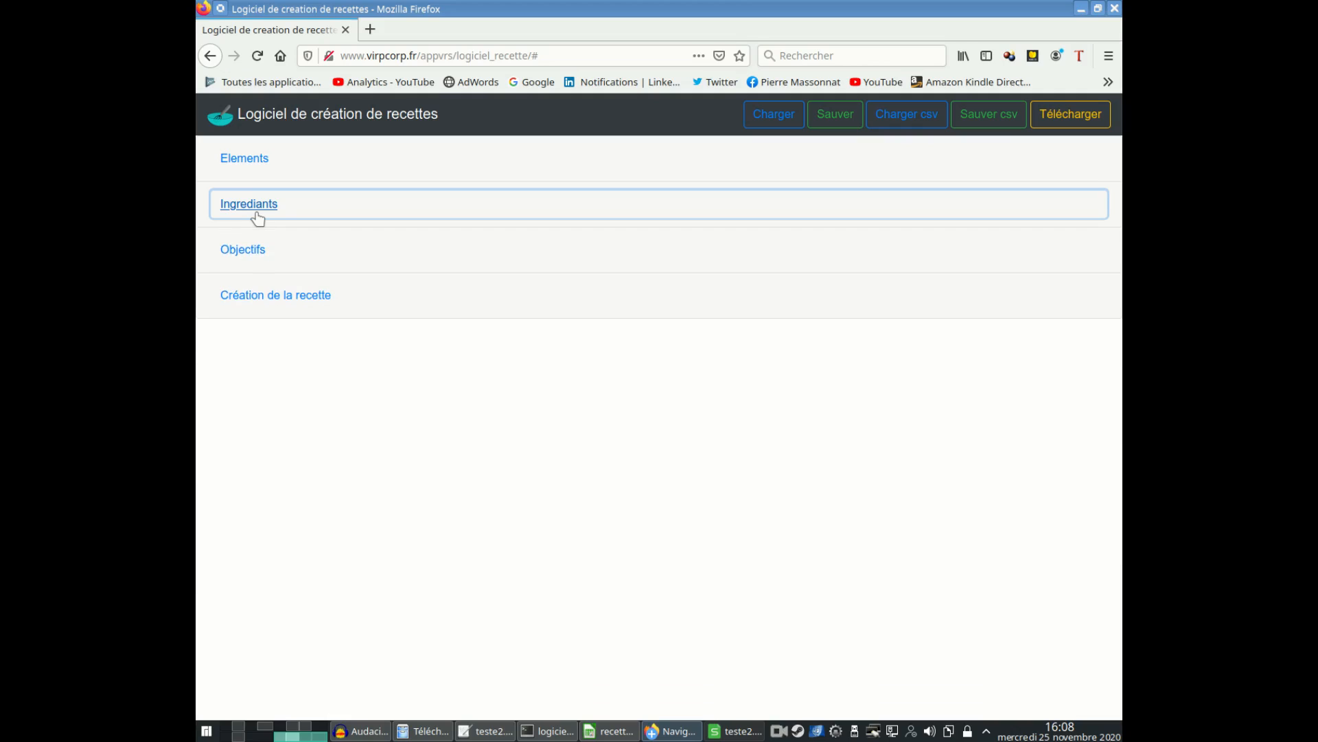
{"action": "left_click", "coordinate": [247, 251]}
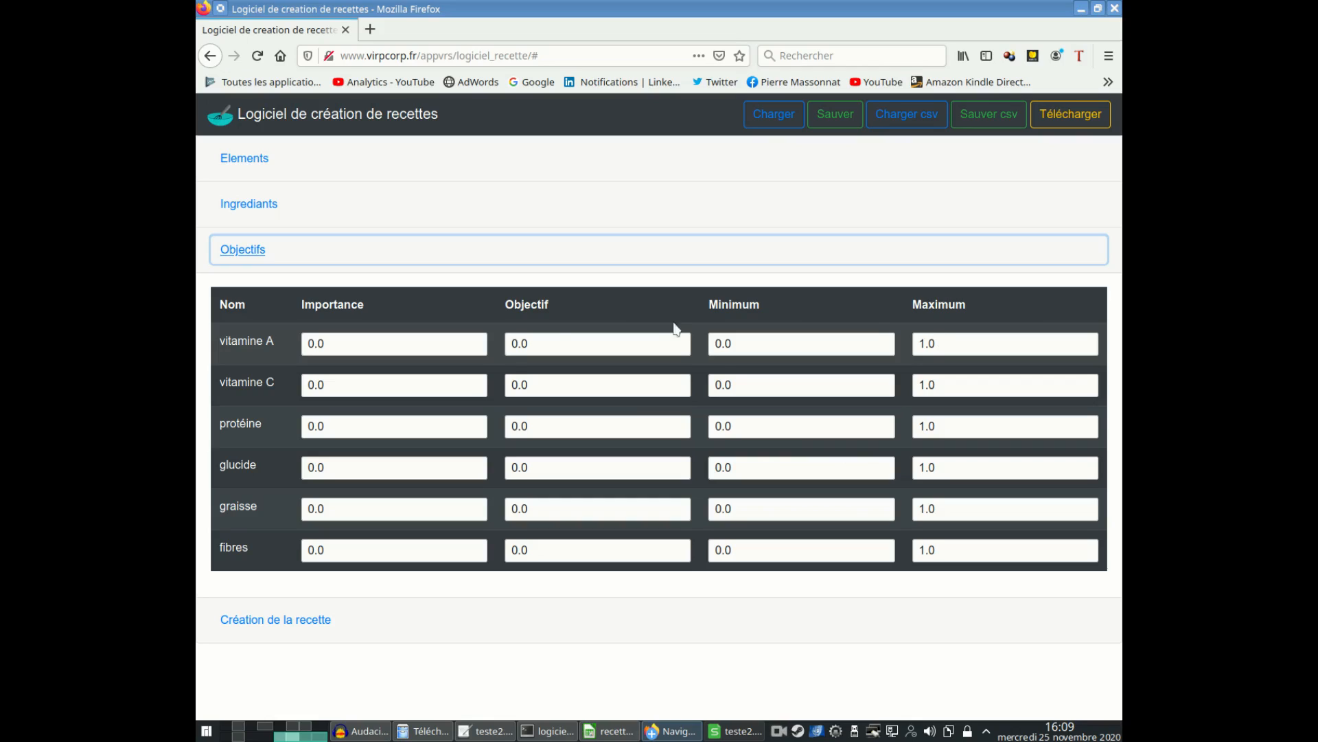
{"action": "left_click", "coordinate": [382, 345]}
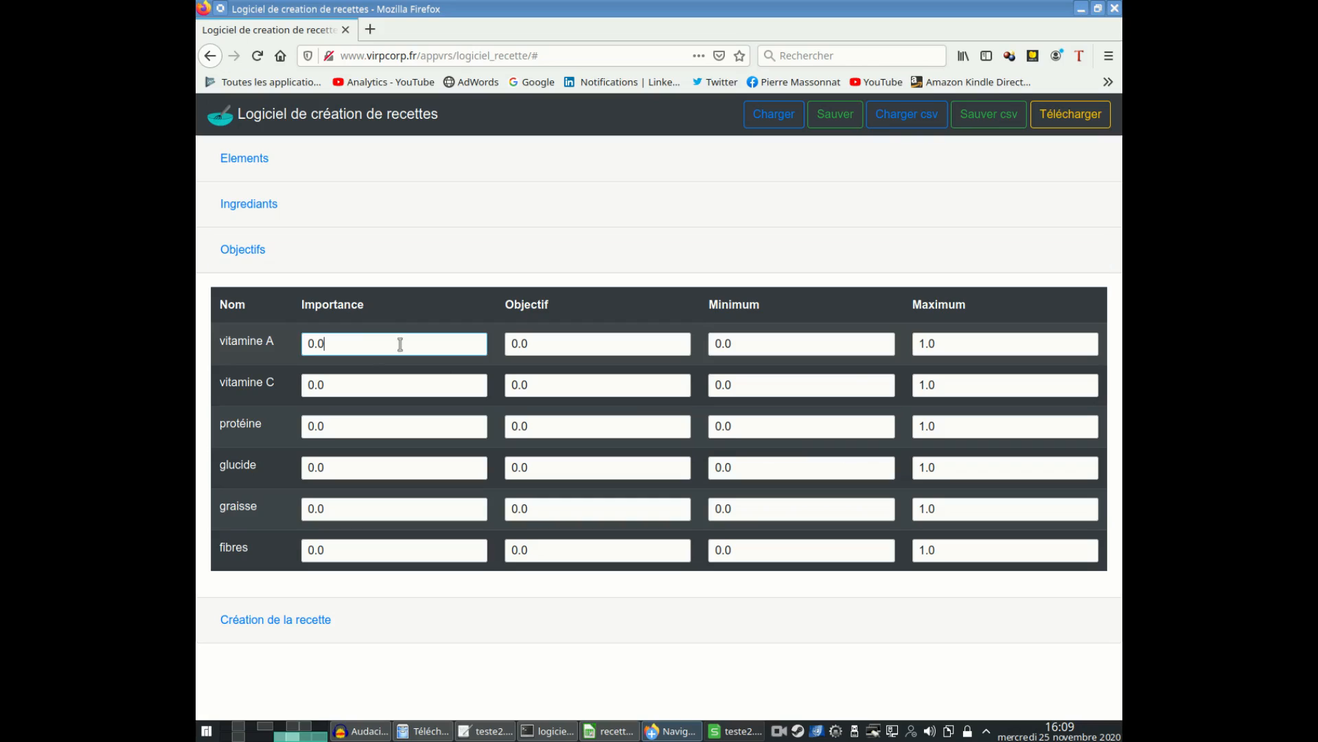
{"action": "left_click_drag", "start_coordinate": [398, 344], "coordinate": [281, 323]}
{"action": "type", "text": "0.2"}
{"action": "left_click_drag", "start_coordinate": [359, 383], "coordinate": [265, 380]}
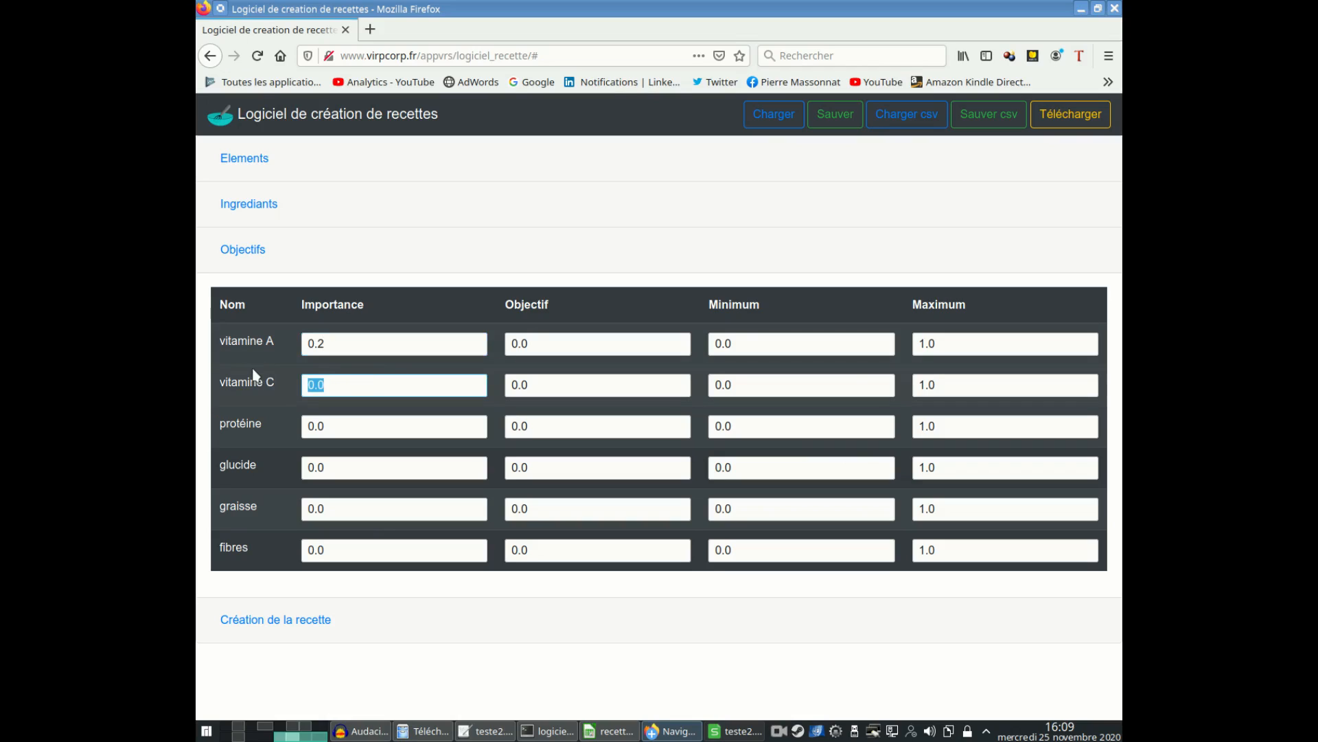
{"action": "type", "text": "0"}
Step: Set the importance of protéine to 0.1, glucide to 0.2, graisse to 0.2 and fibres to 0.1
{"action": "left_click_drag", "start_coordinate": [346, 425], "coordinate": [274, 420]}
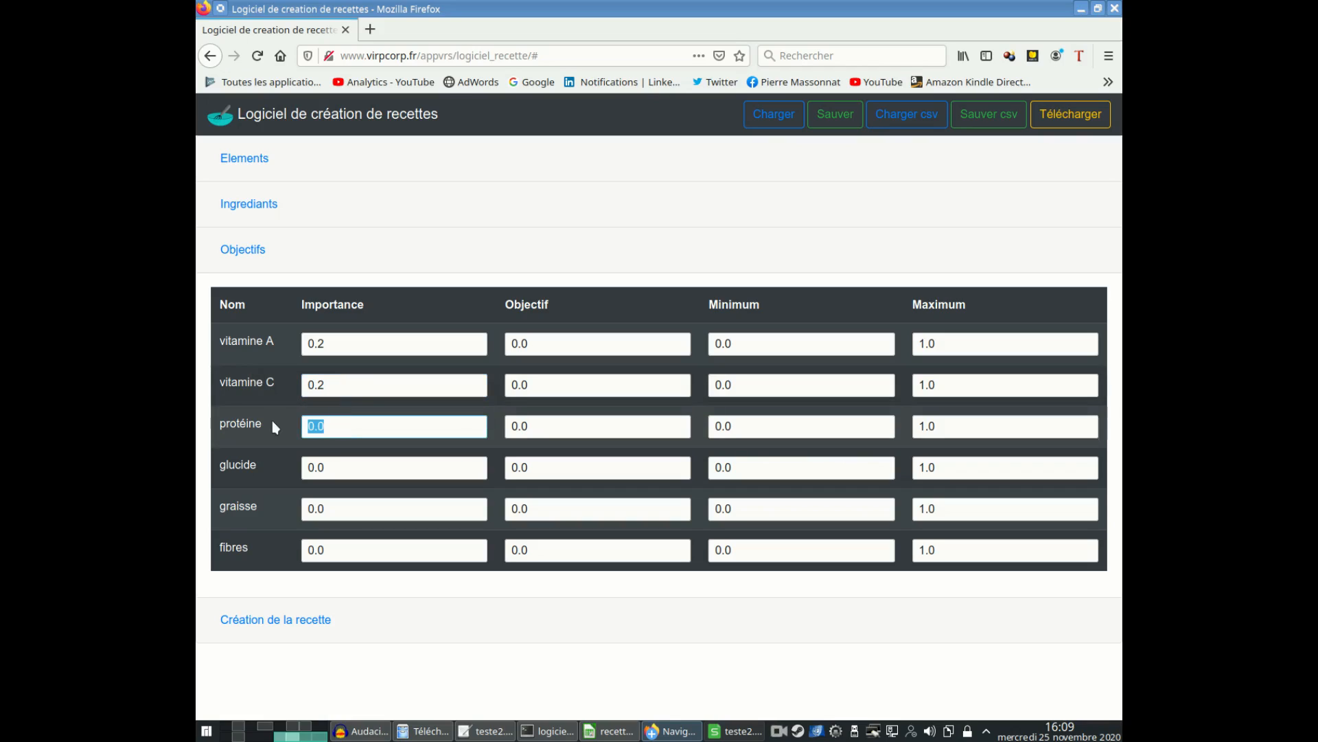
{"action": "type", "text": "0.1"}
{"action": "mouse_move", "coordinate": [334, 463]}
{"action": "left_mouse_down"}
{"action": "mouse_move", "coordinate": [298, 465]}
{"action": "mouse_move", "coordinate": [319, 467]}
{"action": "left_mouse_up"}
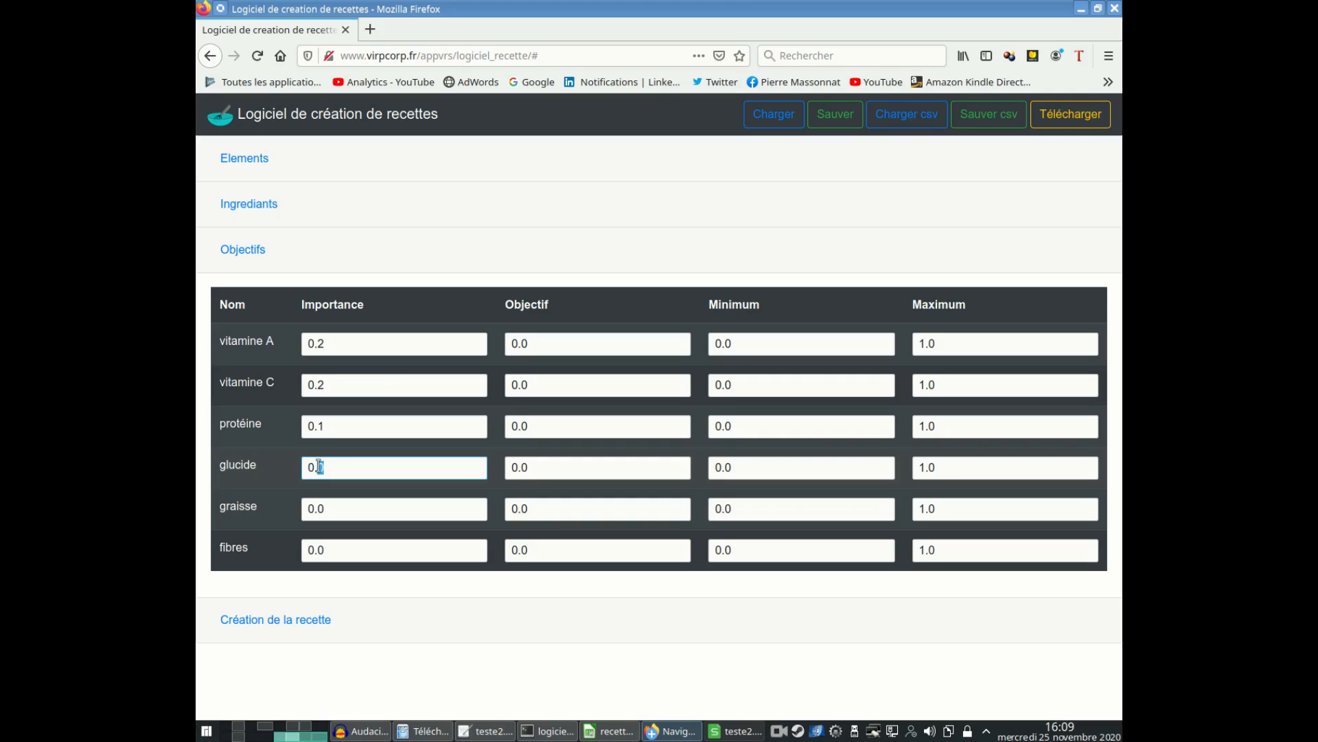
{"action": "type", "text": "2"}
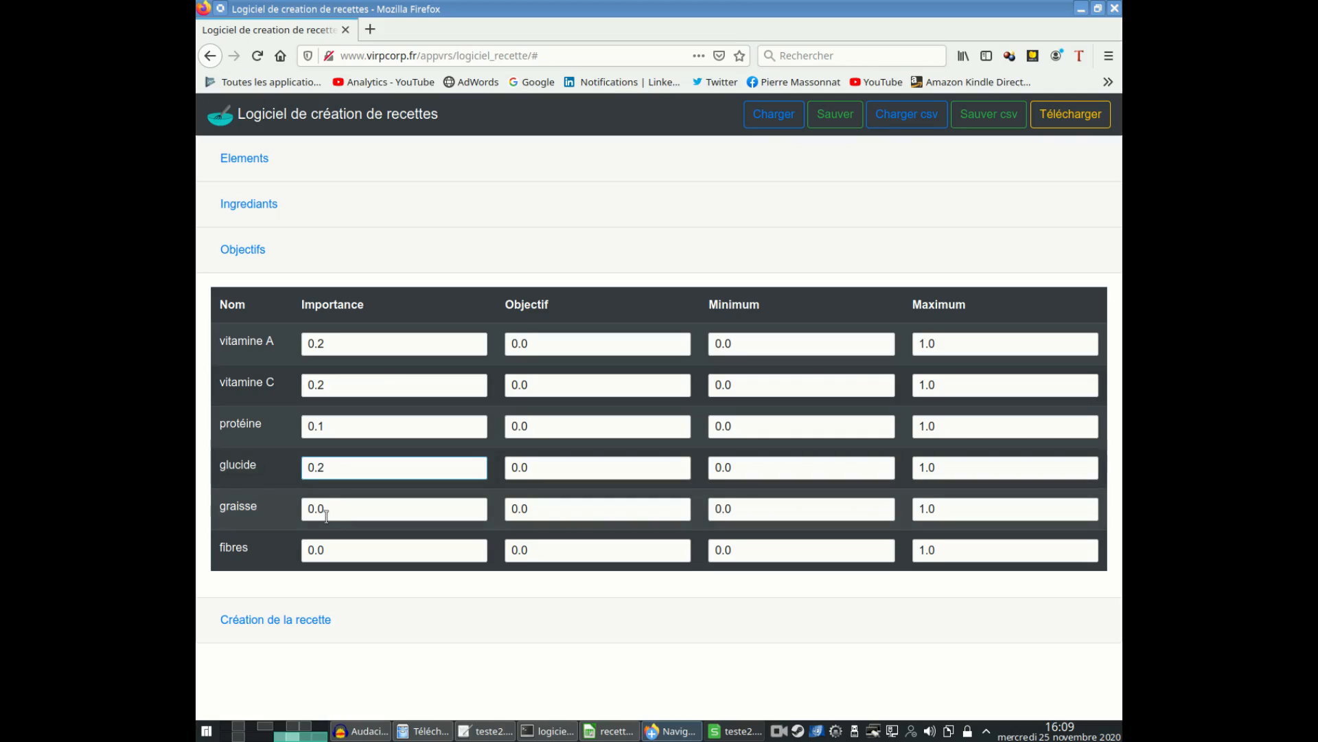
{"action": "left_click_drag", "start_coordinate": [330, 509], "coordinate": [320, 508]}
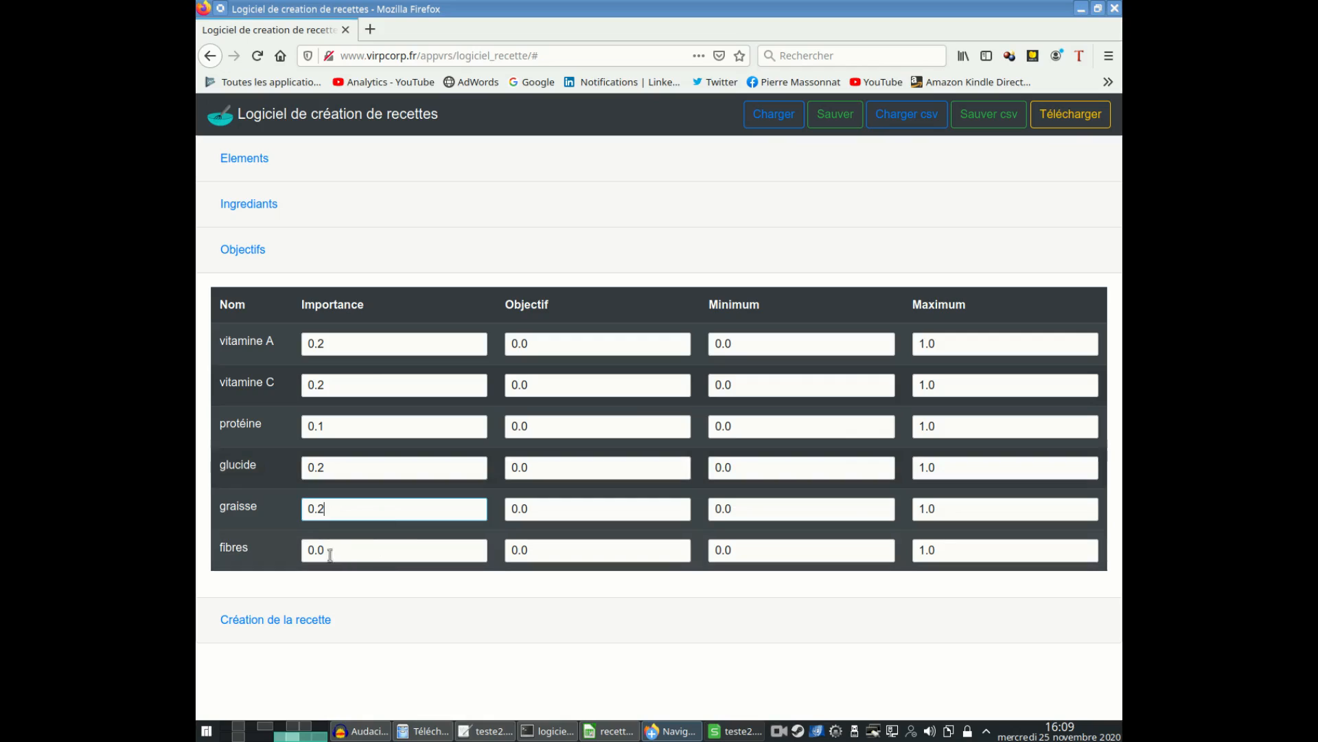
{"action": "left_click_drag", "start_coordinate": [318, 549], "coordinate": [355, 547]}
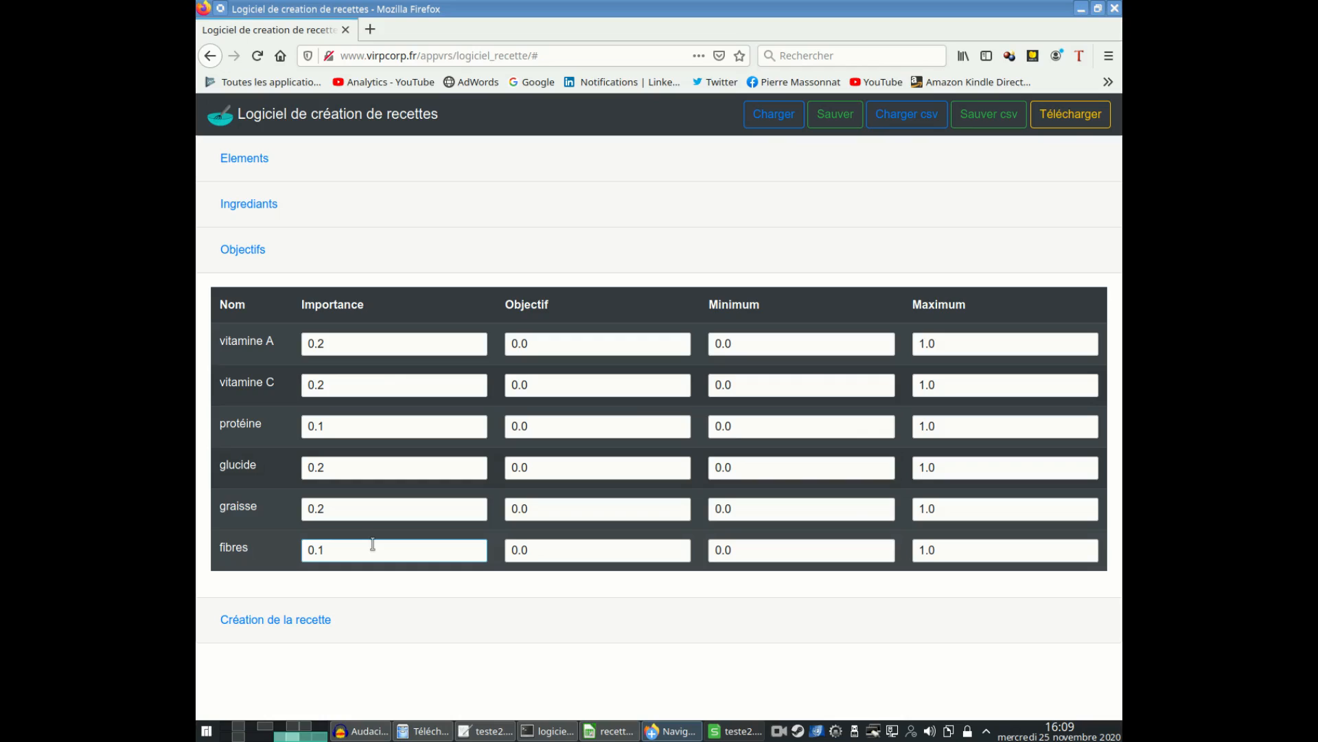
{"action": "type", "text": "1"}
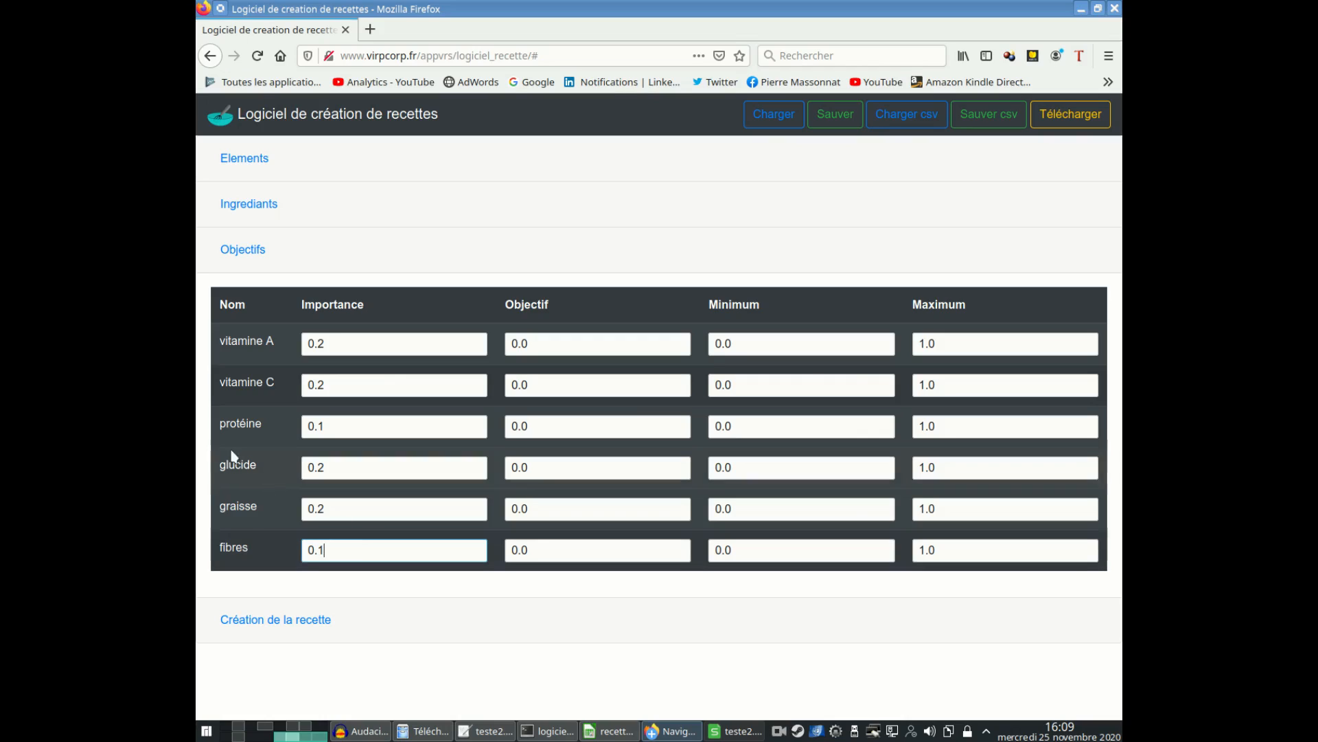
Step: Adjust the importance of protéine to 0.19 and of fibres to 0.01
{"action": "left_click", "coordinate": [323, 424]}
{"action": "type", "text": "9"}
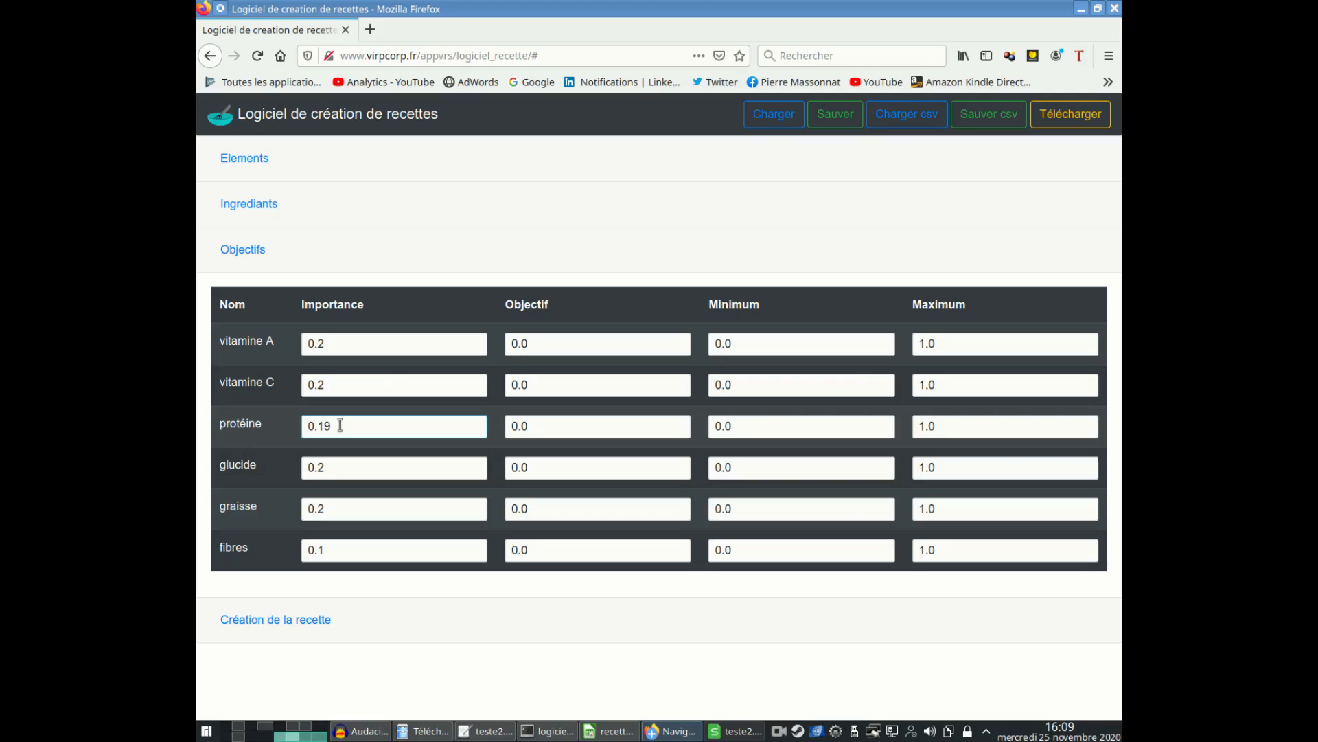
{"action": "left_click", "coordinate": [324, 550]}
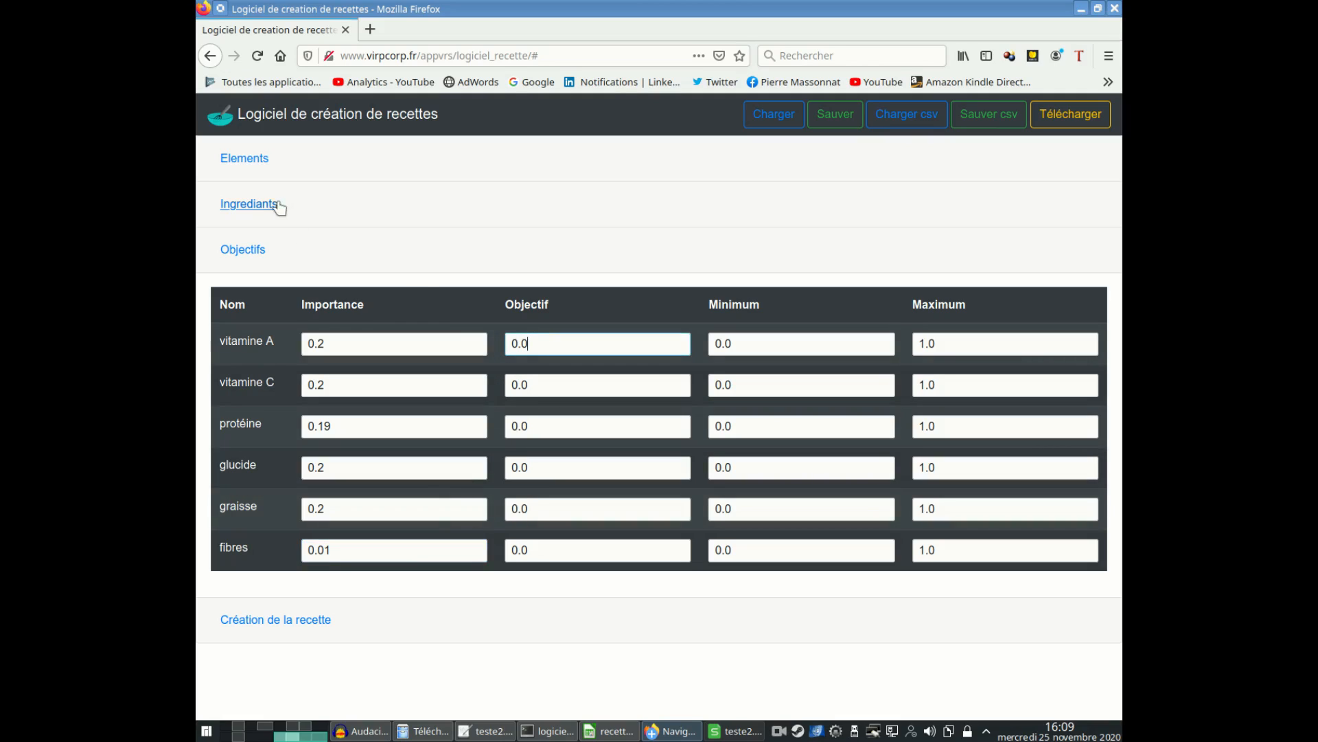
Step: Check the ingredients' vitamine A contents and set the vitamine A objective to 0.00005
{"action": "left_click", "coordinate": [249, 210]}
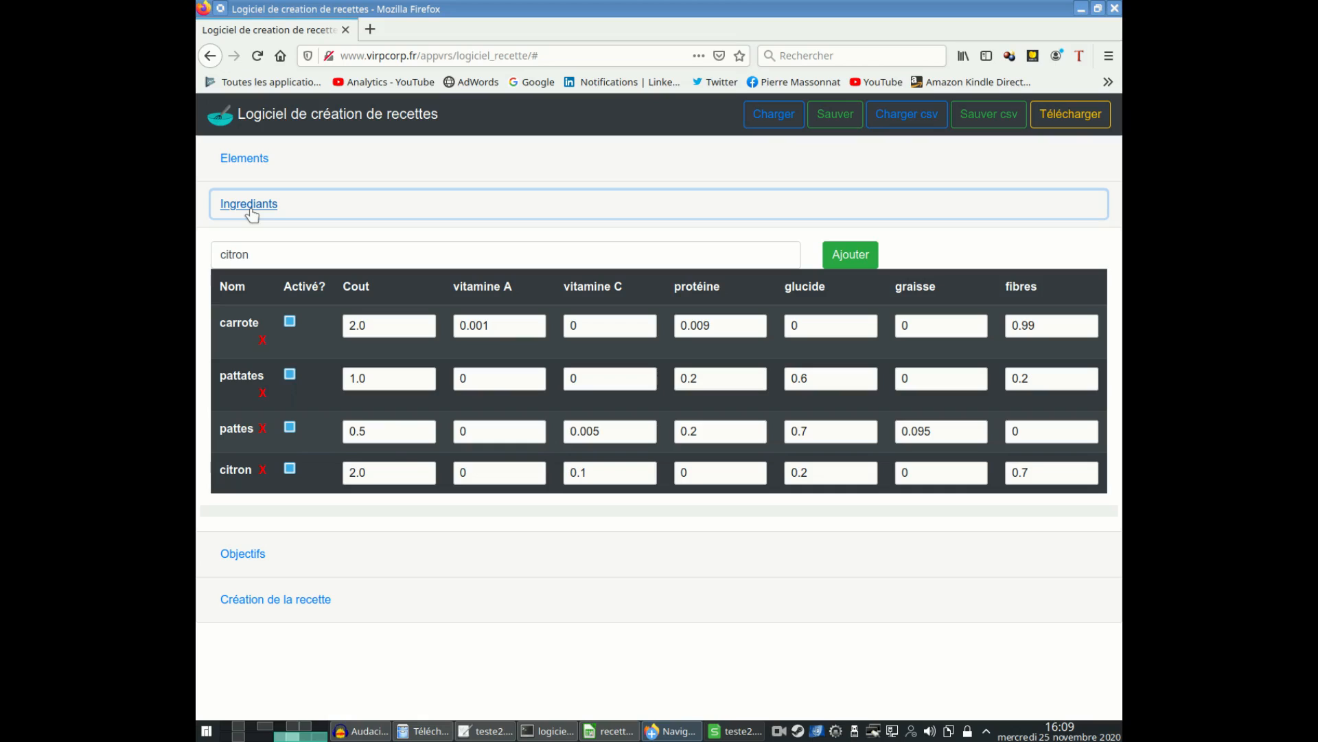
{"action": "left_click", "coordinate": [250, 206]}
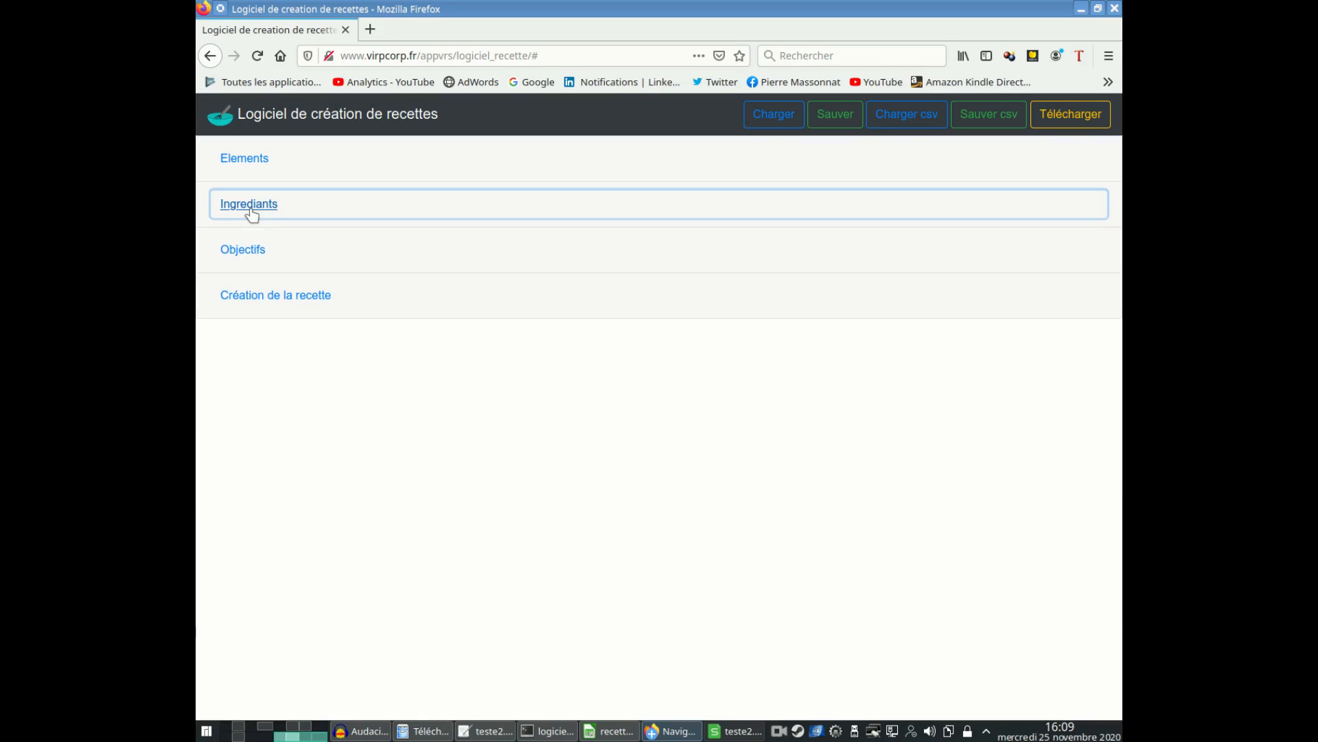
{"action": "left_click", "coordinate": [256, 248]}
{"action": "left_click", "coordinate": [572, 341]}
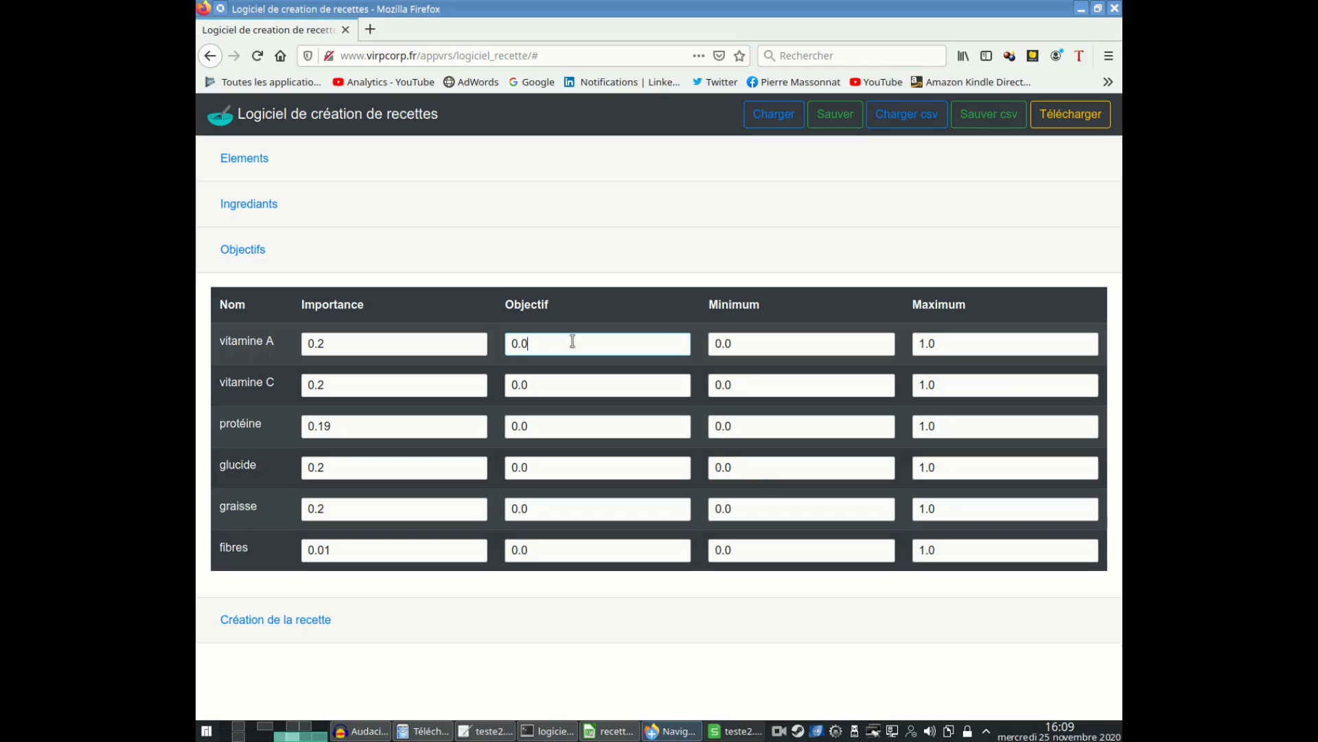
{"action": "double_click", "coordinate": [573, 341]}
{"action": "type", "text": "0.00005"}
Step: Check the ingredients' vitamine C contents and set the vitamine C objective to 0.005
{"action": "left_click", "coordinate": [247, 206]}
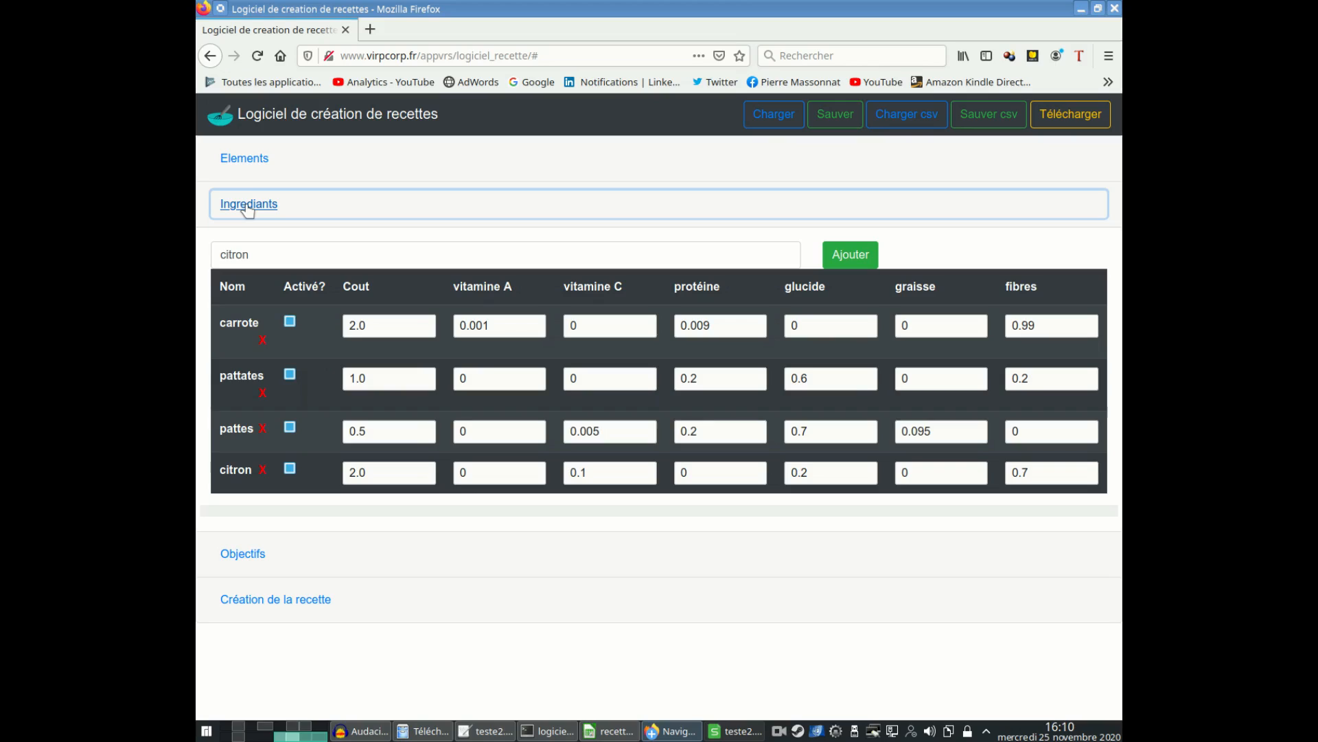
{"action": "left_click", "coordinate": [248, 206]}
{"action": "left_click", "coordinate": [251, 252]}
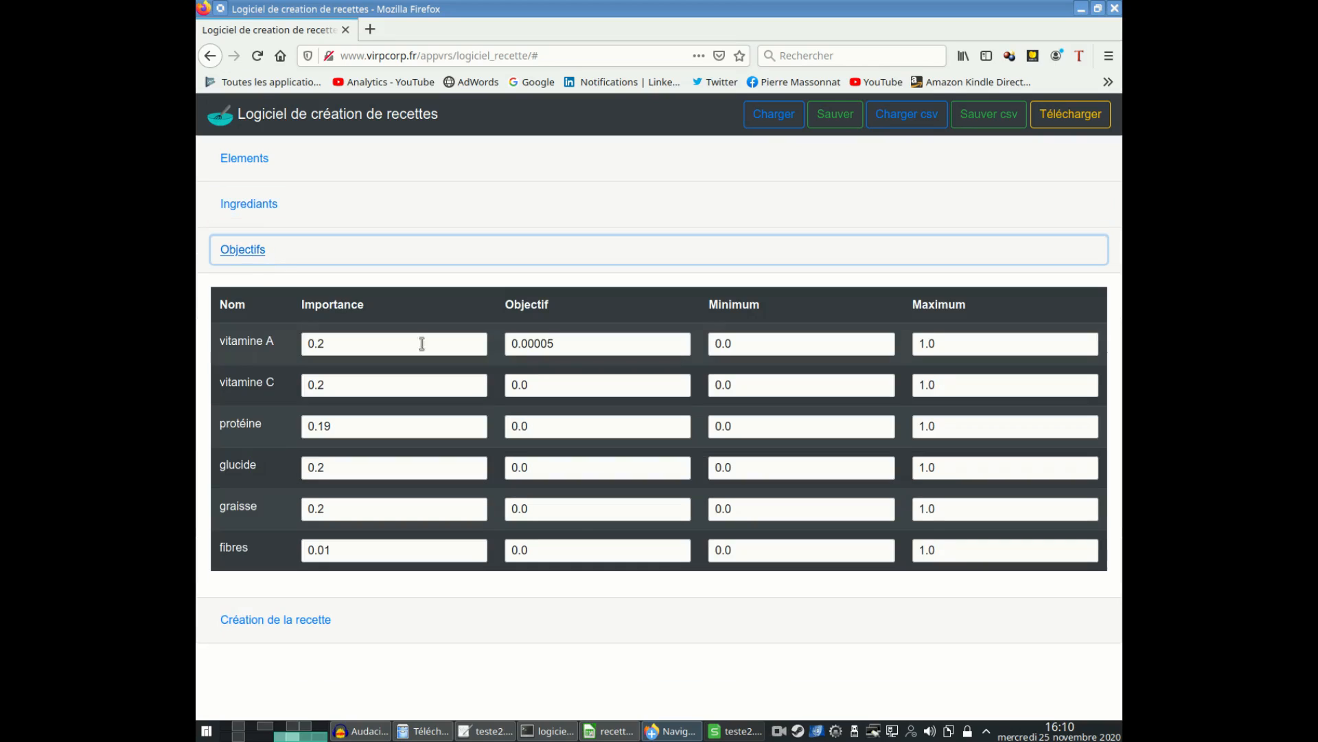
{"action": "left_click", "coordinate": [551, 386]}
{"action": "type", "text": "0.0"}
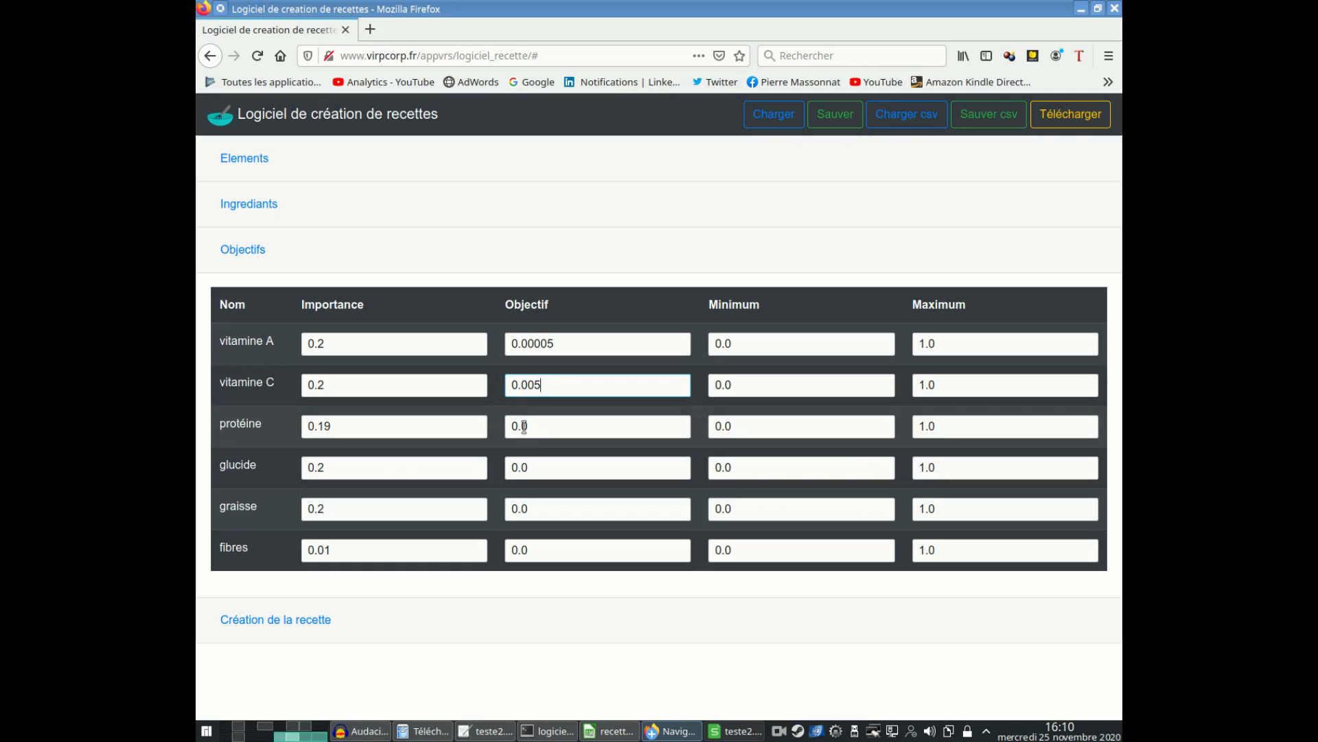
Step: Set the objectives of protéine and glucide to 0.3 each and of graisse to 0.2
{"action": "left_click_drag", "start_coordinate": [521, 427], "coordinate": [589, 427]}
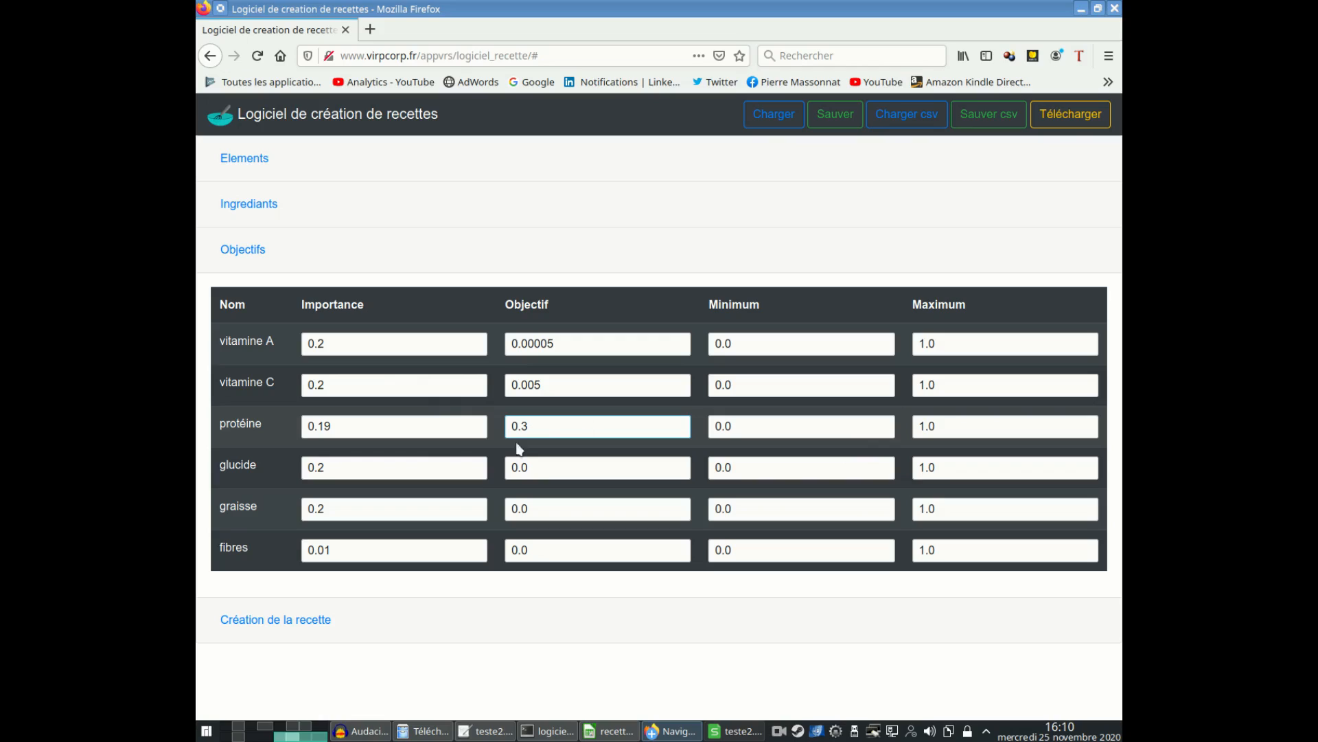
{"action": "left_click_drag", "start_coordinate": [520, 467], "coordinate": [579, 474]}
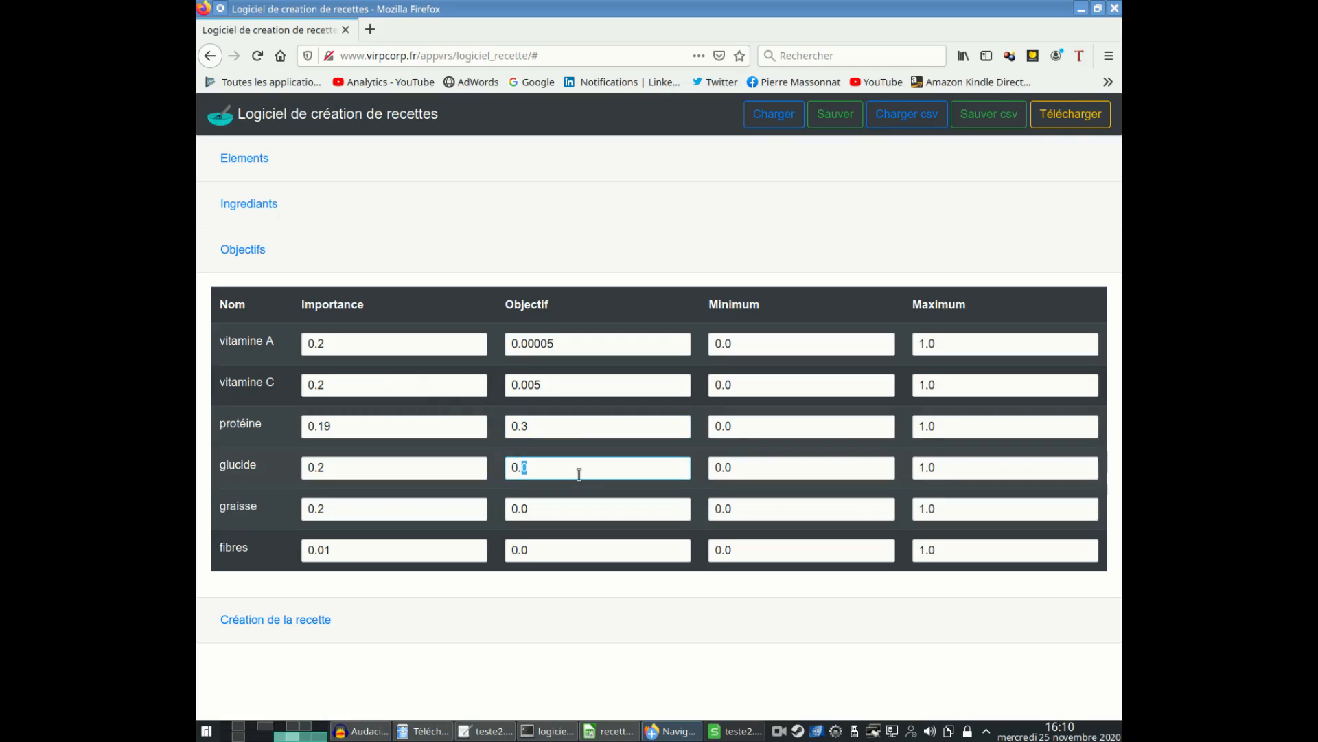
{"action": "type", "text": "3"}
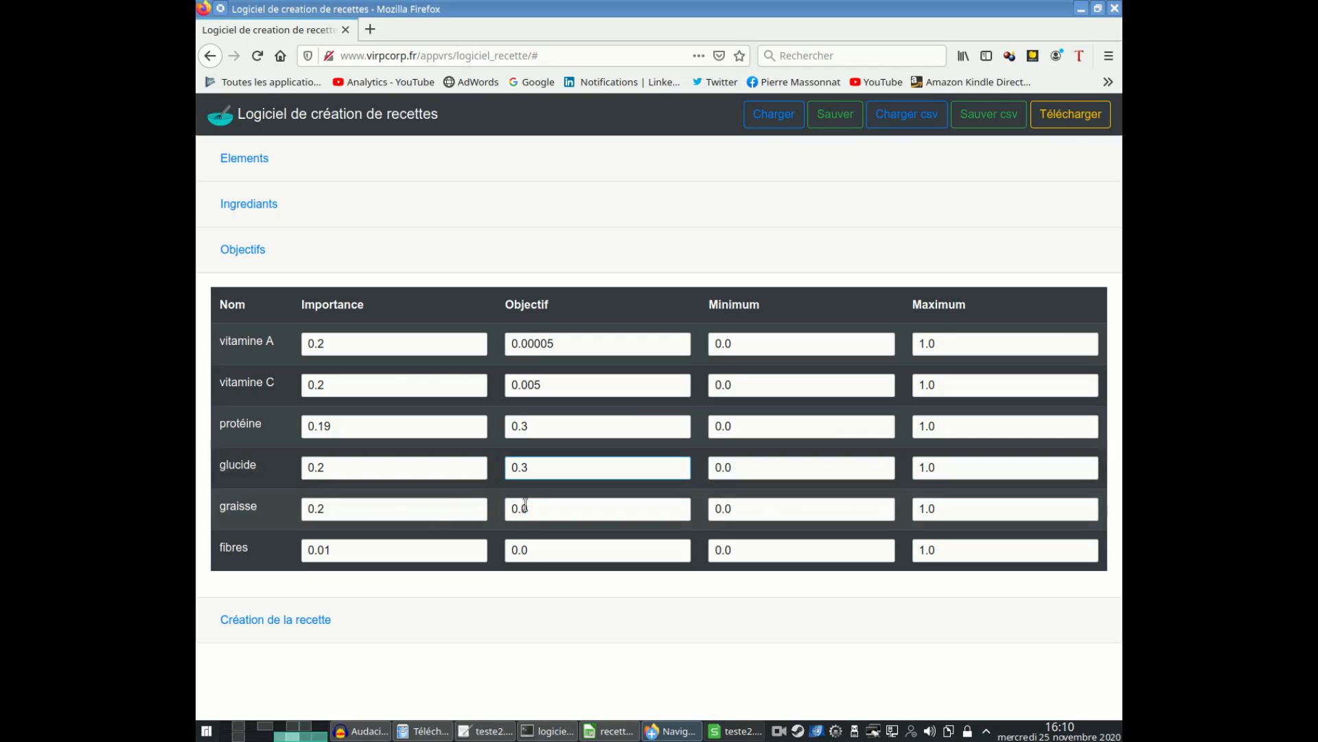
{"action": "left_click_drag", "start_coordinate": [521, 508], "coordinate": [556, 509]}
{"action": "type", "text": "2"}
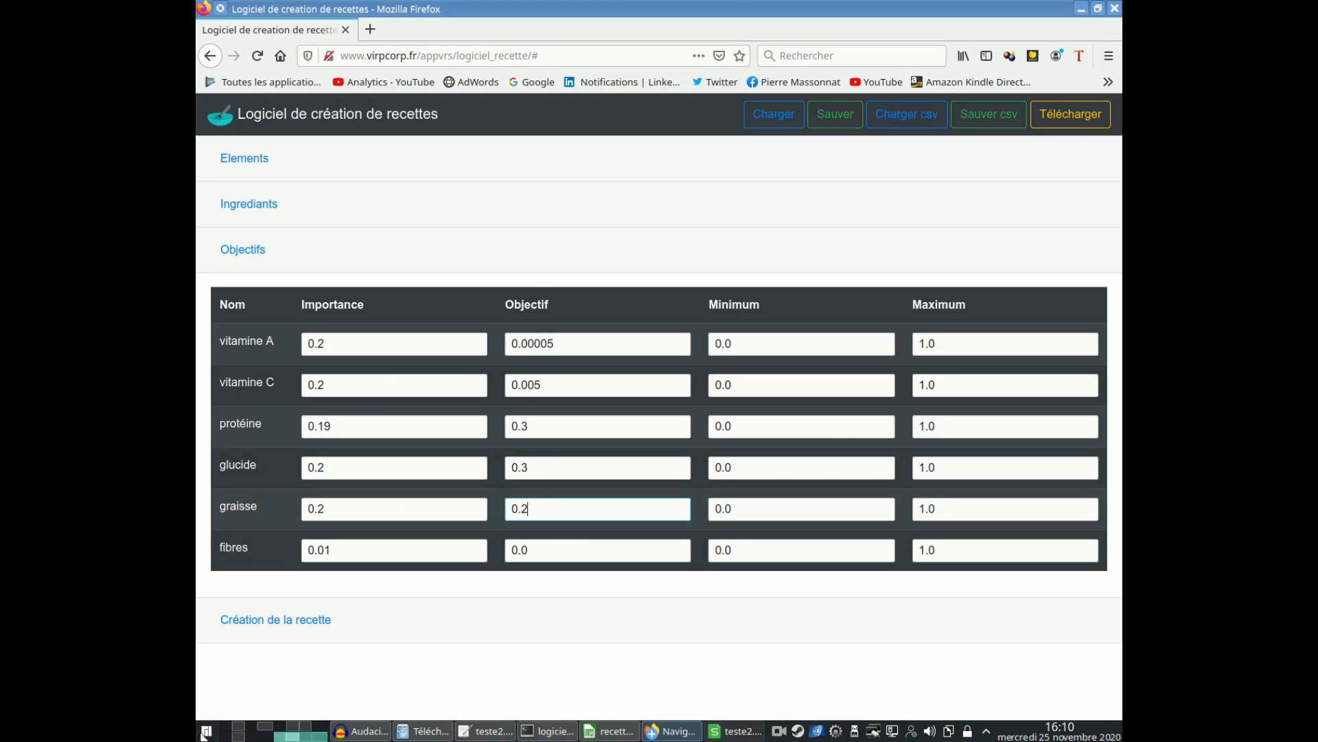
Step: Open the KCalc calculator from the system's utility applications
{"action": "left_click", "coordinate": [205, 732]}
{"action": "left_click", "coordinate": [282, 673]}
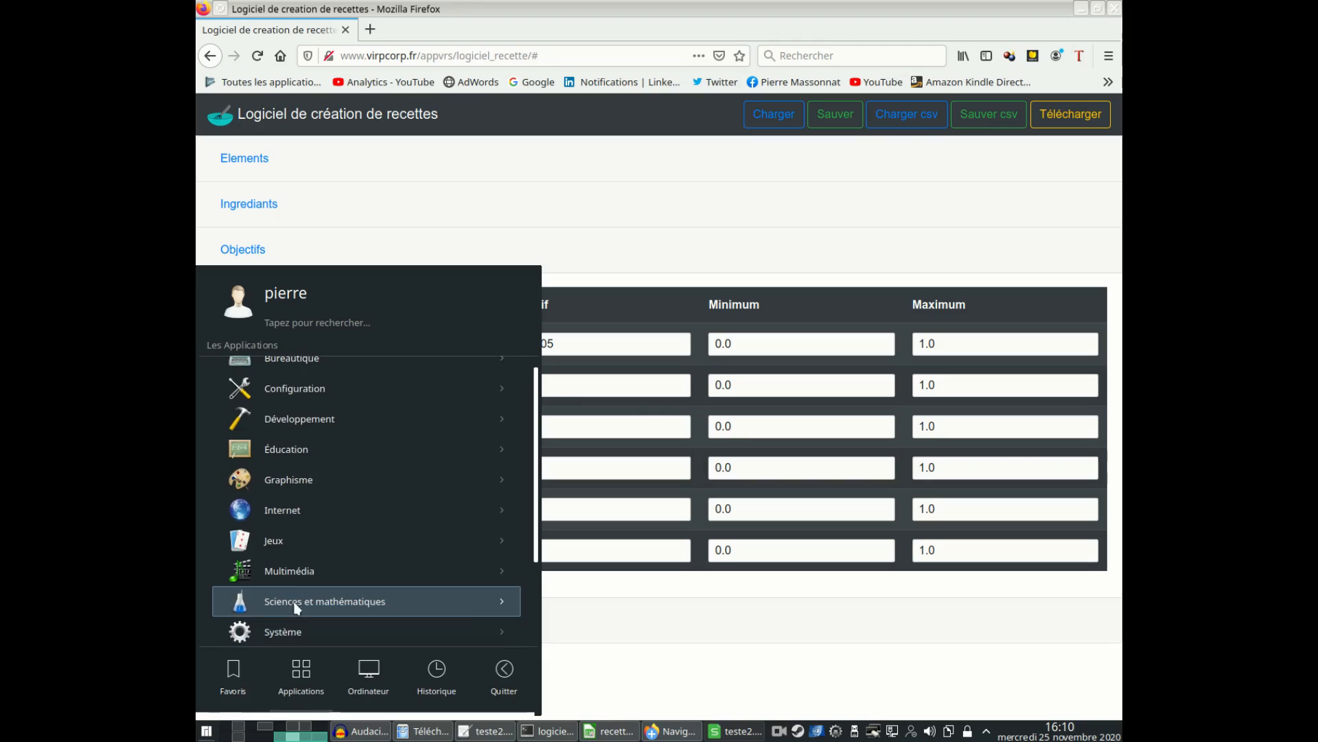
{"action": "scroll", "coordinate": [317, 579], "scroll_direction": "down", "scroll_amount": 3}
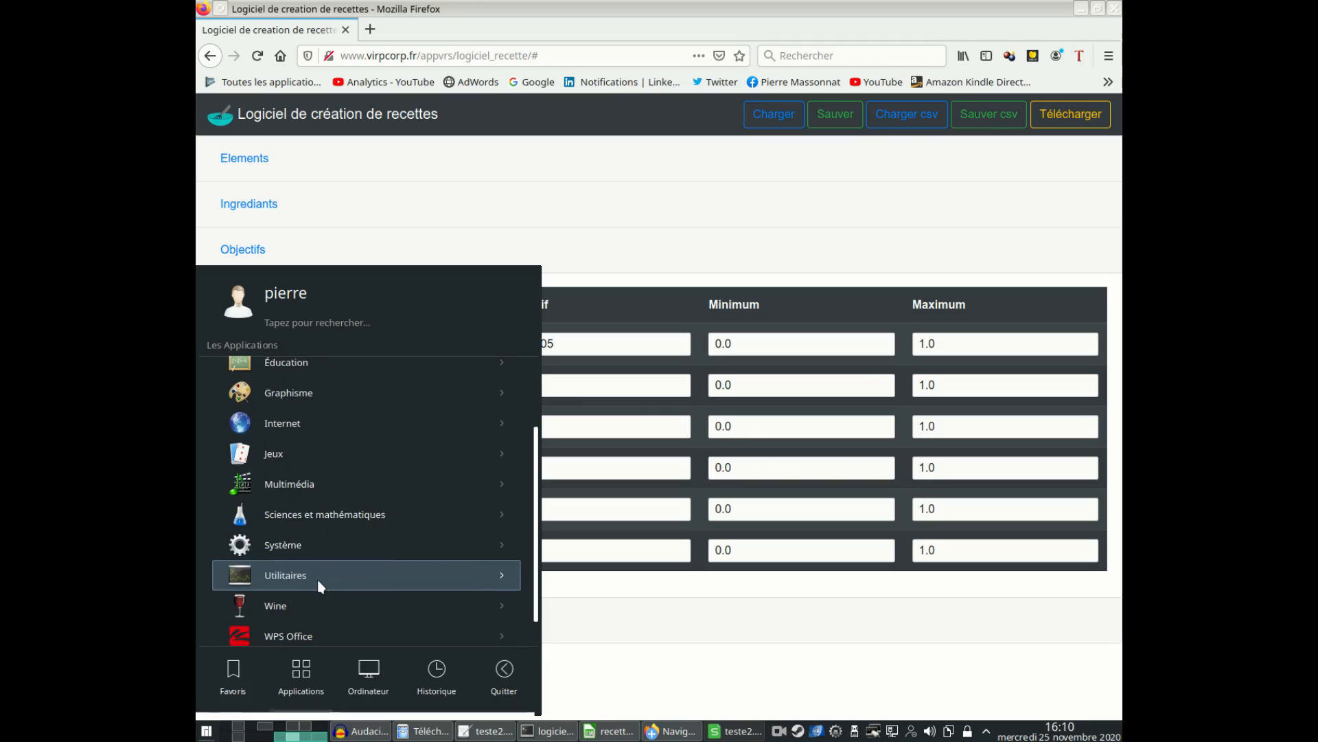
{"action": "left_click", "coordinate": [317, 579]}
{"action": "left_click", "coordinate": [274, 410]}
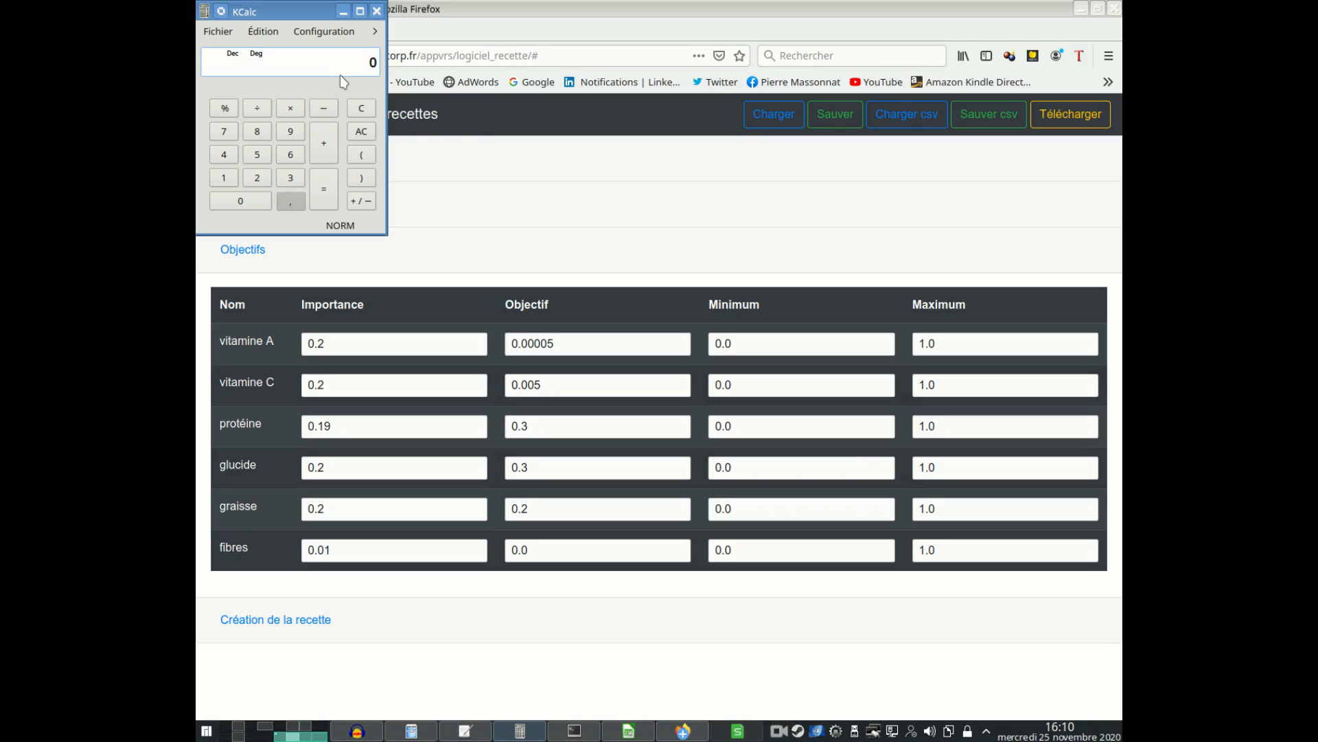
Step: Calculate the remaining share for fibres by subtracting the other objectives, 0.00005, 0.005, 0.3, 0.3 and 0.2, from 1
{"action": "type", "text": ",00005"}
{"action": "key", "text": "minus"}
{"action": "type", "text": ",005"}
{"action": "key", "text": "minus"}
{"action": "type", "text": ",3,3,2"}
{"action": "key", "text": "minus"}
{"action": "left_click", "coordinate": [338, 65]}
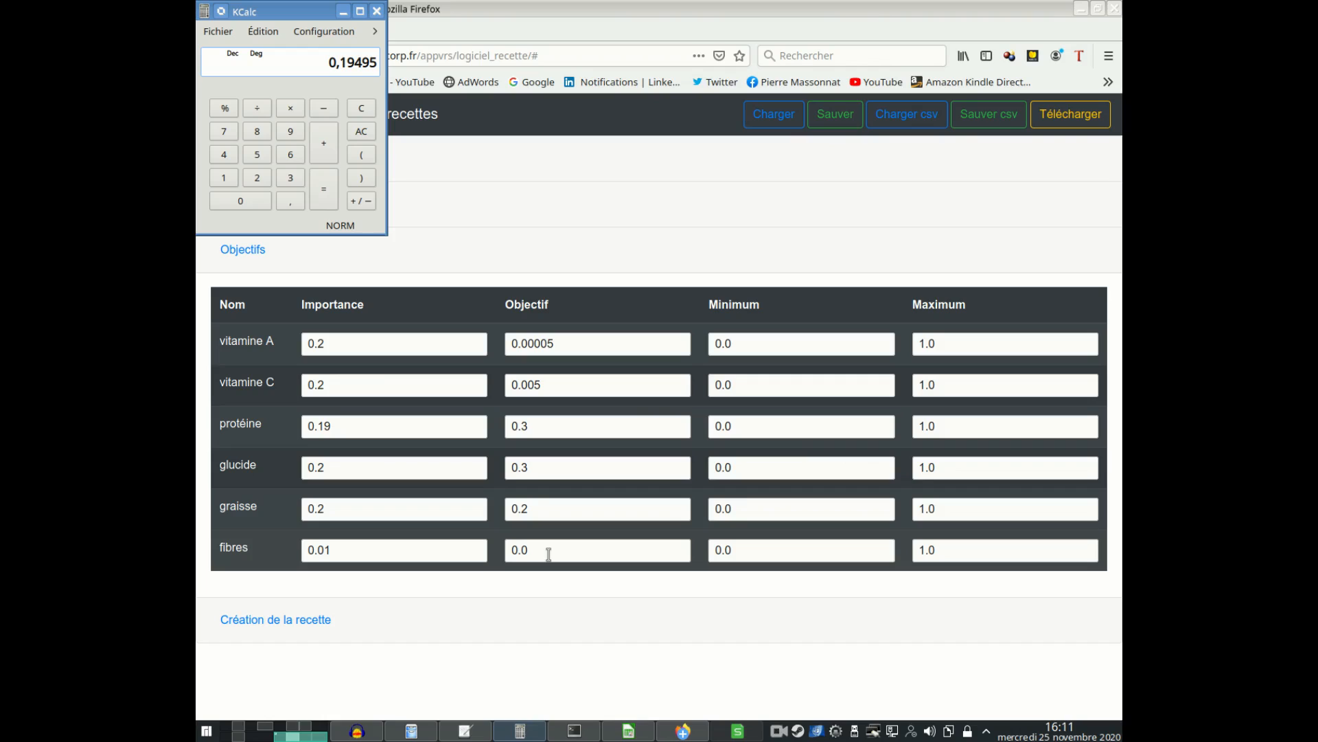
Step: Set the fibres objective to 0.19495 in the recipe tool
{"action": "left_click_drag", "start_coordinate": [549, 554], "coordinate": [498, 555]}
{"action": "type", "text": "0.19495"}
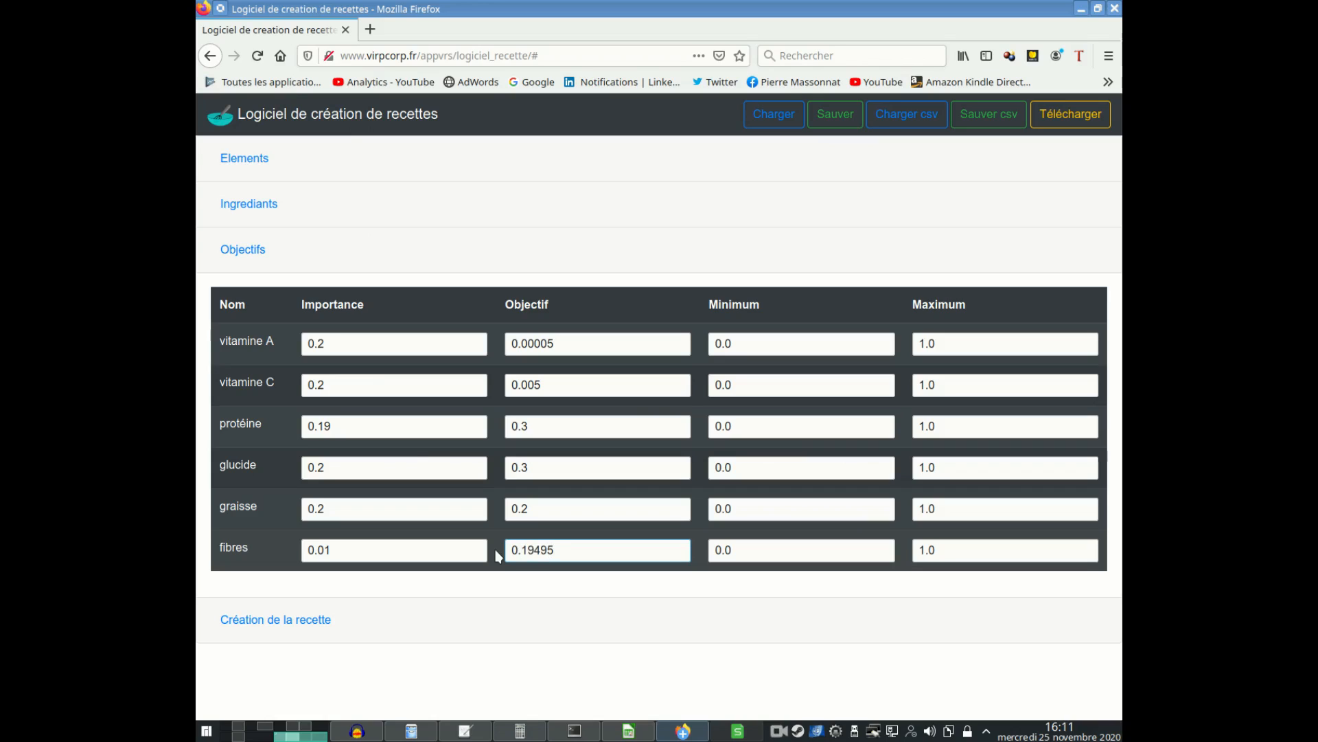
{"action": "left_click", "coordinate": [595, 593]}
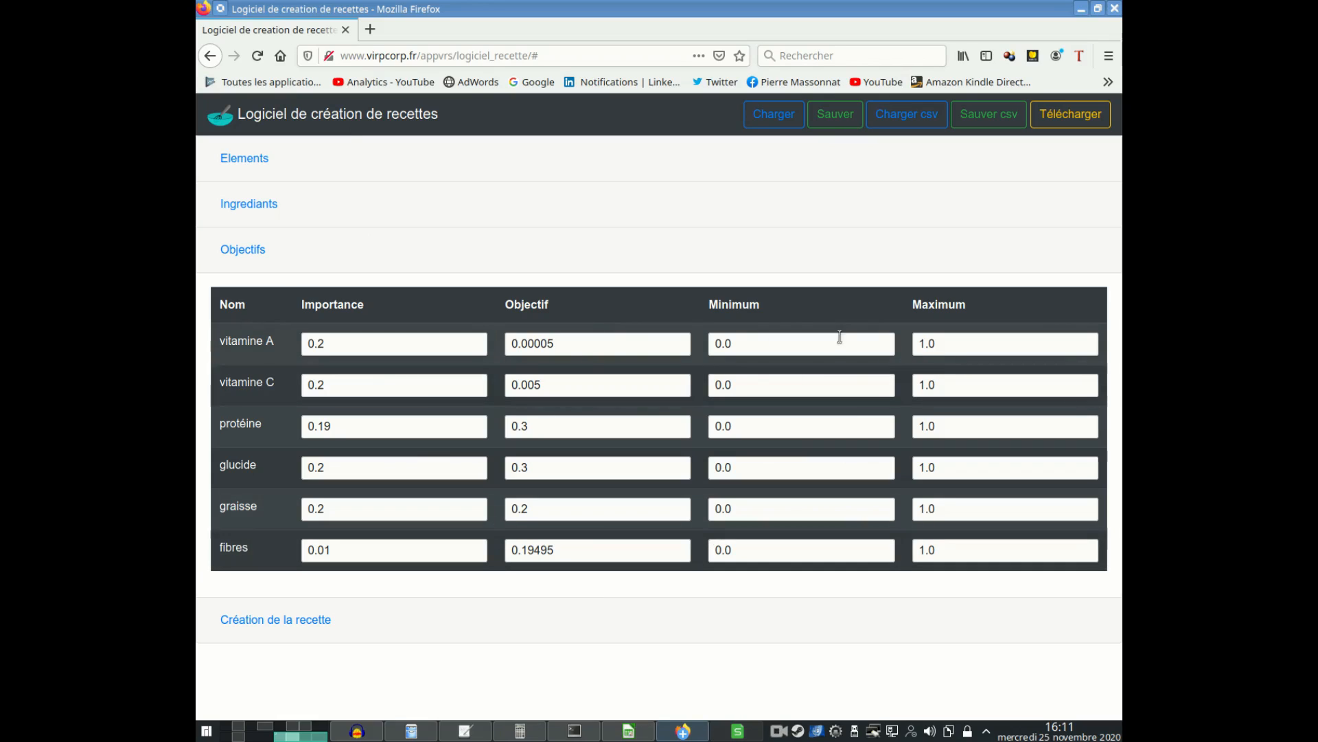
Step: Set the maximum of vitamine A to 0.0001 and the maximum of vitamine C to 0.01
{"action": "left_click", "coordinate": [733, 342]}
{"action": "double_click", "coordinate": [941, 342]}
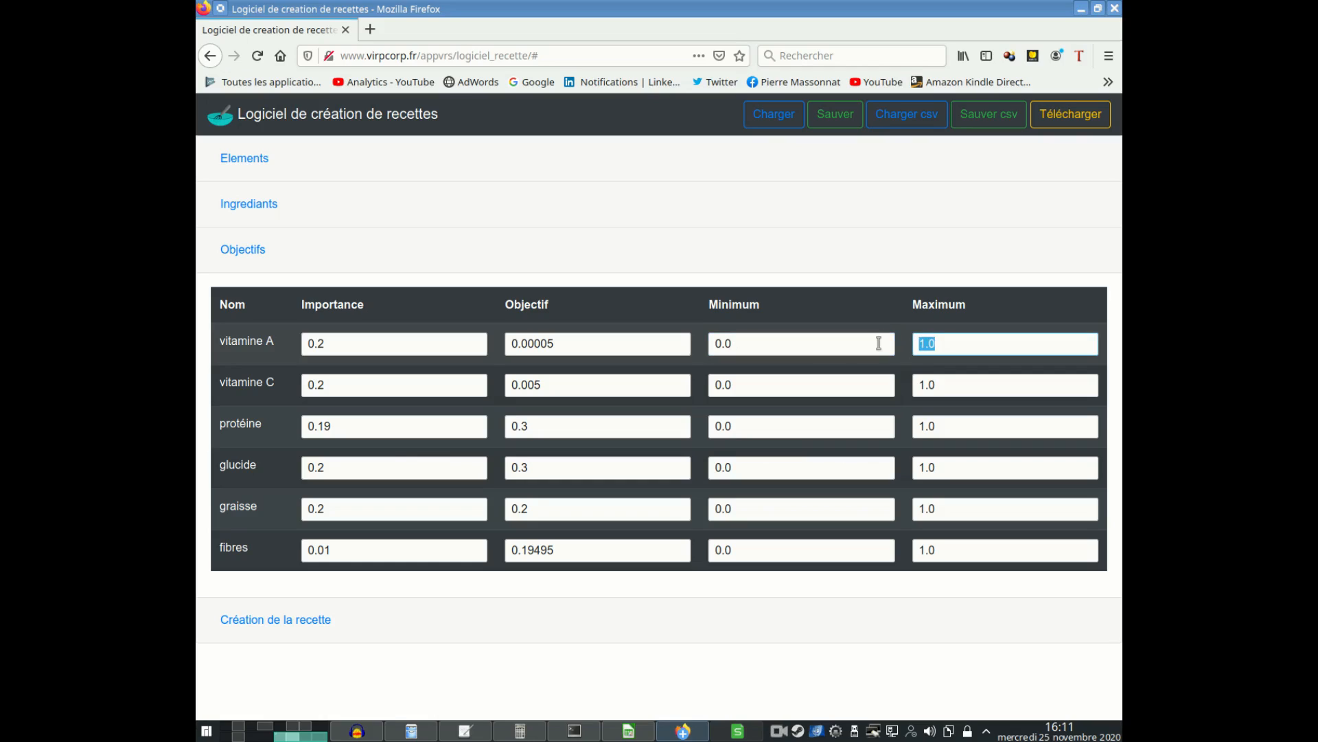
{"action": "type", "text": "0.0001"}
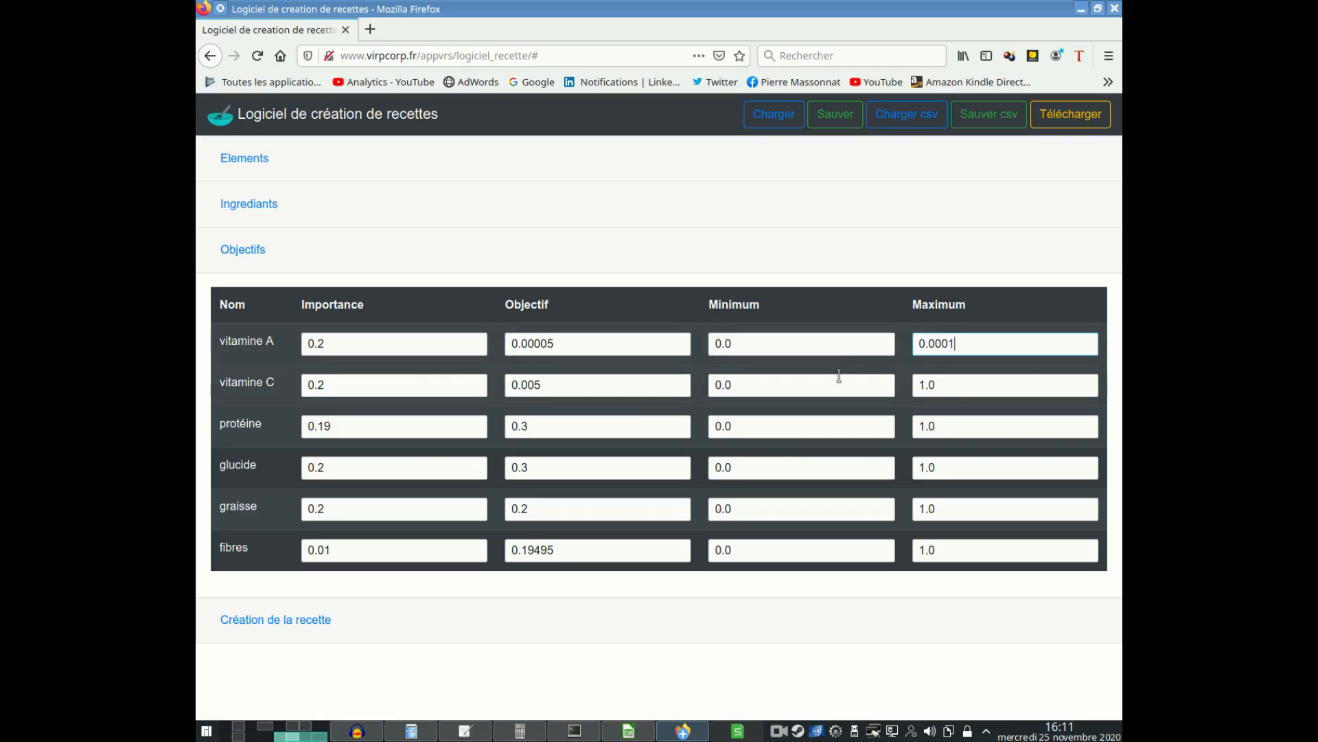
{"action": "double_click", "coordinate": [975, 387]}
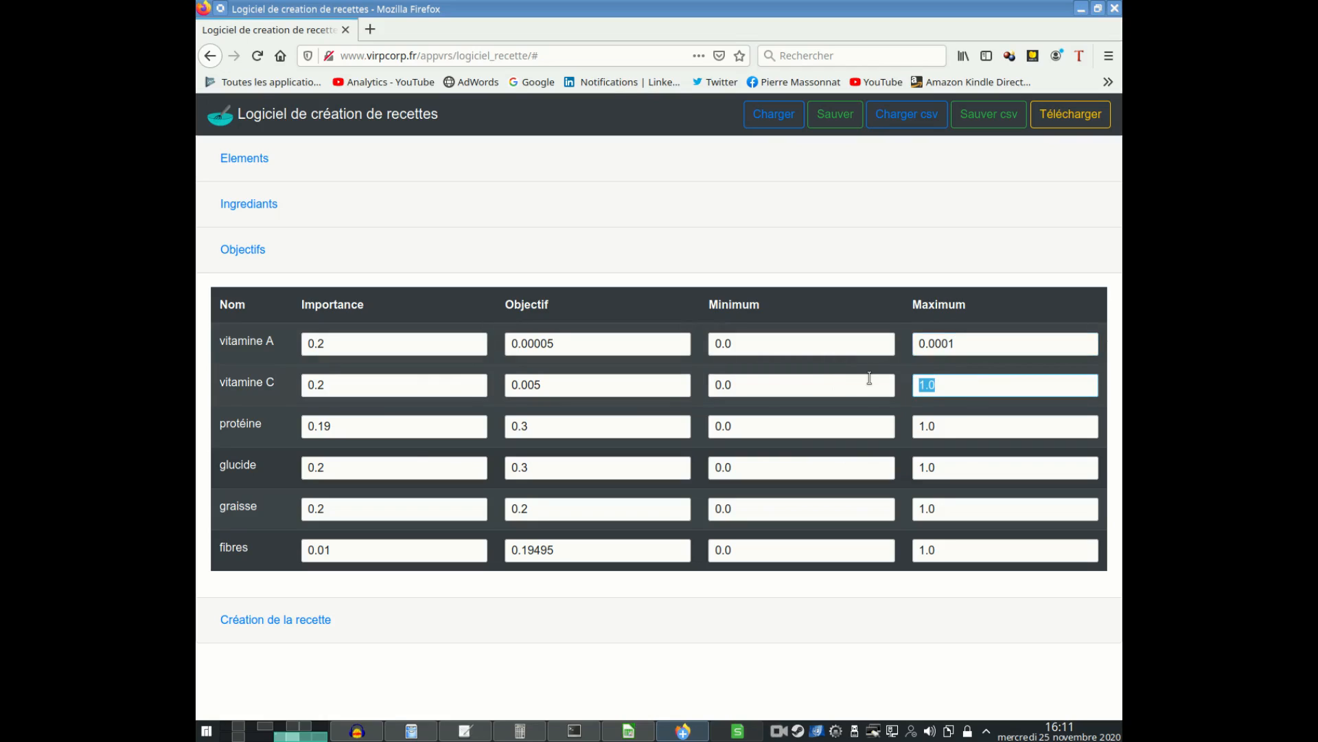
{"action": "type", "text": "0.01"}
Step: Limit protéine to a maximum of 0.3 and graisse to a maximum of 0.25
{"action": "double_click", "coordinate": [927, 425]}
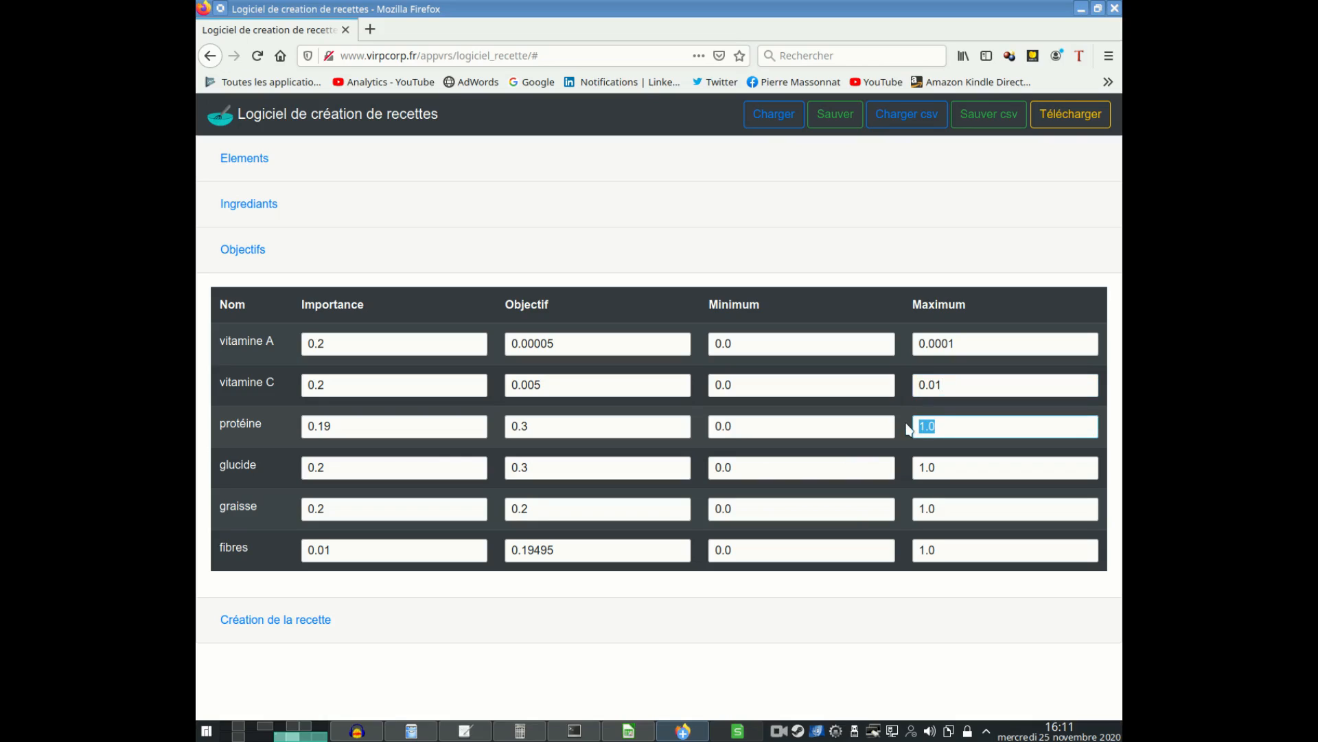
{"action": "type", "text": "0.3"}
{"action": "double_click", "coordinate": [940, 469]}
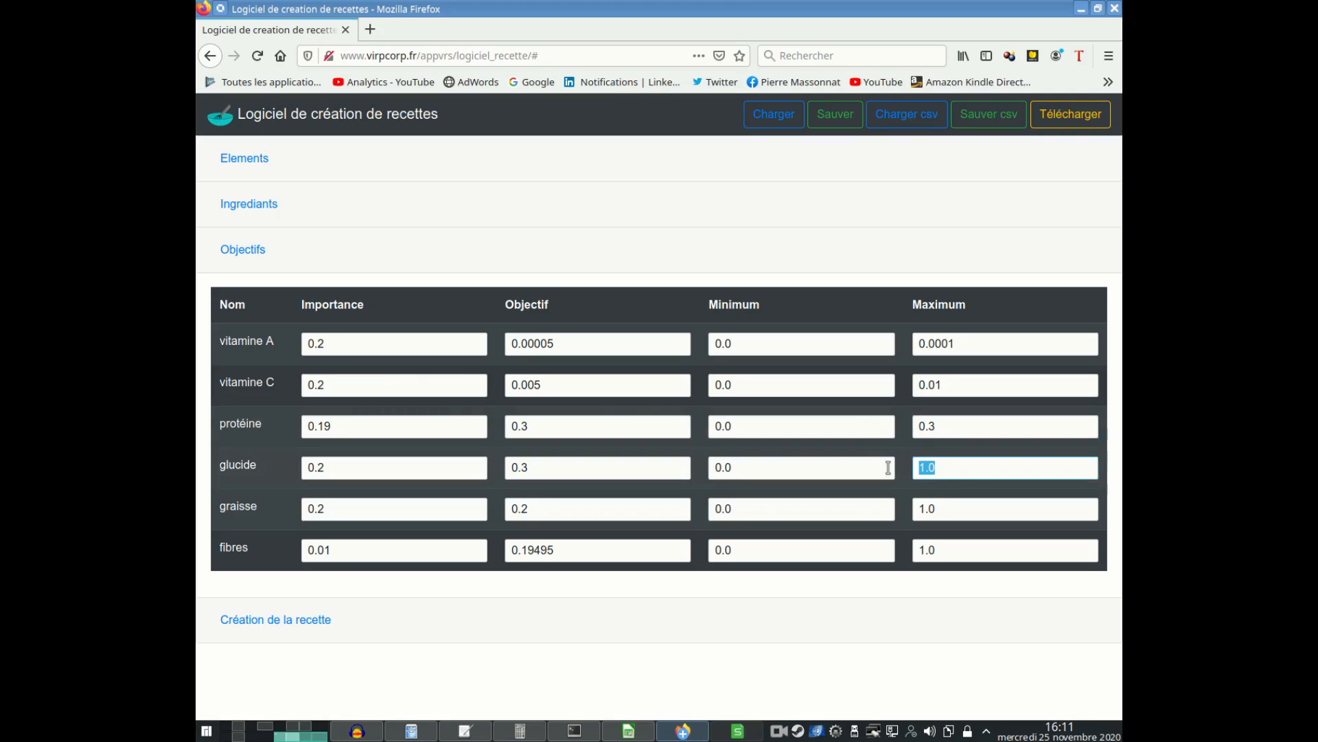
{"action": "double_click", "coordinate": [954, 509]}
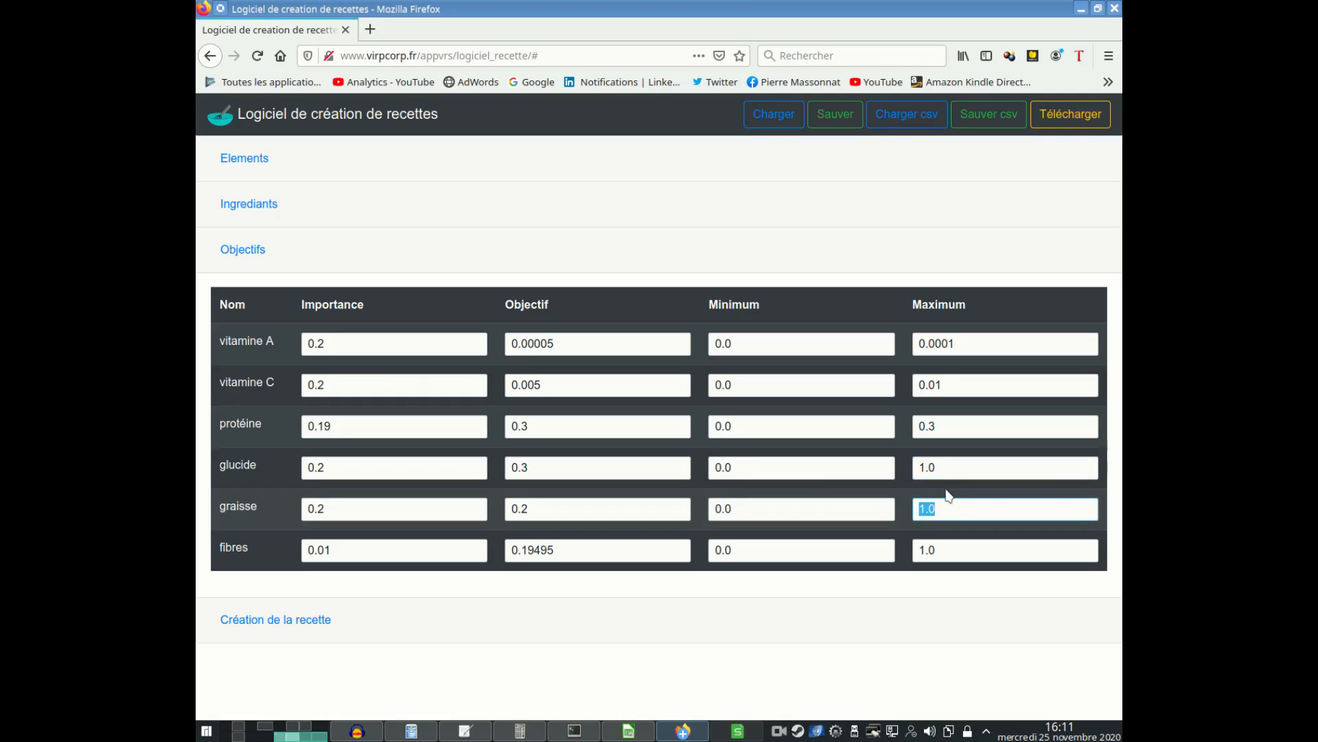
{"action": "type", "text": "0.25"}
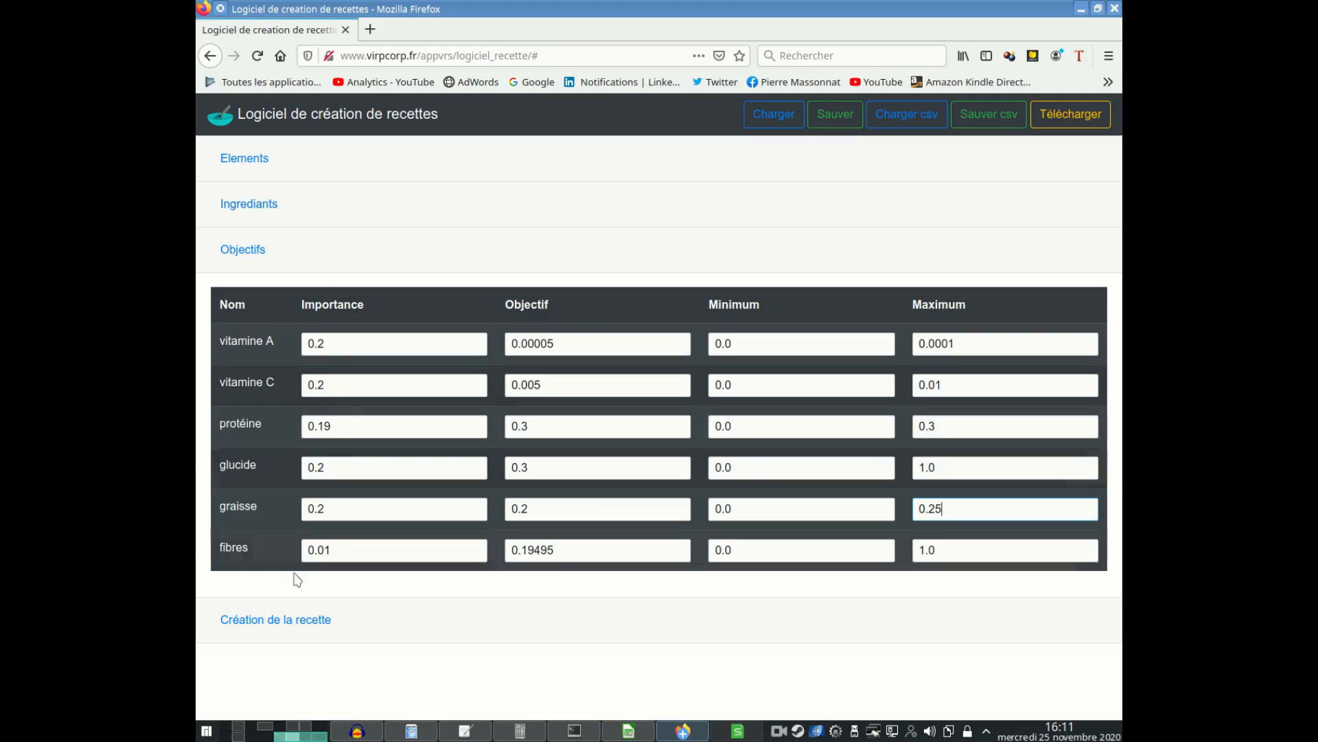
Step: Open the recipe creation settings and choose Classement as the selection mode
{"action": "left_click", "coordinate": [309, 620]}
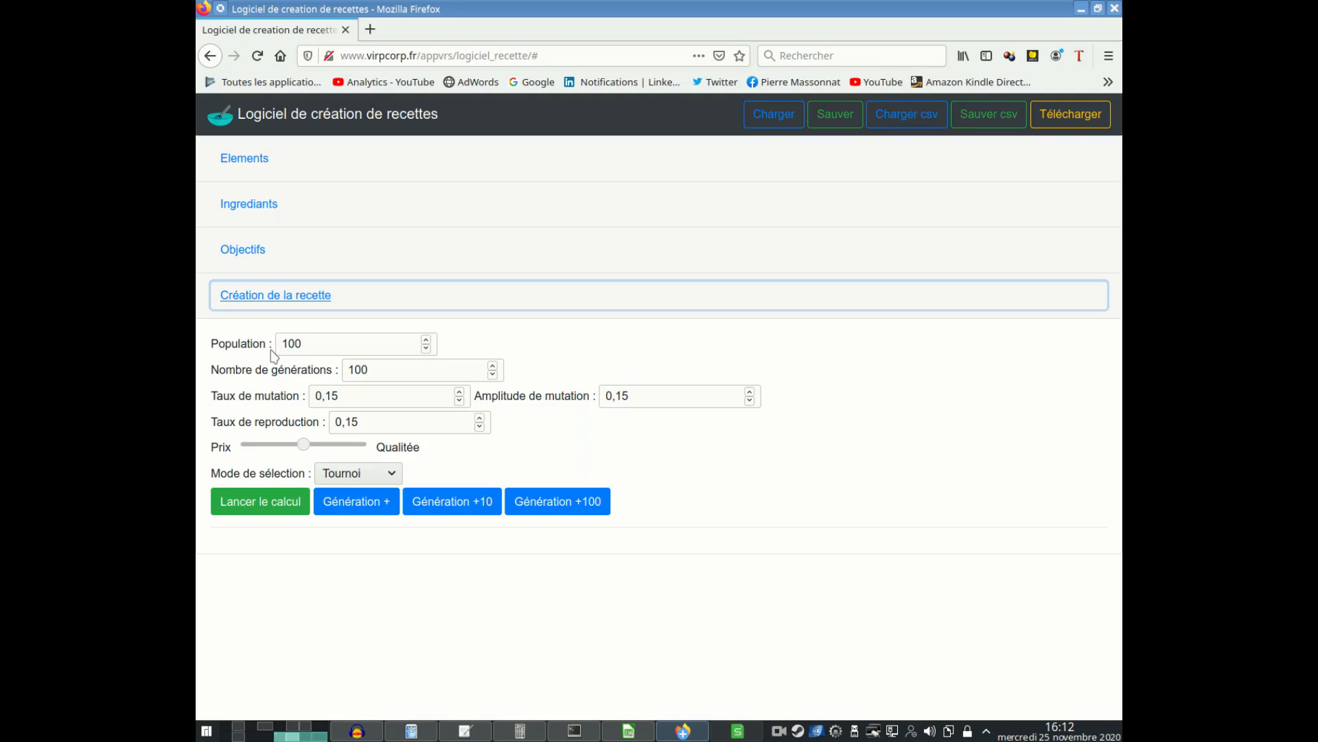
{"action": "left_click", "coordinate": [371, 474]}
{"action": "left_click", "coordinate": [371, 521]}
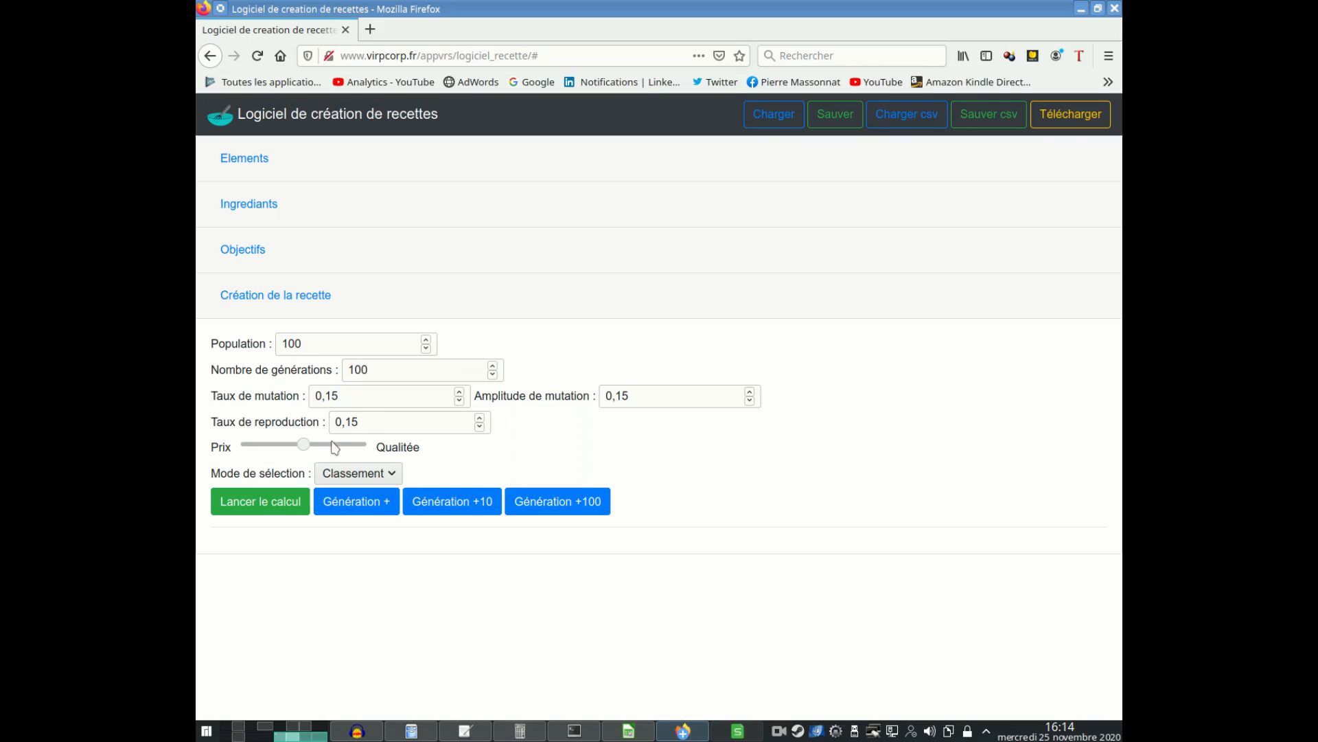
Step: Try both extremes of the price–quality balance and set it fully towards Qualitée
{"action": "left_click_drag", "start_coordinate": [307, 449], "coordinate": [382, 448]}
{"action": "left_click_drag", "start_coordinate": [369, 447], "coordinate": [219, 446]}
{"action": "left_click_drag", "start_coordinate": [245, 445], "coordinate": [253, 446]}
{"action": "left_click_drag", "start_coordinate": [259, 446], "coordinate": [408, 455]}
Step: Switch the selection mode to Tournoi and return it to Classement
{"action": "left_click", "coordinate": [389, 475]}
{"action": "left_click", "coordinate": [348, 499]}
{"action": "left_click", "coordinate": [383, 474]}
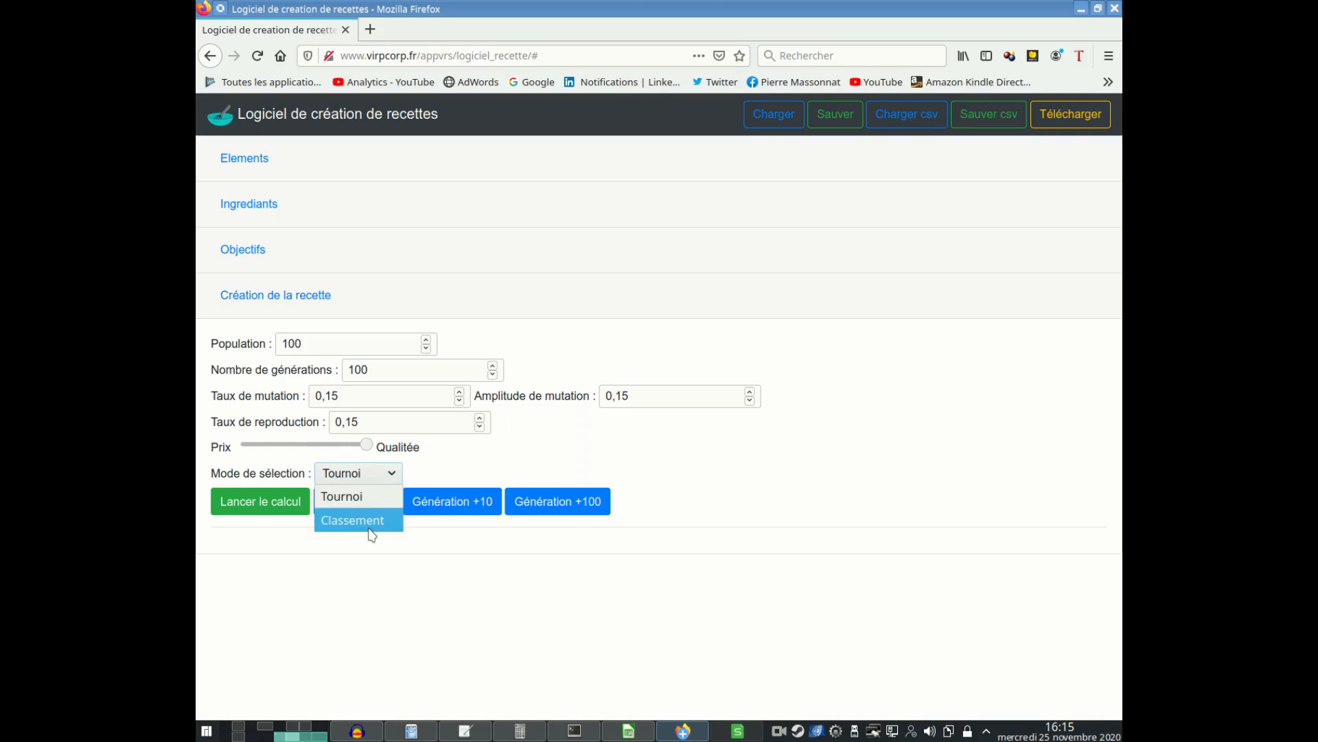
{"action": "left_click", "coordinate": [350, 514]}
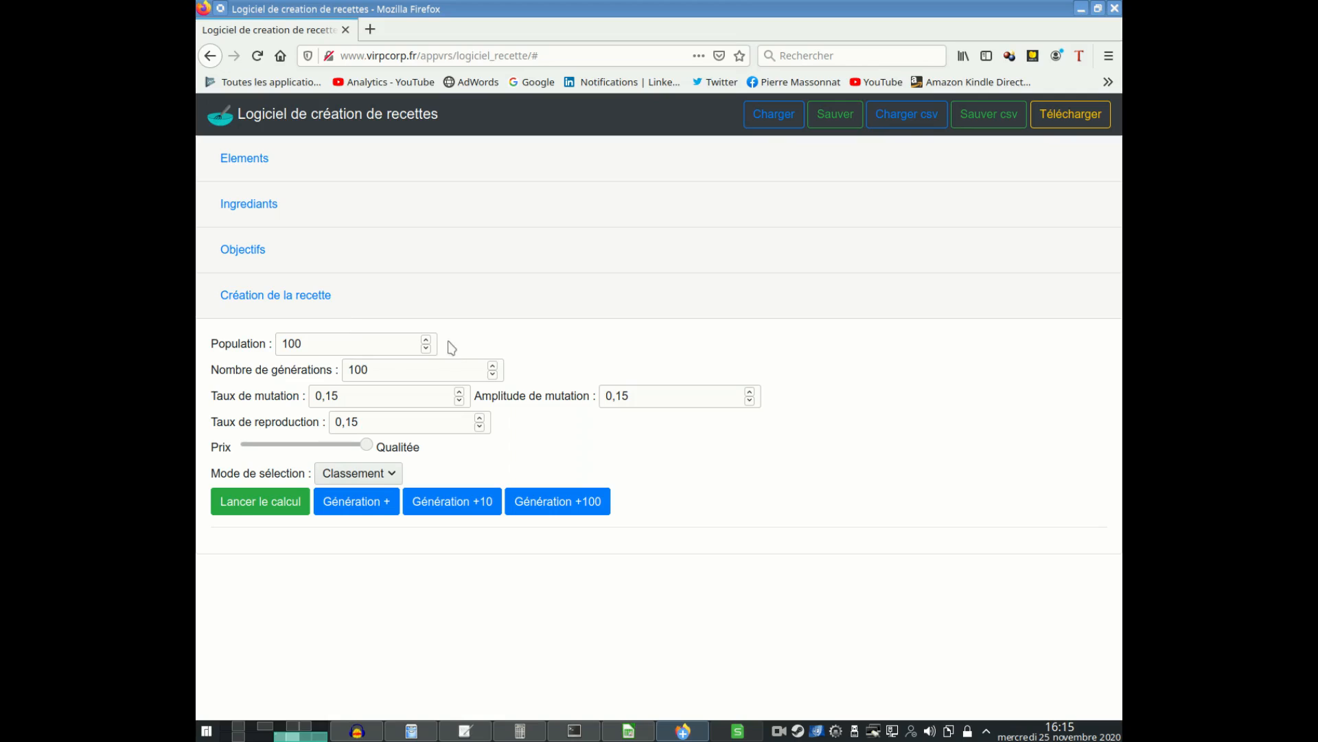
Step: Run the recipe calculation and examine the costs, errors and element contents of the generated recipes
{"action": "left_click", "coordinate": [250, 504]}
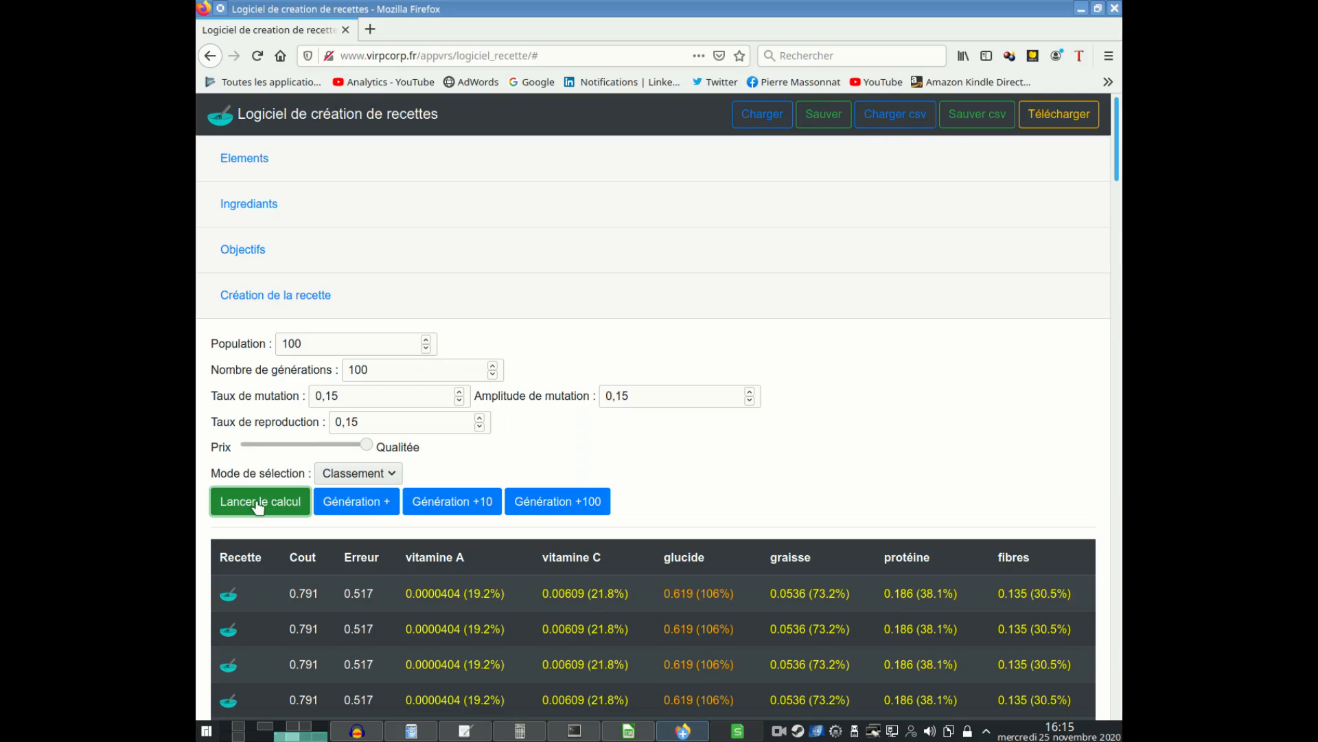
{"action": "scroll", "coordinate": [805, 411], "scroll_direction": "down", "scroll_amount": 1}
{"action": "scroll", "coordinate": [805, 410], "scroll_direction": "down", "scroll_amount": 3}
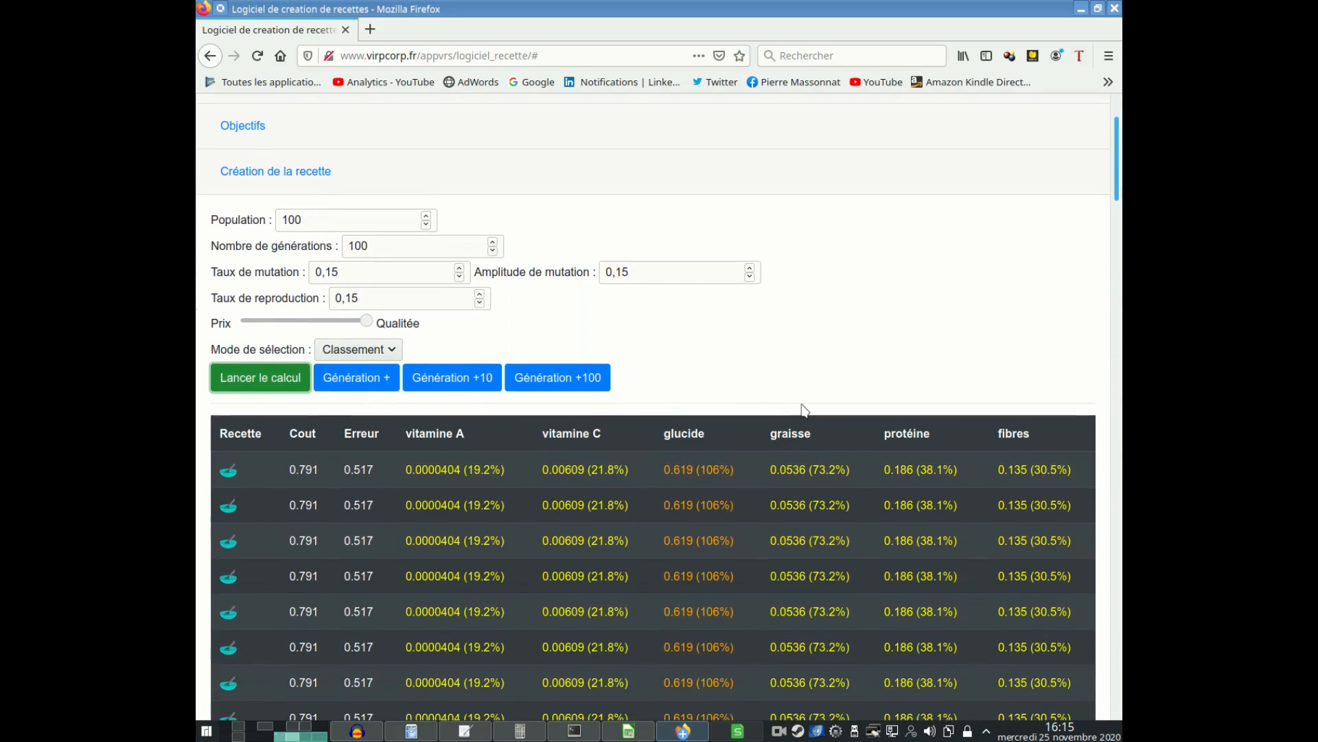
{"action": "scroll", "coordinate": [259, 432], "scroll_direction": "down", "scroll_amount": 8}
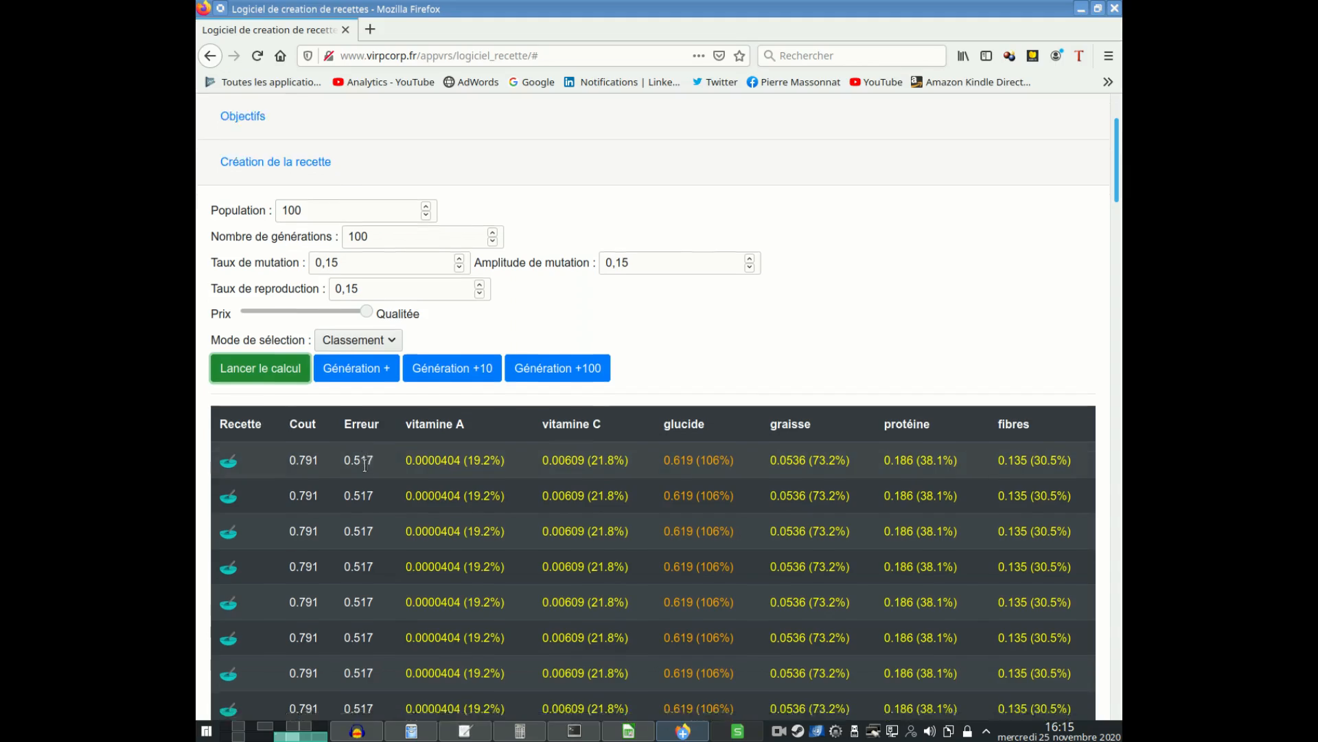
{"action": "scroll", "coordinate": [365, 461], "scroll_direction": "down", "scroll_amount": 15}
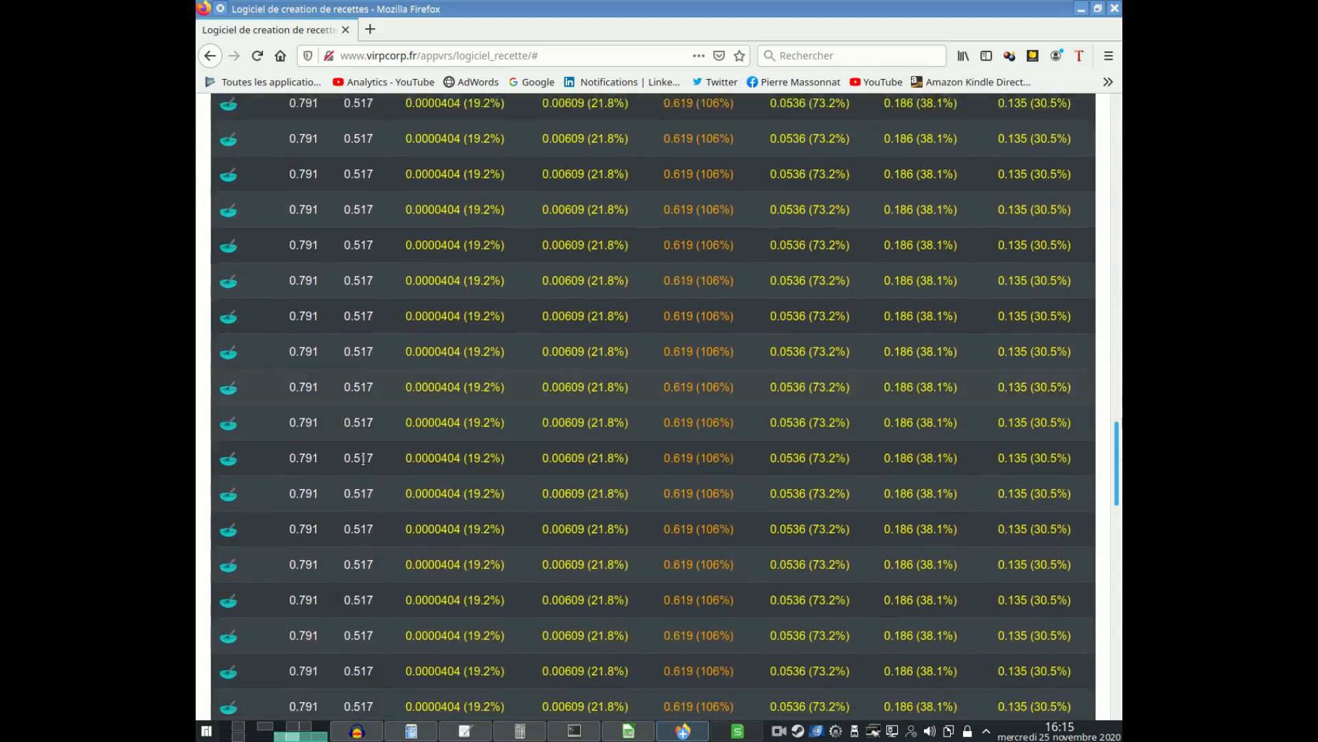
{"action": "scroll", "coordinate": [364, 463], "scroll_direction": "down", "scroll_amount": 10}
{"action": "scroll", "coordinate": [361, 462], "scroll_direction": "up", "scroll_amount": 20}
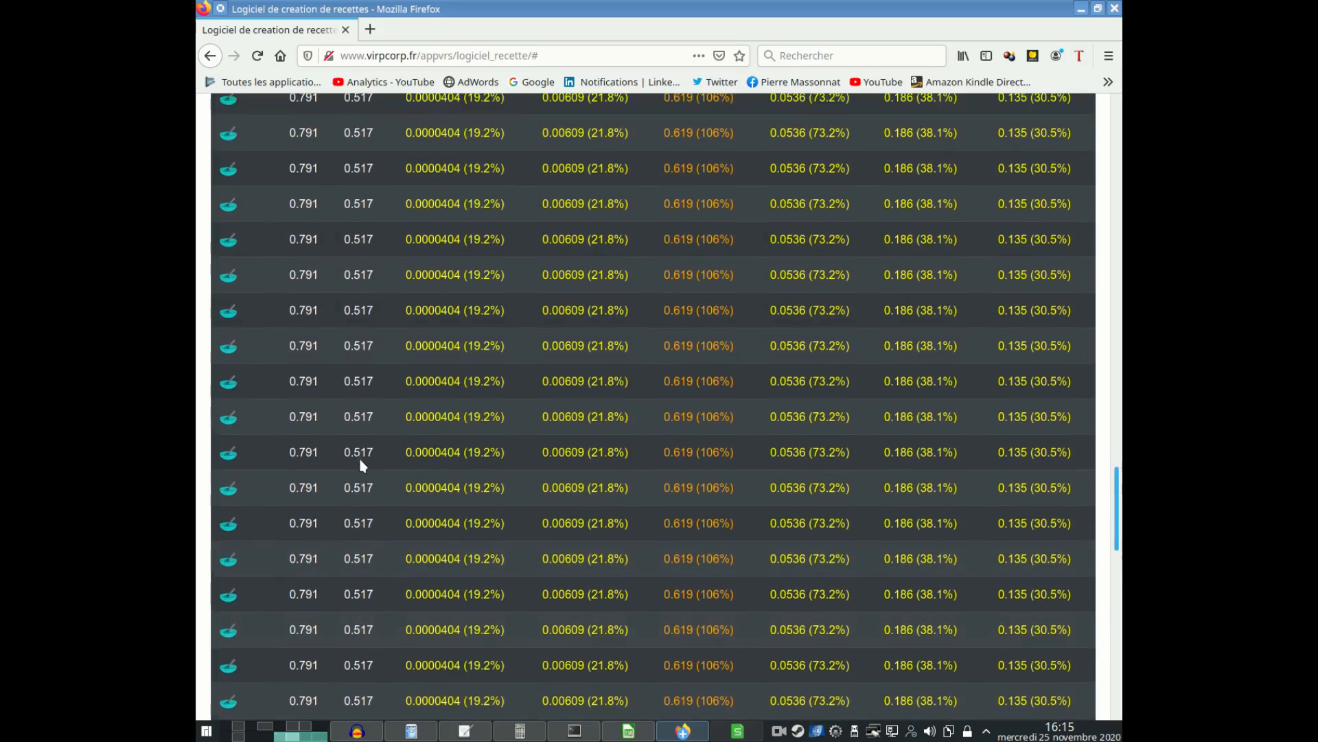
{"action": "scroll", "coordinate": [360, 466], "scroll_direction": "up", "scroll_amount": 15}
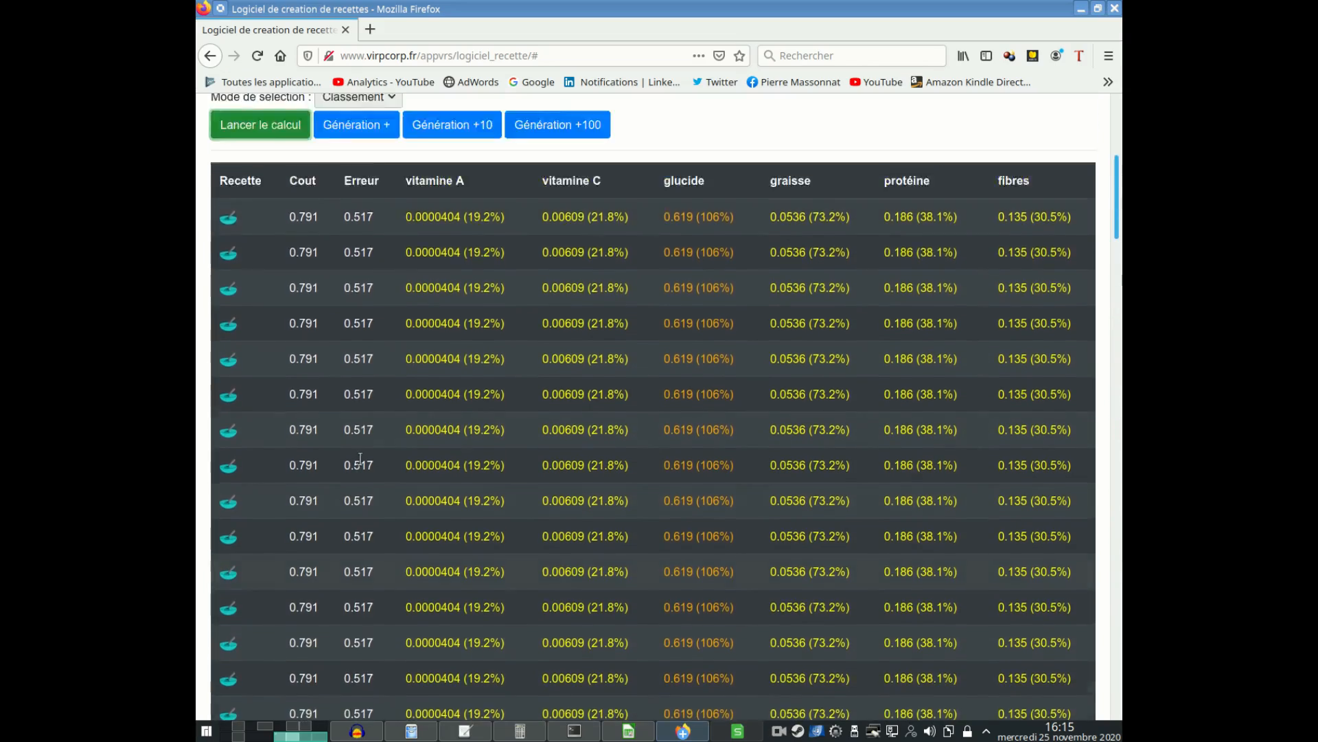
{"action": "scroll", "coordinate": [419, 409], "scroll_direction": "down", "scroll_amount": 15}
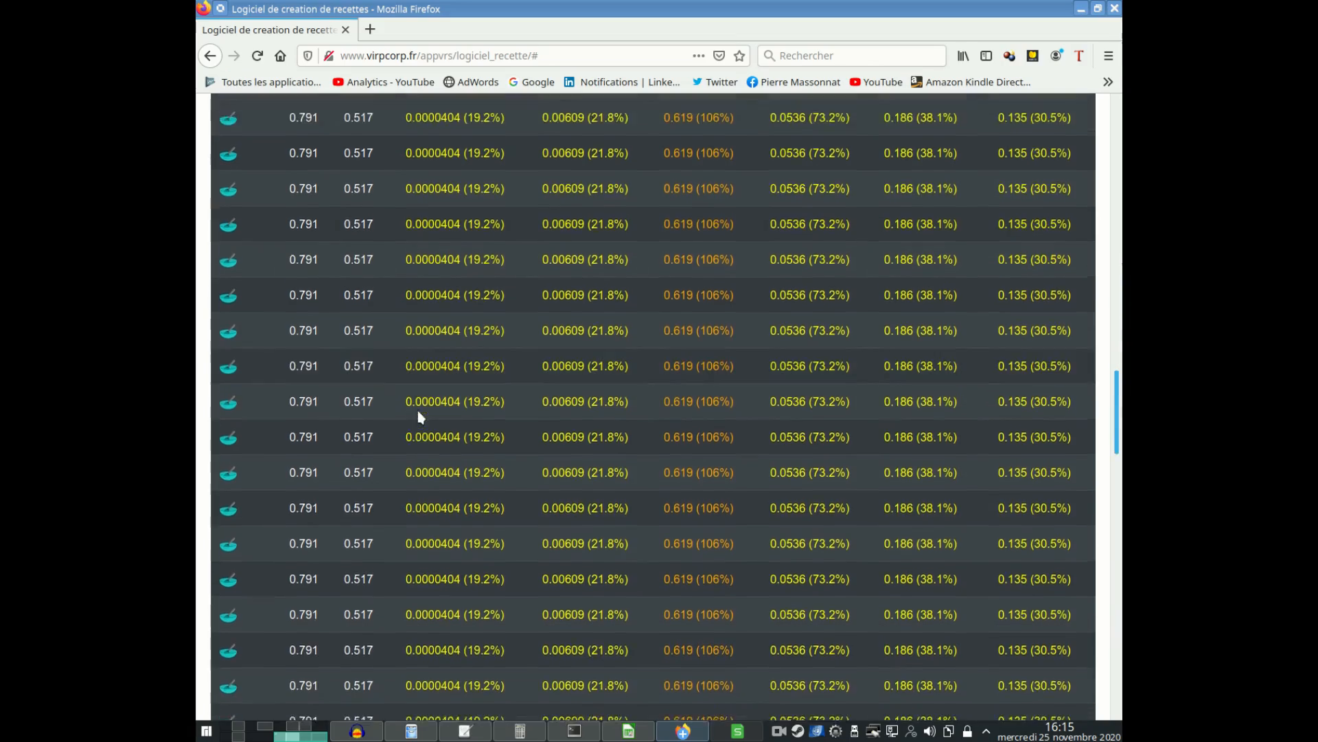
{"action": "scroll", "coordinate": [419, 412], "scroll_direction": "down", "scroll_amount": 5}
{"action": "scroll", "coordinate": [419, 412], "scroll_direction": "up", "scroll_amount": 10}
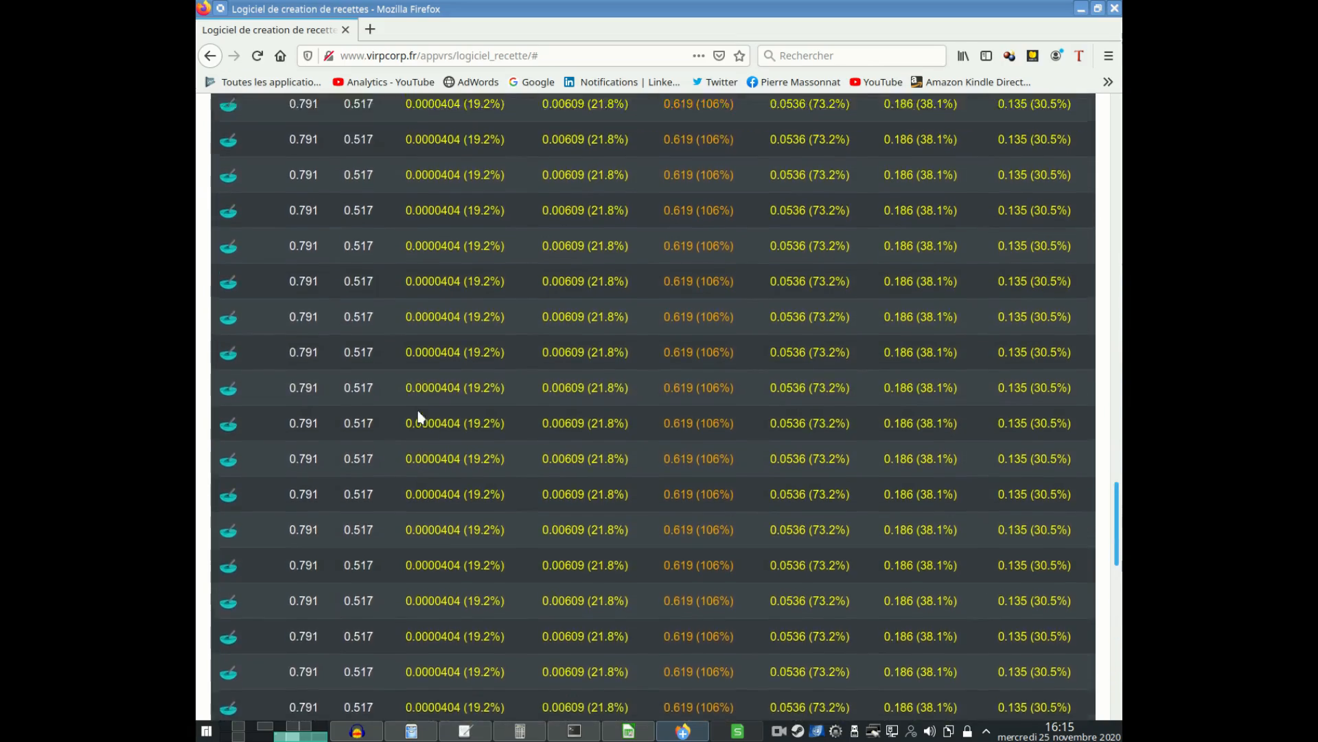
{"action": "scroll", "coordinate": [419, 412], "scroll_direction": "up", "scroll_amount": 10}
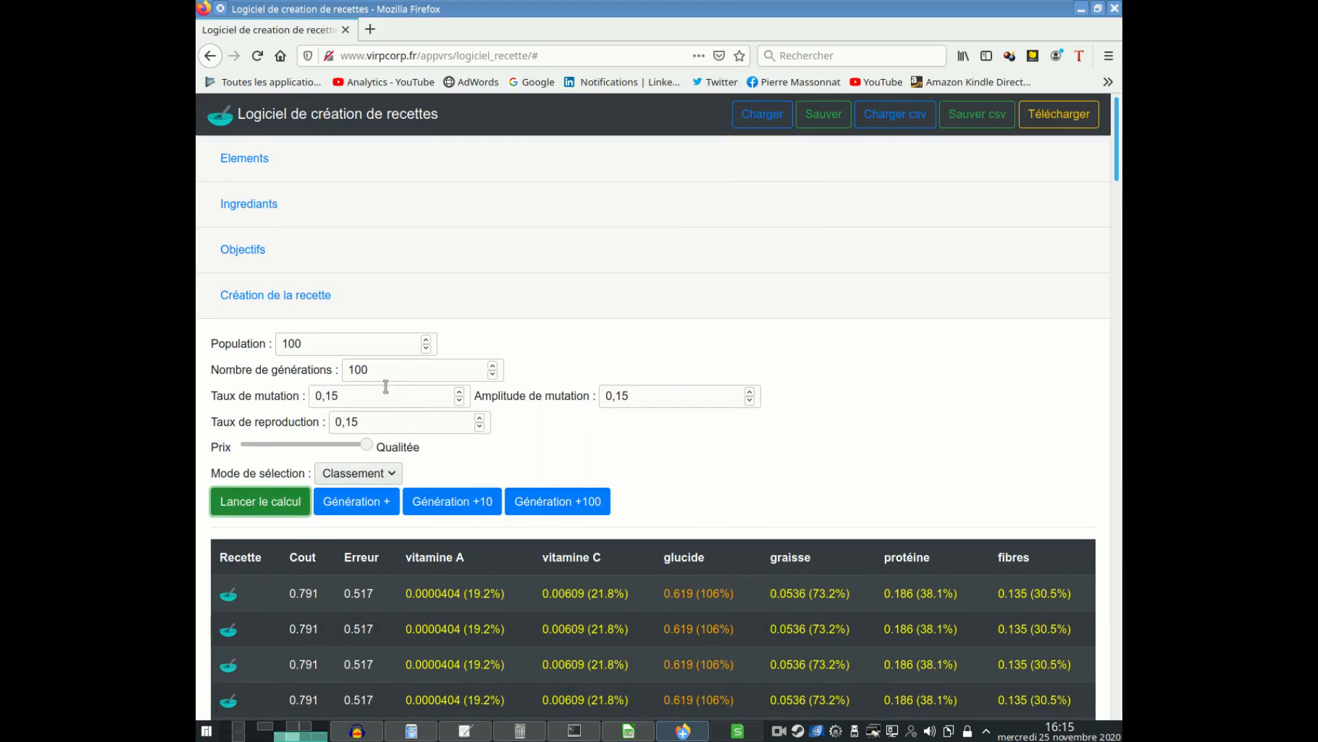
Step: Recalculate the recipes with 10 generations and a reproduction rate of 0,02, and review the results table
{"action": "left_click", "coordinate": [375, 370]}
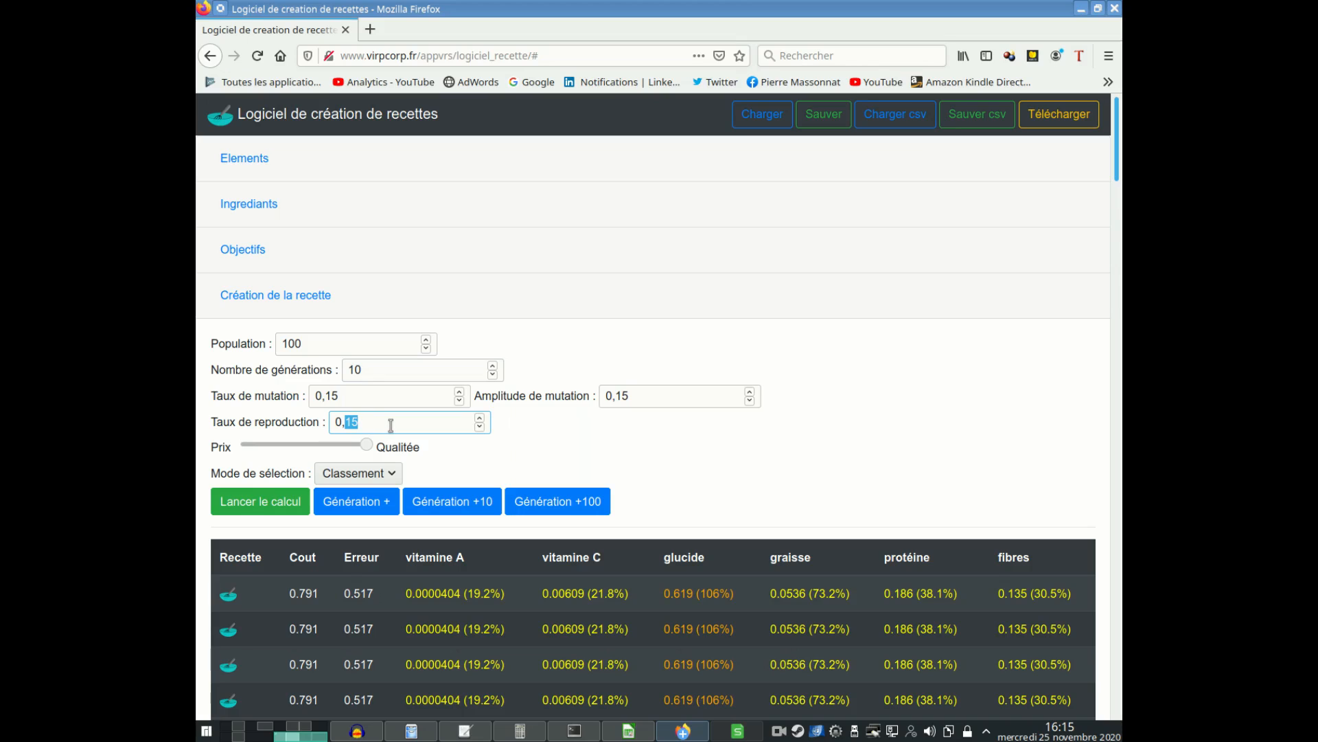
{"action": "type", "text": "02"}
{"action": "left_click", "coordinate": [273, 498]}
{"action": "scroll", "coordinate": [488, 339], "scroll_direction": "down", "scroll_amount": 2}
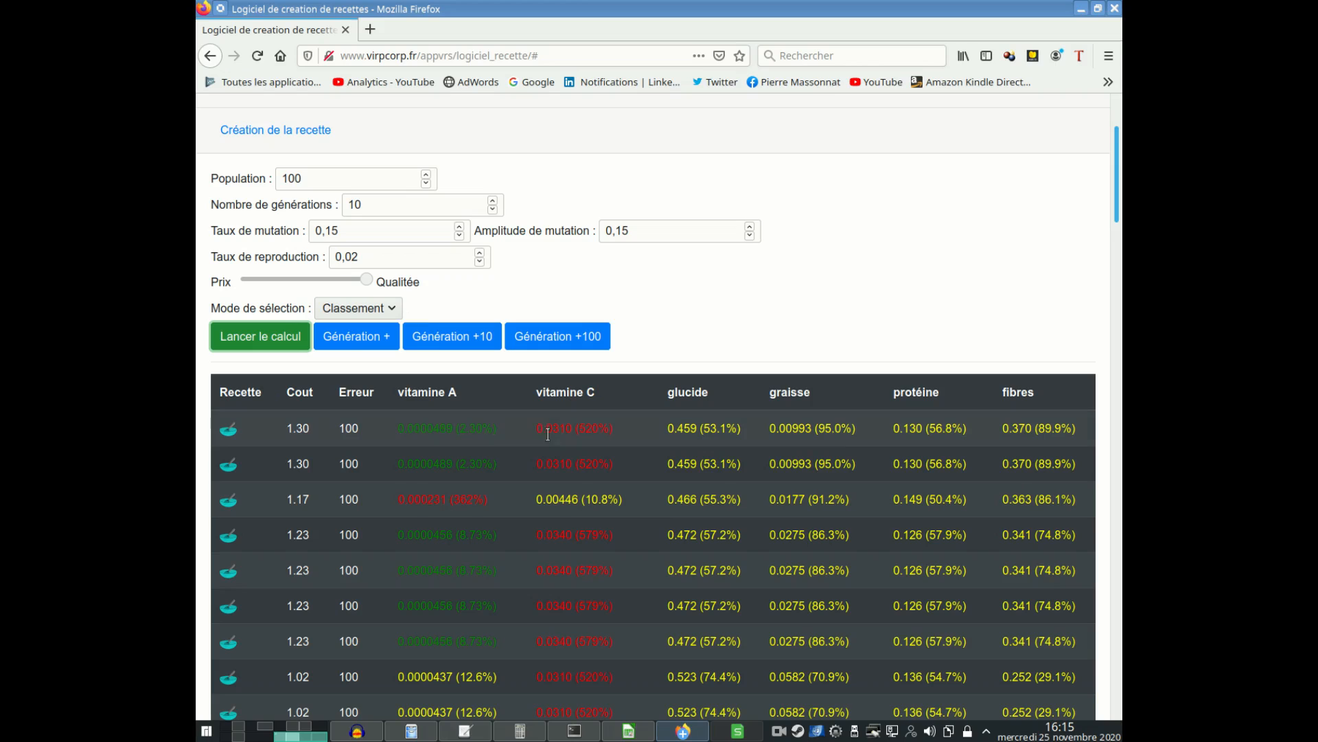
{"action": "scroll", "coordinate": [323, 434], "scroll_direction": "down", "scroll_amount": 8}
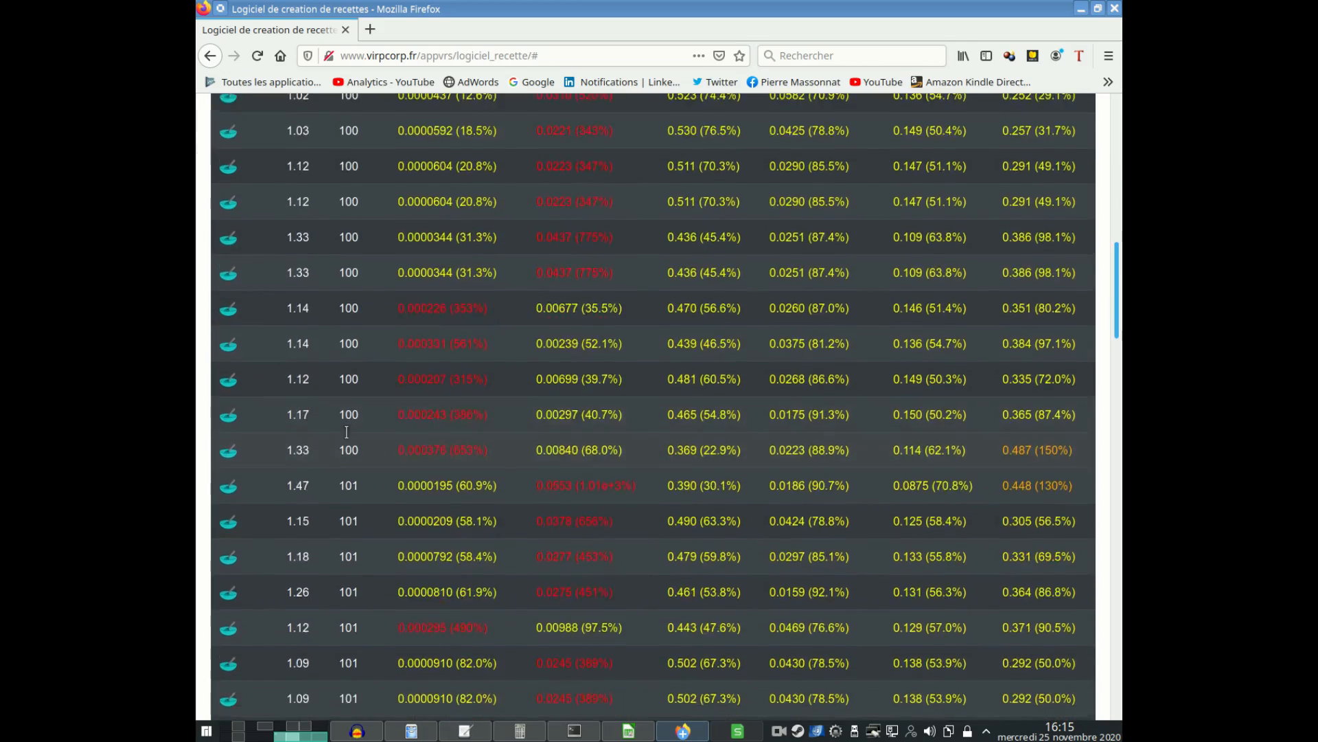
{"action": "scroll", "coordinate": [346, 430], "scroll_direction": "up", "scroll_amount": 10}
{"action": "scroll", "coordinate": [345, 431], "scroll_direction": "down", "scroll_amount": 2}
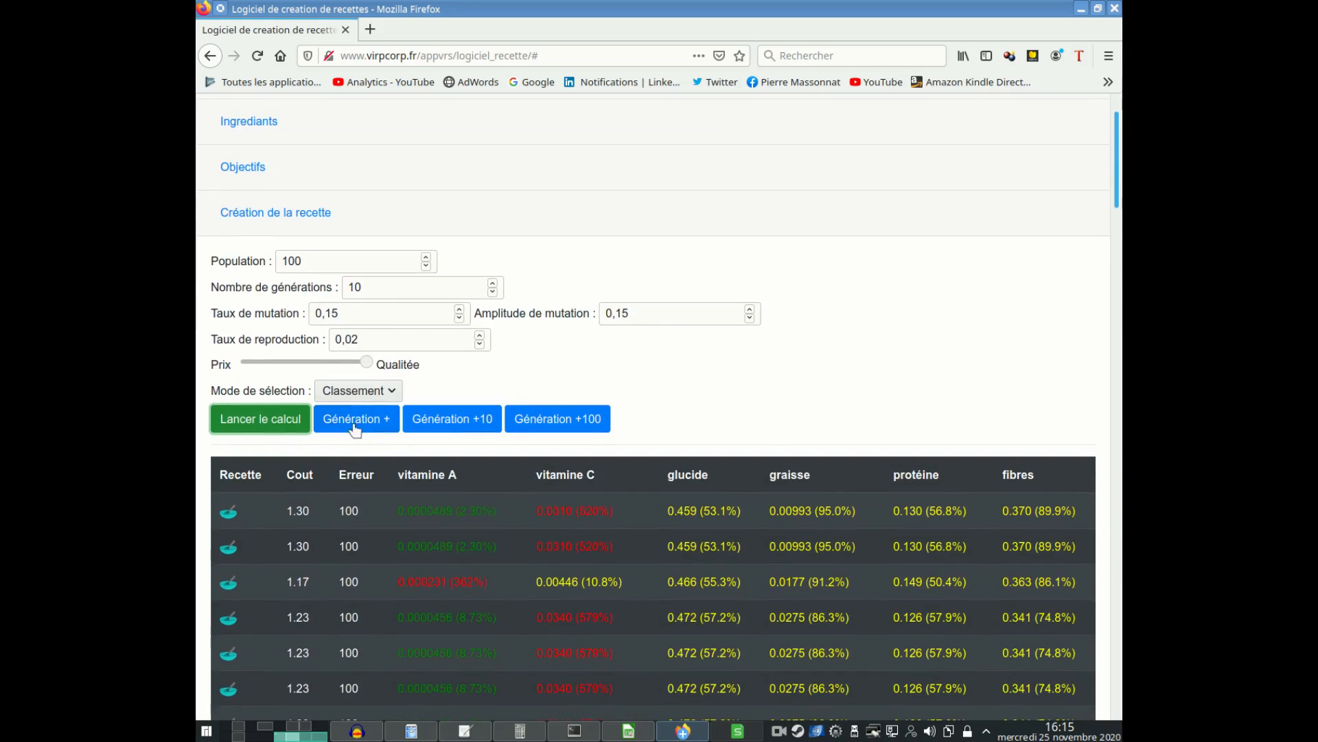
Step: Compute 10 additional generations and look through the updated list of recipes
{"action": "left_click", "coordinate": [450, 416]}
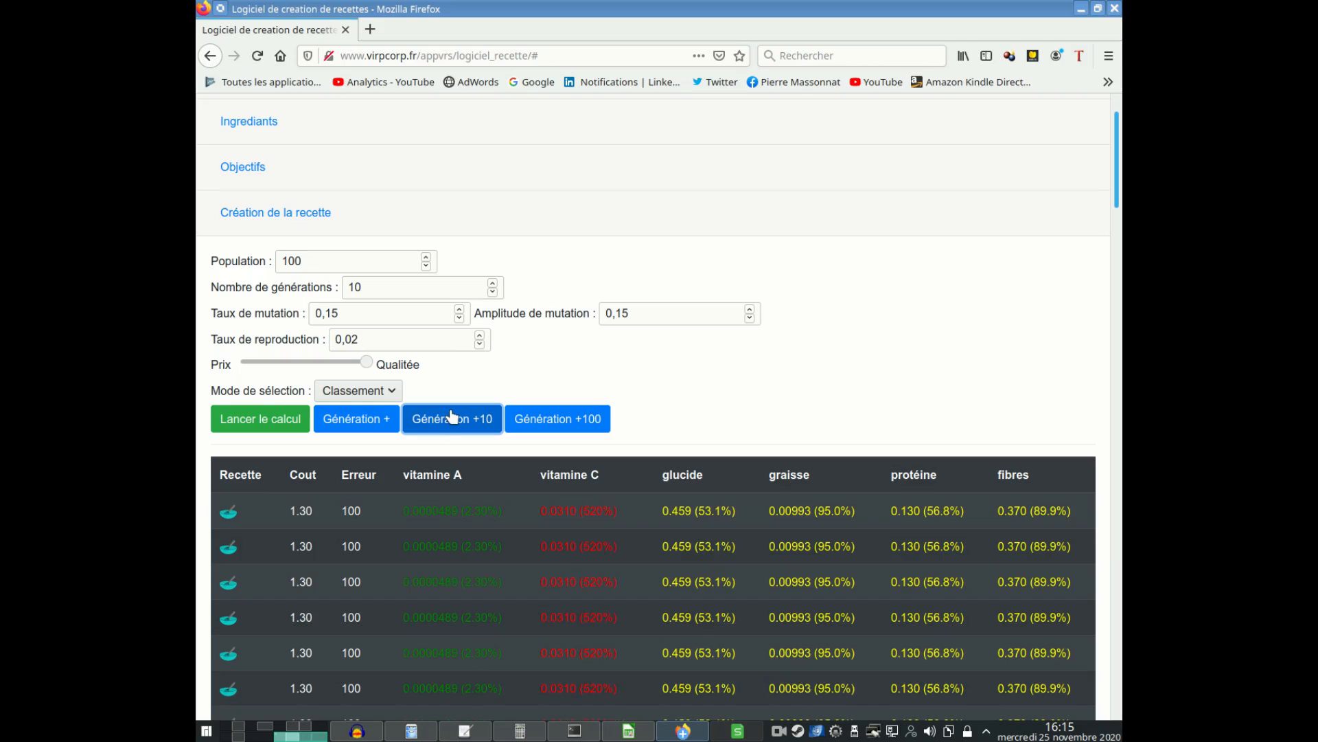
{"action": "scroll", "coordinate": [450, 415], "scroll_direction": "down", "scroll_amount": 6}
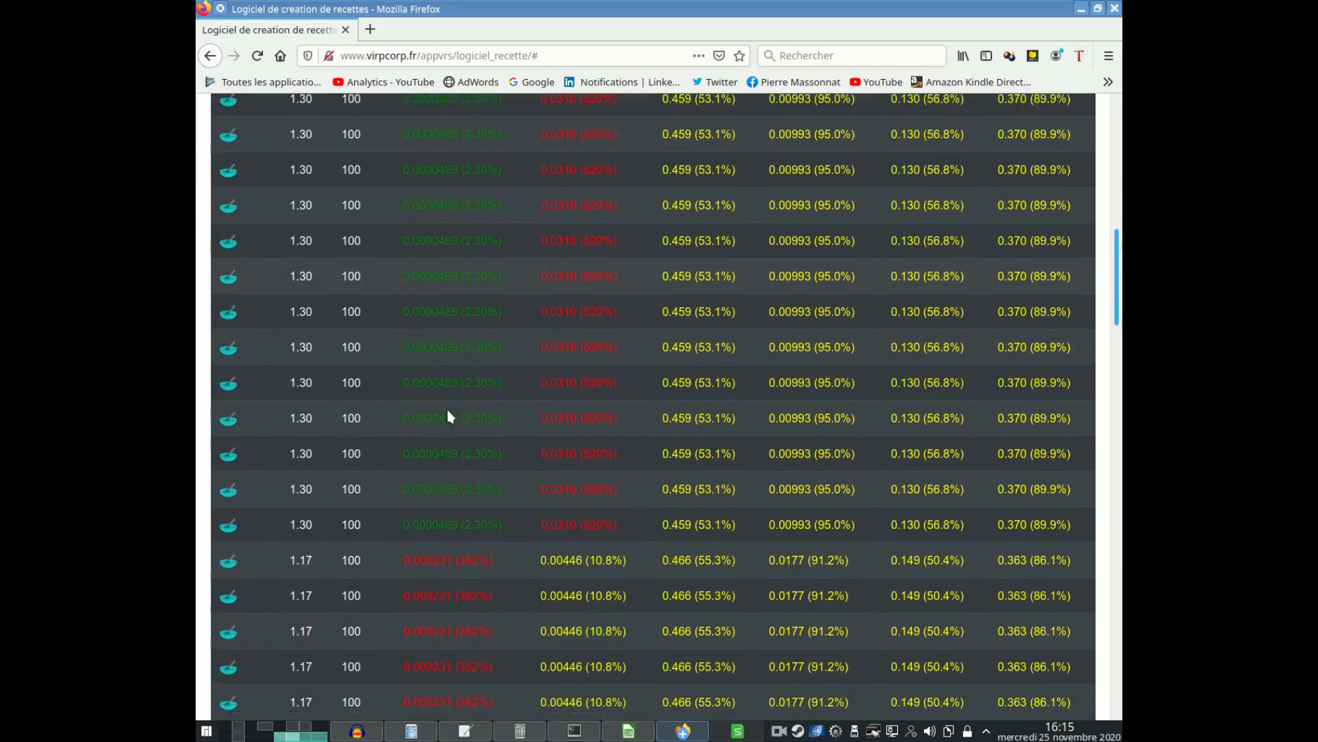
{"action": "scroll", "coordinate": [447, 412], "scroll_direction": "down", "scroll_amount": 15}
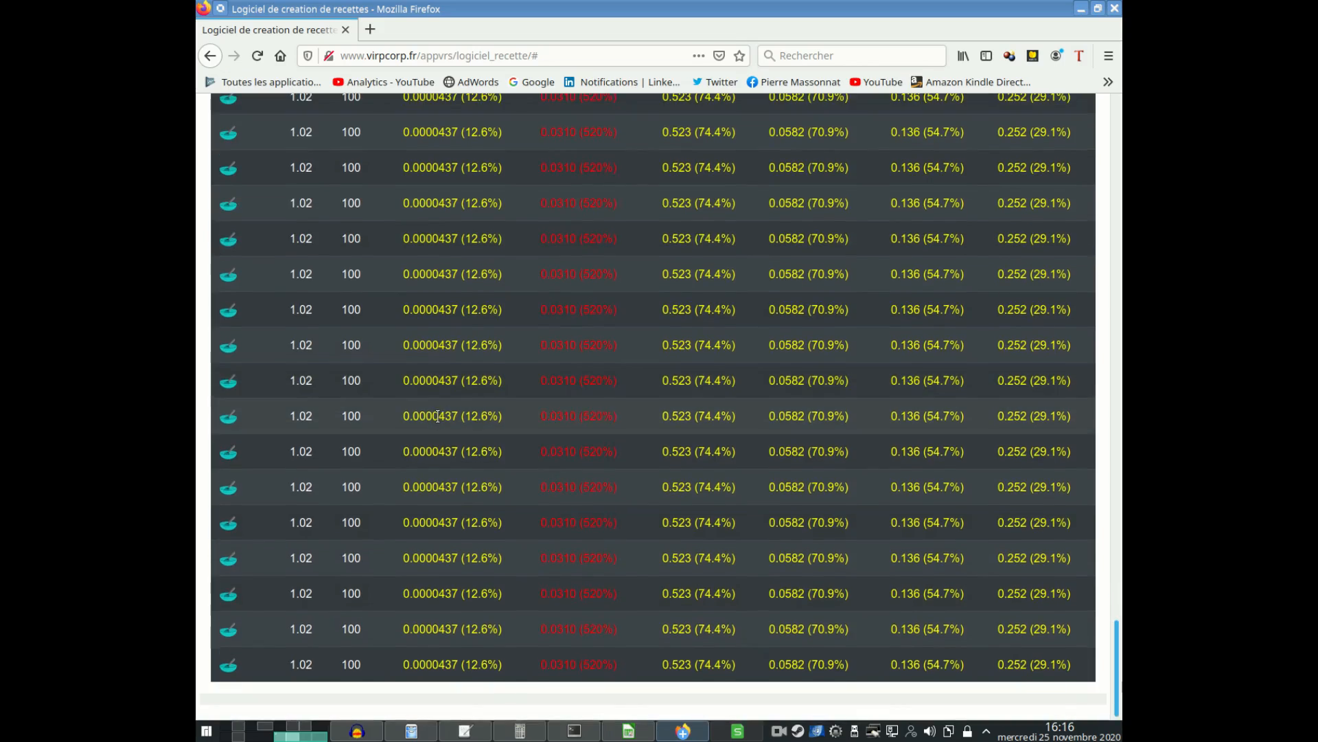
{"action": "scroll", "coordinate": [437, 416], "scroll_direction": "up", "scroll_amount": 15}
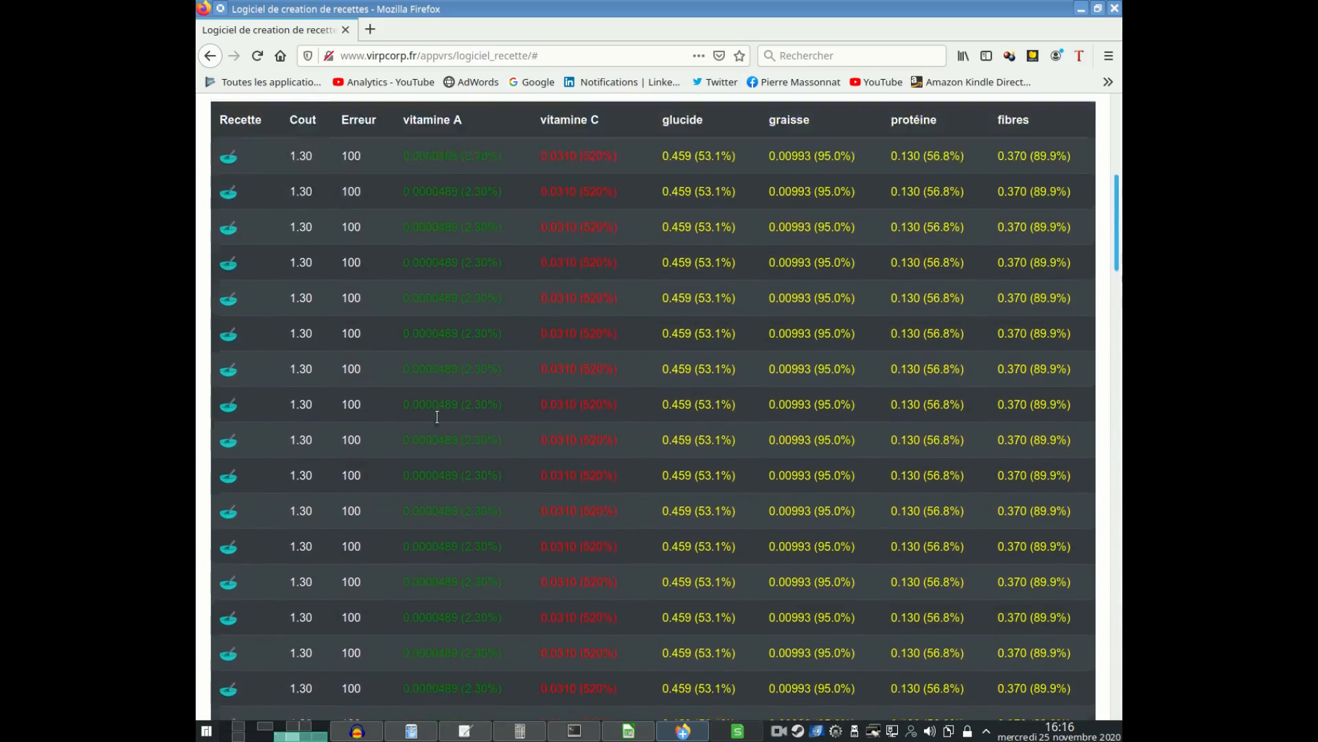
{"action": "scroll", "coordinate": [437, 416], "scroll_direction": "up", "scroll_amount": 6}
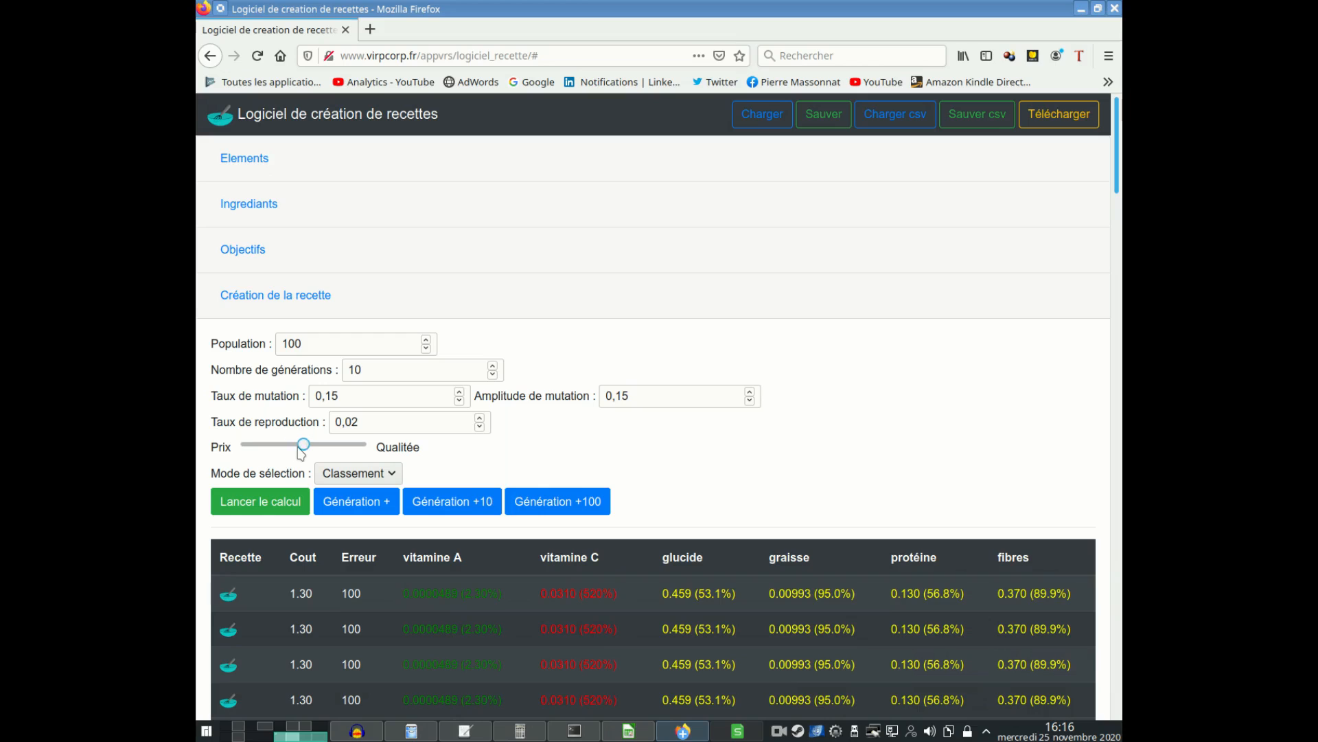
Step: Rerun the recipe calculation and inspect the ingredient proportions of the first recipe in the results
{"action": "left_click", "coordinate": [281, 511]}
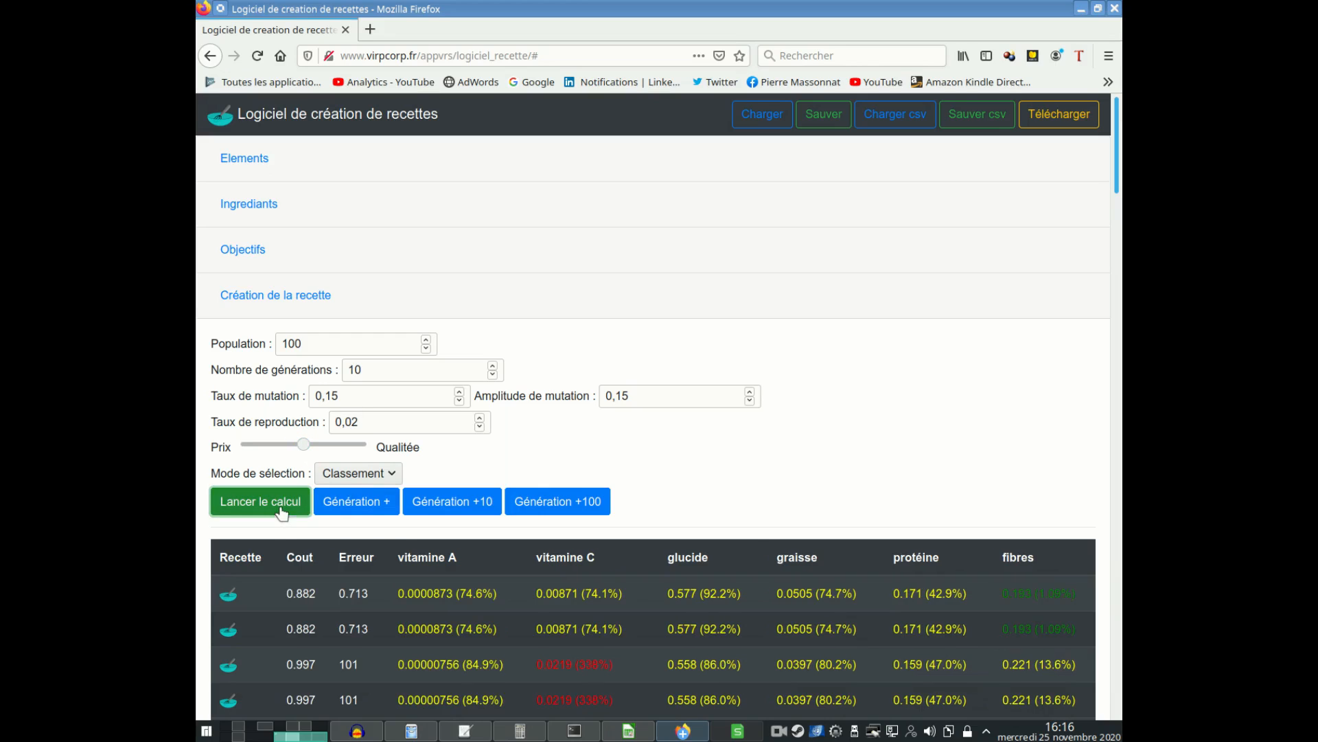
{"action": "scroll", "coordinate": [515, 501], "scroll_direction": "down", "scroll_amount": 3}
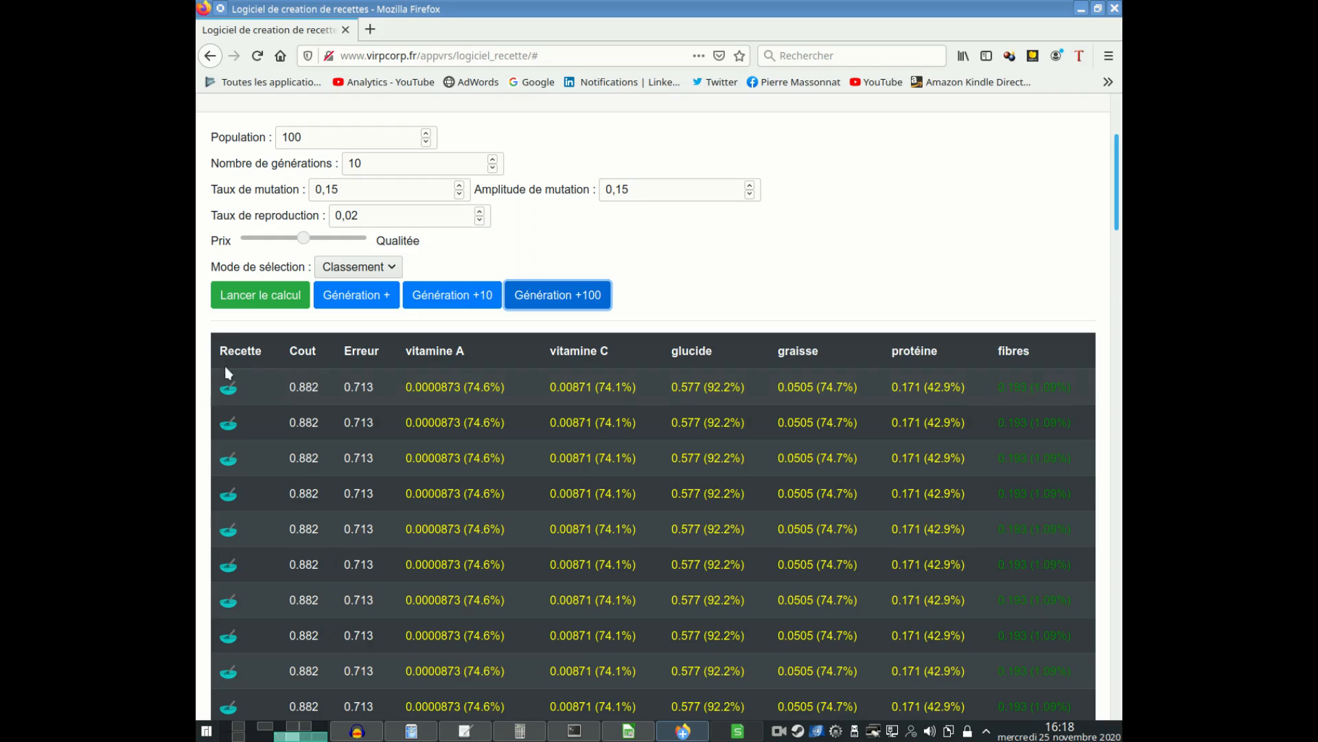
{"action": "left_click", "coordinate": [226, 390]}
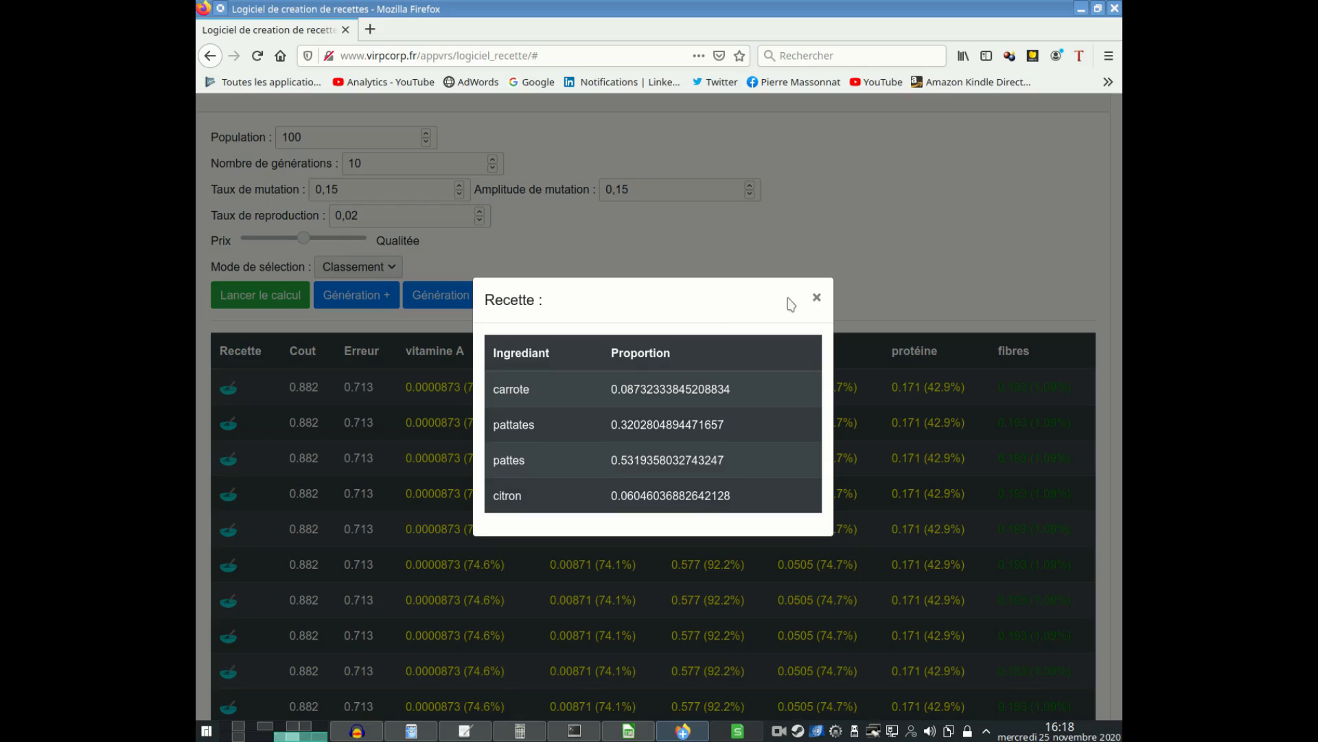
{"action": "left_click", "coordinate": [816, 297]}
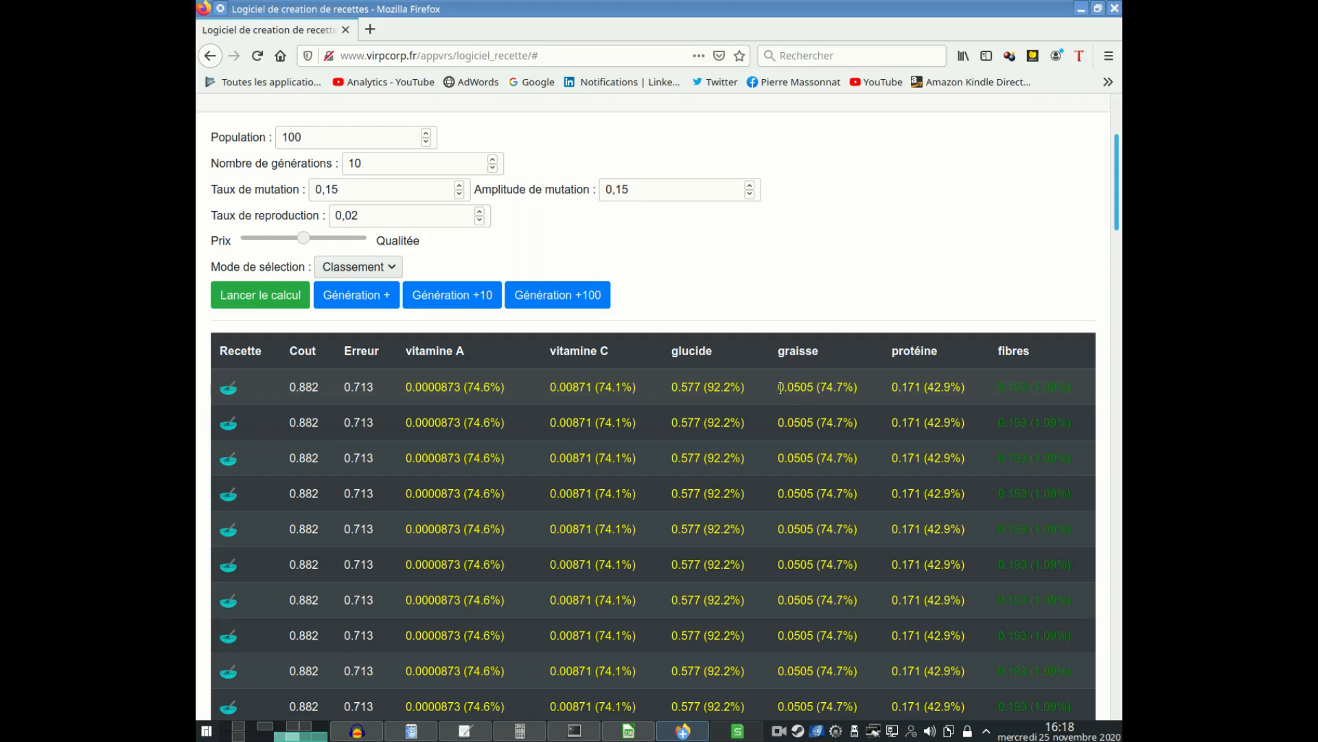
Step: Set the population to 1000 with 10 generations and run the recipe calculation
{"action": "scroll", "coordinate": [288, 261], "scroll_direction": "up", "scroll_amount": 3}
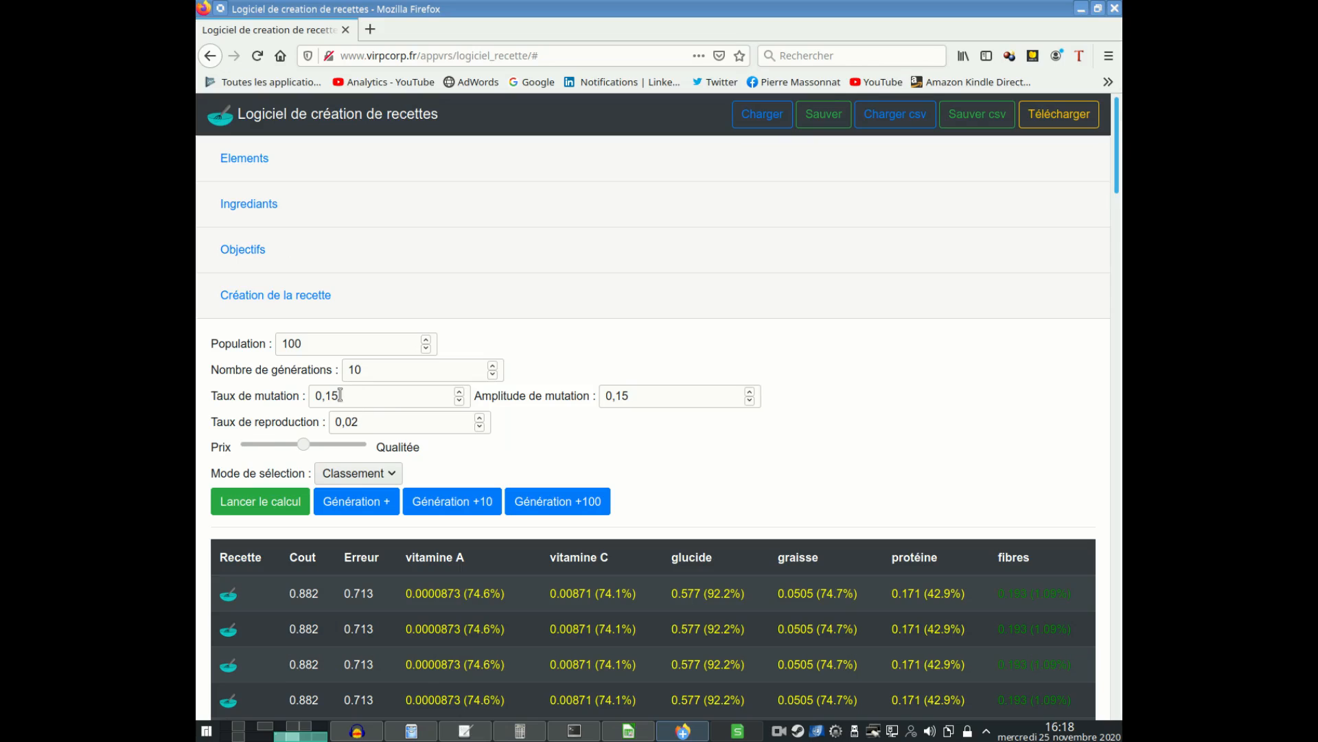
{"action": "left_click", "coordinate": [323, 344]}
{"action": "left_click", "coordinate": [387, 369]}
{"action": "left_click", "coordinate": [284, 511]}
{"action": "scroll", "coordinate": [363, 520], "scroll_direction": "down", "scroll_amount": 3}
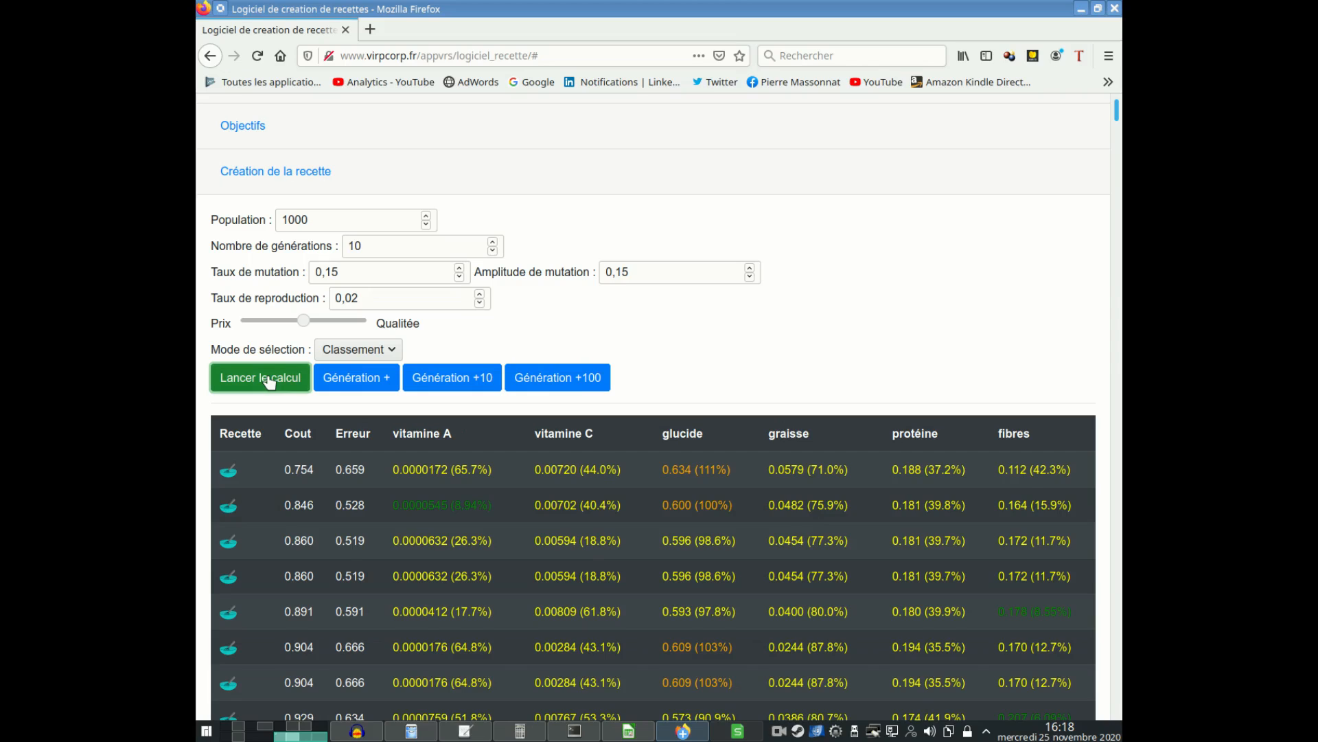
Step: Restart the calculation and extend it by 1, 10 and 100 additional generations
{"action": "left_click", "coordinate": [269, 382]}
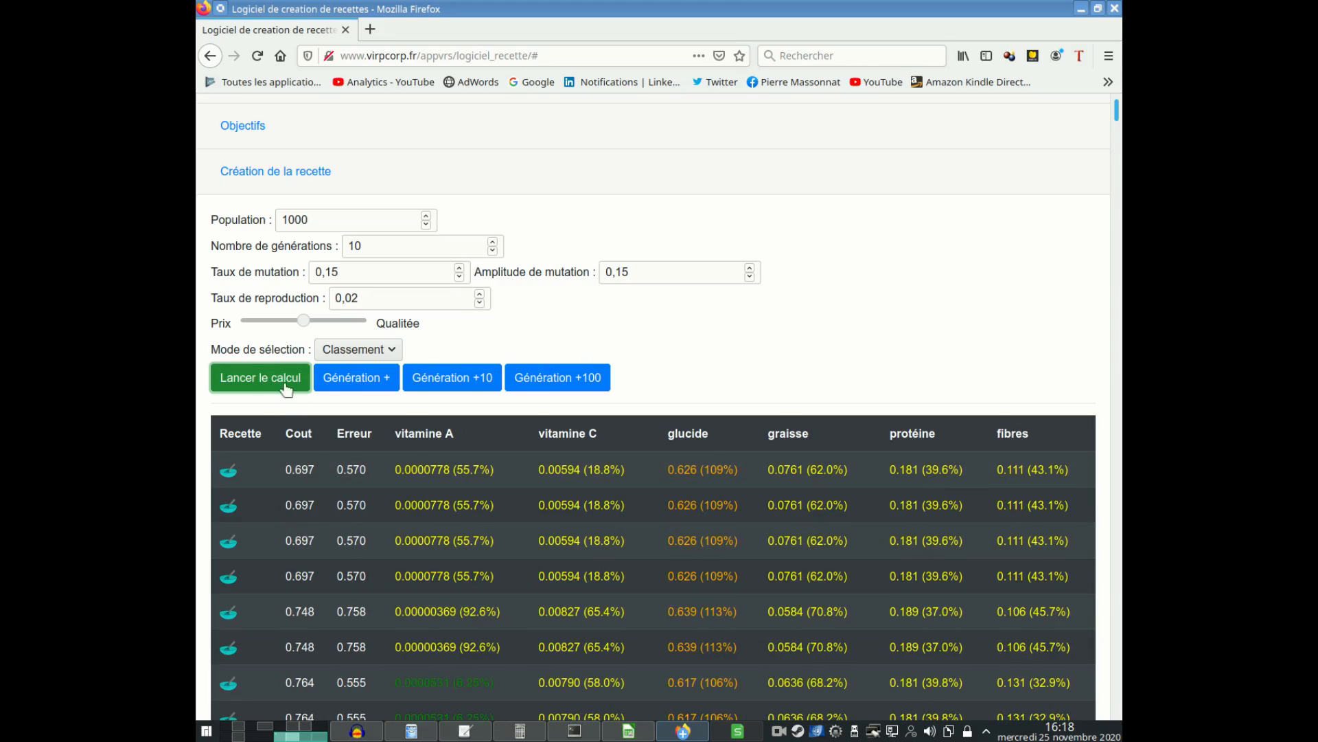
{"action": "left_click", "coordinate": [372, 382]}
{"action": "left_click", "coordinate": [443, 378]}
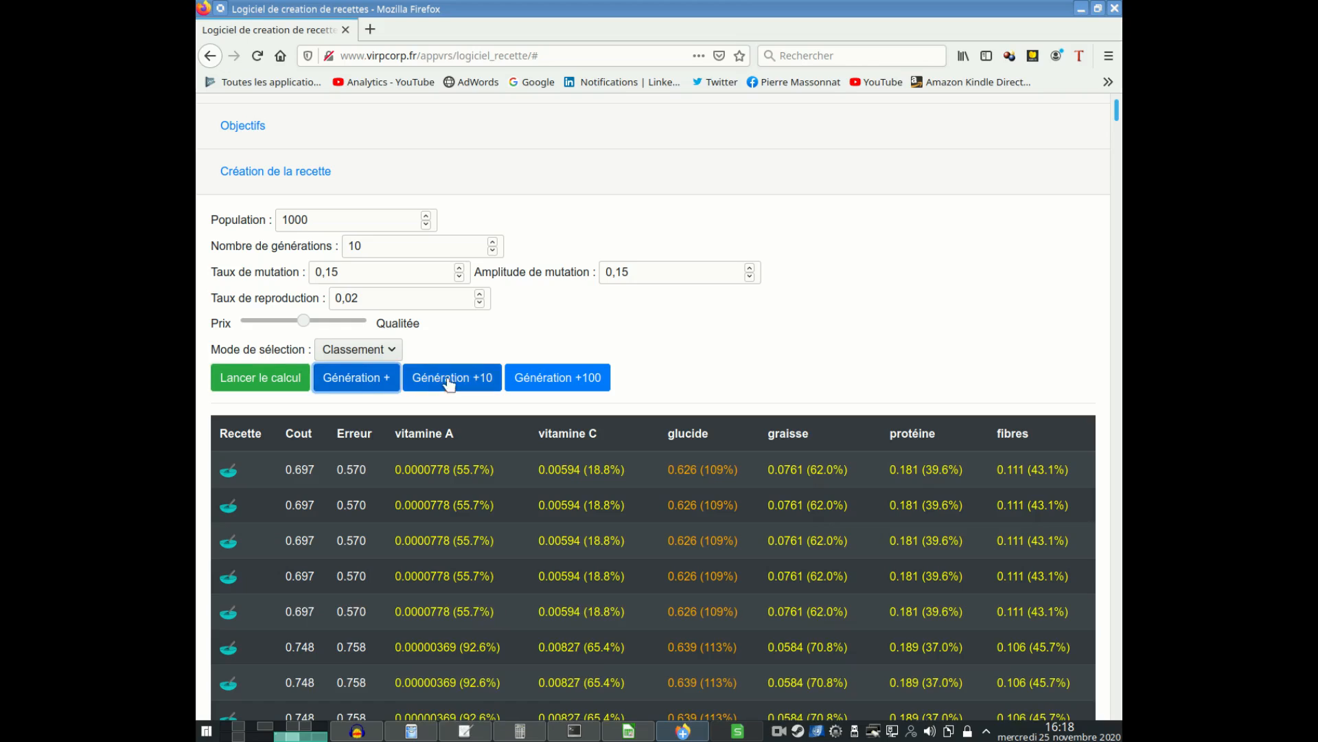
{"action": "left_click", "coordinate": [547, 388]}
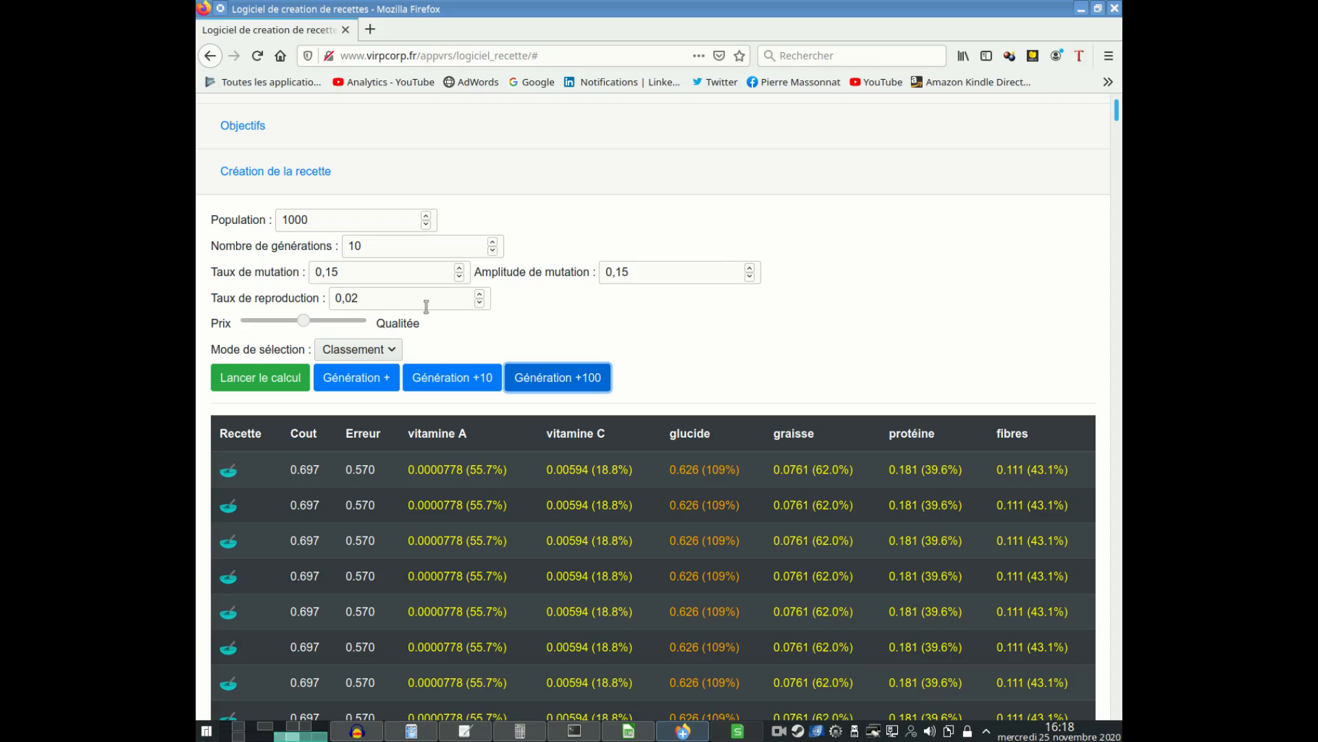
Step: Set the reproduction rate to 0,01, run the recipe calculation and compute 10 additional generations
{"action": "left_click", "coordinate": [479, 303]}
{"action": "left_click", "coordinate": [259, 377]}
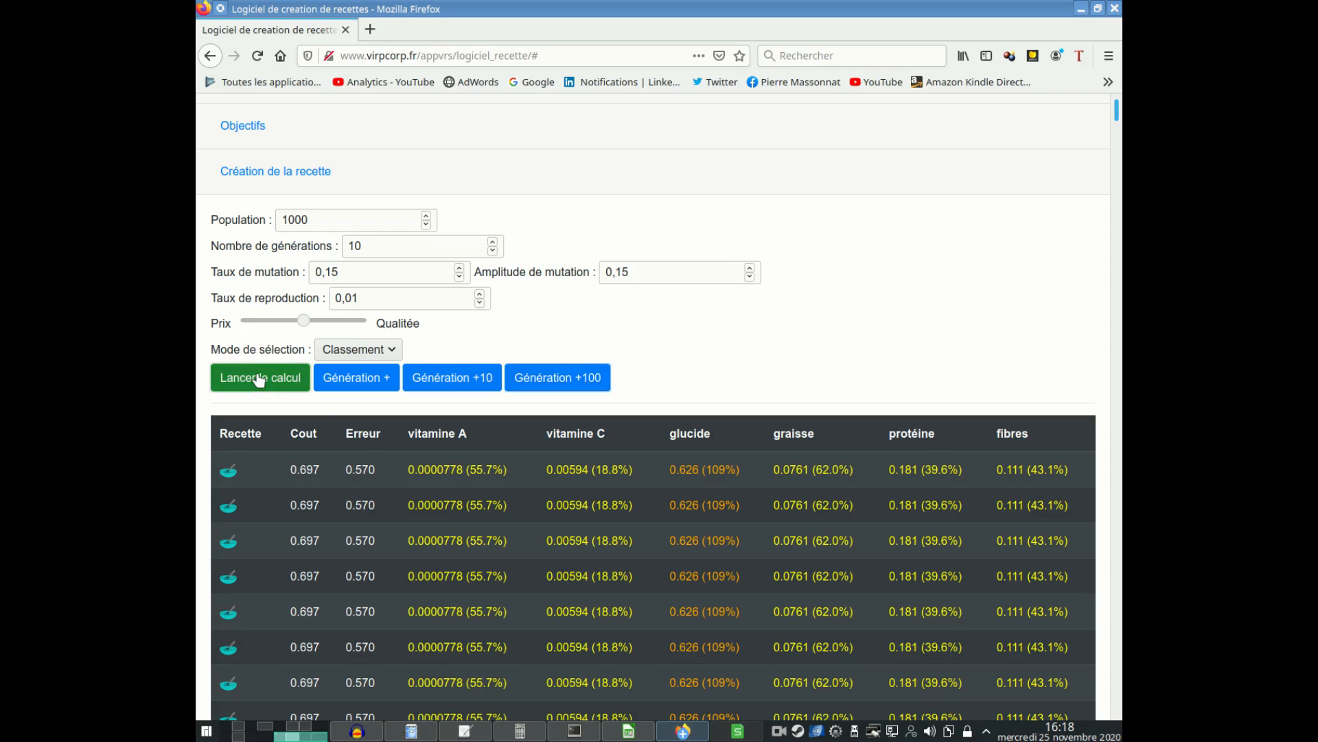
{"action": "left_click", "coordinate": [484, 379]}
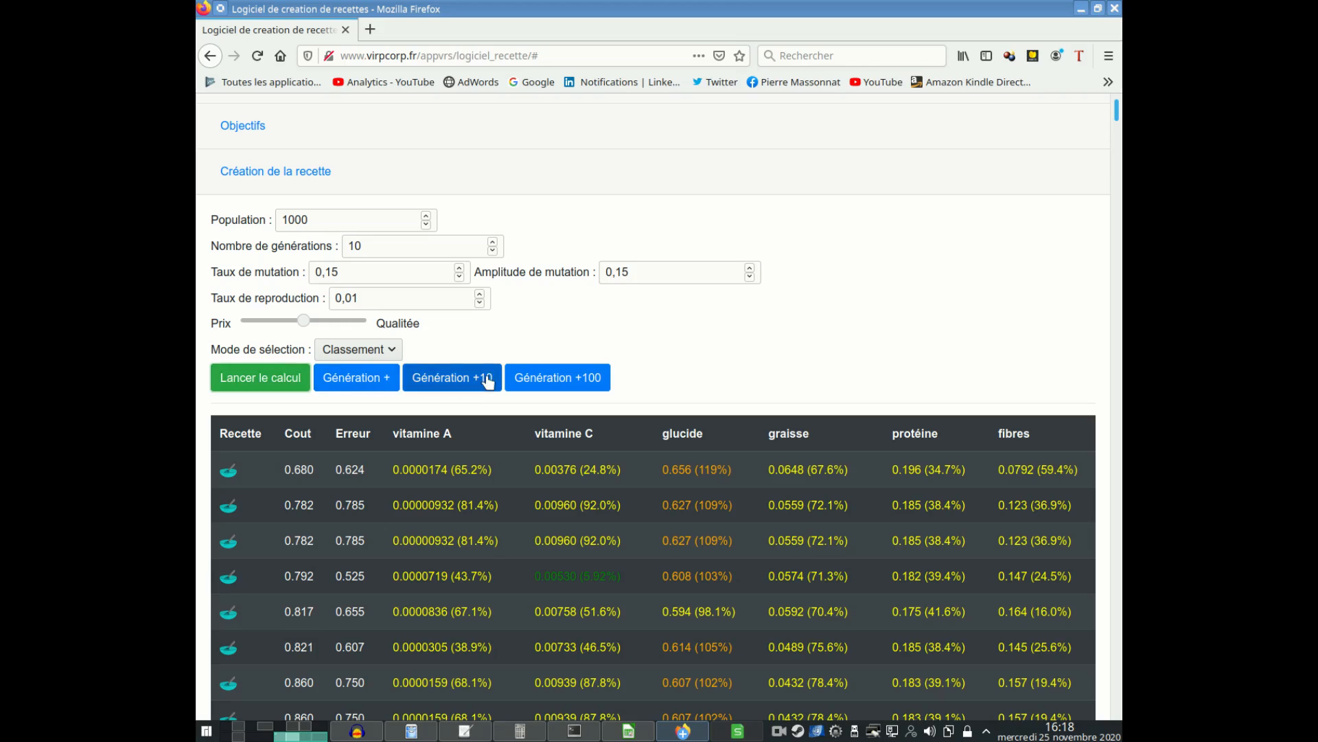
Step: Restart the recipe calculation several times and check the ingredient proportions of the first listed recipe
{"action": "left_click", "coordinate": [254, 385]}
{"action": "left_click", "coordinate": [254, 384]}
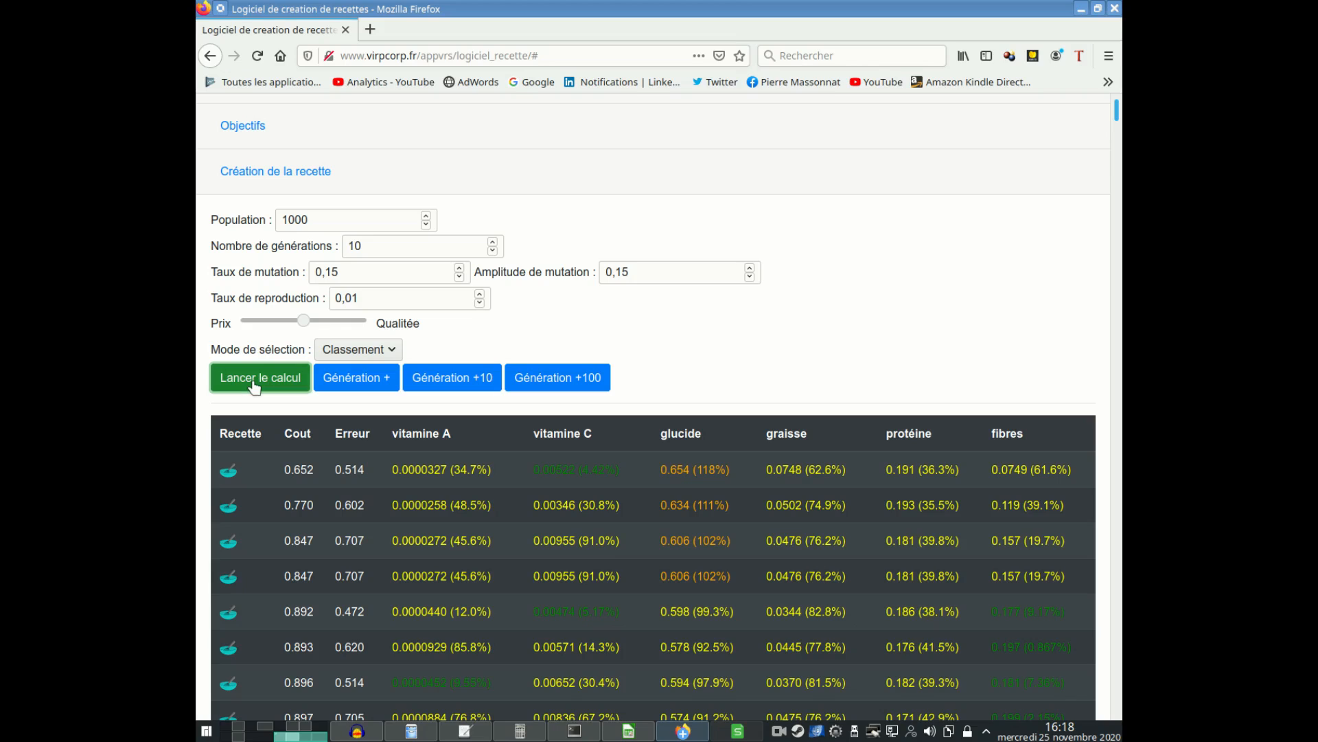
{"action": "left_click", "coordinate": [254, 385]}
{"action": "left_click", "coordinate": [254, 381]}
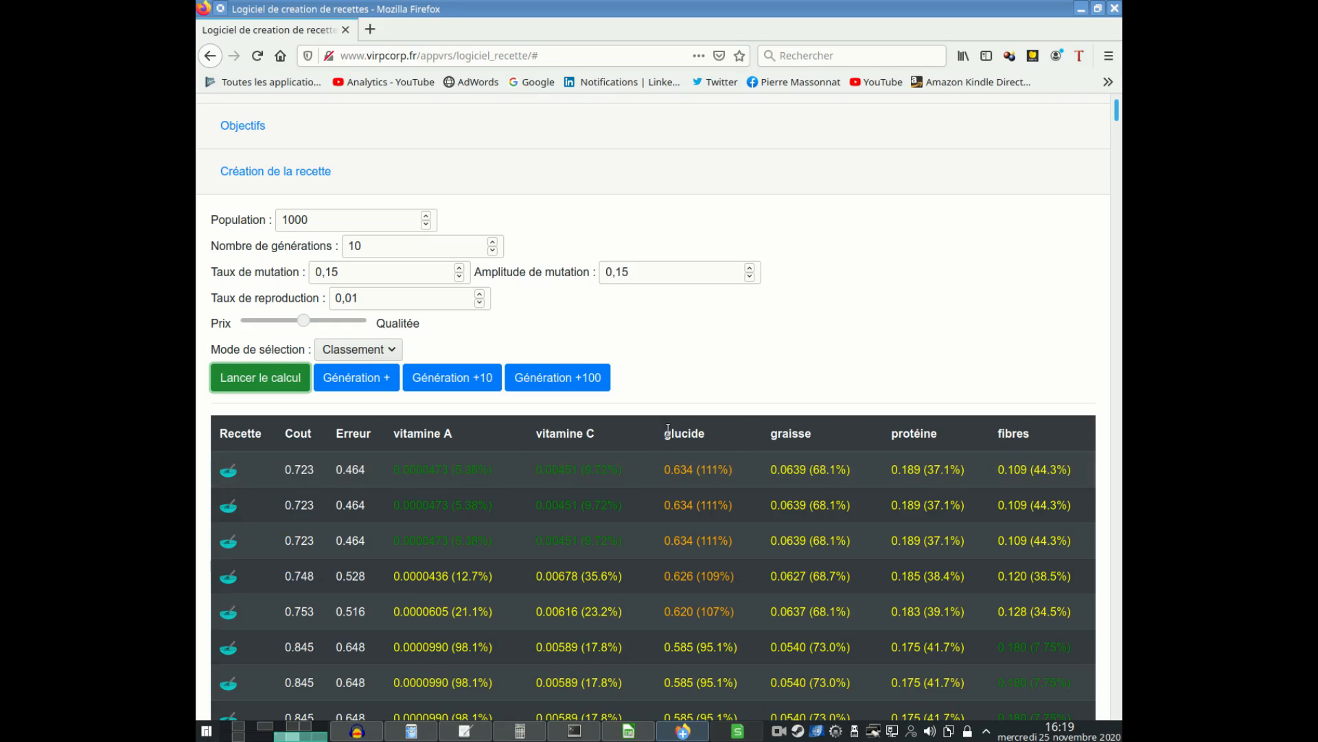
{"action": "left_click", "coordinate": [228, 472]}
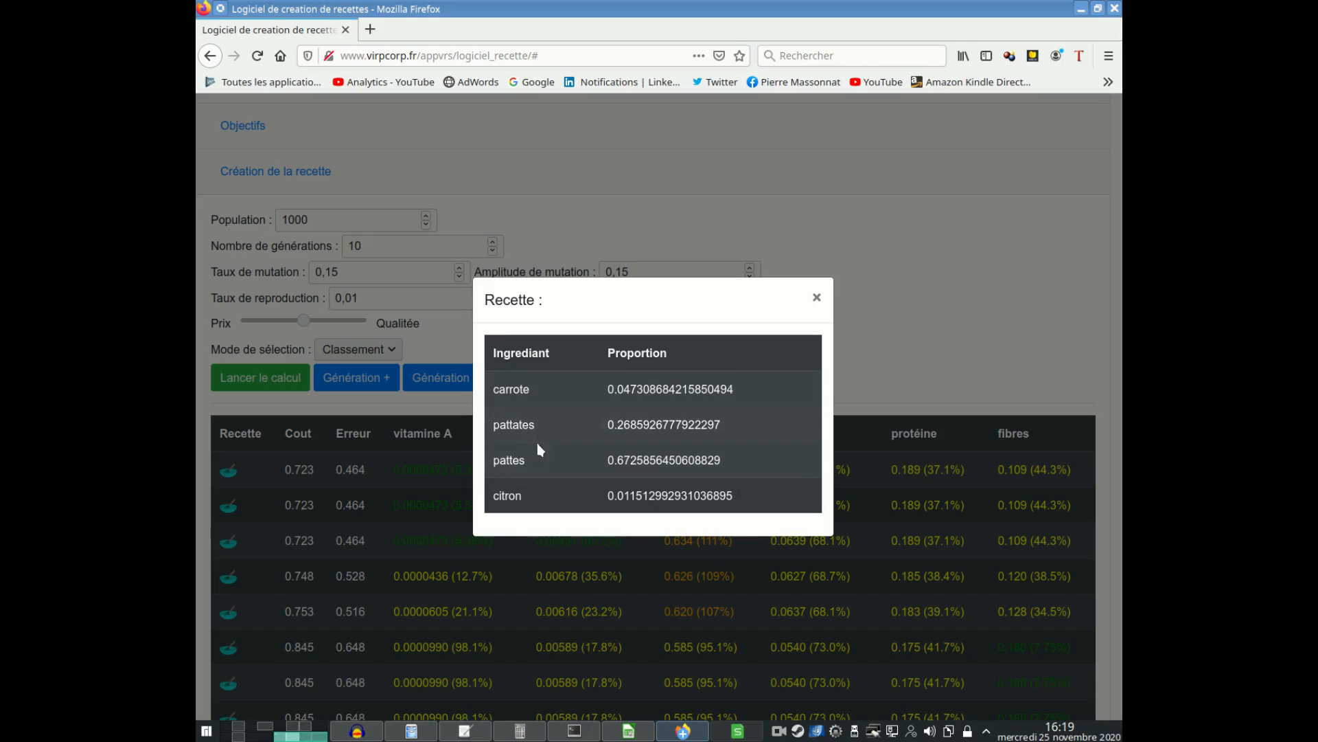
{"action": "left_click", "coordinate": [816, 297]}
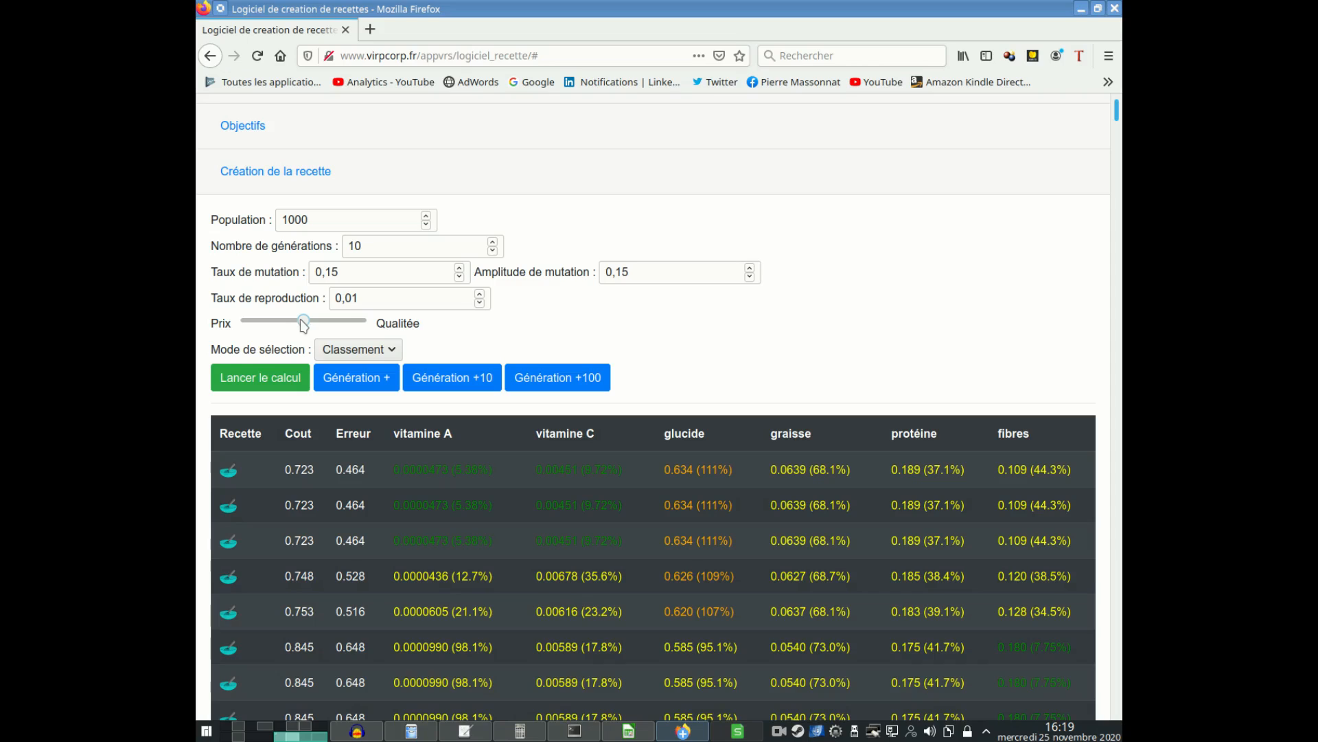
Step: Shift the price–quality balance fully towards Qualitée, run the calculation and look through the resulting recipes
{"action": "left_click_drag", "start_coordinate": [303, 323], "coordinate": [532, 333]}
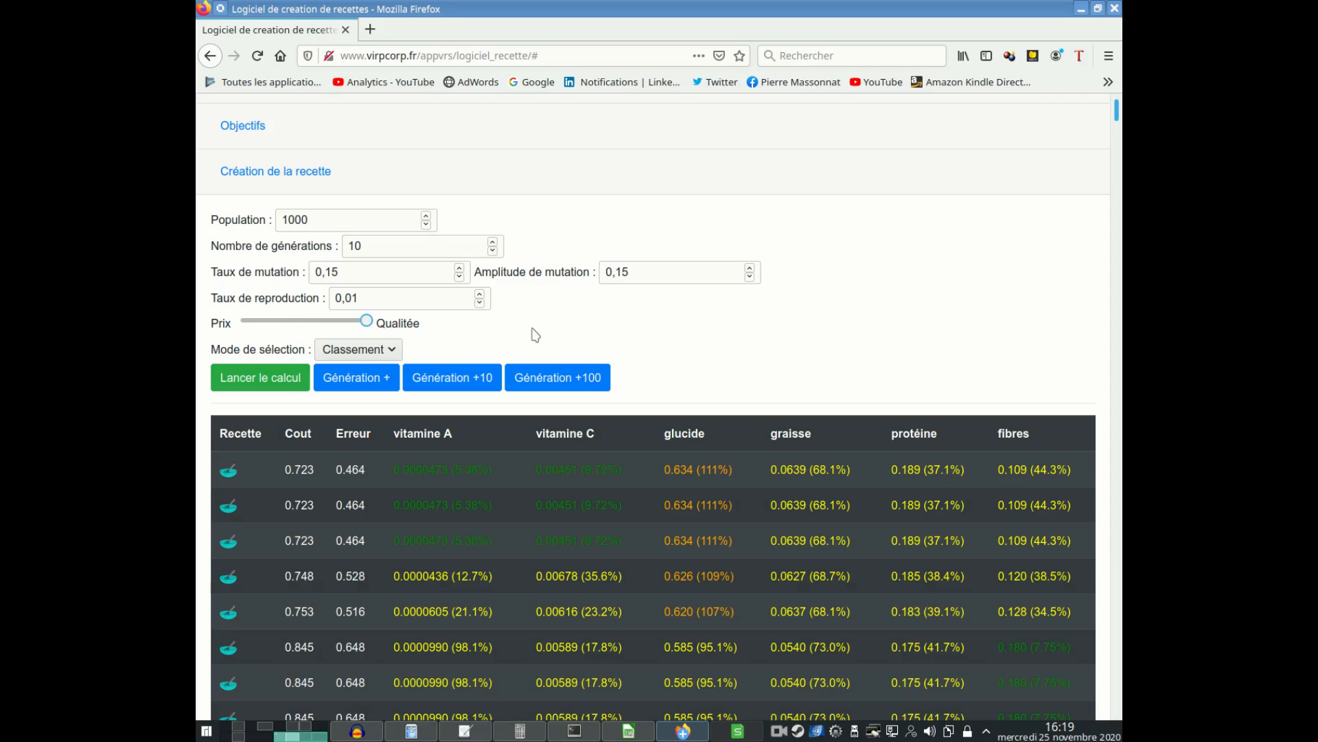
{"action": "left_click", "coordinate": [251, 378]}
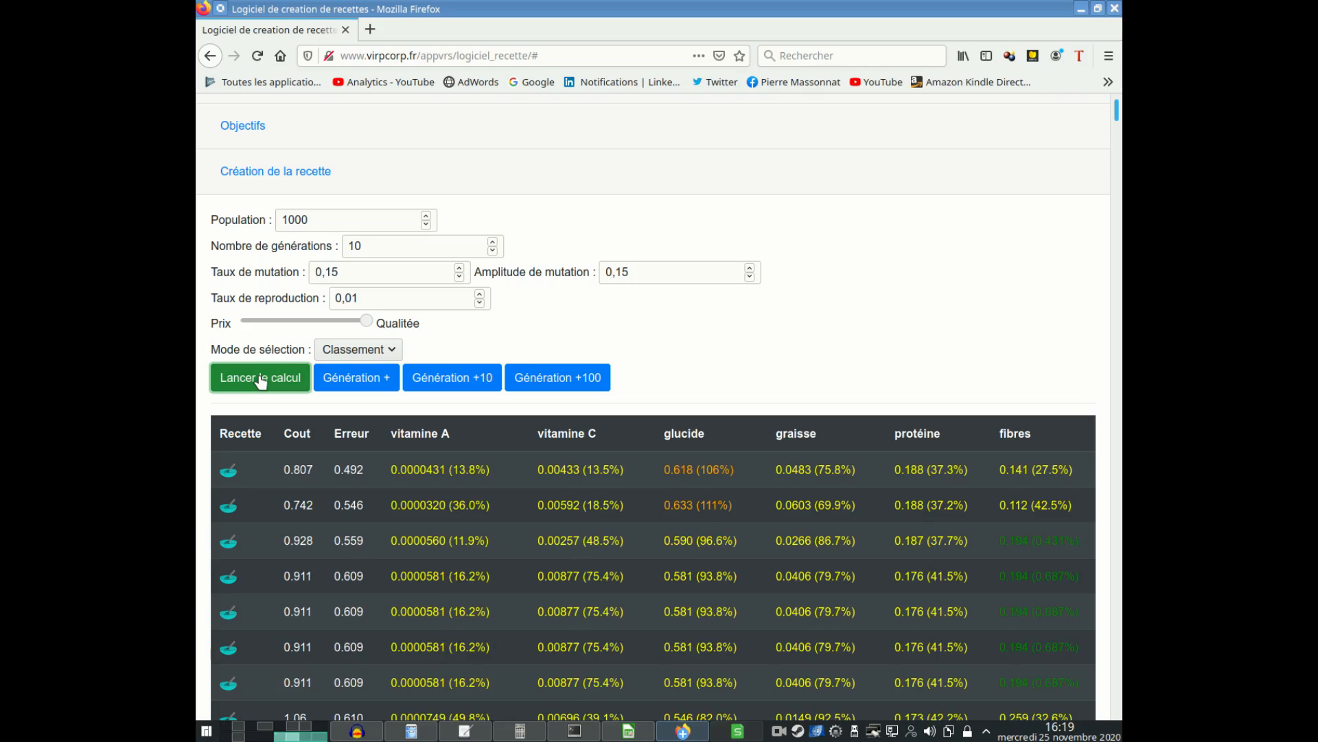
{"action": "scroll", "coordinate": [350, 453], "scroll_direction": "down", "scroll_amount": 3}
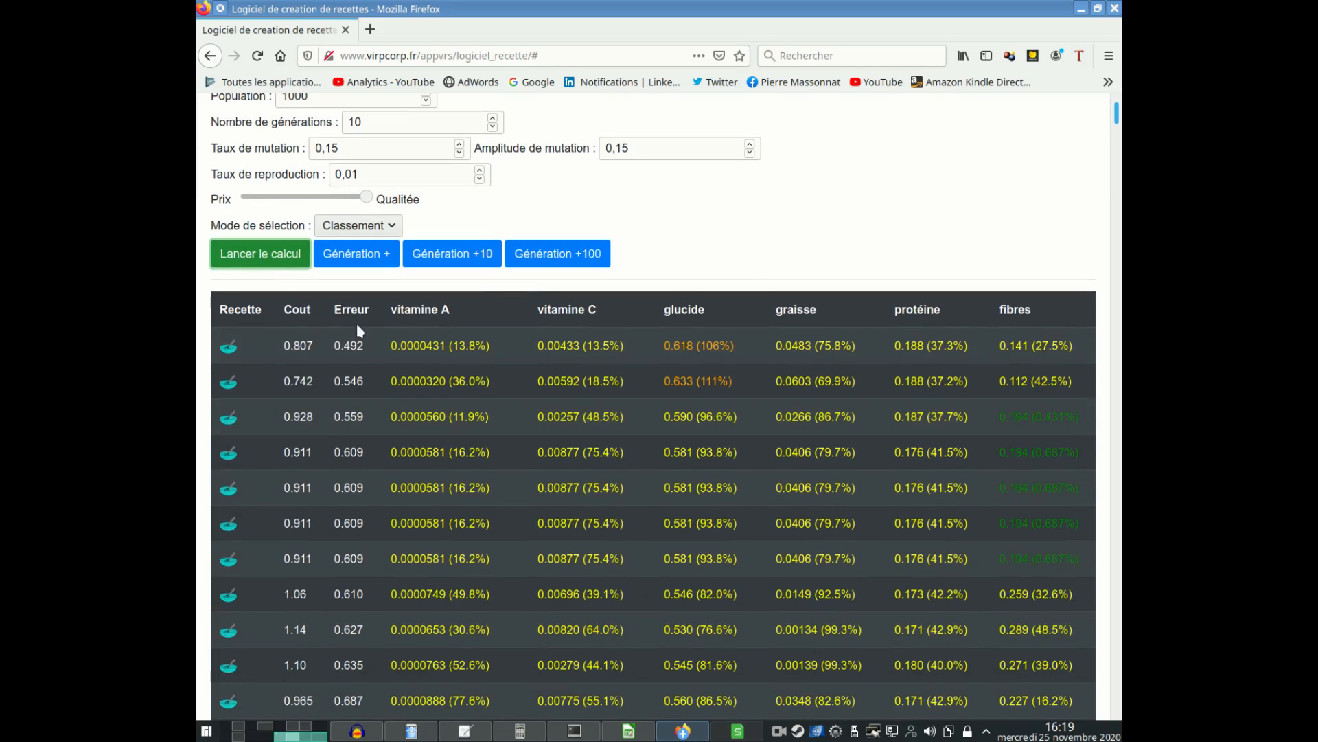
{"action": "scroll", "coordinate": [350, 426], "scroll_direction": "down", "scroll_amount": 15}
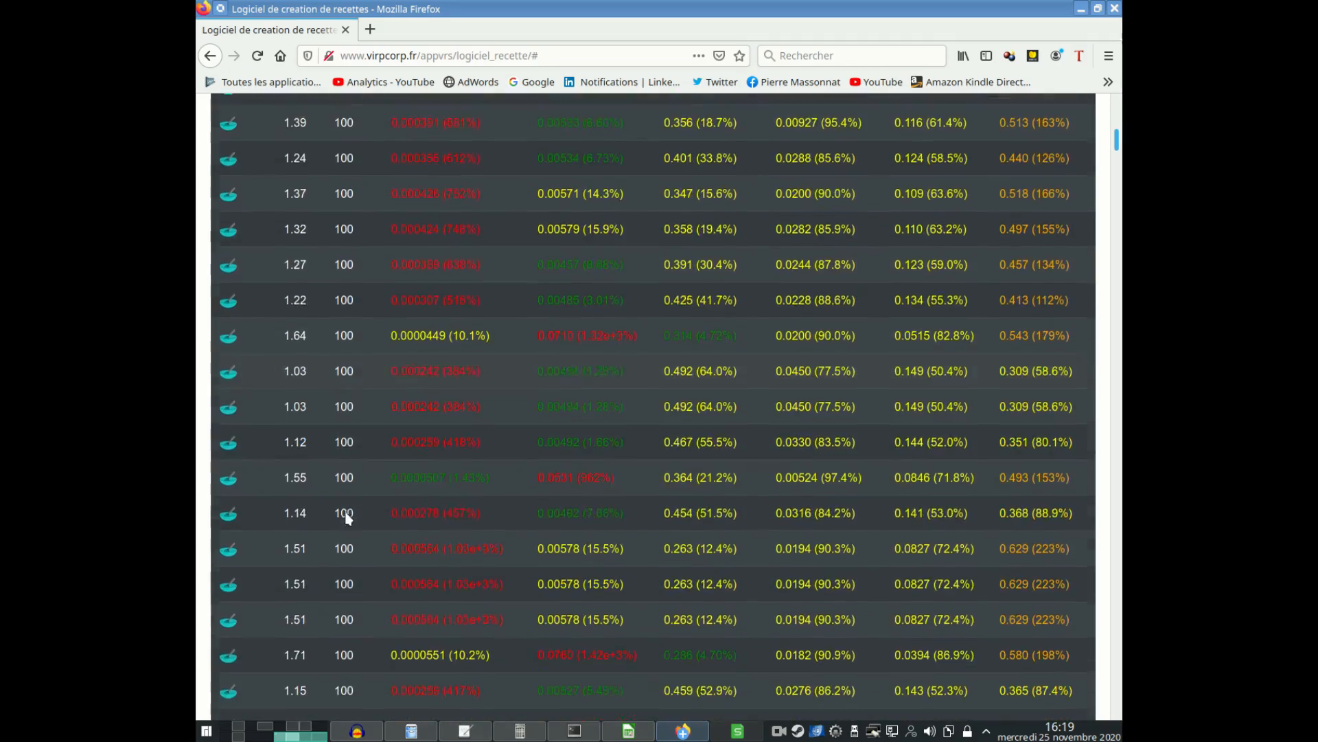
{"action": "scroll", "coordinate": [346, 519], "scroll_direction": "up", "scroll_amount": 20}
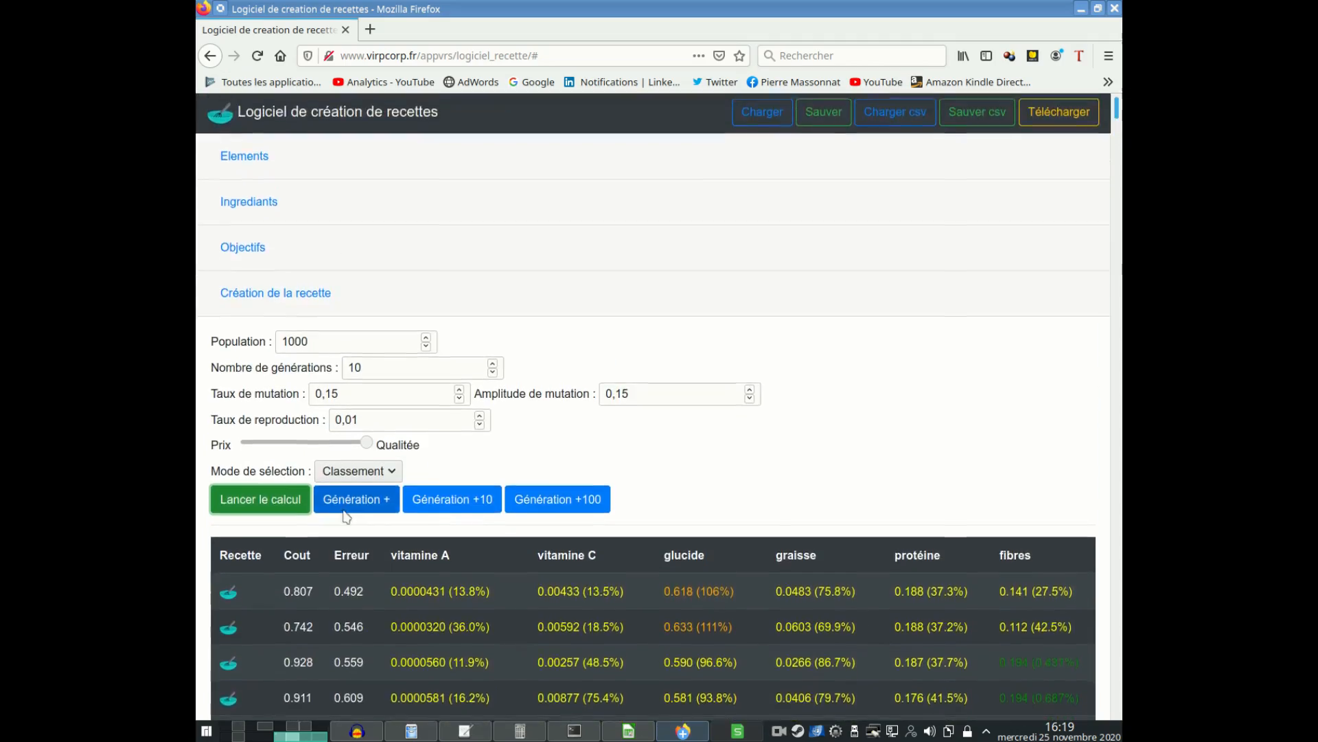
{"action": "scroll", "coordinate": [347, 516], "scroll_direction": "down", "scroll_amount": 5}
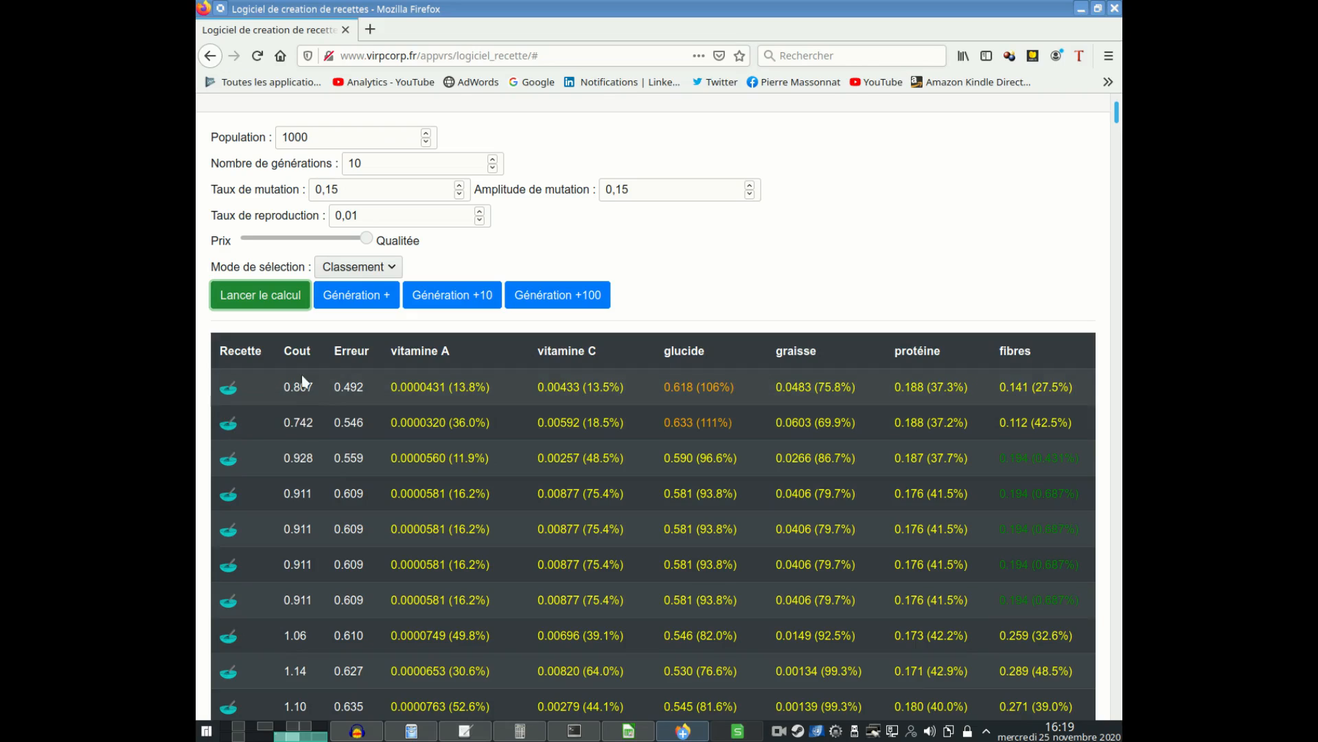
Step: Shift the price–quality balance fully towards Prix, run the calculation twice and review the recipes
{"action": "left_click_drag", "start_coordinate": [366, 238], "coordinate": [213, 240]}
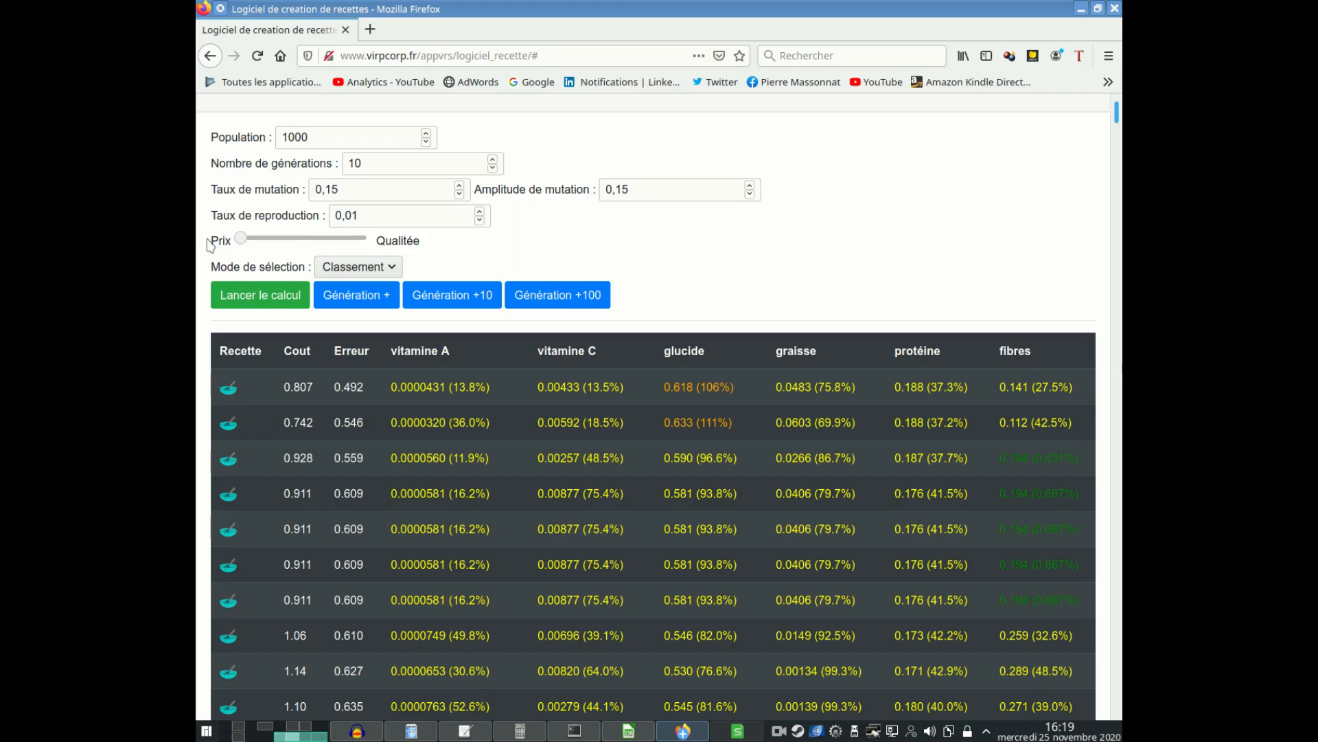
{"action": "left_click", "coordinate": [283, 302]}
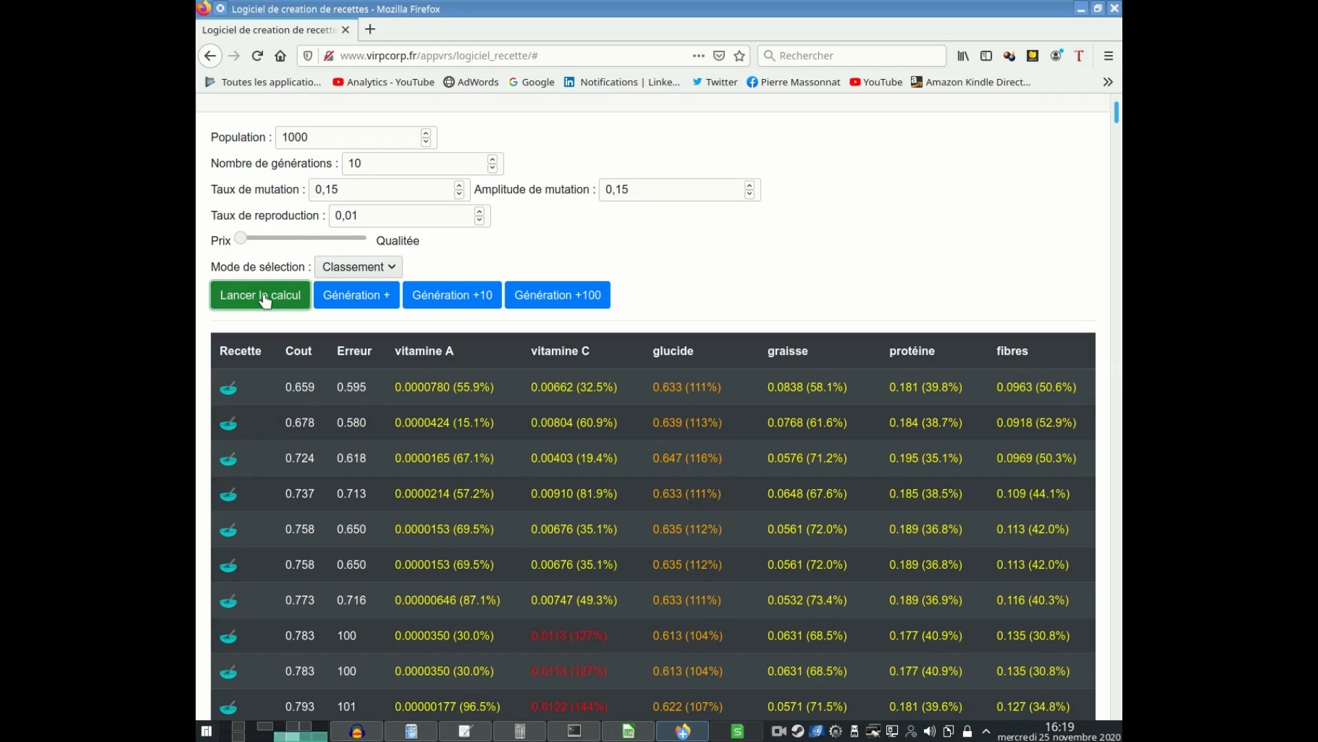
{"action": "left_click", "coordinate": [264, 301]}
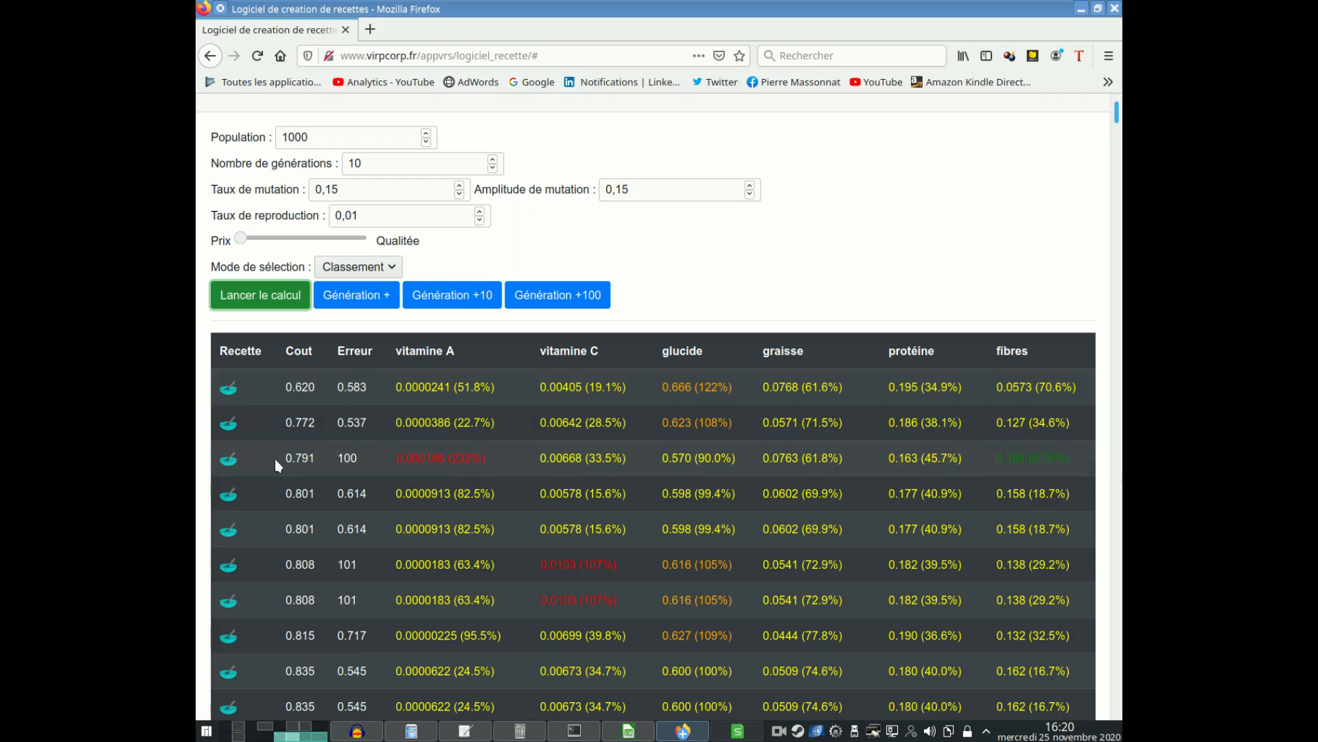
{"action": "scroll", "coordinate": [261, 406], "scroll_direction": "down", "scroll_amount": 1}
{"action": "scroll", "coordinate": [254, 357], "scroll_direction": "up", "scroll_amount": 2}
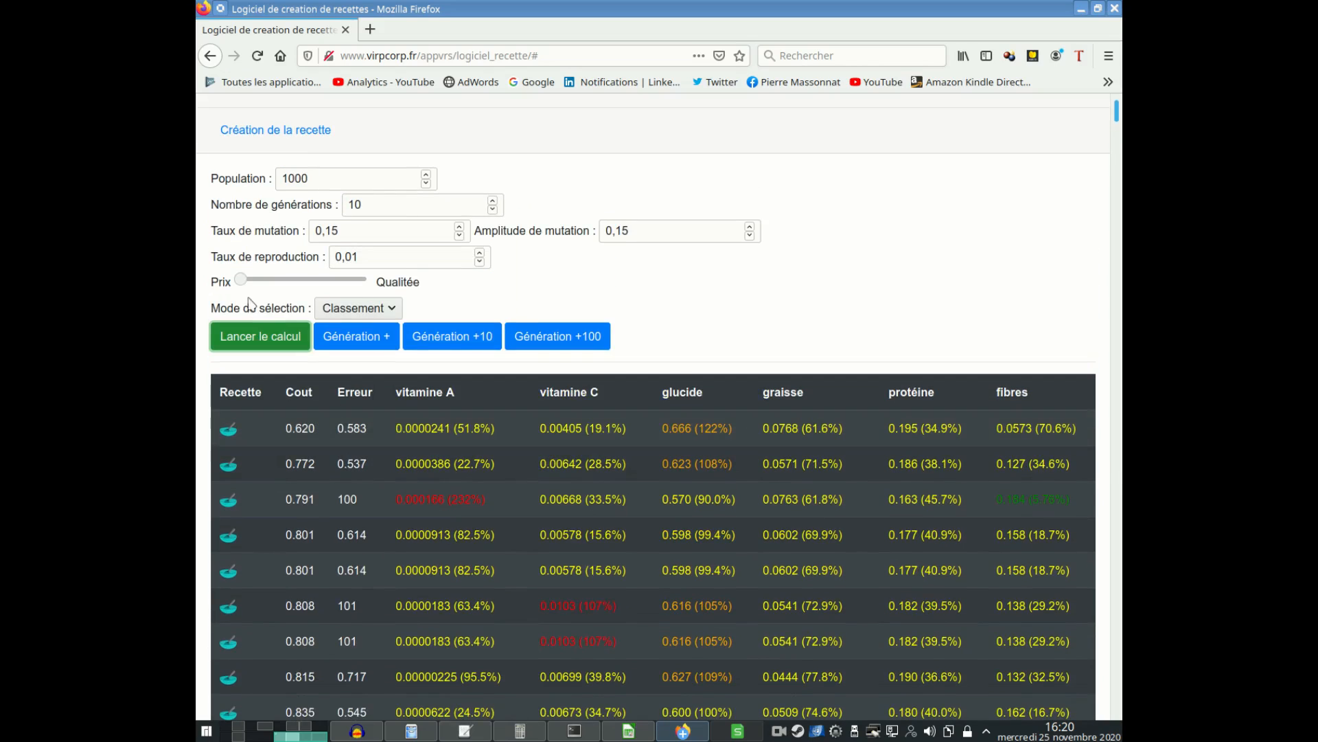
Step: Return the price–quality balance to the middle, rerun the calculation twice and review the recipes
{"action": "left_click_drag", "start_coordinate": [246, 280], "coordinate": [305, 279]}
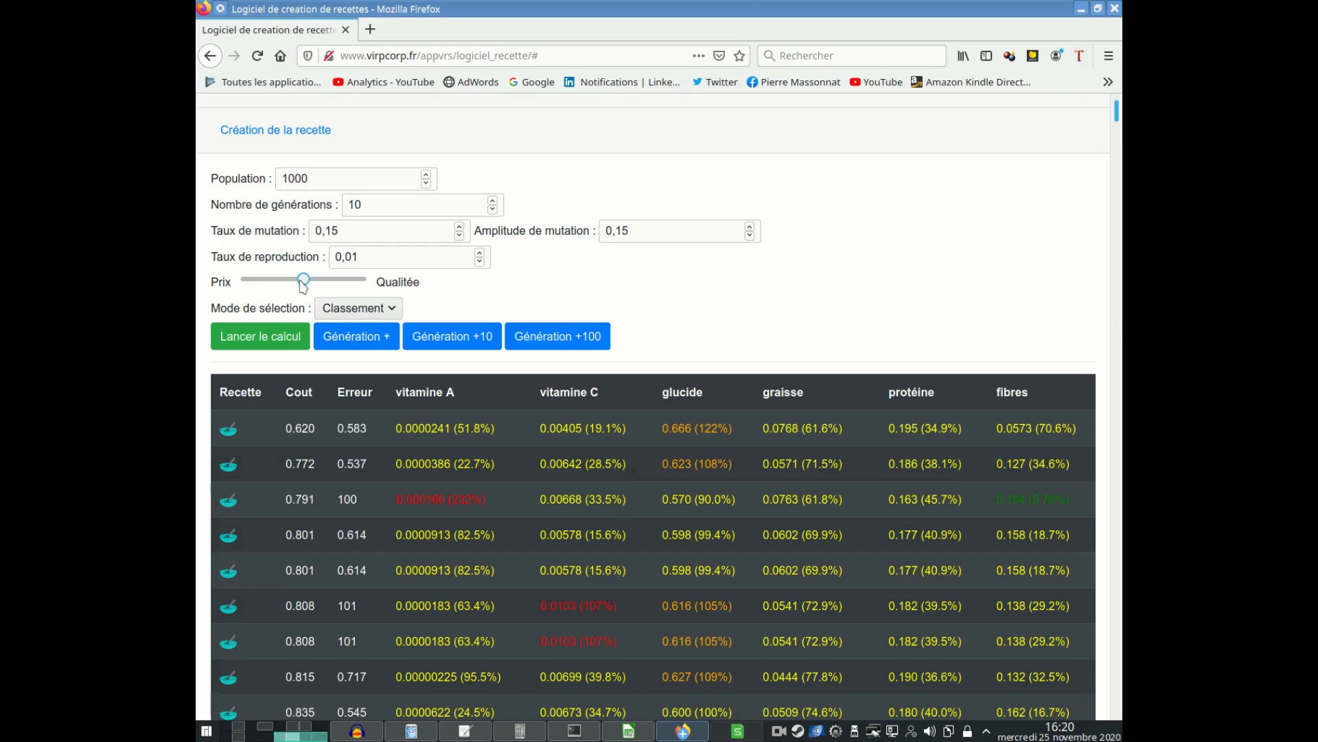
{"action": "left_click", "coordinate": [259, 335]}
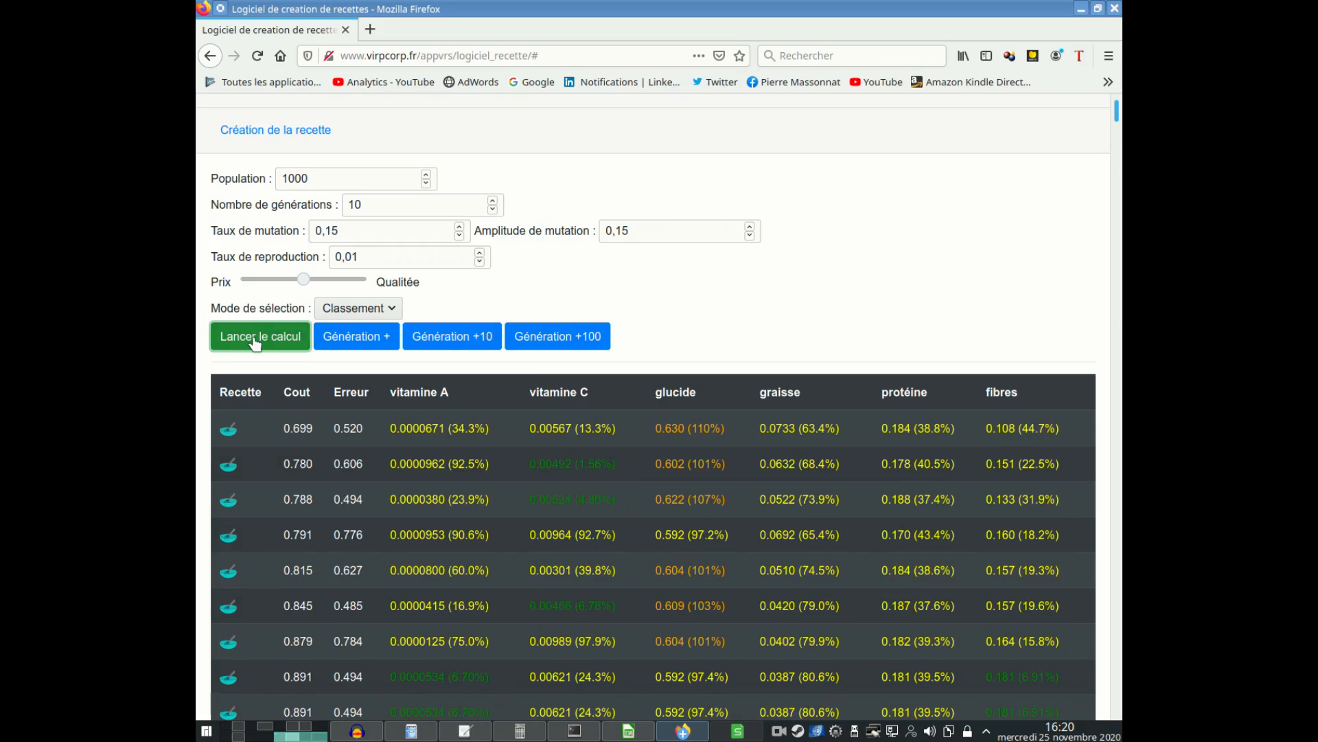
{"action": "left_click", "coordinate": [256, 343]}
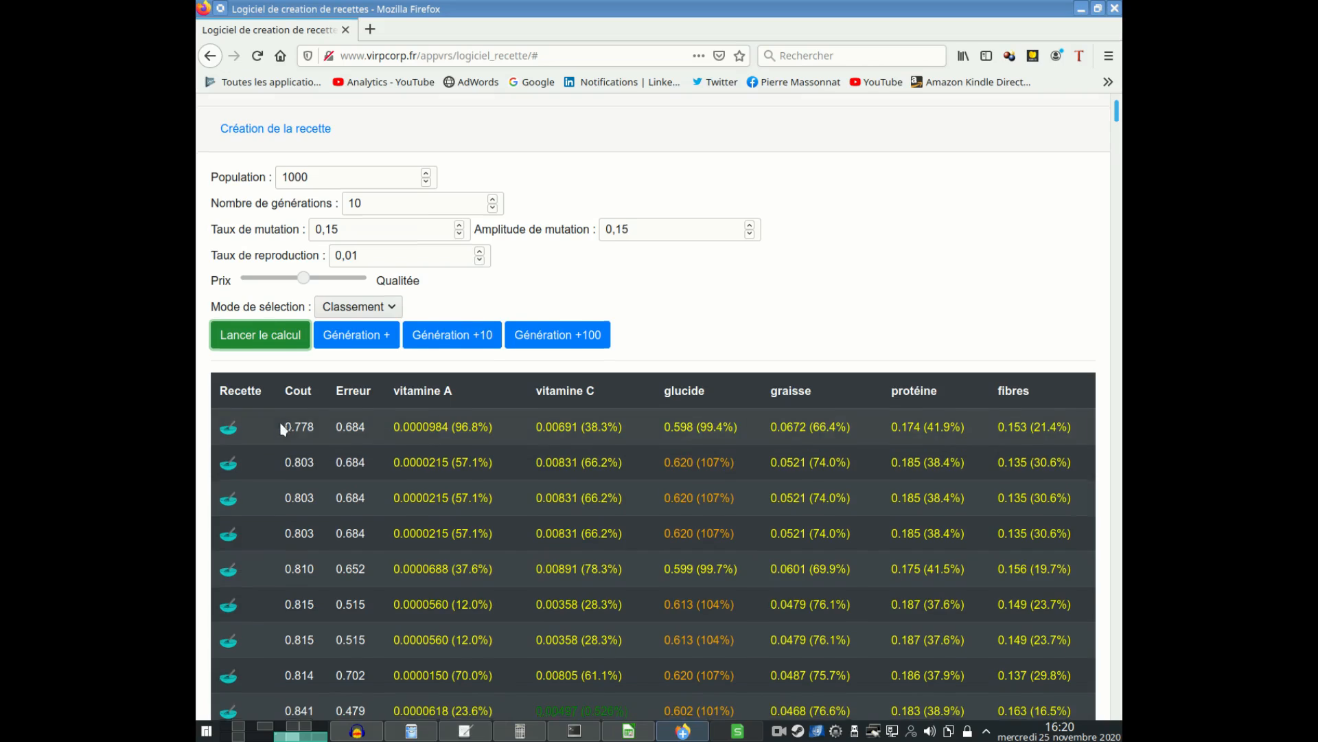
{"action": "scroll", "coordinate": [282, 460], "scroll_direction": "down", "scroll_amount": 3}
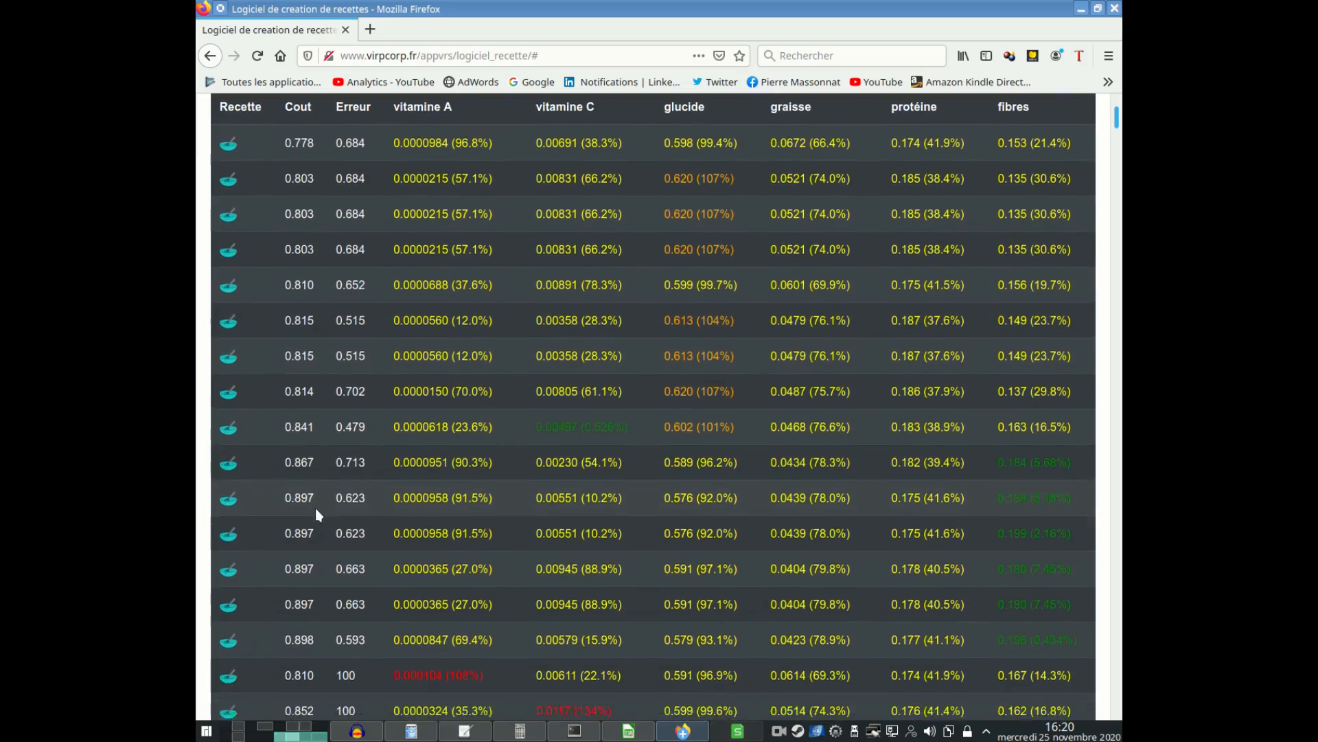
{"action": "scroll", "coordinate": [315, 508], "scroll_direction": "up", "scroll_amount": 4}
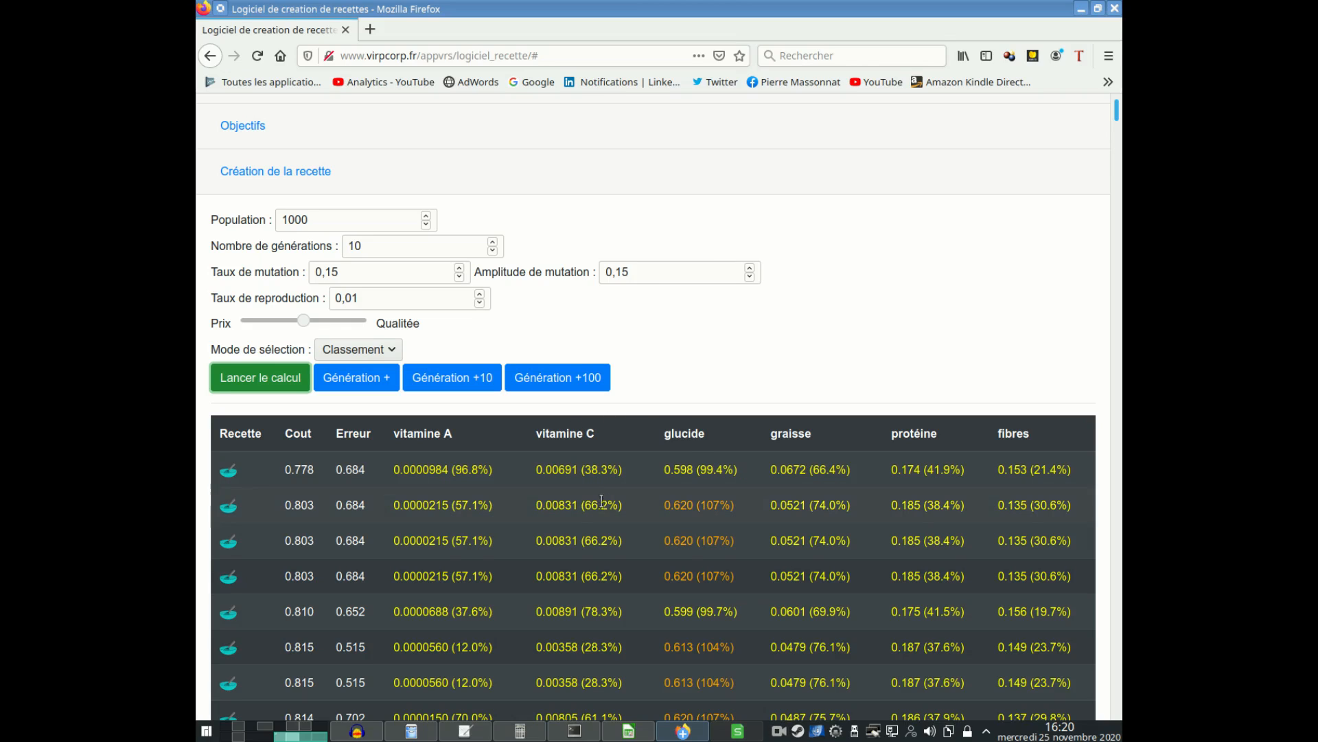
Step: Close the recipe creation section and check the Ingrediants and Elements sections, leaving all sections collapsed
{"action": "scroll", "coordinate": [603, 499], "scroll_direction": "up", "scroll_amount": 3}
{"action": "left_click", "coordinate": [289, 301]}
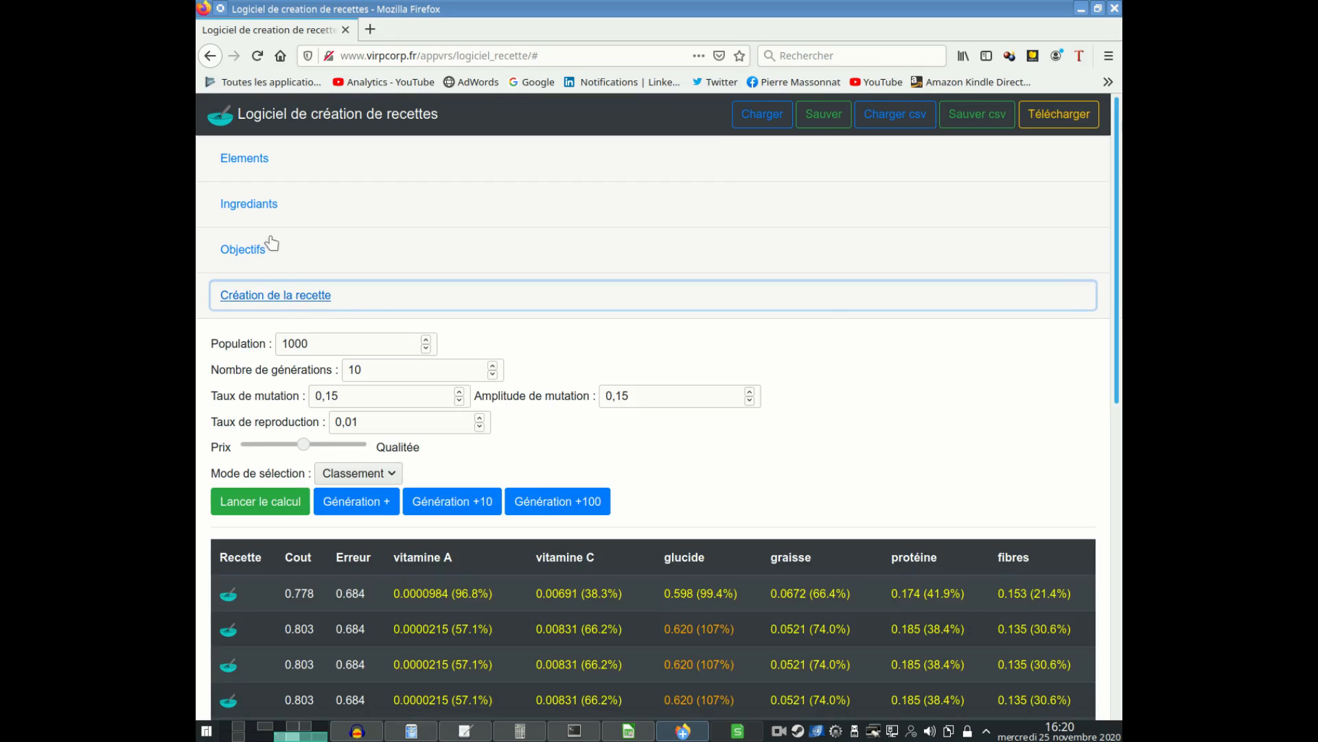
{"action": "left_click", "coordinate": [255, 213]}
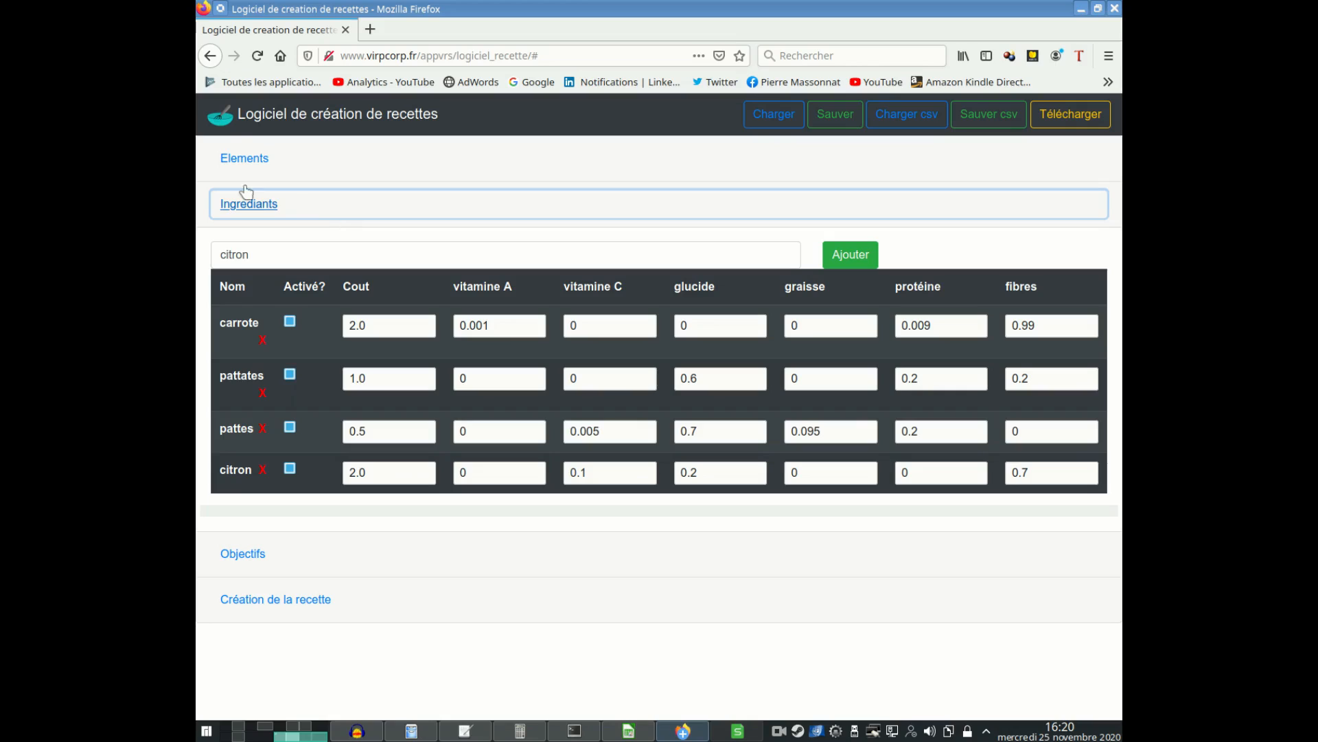
{"action": "left_click", "coordinate": [239, 155]}
{"action": "left_click", "coordinate": [239, 155]}
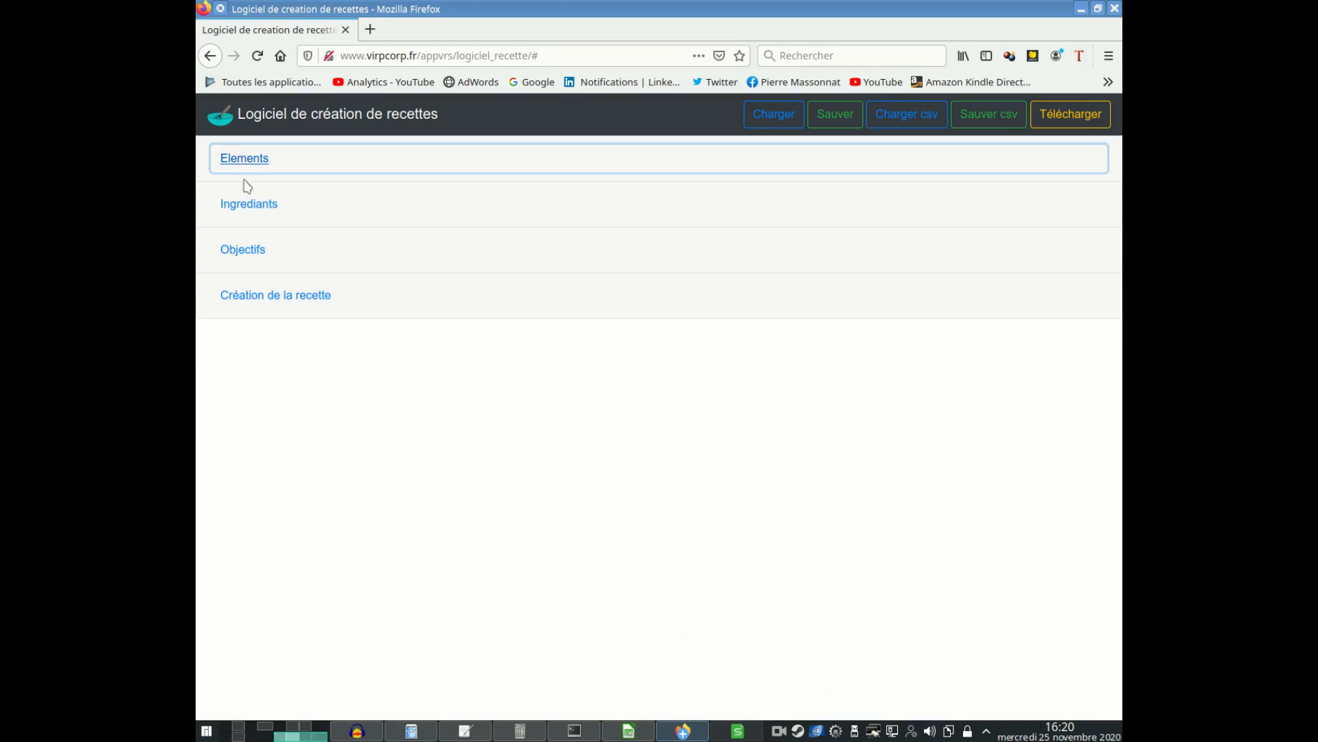
Step: Export the project as JSON, look through the script, and try to copy it into the untitled Kate document
{"action": "left_click", "coordinate": [834, 117]}
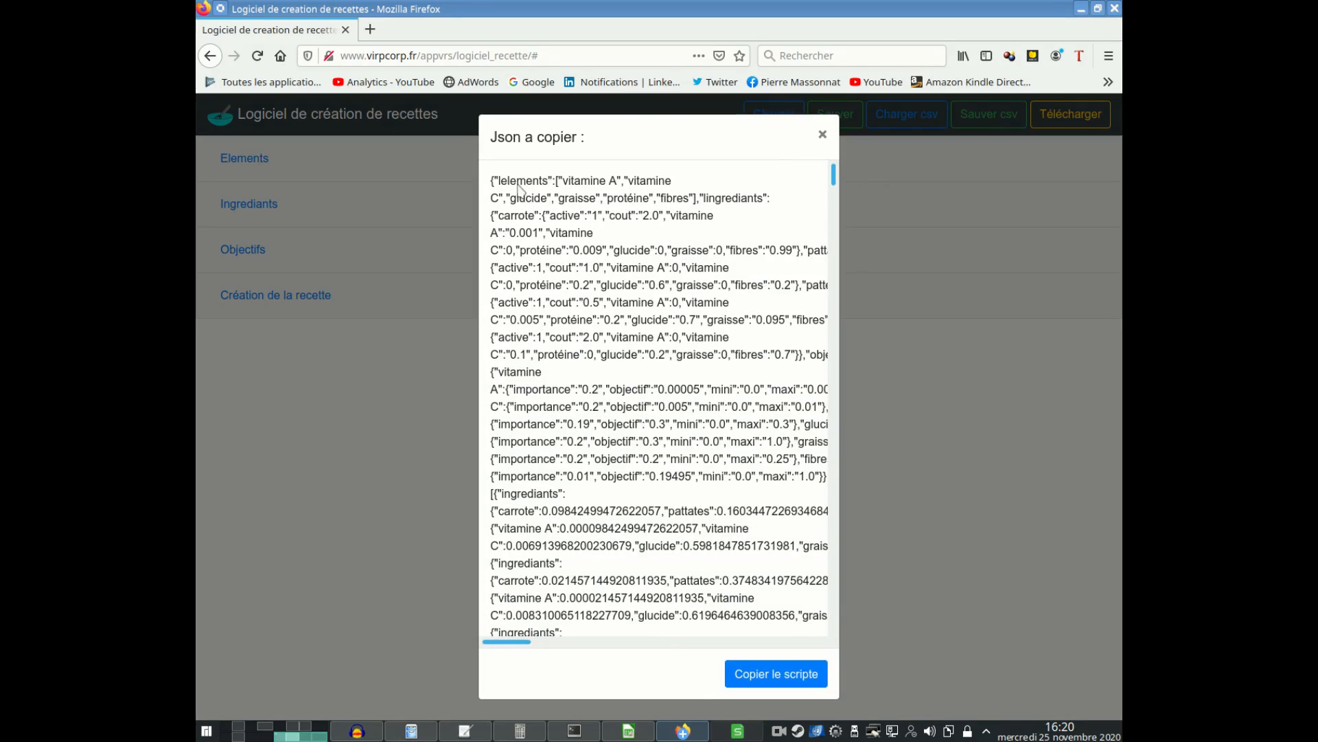
{"action": "scroll", "coordinate": [522, 195], "scroll_direction": "down", "scroll_amount": 10}
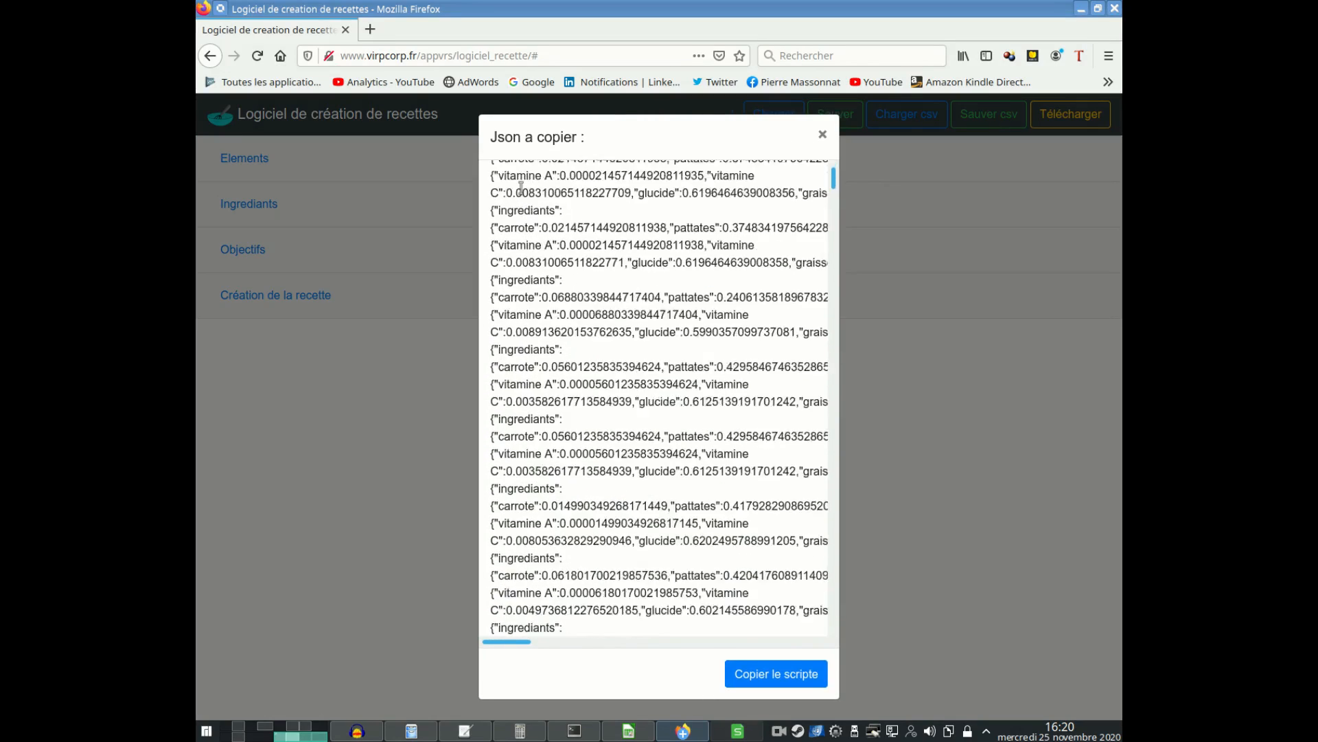
{"action": "scroll", "coordinate": [527, 209], "scroll_direction": "down", "scroll_amount": 5}
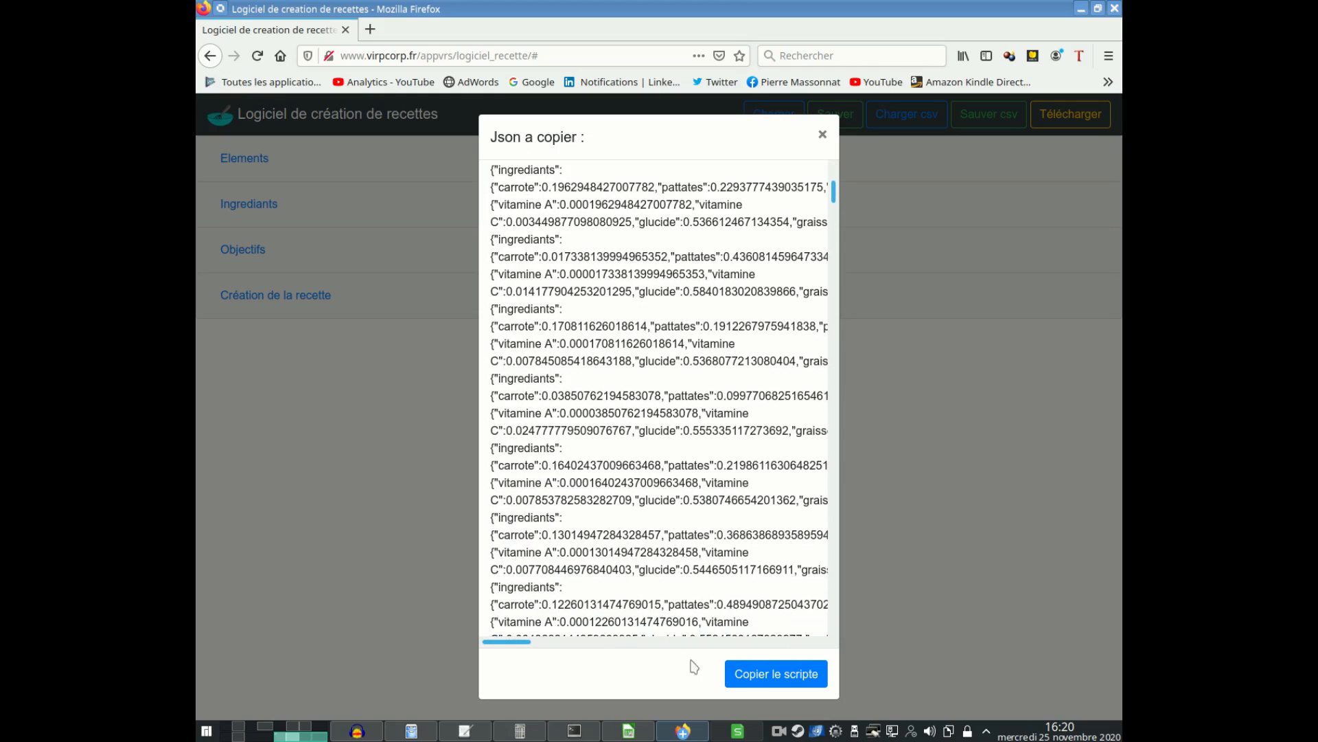
{"action": "left_click", "coordinate": [758, 671]}
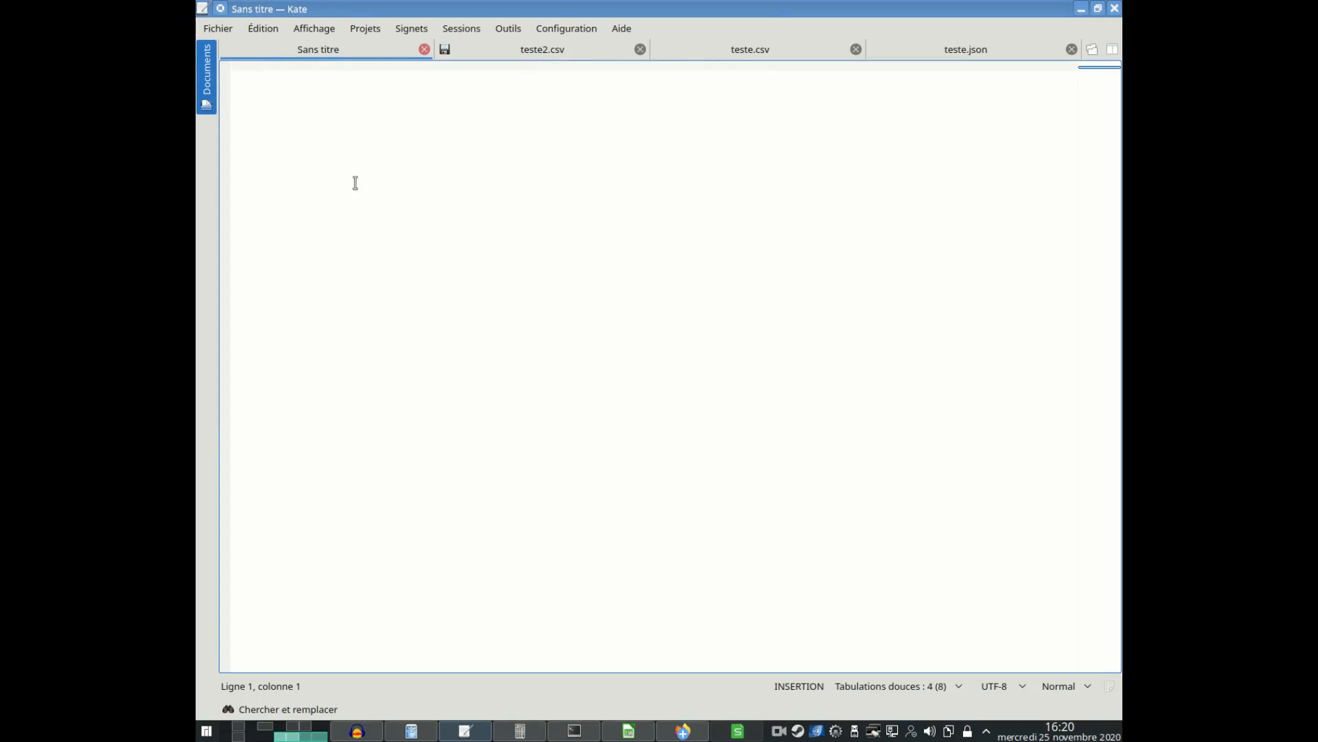
{"action": "right_click", "coordinate": [332, 114]}
{"action": "left_click", "coordinate": [384, 168]}
{"action": "left_click_drag", "start_coordinate": [396, 4], "coordinate": [1122, 196]}
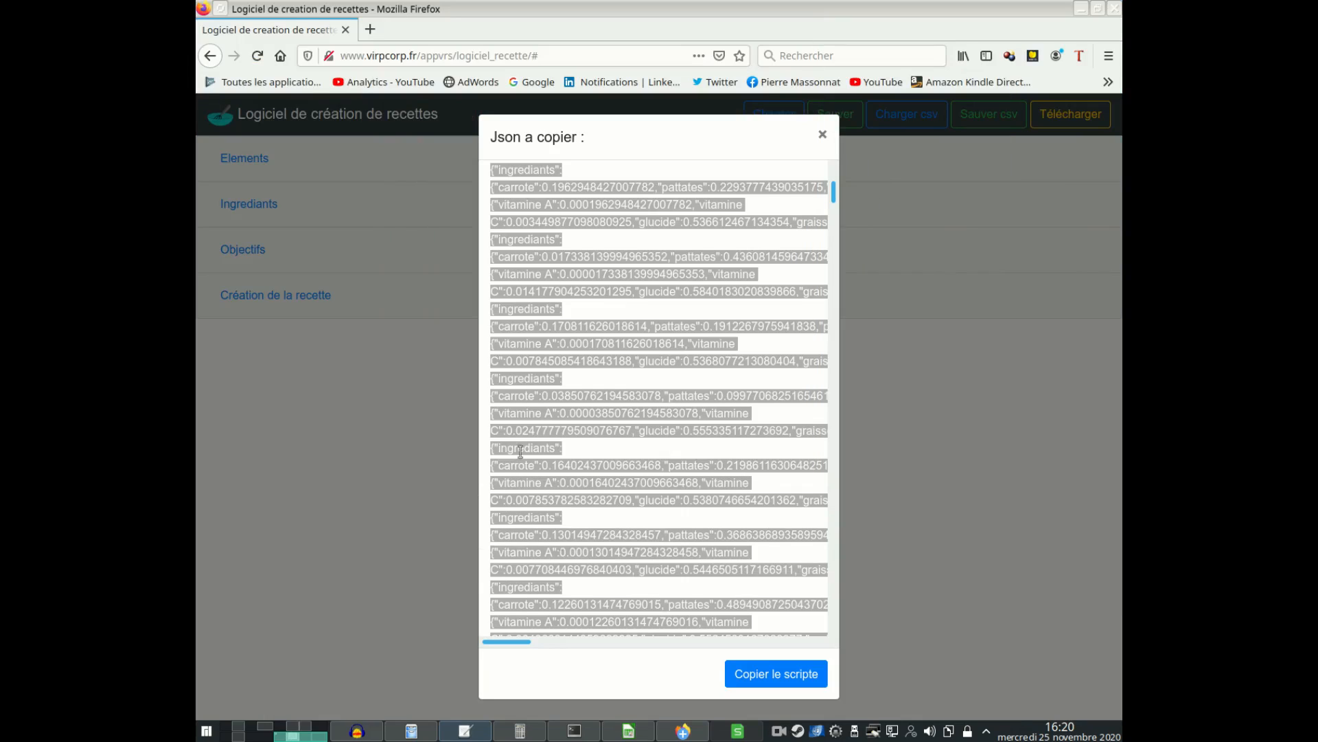
Step: Copy the JSON script again from the open export dialog and retry pasting it into the untitled Kate document
{"action": "left_click", "coordinate": [734, 298]}
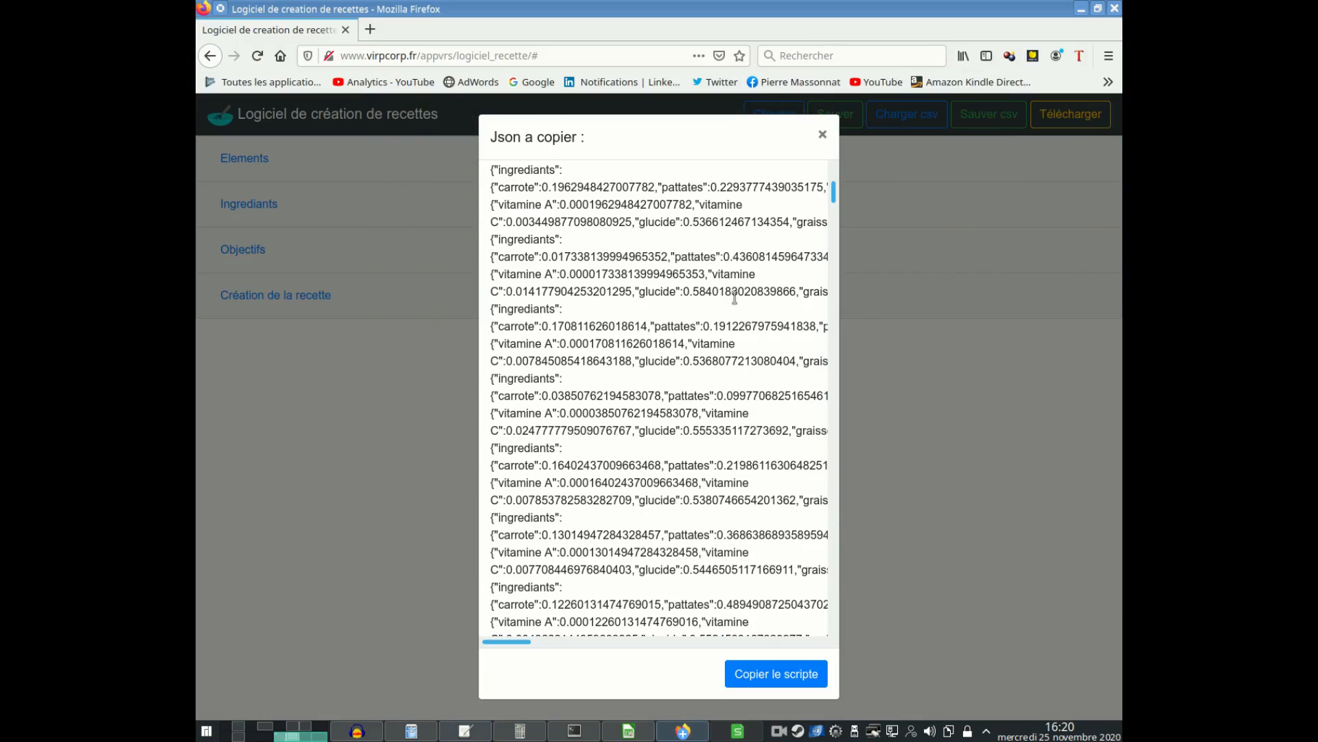
{"action": "left_click", "coordinate": [765, 673]}
{"action": "key", "text": "alt+Tab"}
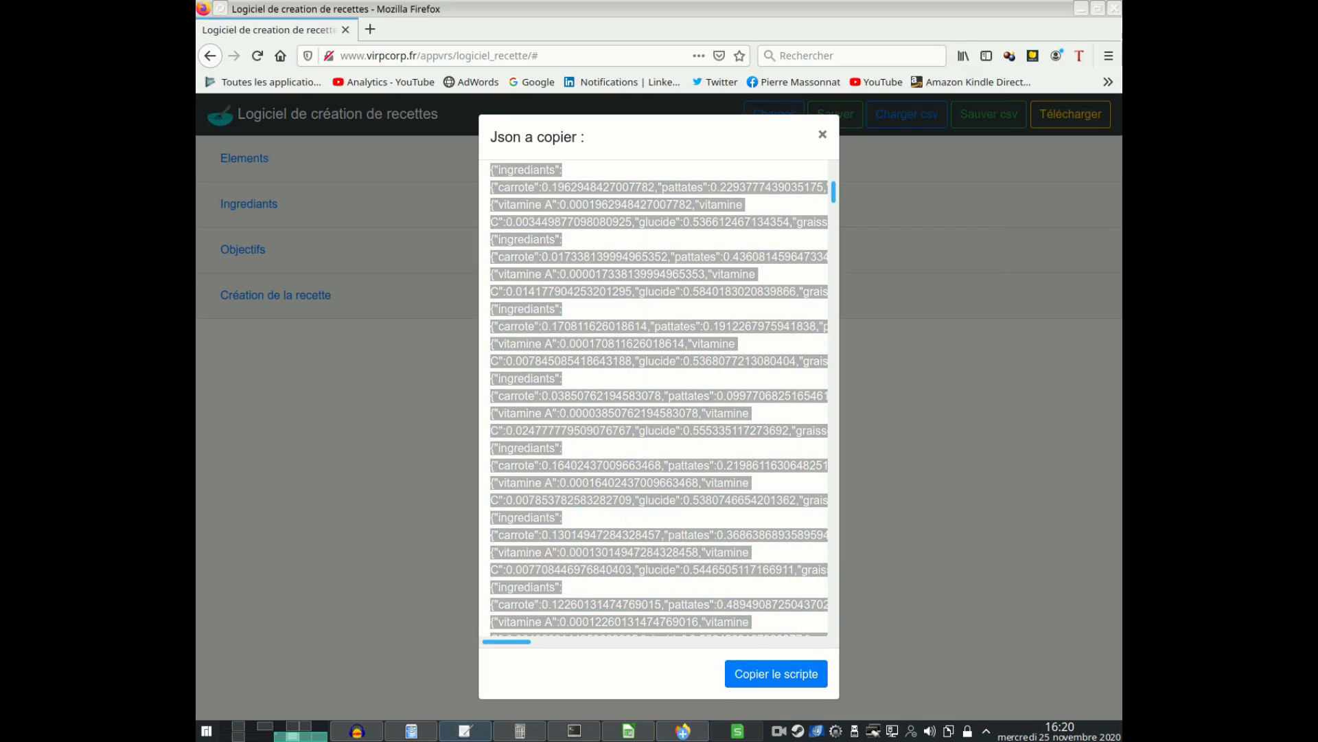
{"action": "double_click", "coordinate": [460, 99]}
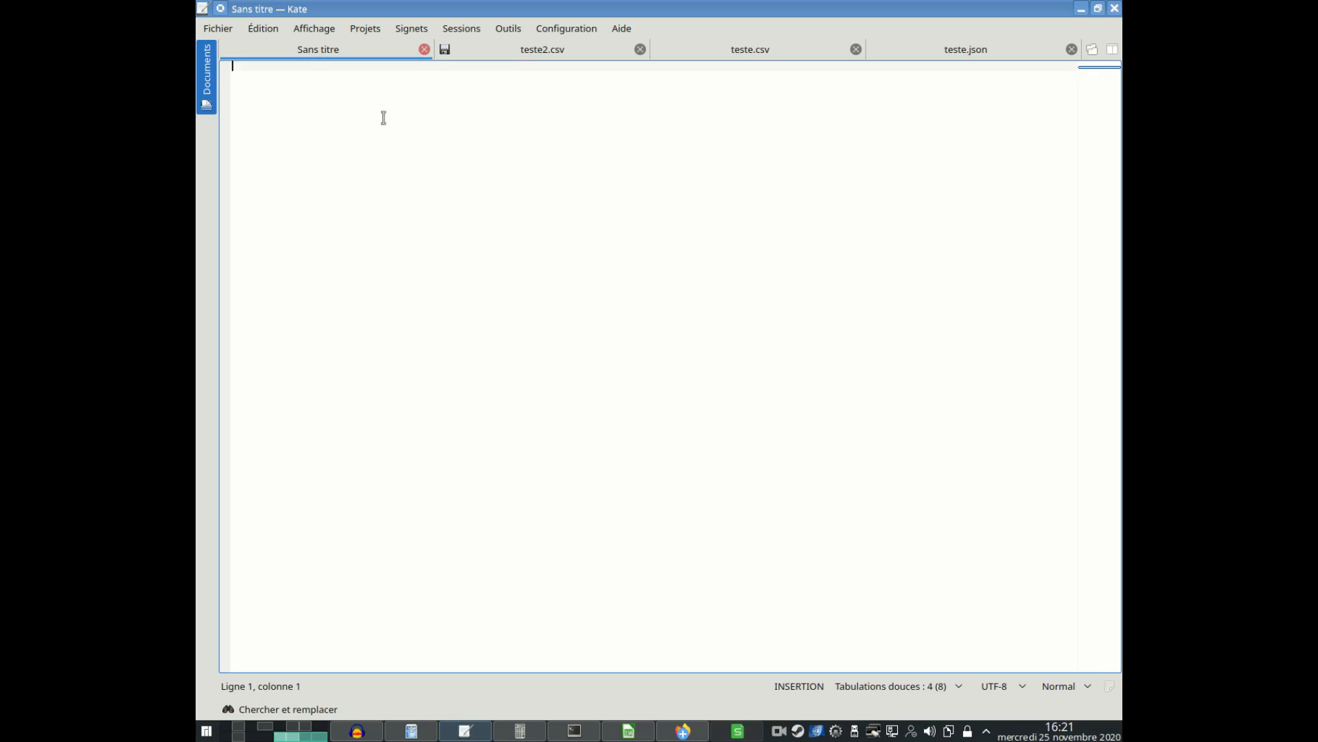
{"action": "right_click", "coordinate": [329, 134]}
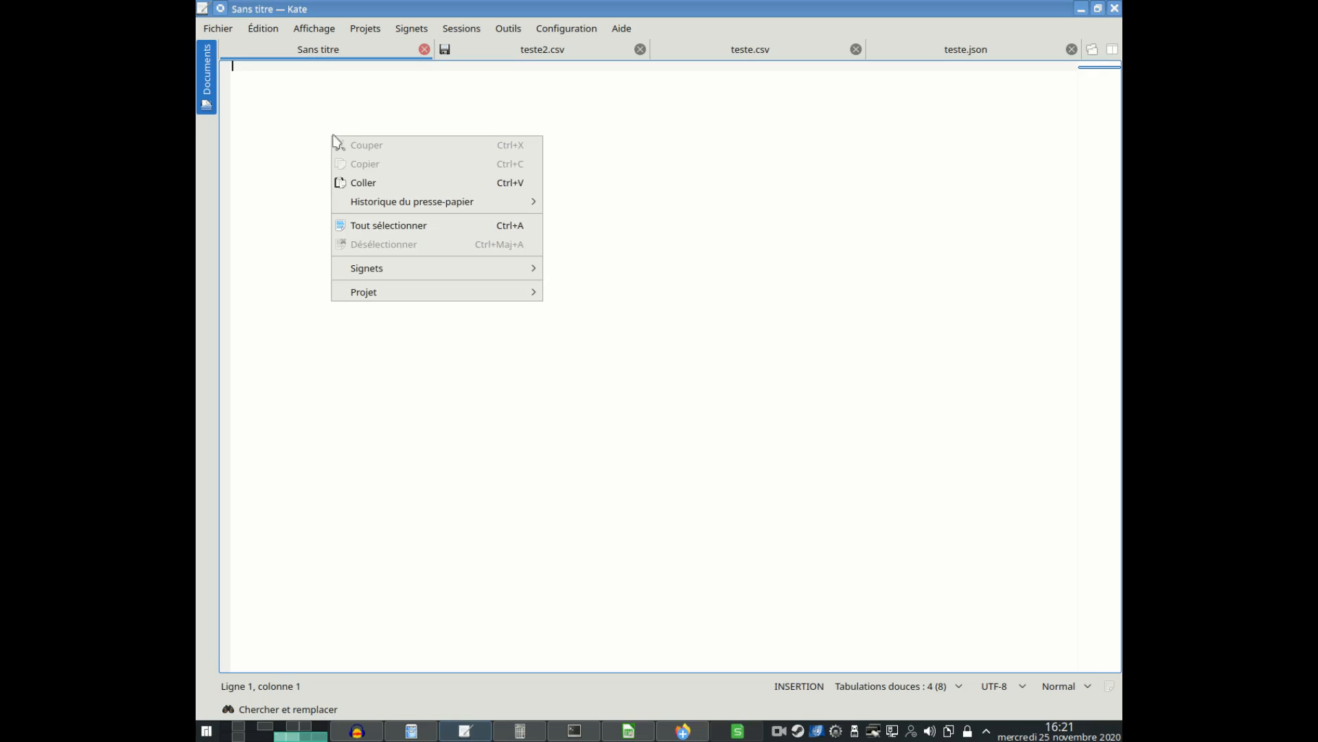
{"action": "left_click", "coordinate": [391, 179]}
{"action": "double_click", "coordinate": [446, 4]}
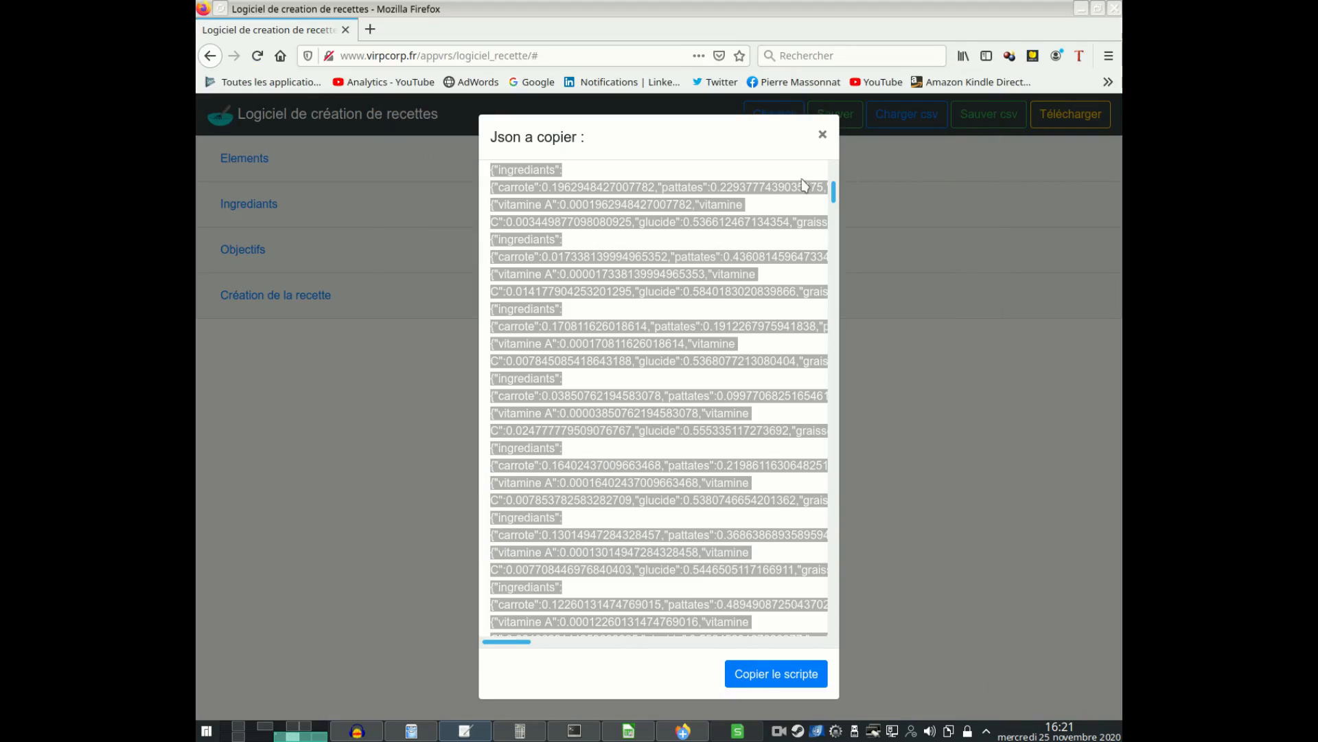
Step: Reopen the JSON export, try copying the script again and selecting its text manually, and close the export
{"action": "scroll", "coordinate": [802, 184], "scroll_direction": "up", "scroll_amount": 7}
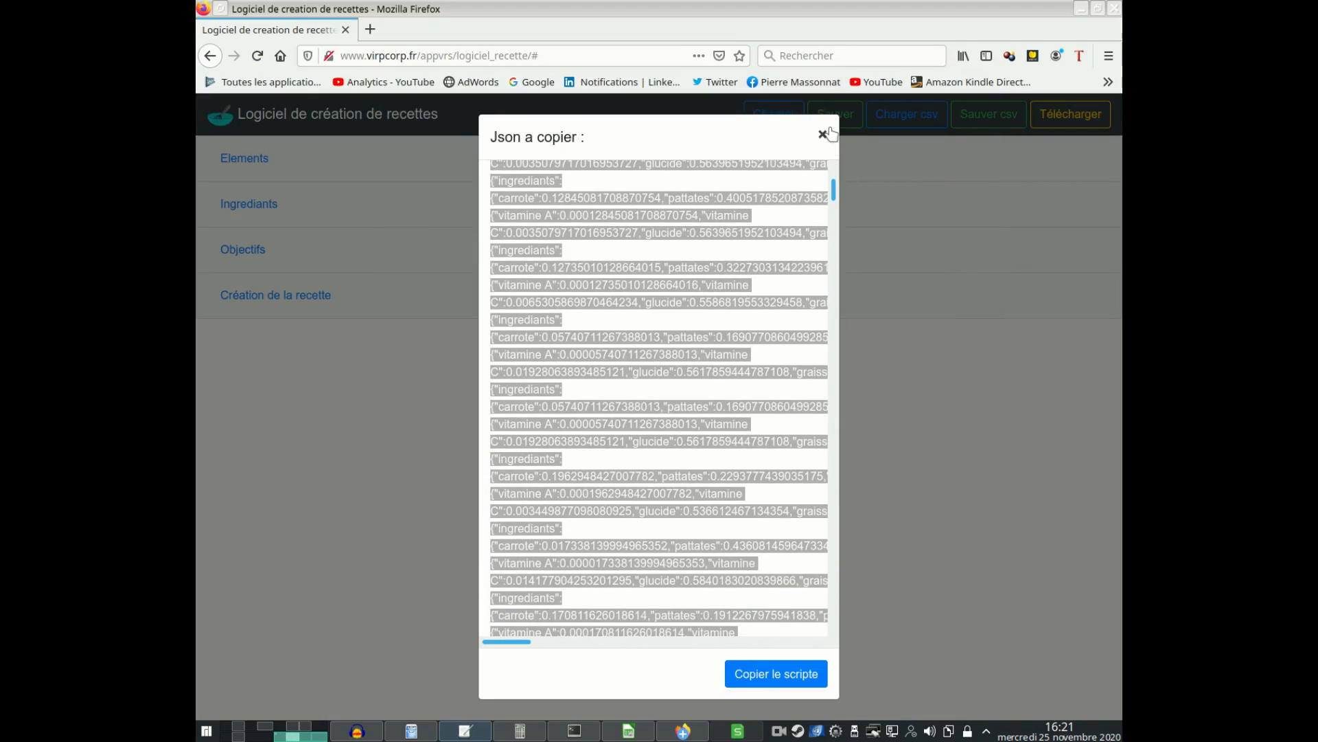
{"action": "left_click", "coordinate": [827, 134]}
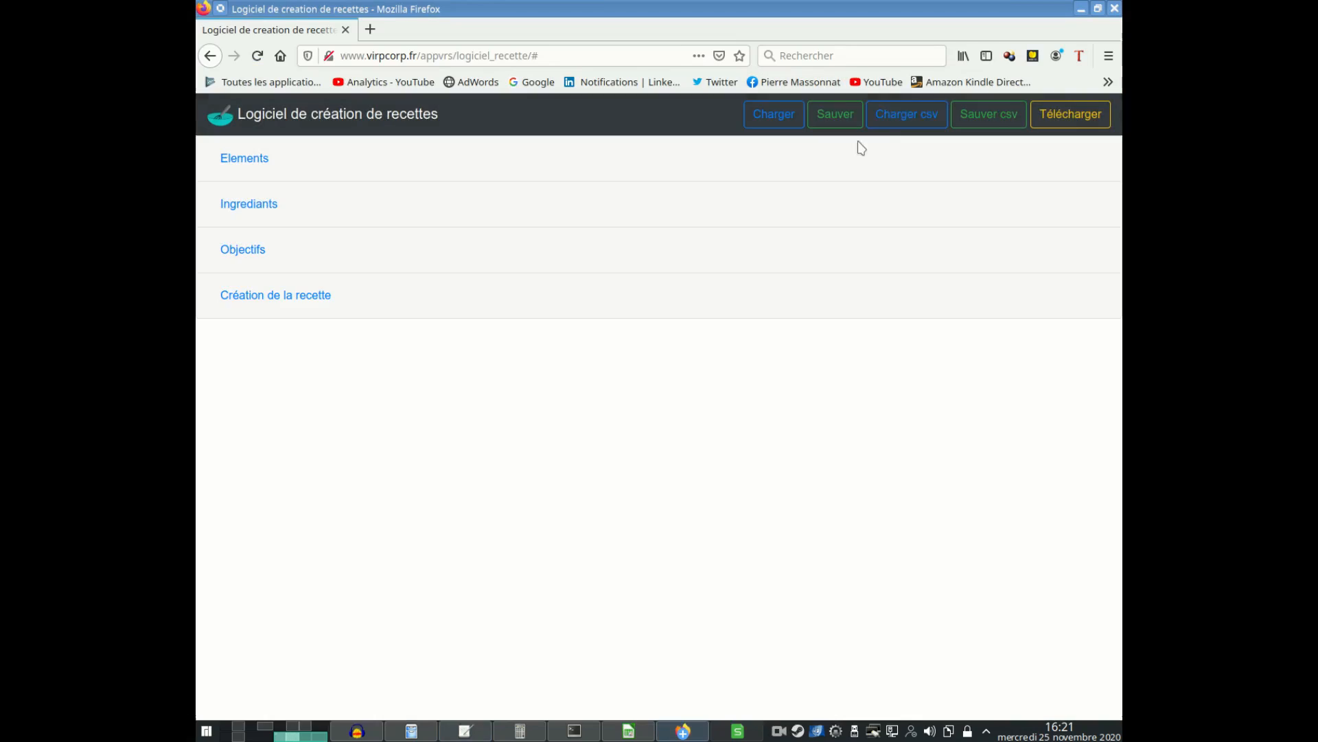
{"action": "left_click", "coordinate": [829, 121]}
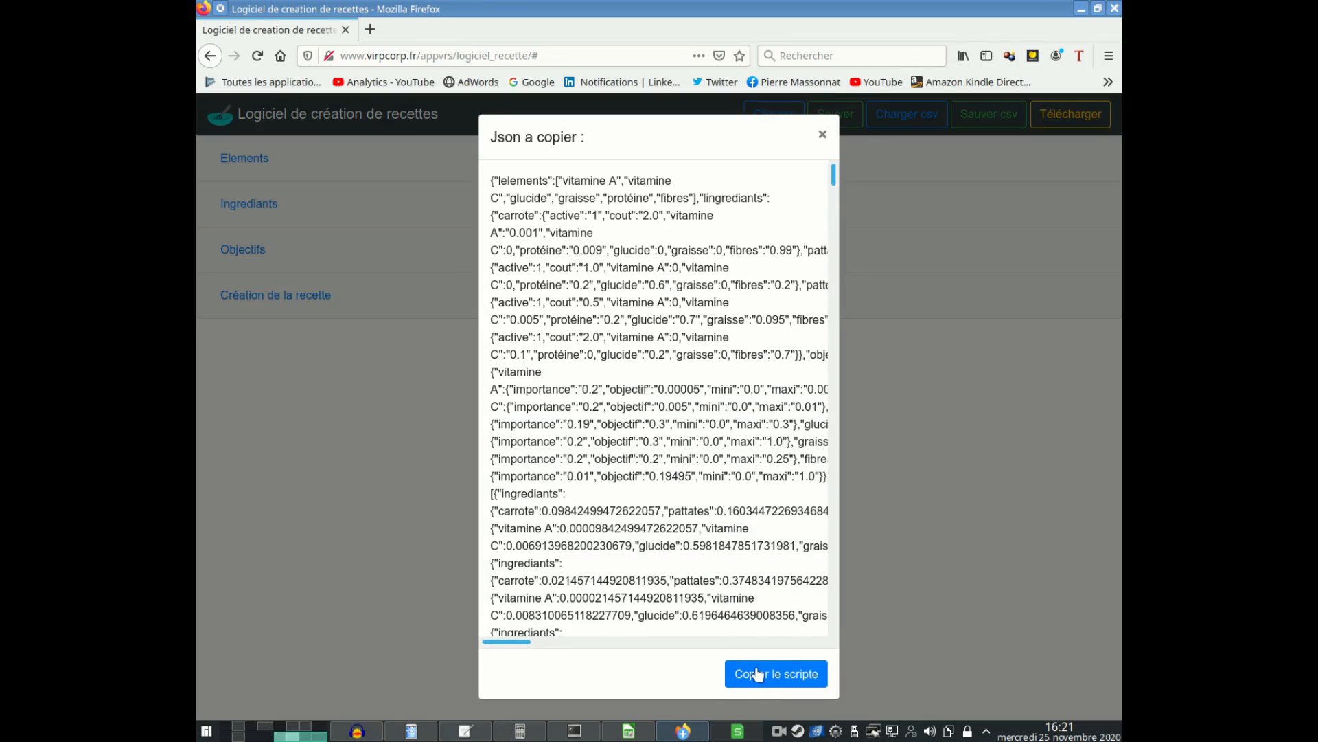
{"action": "left_click", "coordinate": [764, 678]}
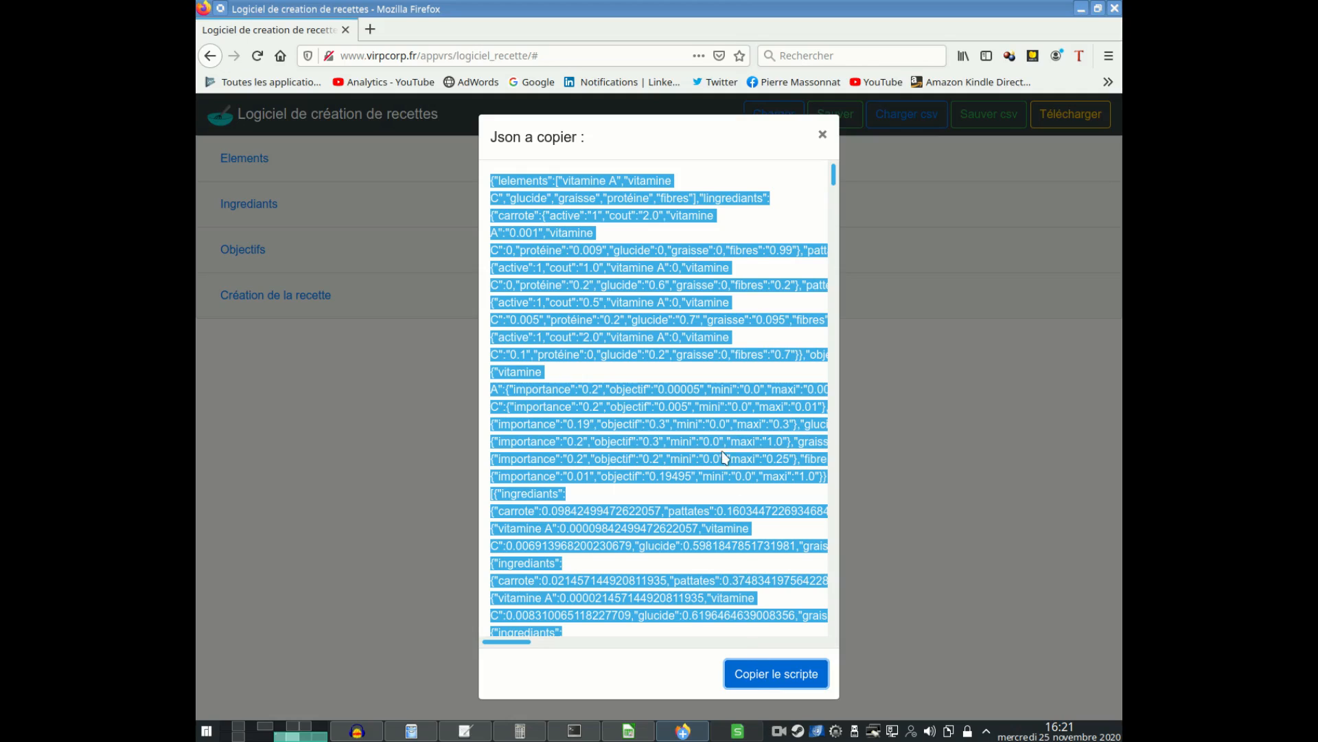
{"action": "left_click", "coordinate": [466, 731]}
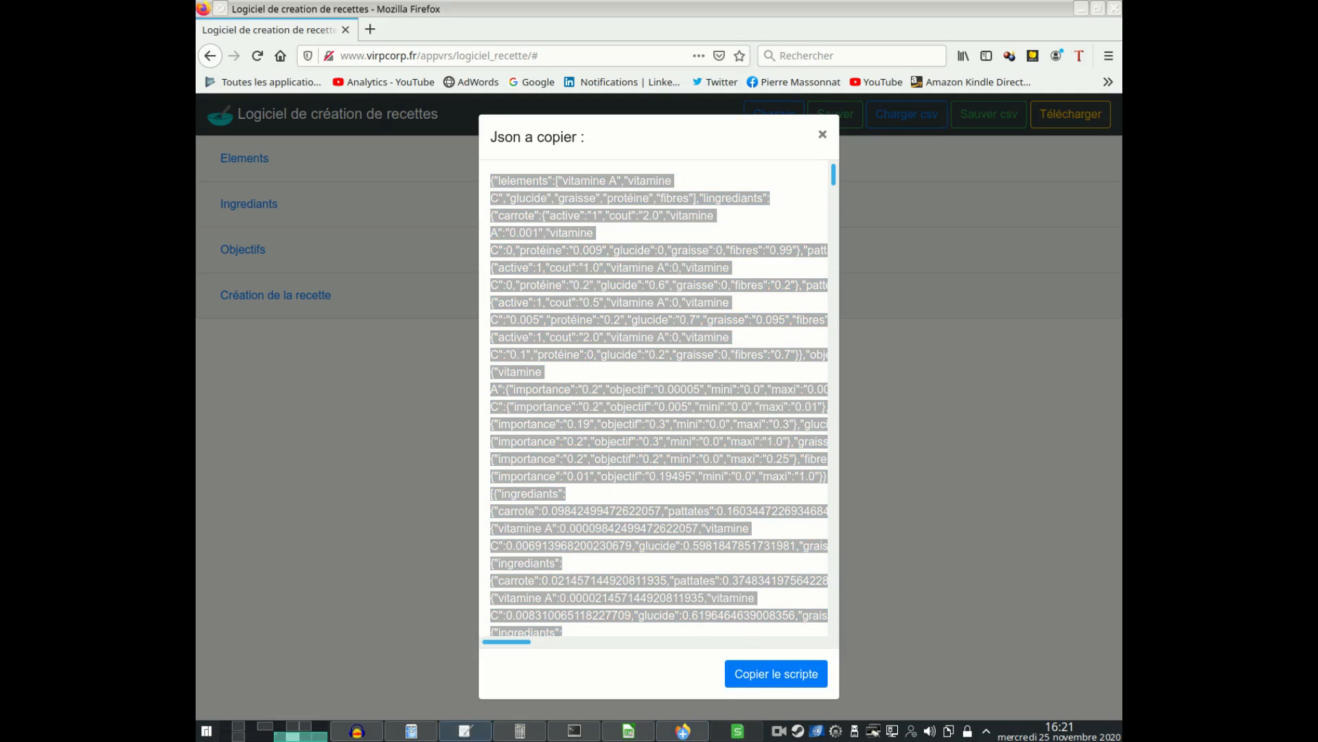
{"action": "mouse_move", "coordinate": [1122, 241]}
{"action": "left_mouse_down"}
{"action": "mouse_move", "coordinate": [827, 241]}
{"action": "mouse_move", "coordinate": [609, 295]}
{"action": "mouse_move", "coordinate": [599, 229]}
{"action": "mouse_move", "coordinate": [1023, 210]}
{"action": "mouse_move", "coordinate": [838, 231]}
{"action": "mouse_move", "coordinate": [1122, 234]}
{"action": "left_mouse_up"}
{"action": "left_click", "coordinate": [608, 453]}
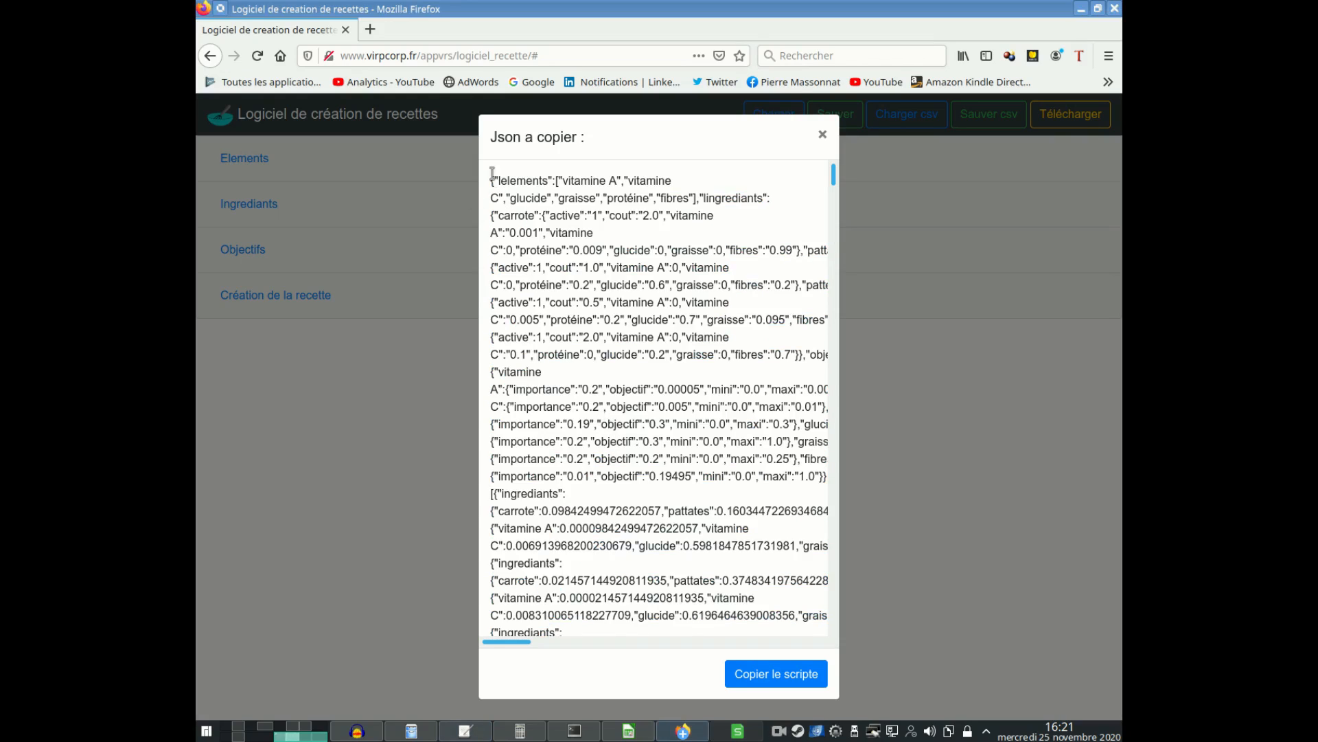
{"action": "left_click_drag", "start_coordinate": [492, 174], "coordinate": [677, 726]}
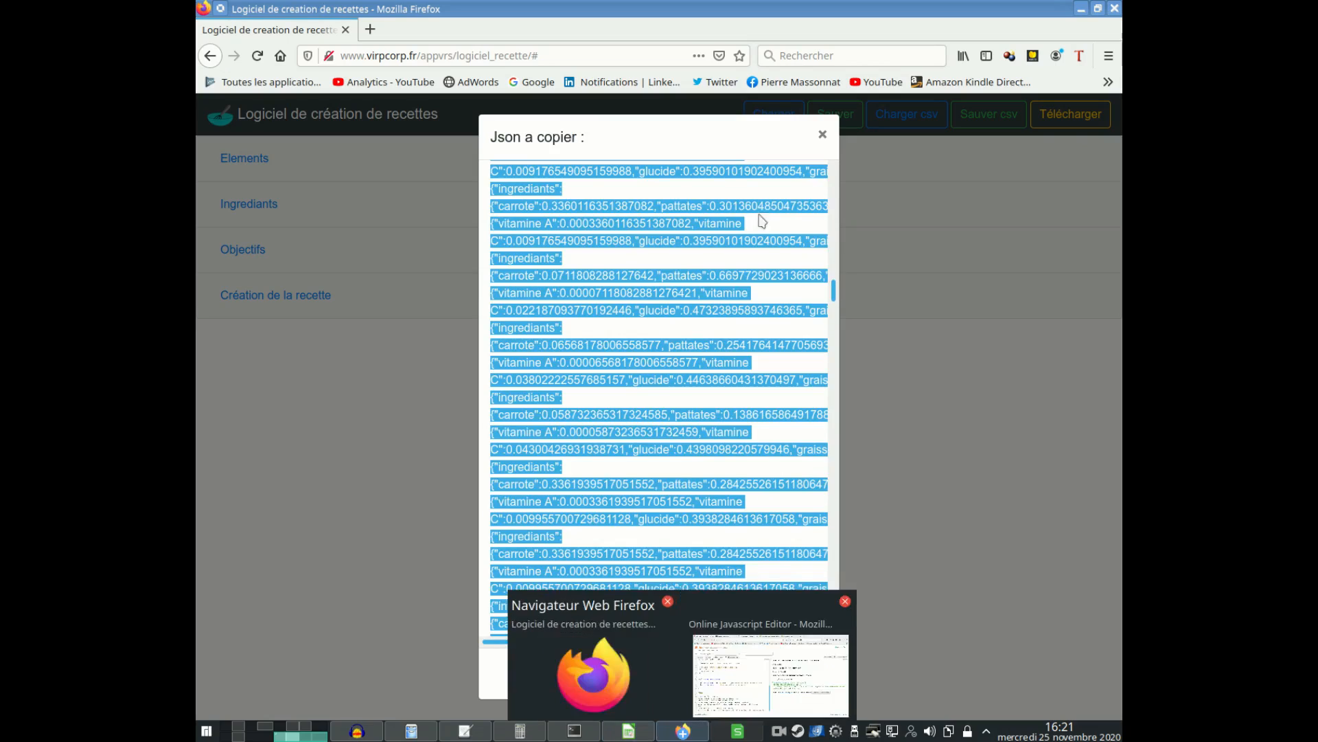
{"action": "left_click", "coordinate": [819, 130]}
Step: In the Création de la recette section, set the population to 1 and run the calculation
{"action": "left_click", "coordinate": [237, 296]}
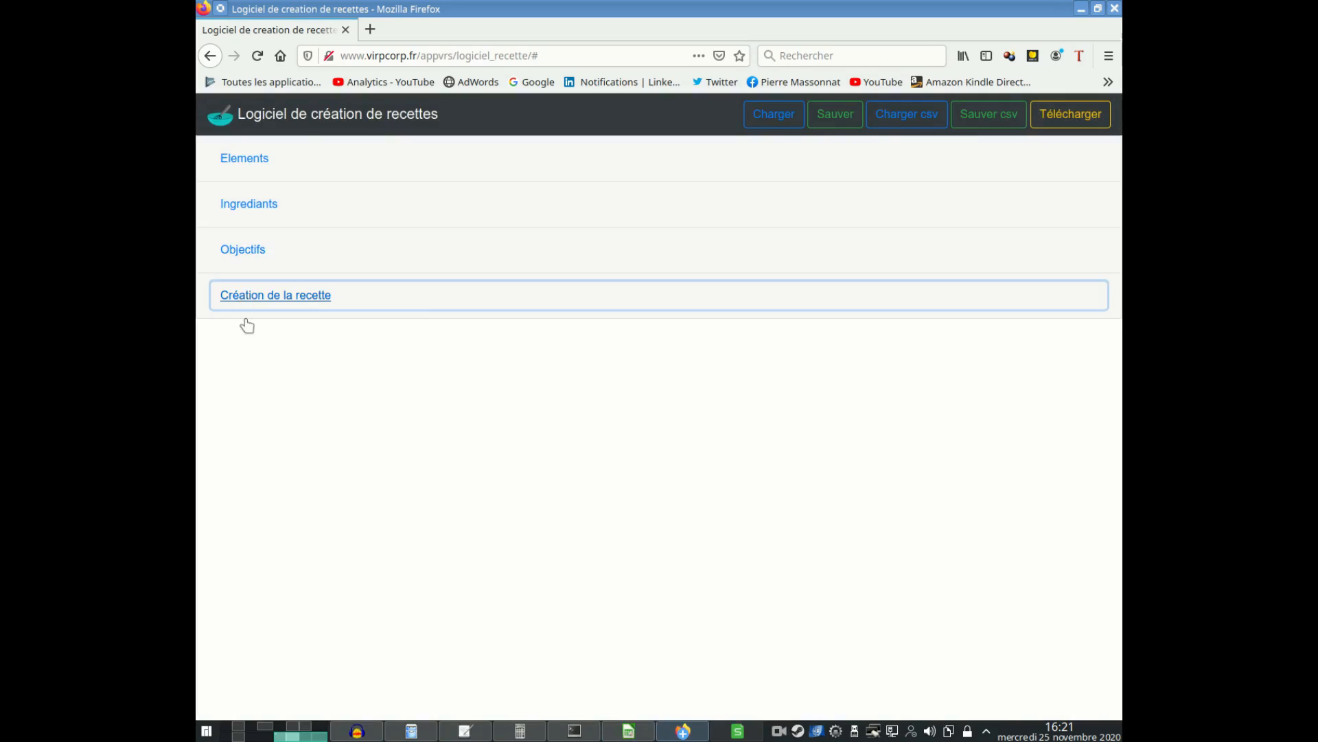
{"action": "left_click", "coordinate": [333, 345]}
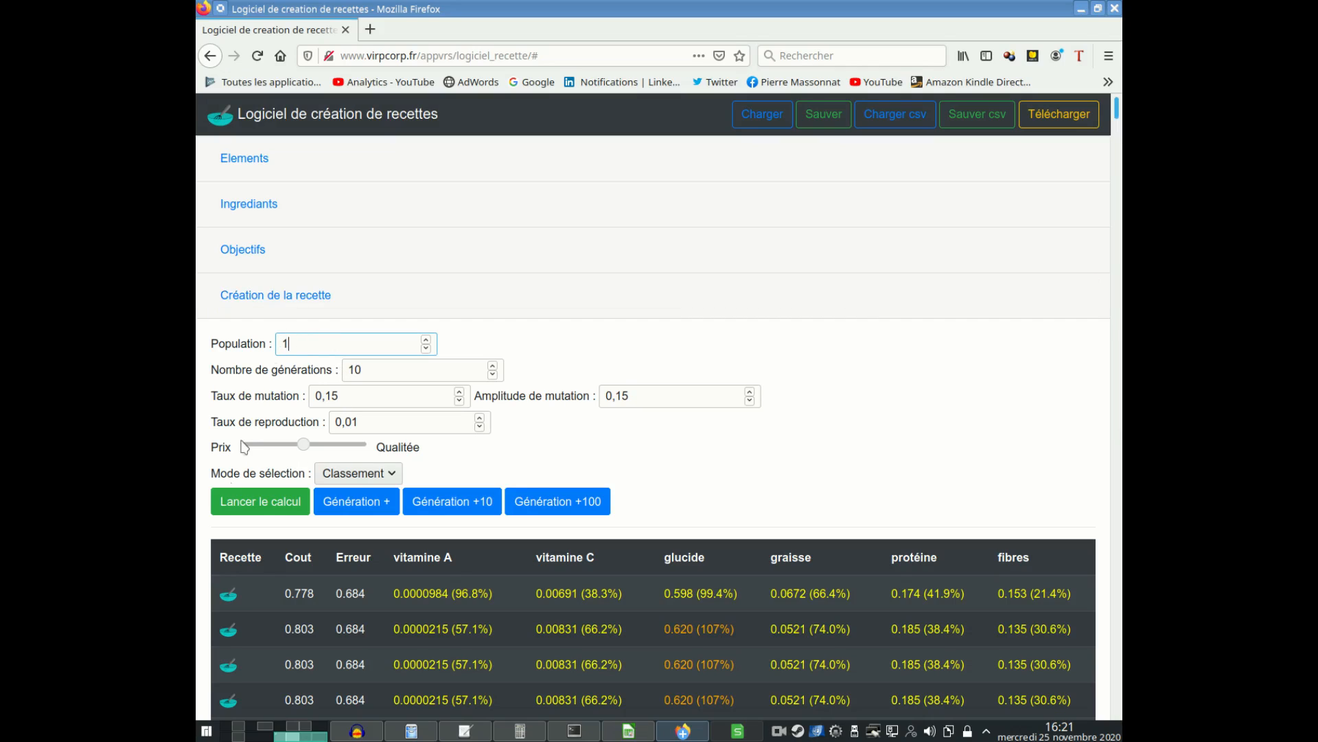
{"action": "left_click", "coordinate": [244, 504]}
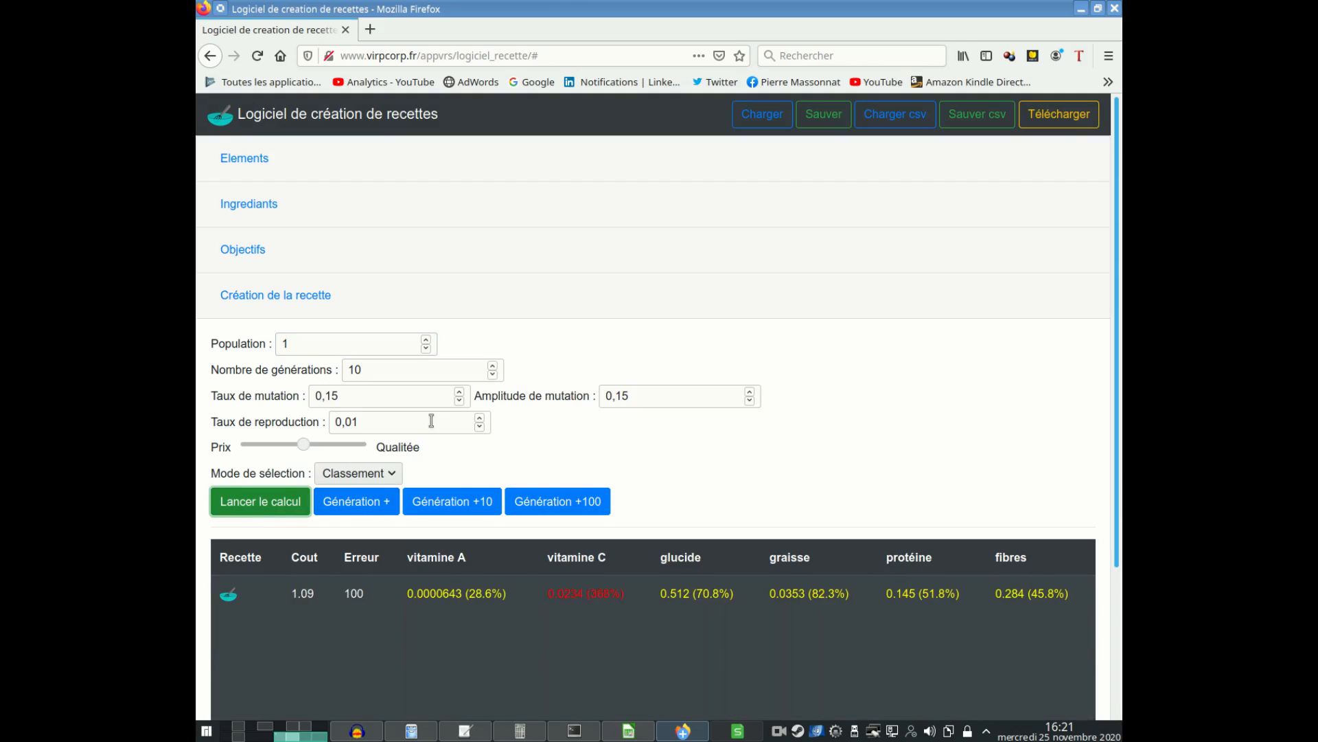
{"action": "scroll", "coordinate": [445, 476], "scroll_direction": "down", "scroll_amount": 3}
{"action": "scroll", "coordinate": [445, 475], "scroll_direction": "up", "scroll_amount": 3}
Step: Export the project as JSON, copy the script and paste it into the untitled document in Kate
{"action": "left_click", "coordinate": [824, 115]}
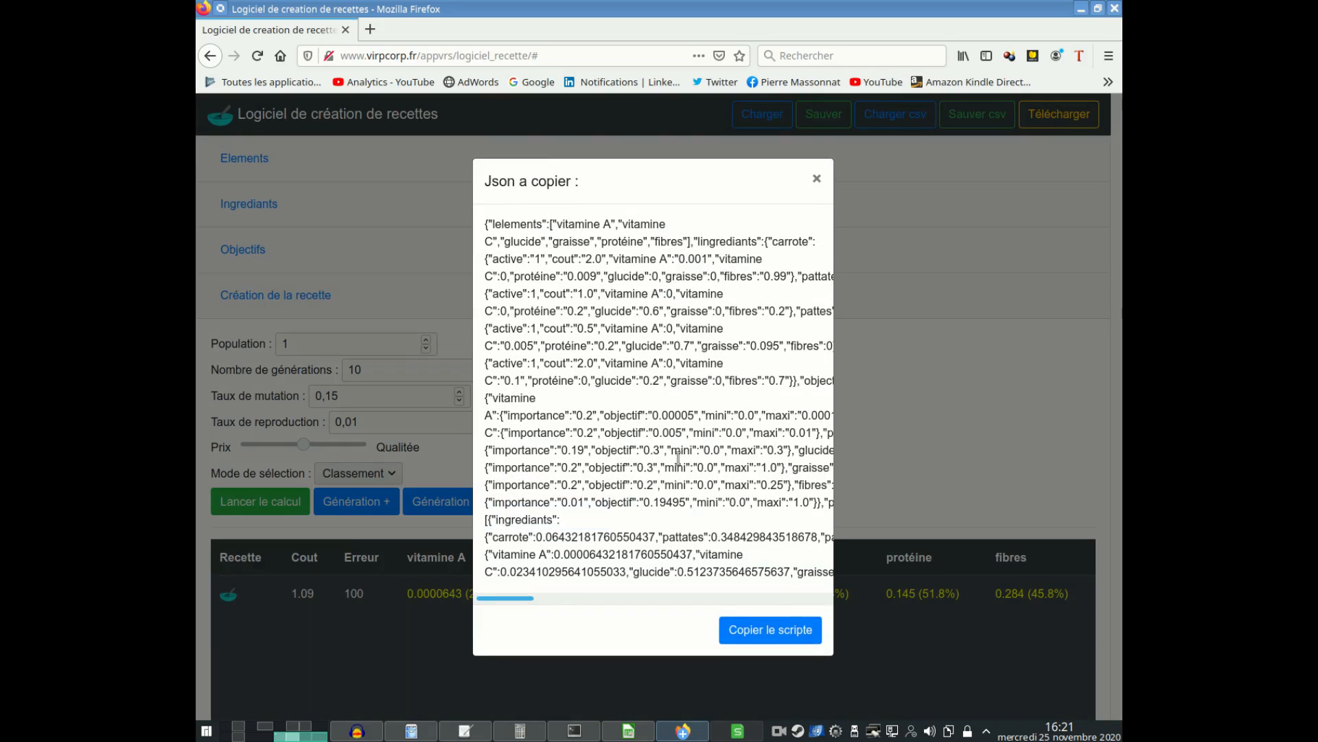
{"action": "left_click", "coordinate": [773, 630]}
{"action": "left_click", "coordinate": [465, 731]}
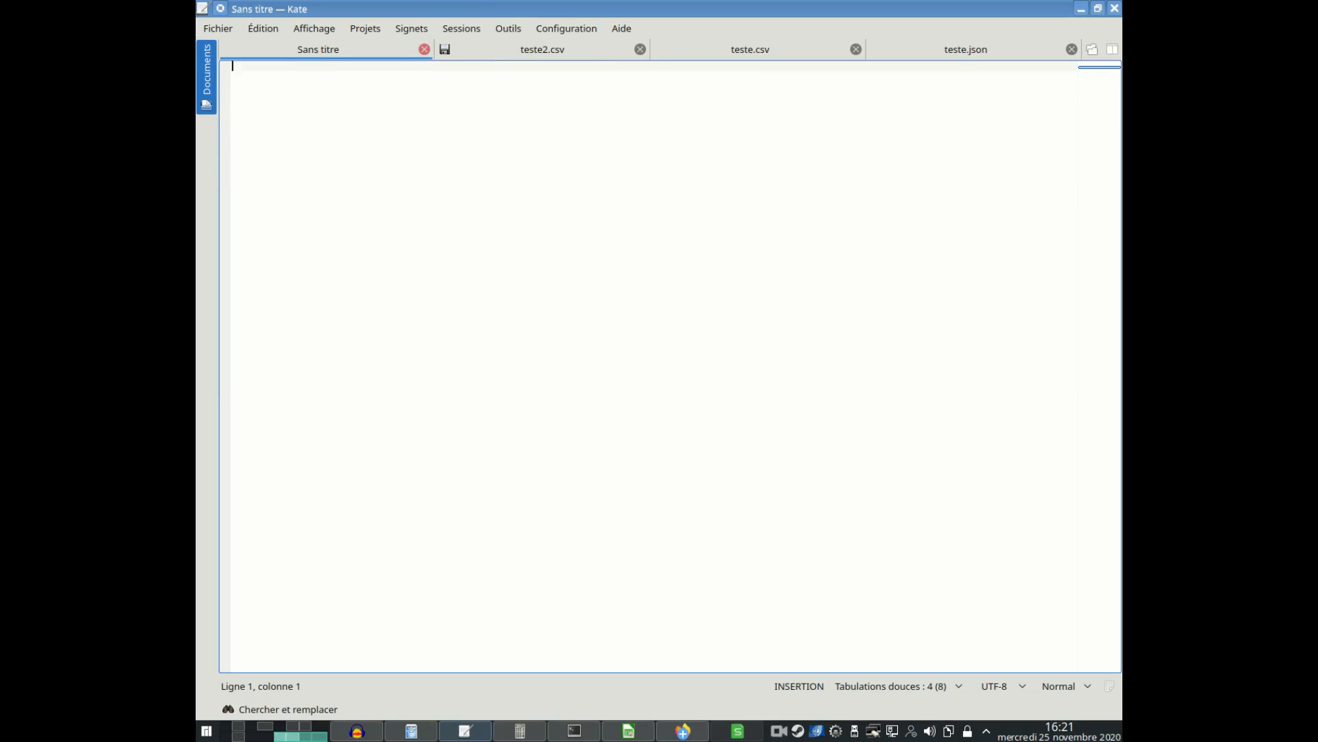
{"action": "key", "text": "ctrl+v"}
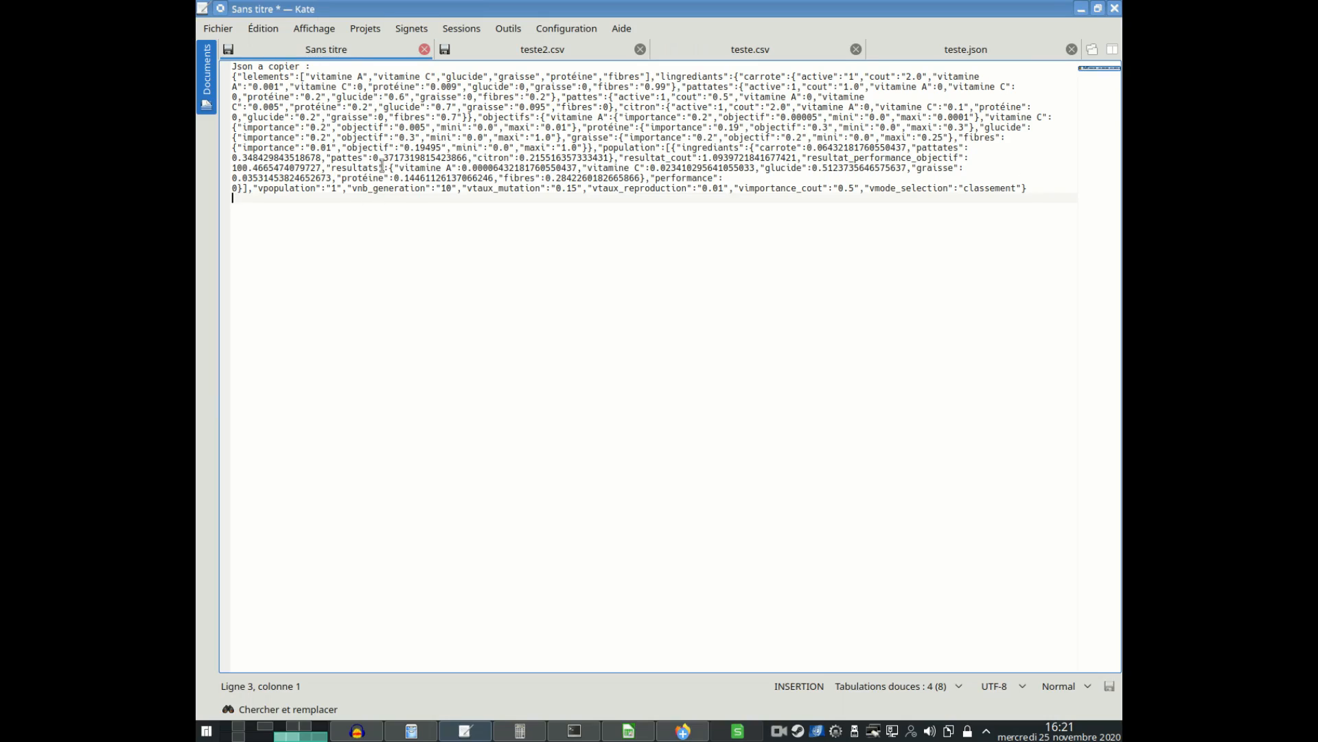
Step: Delete the "Json a copier :" heading and its leftover empty line so the document starts with the opening brace
{"action": "left_click_drag", "start_coordinate": [363, 67], "coordinate": [199, 63]}
{"action": "key", "text": "Delete"}
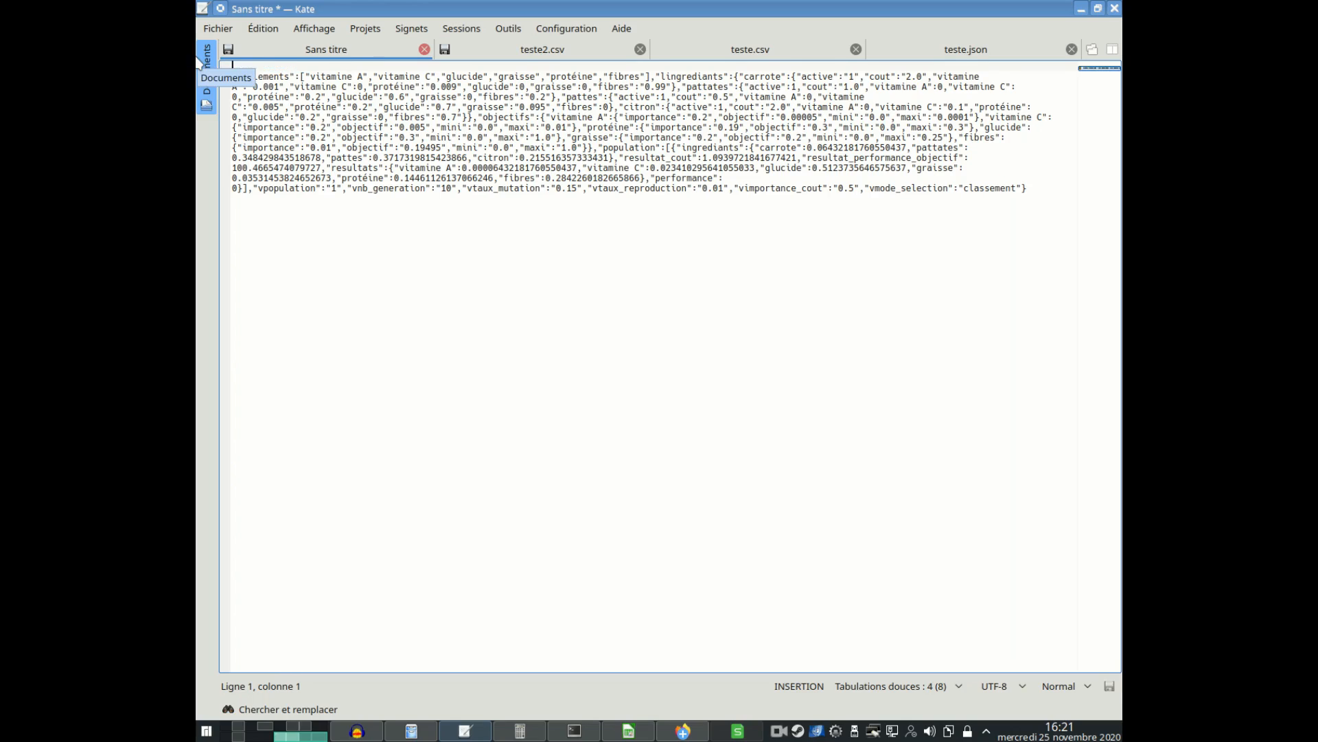
{"action": "key", "text": "Delete"}
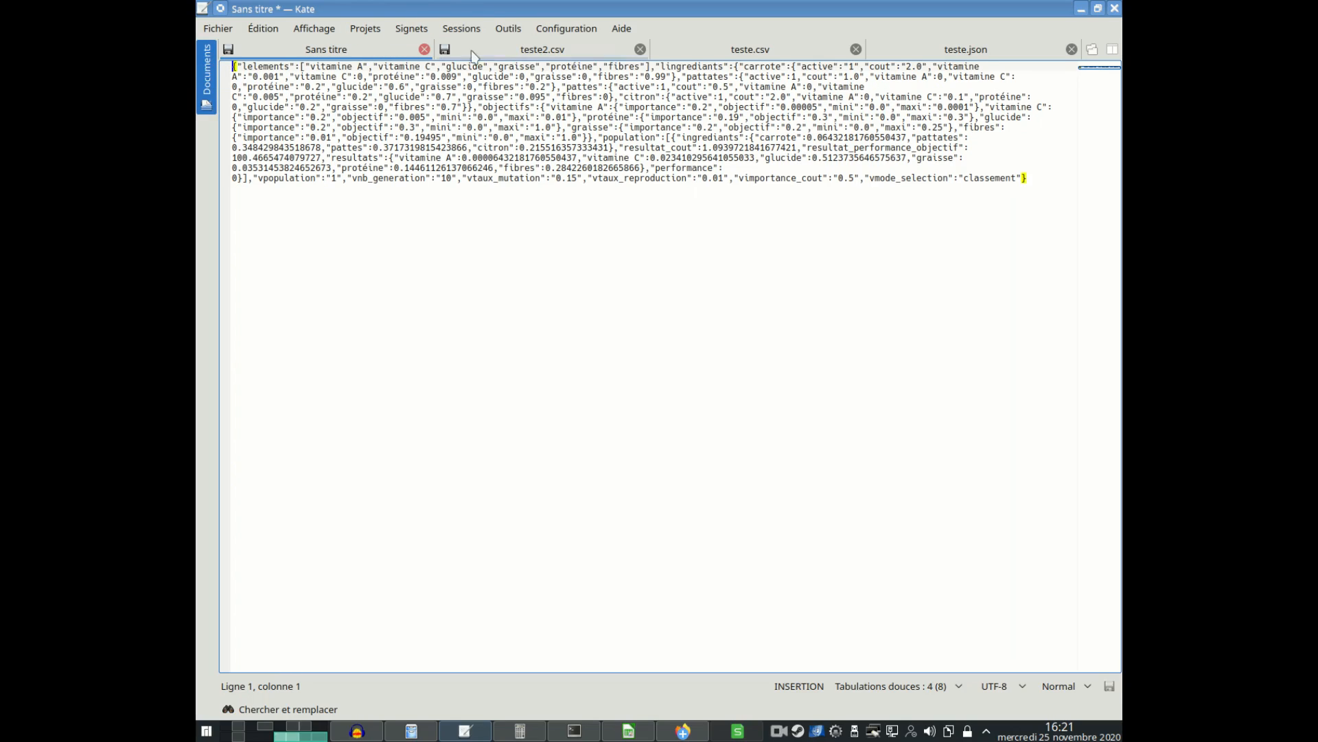
Step: Switch back to Firefox, reload the recipe page and check the Ingrediants, Objectifs and Création de la recette sections
{"action": "left_click_drag", "start_coordinate": [550, 9], "coordinate": [1317, 295]}
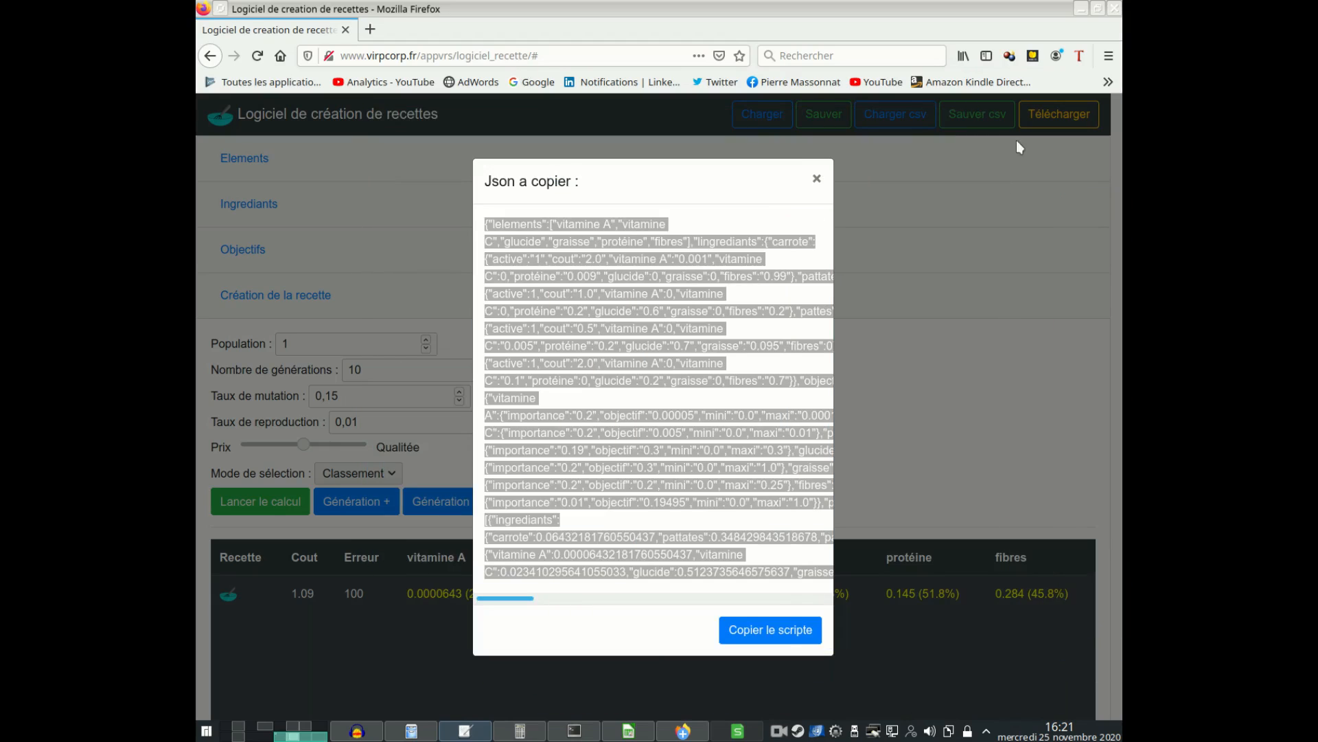
{"action": "left_click", "coordinate": [257, 56]}
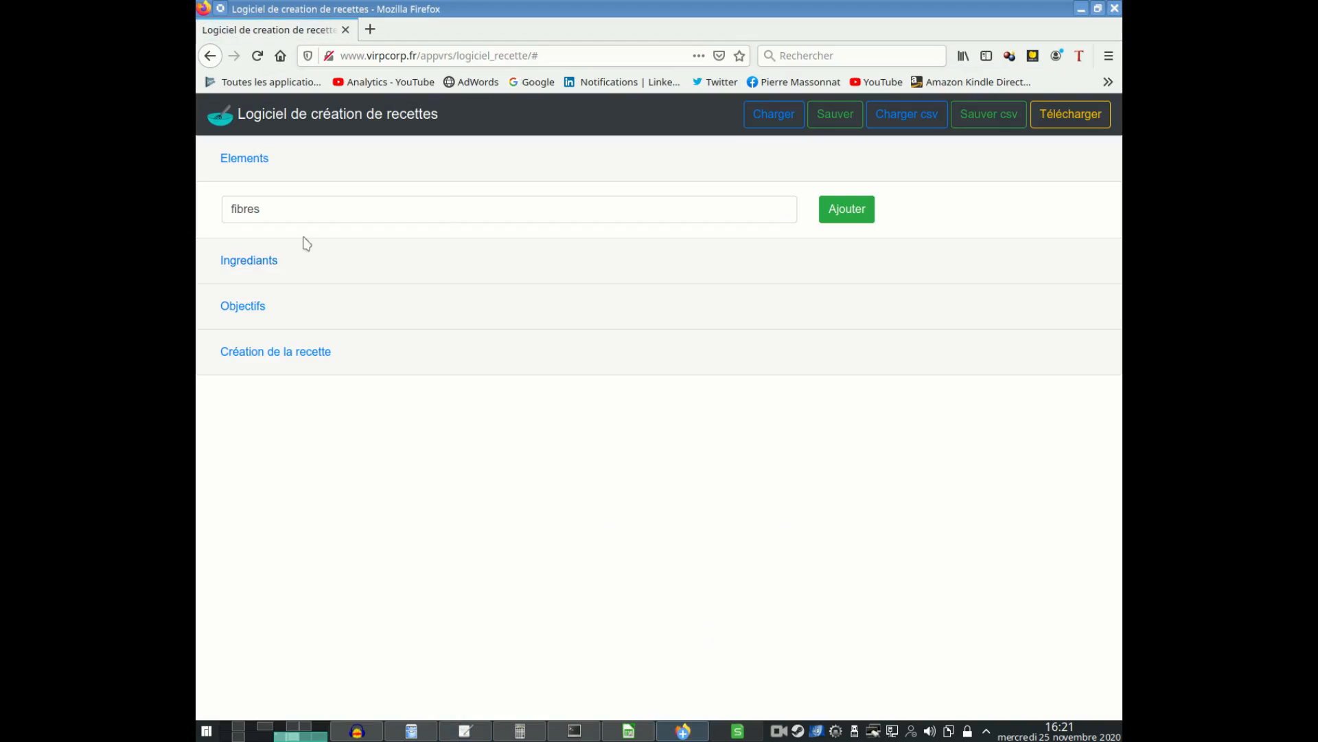
{"action": "left_click", "coordinate": [273, 260]}
{"action": "left_click", "coordinate": [263, 302]}
{"action": "left_click", "coordinate": [299, 330]}
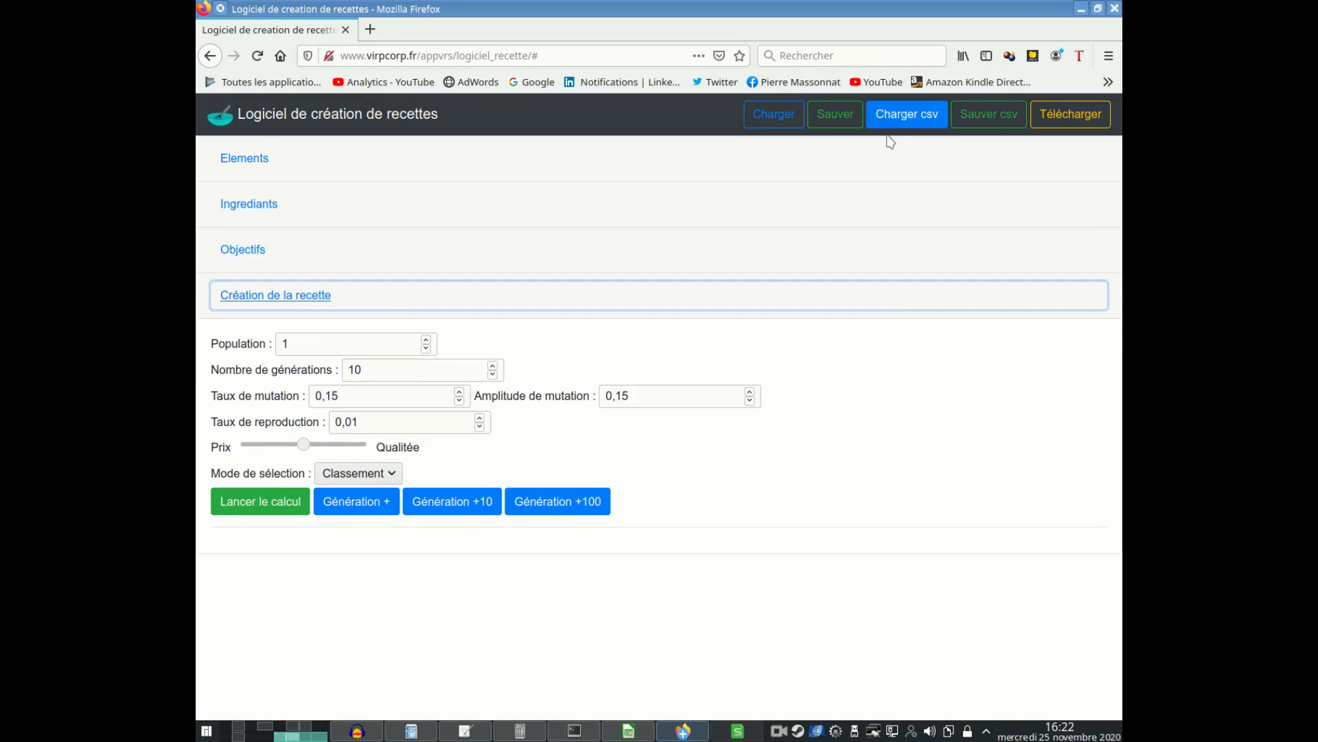
Step: Copy the entire JSON script from the Kate document and load it into the recipe tool
{"action": "left_click", "coordinate": [764, 122]}
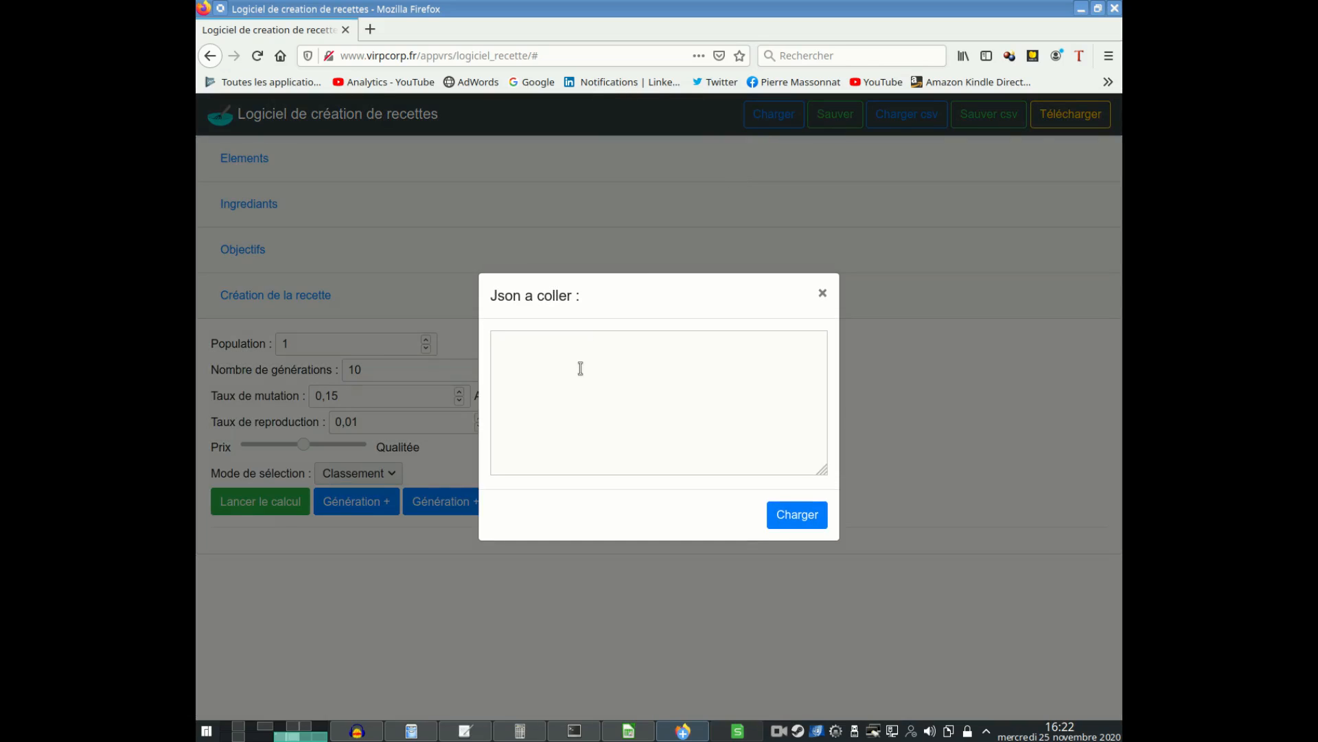
{"action": "key", "text": "alt+Tab"}
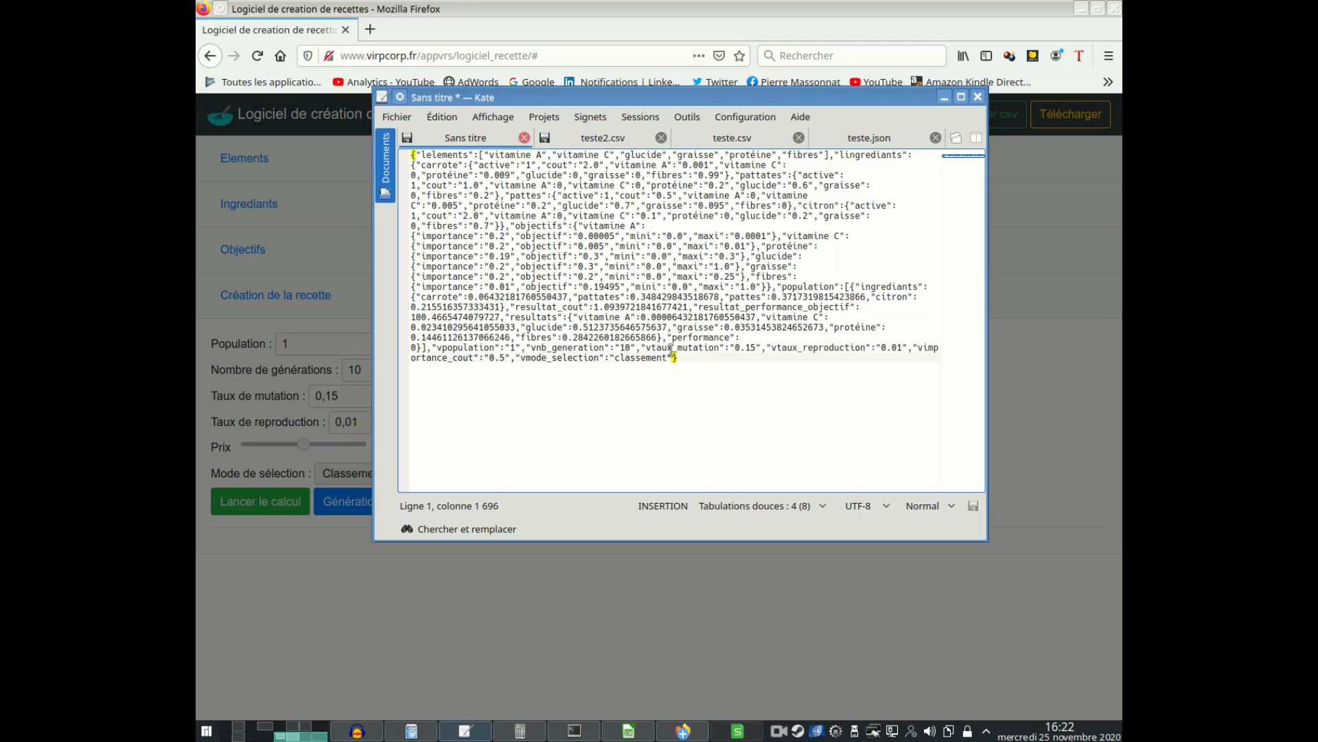
{"action": "key", "text": "ctrl+a"}
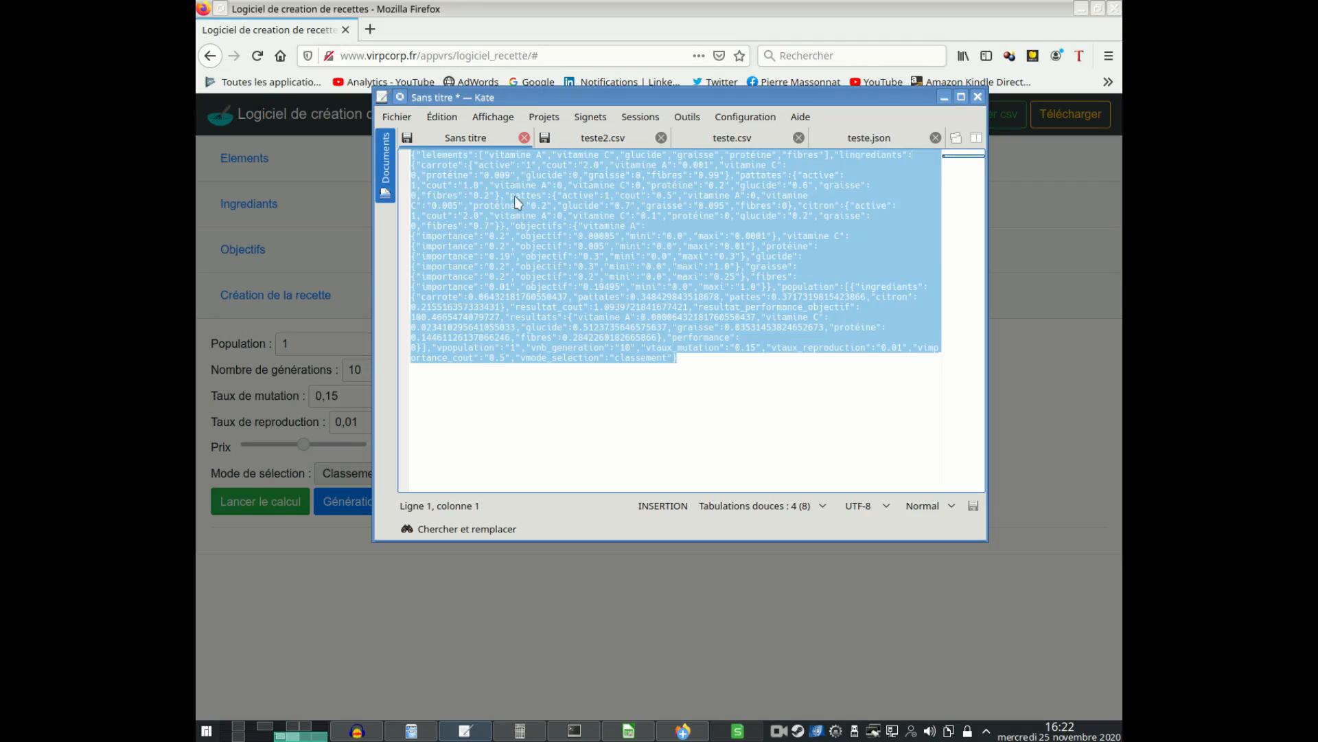
{"action": "left_click", "coordinate": [944, 98]}
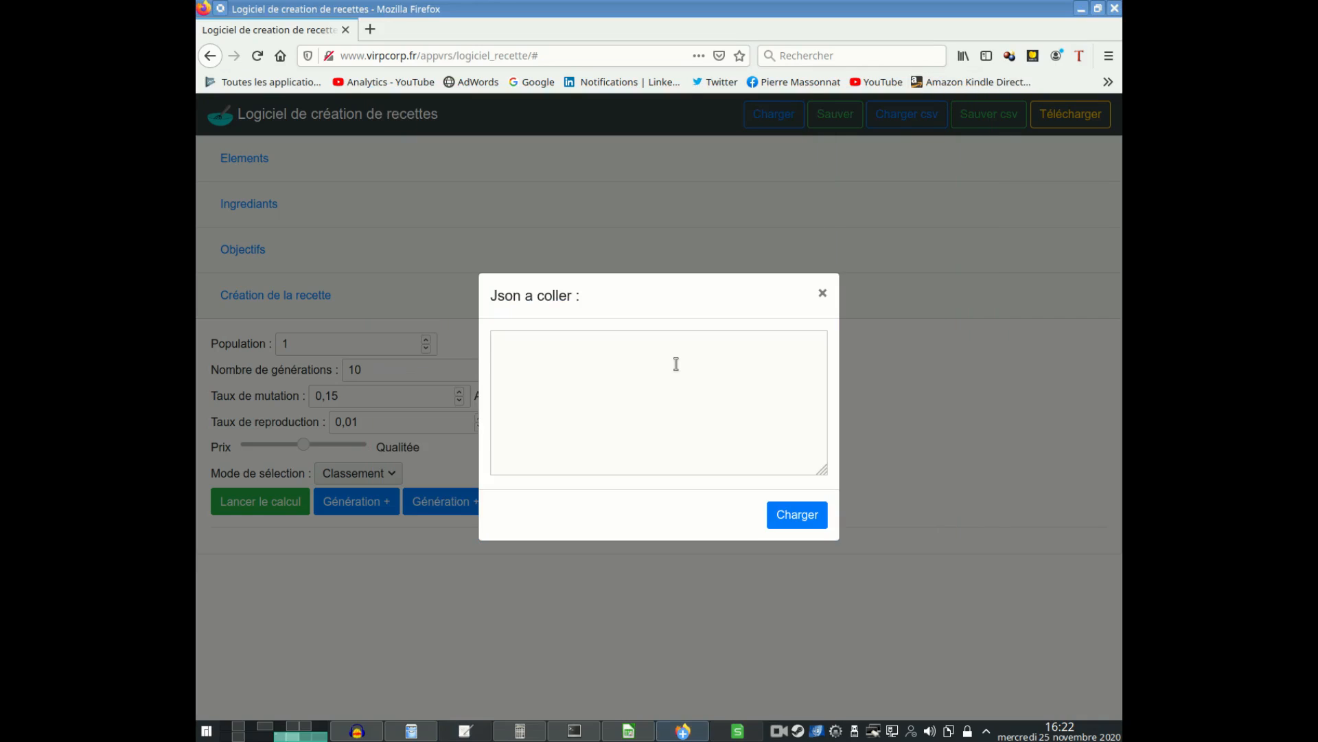
{"action": "key", "text": "ctrl+v"}
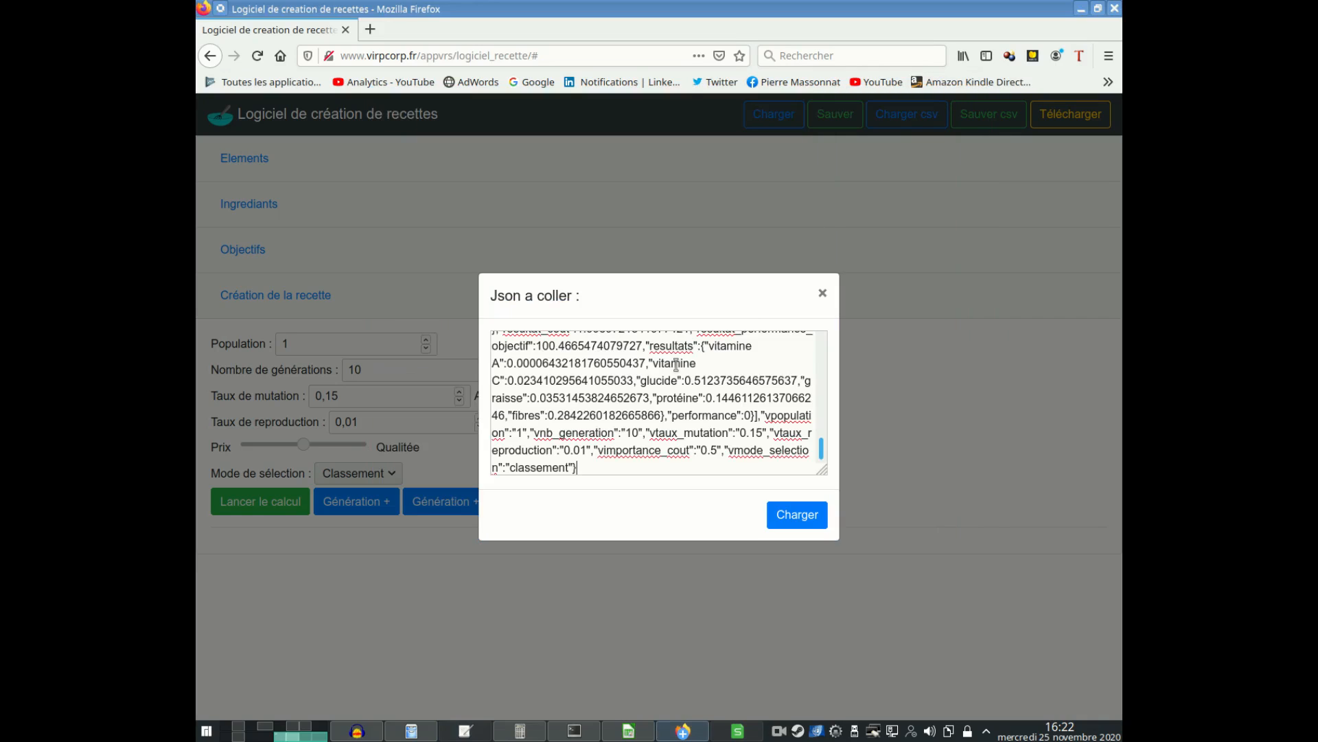
{"action": "left_click", "coordinate": [789, 515]}
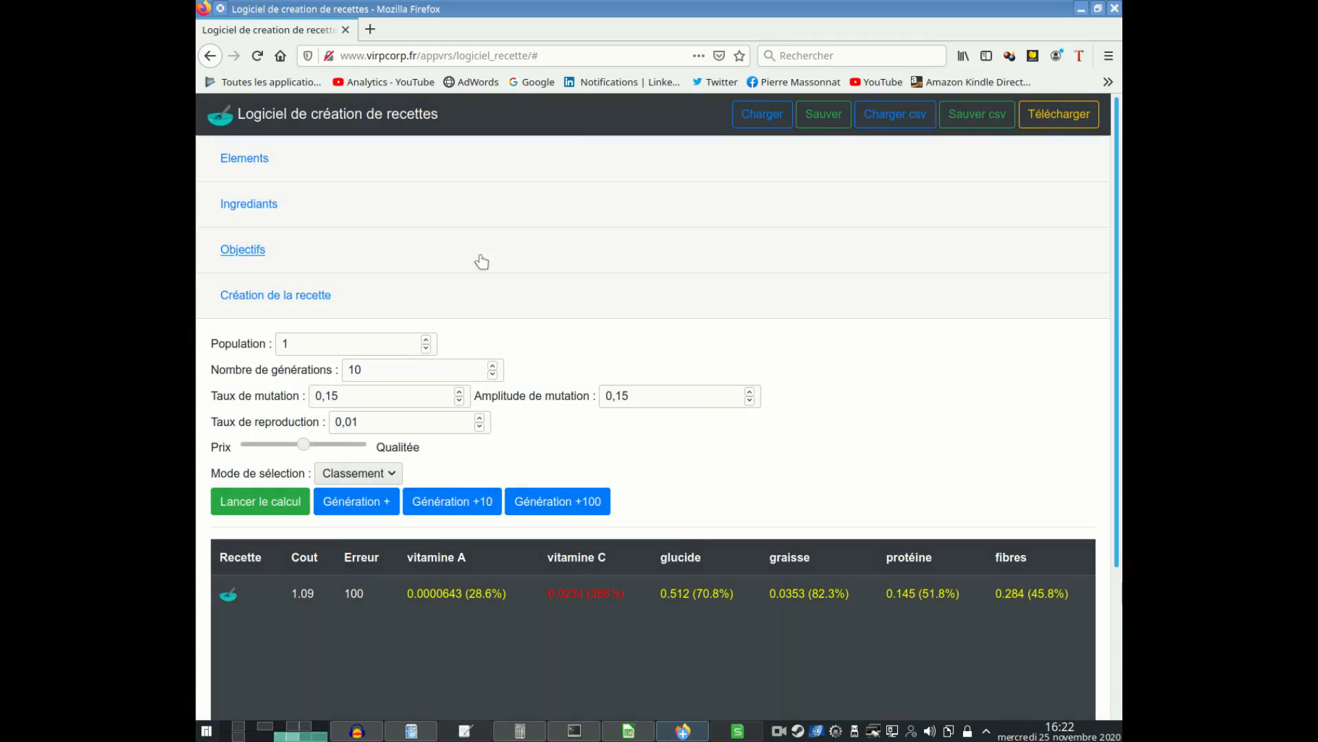
Step: Check the loaded data in the Elements, Ingrediants and Objectifs sections of the recipe tool
{"action": "left_click", "coordinate": [269, 162]}
{"action": "left_click", "coordinate": [255, 475]}
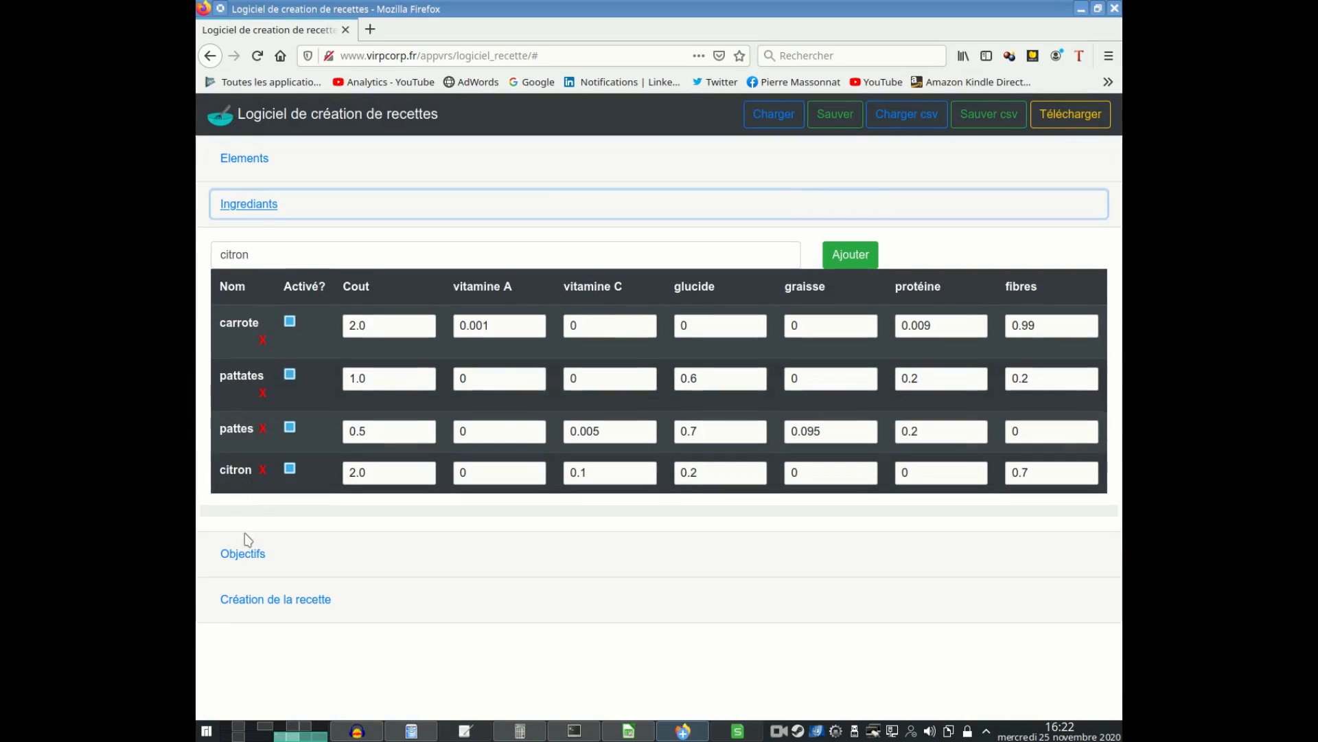
{"action": "left_click", "coordinate": [249, 546]}
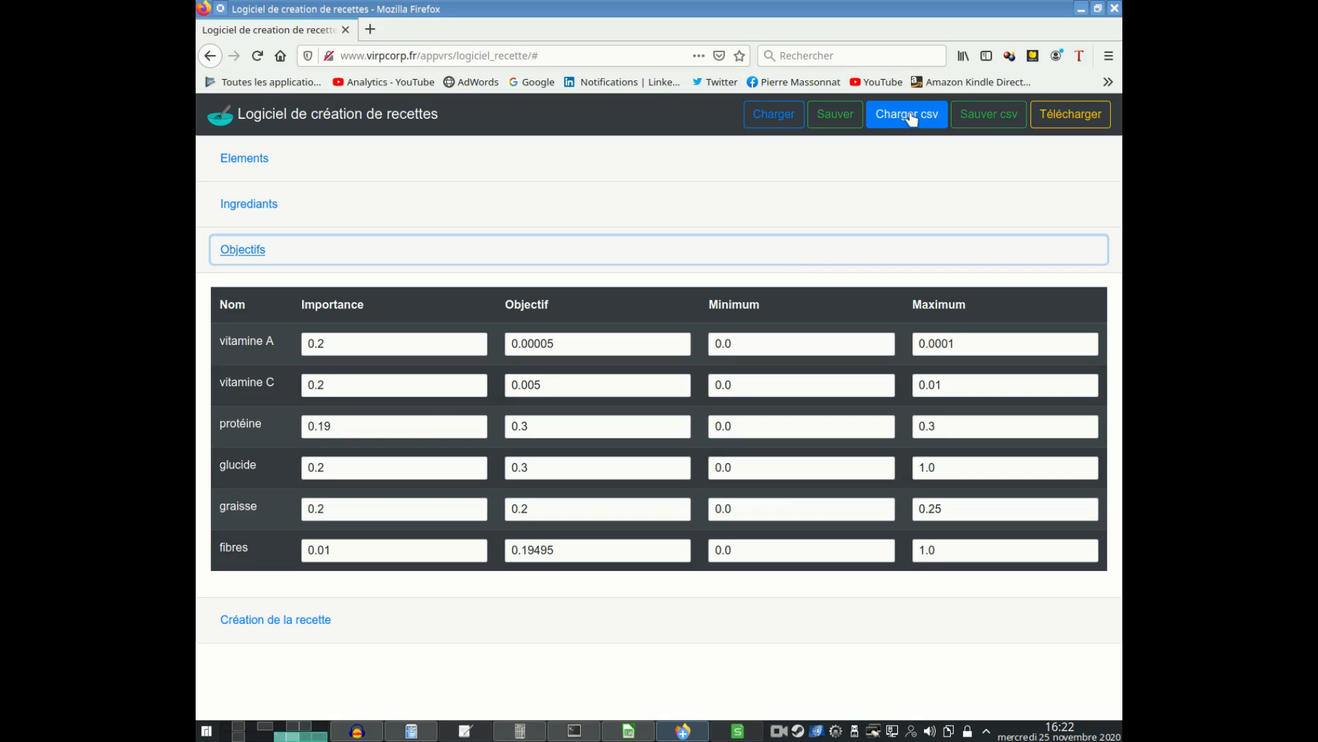
Step: Export the ingredients as CSV, copy the script and paste it into a new Kate document
{"action": "left_click", "coordinate": [994, 123]}
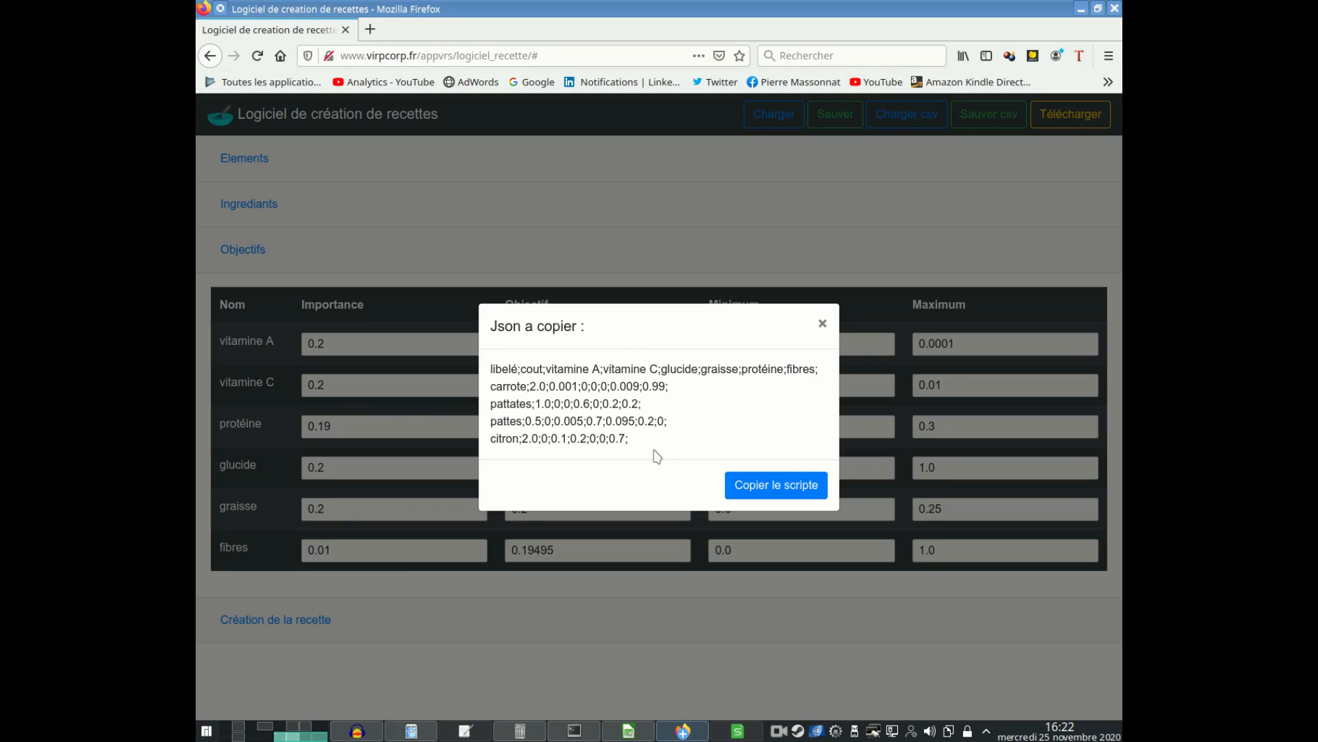
{"action": "left_click", "coordinate": [769, 485]}
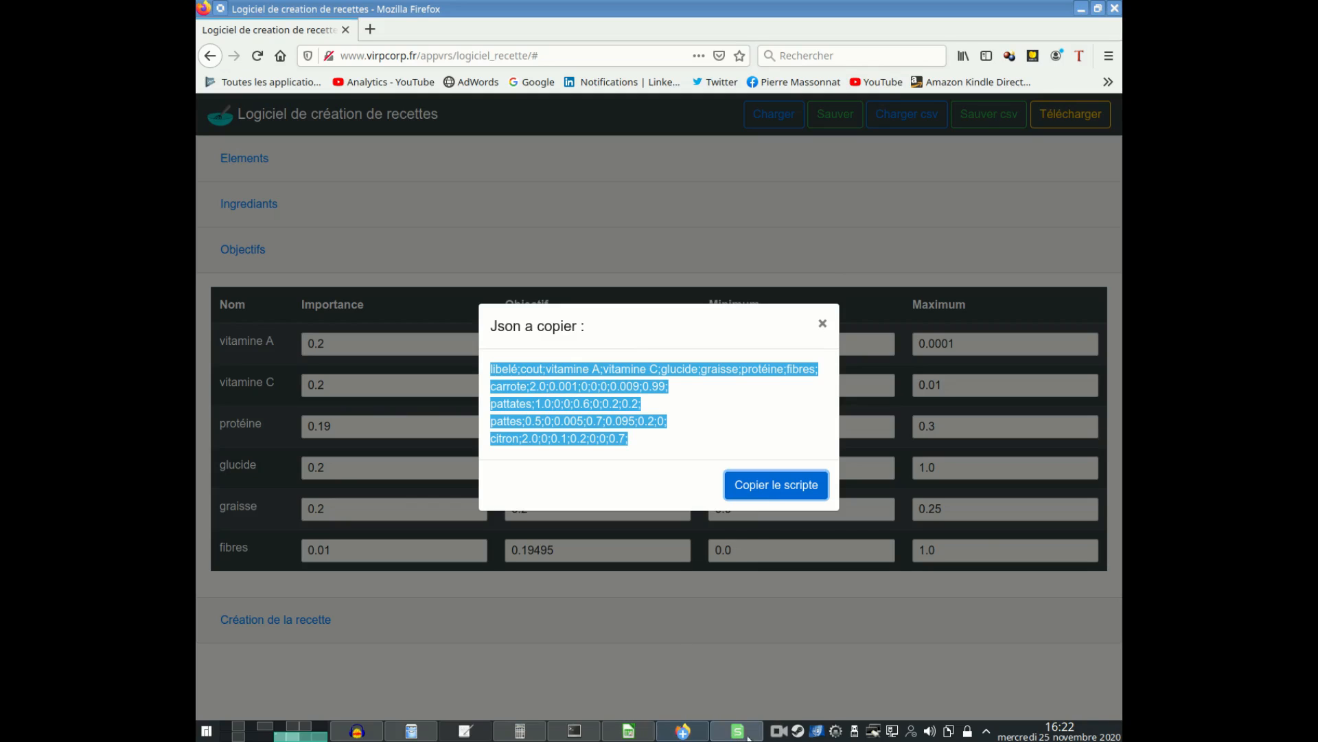
{"action": "left_click", "coordinate": [465, 731]}
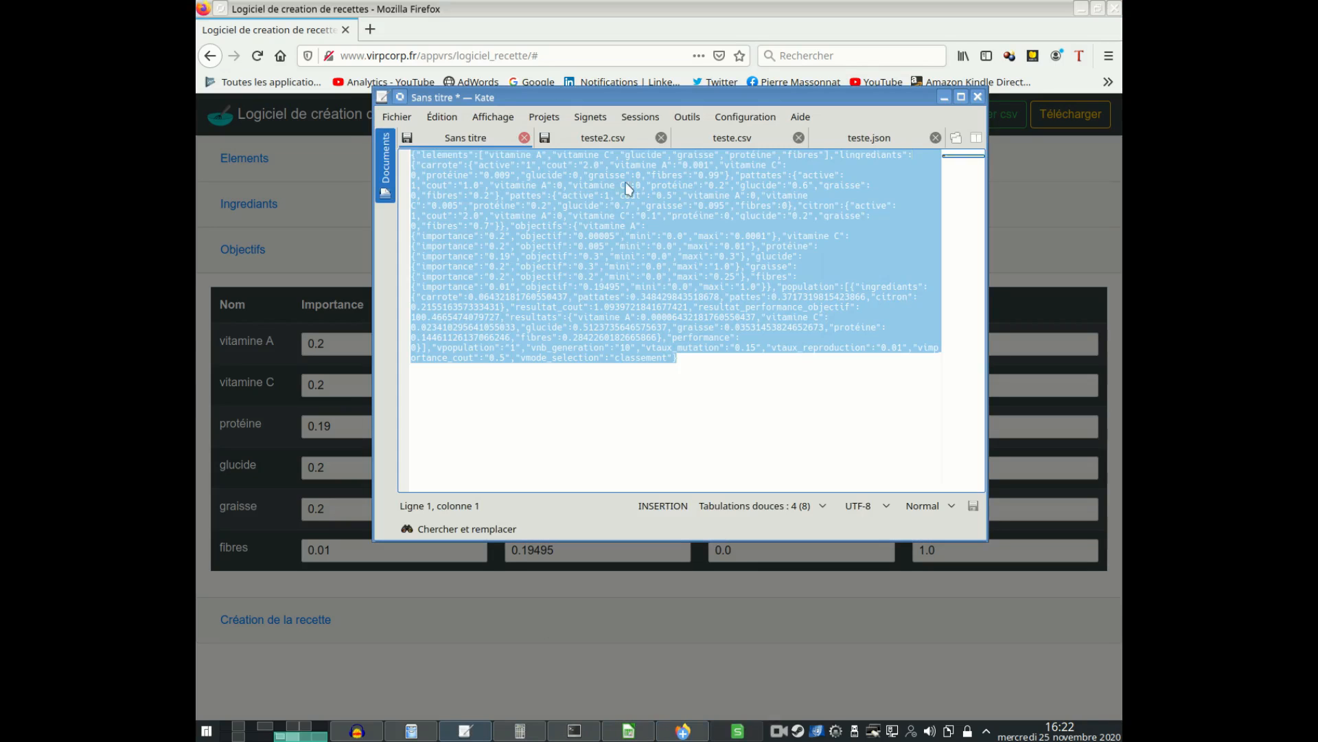
{"action": "left_click", "coordinate": [398, 118]}
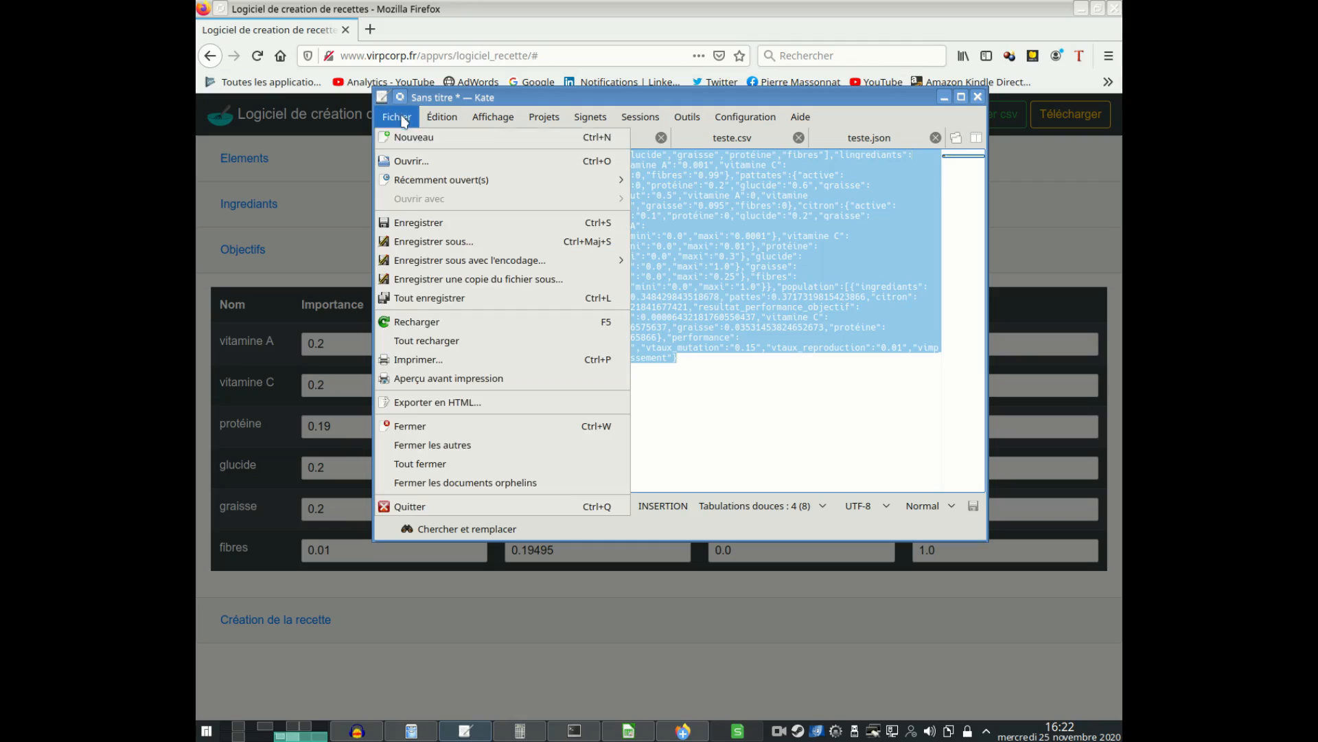
{"action": "left_click", "coordinate": [426, 138]}
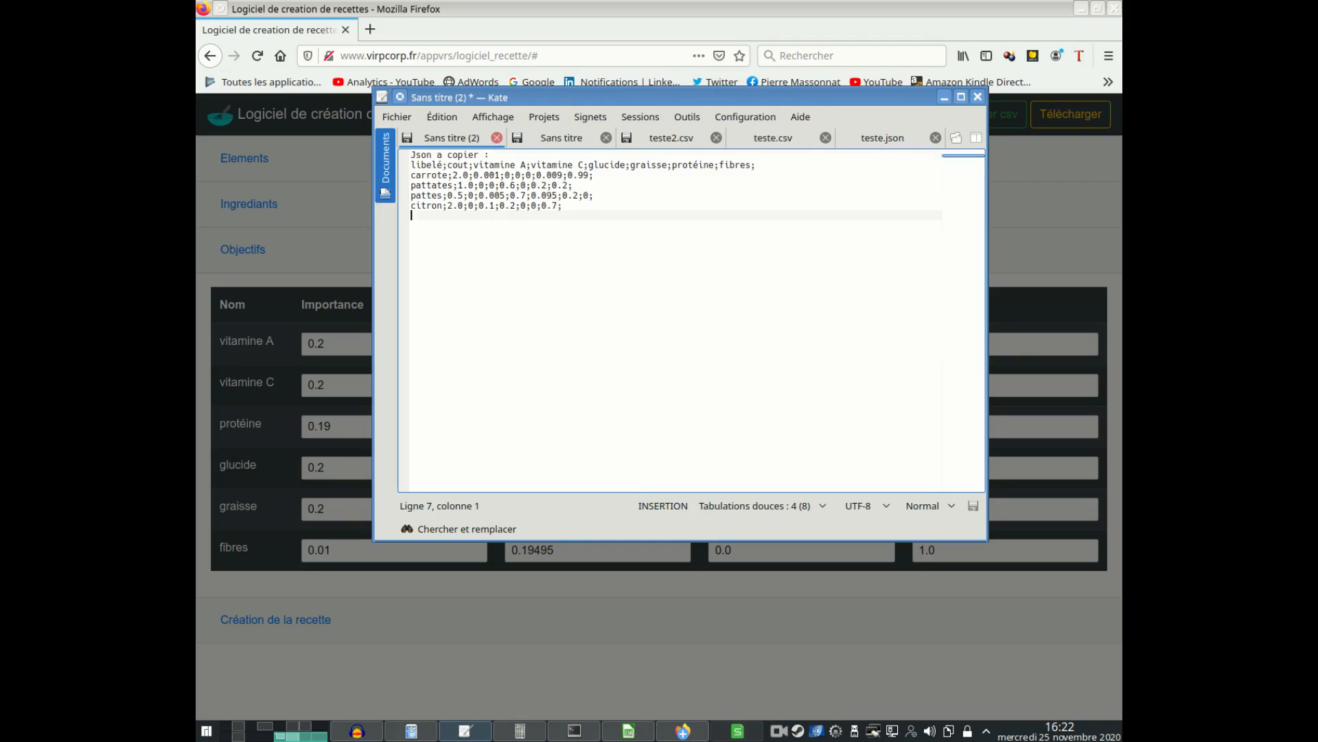
{"action": "type", "text": "Json a copier : libelé;cout;vitamine A;vitamine C;glucide;graisse;protéine;fibres; carrote;2.0;0.001;0;0;0;0.009;0.99; pattates;1.0;0;0;0.6;0;0.2;0.2; pattes;0.5;0;0.005;0.7;0.095;0.2;0; citron;2.0;0;0.1;0.2;0;0;0.7;"}
Step: Delete the "Json a copier :" heading and its empty line so the CSV starts with the column names
{"action": "left_click", "coordinate": [495, 165]}
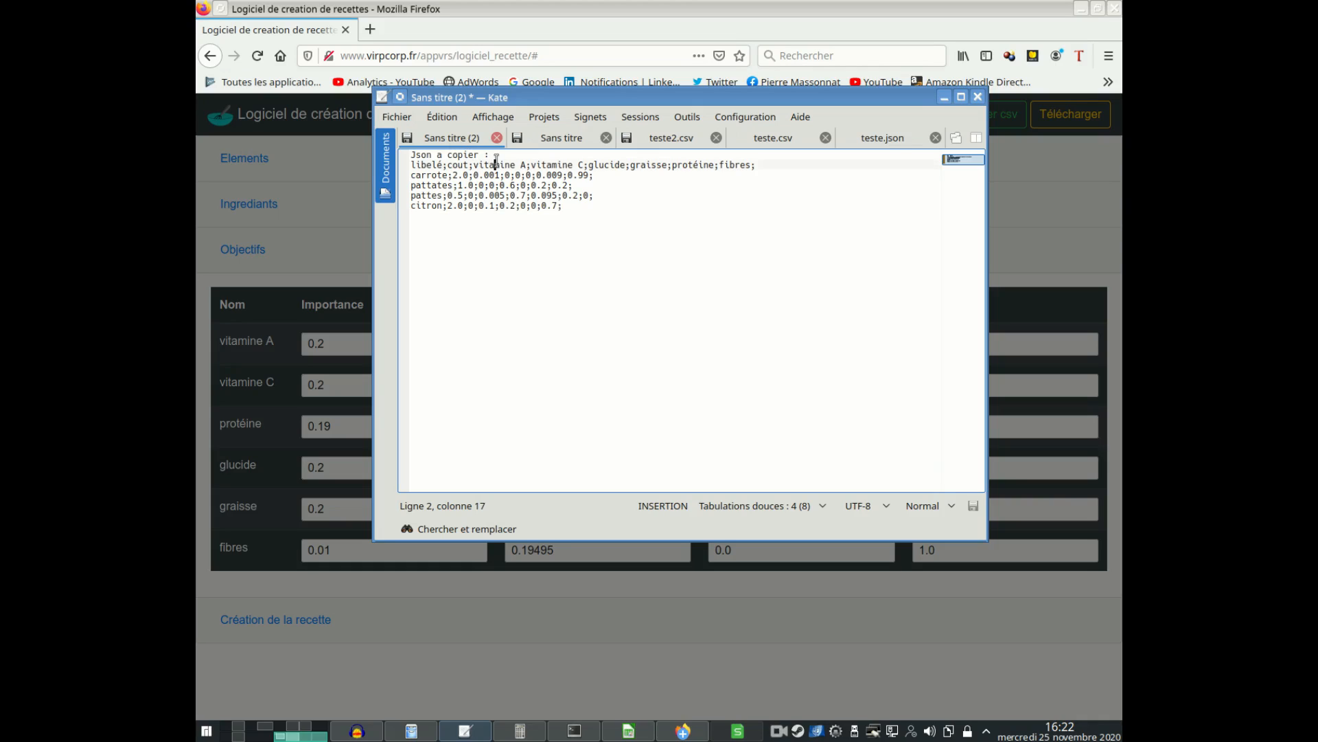
{"action": "left_click_drag", "start_coordinate": [499, 155], "coordinate": [350, 150]}
{"action": "key", "text": "Delete"}
{"action": "key", "text": "Delete"}
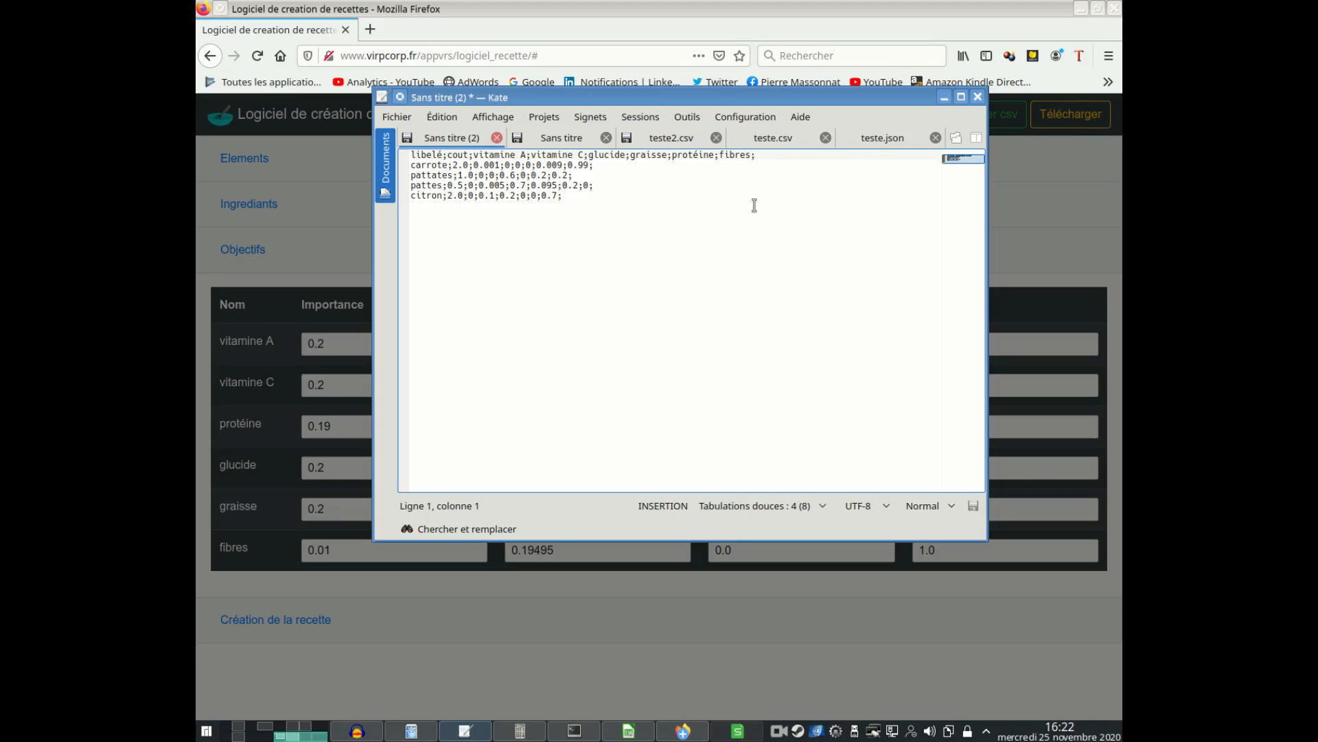
Step: Minimize the Kate window and close the CSV export dialog in the recipe tool
{"action": "left_click", "coordinate": [741, 733]}
{"action": "left_click", "coordinate": [742, 734]}
{"action": "left_click", "coordinate": [410, 732]}
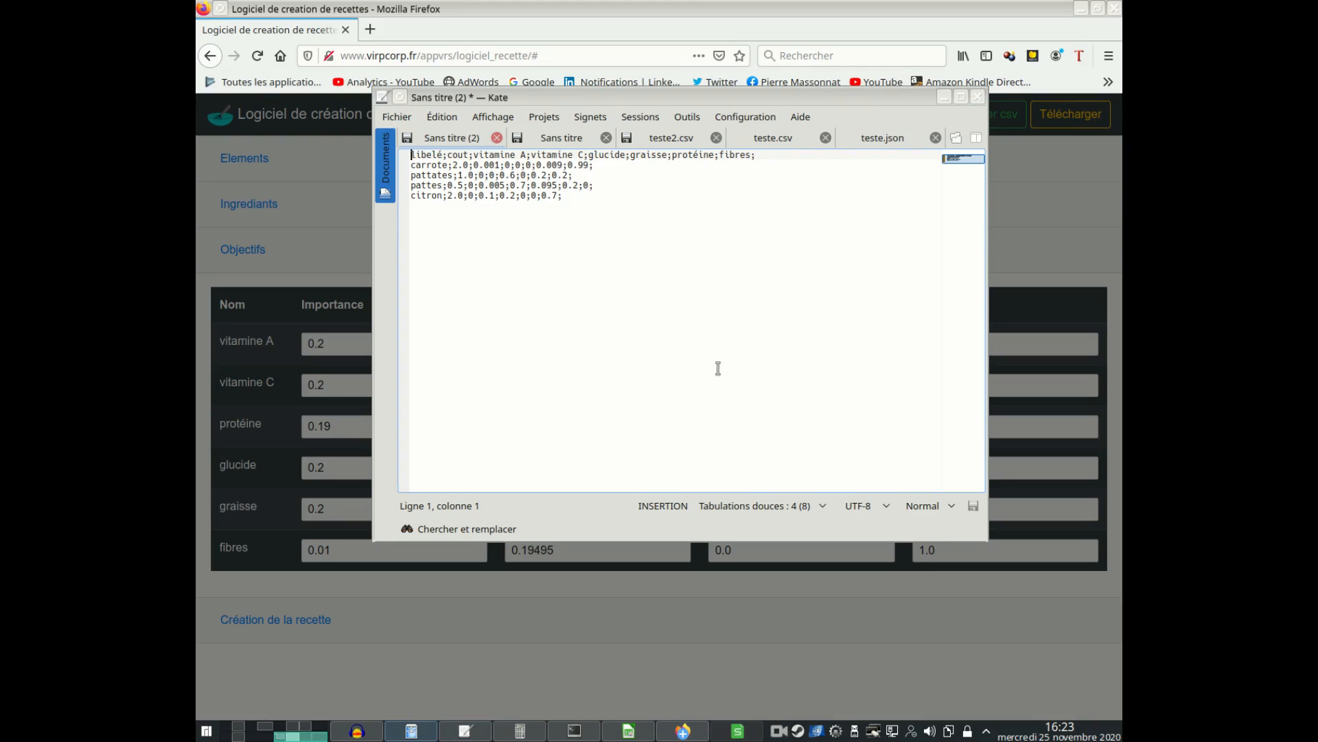
{"action": "left_click", "coordinate": [944, 98]}
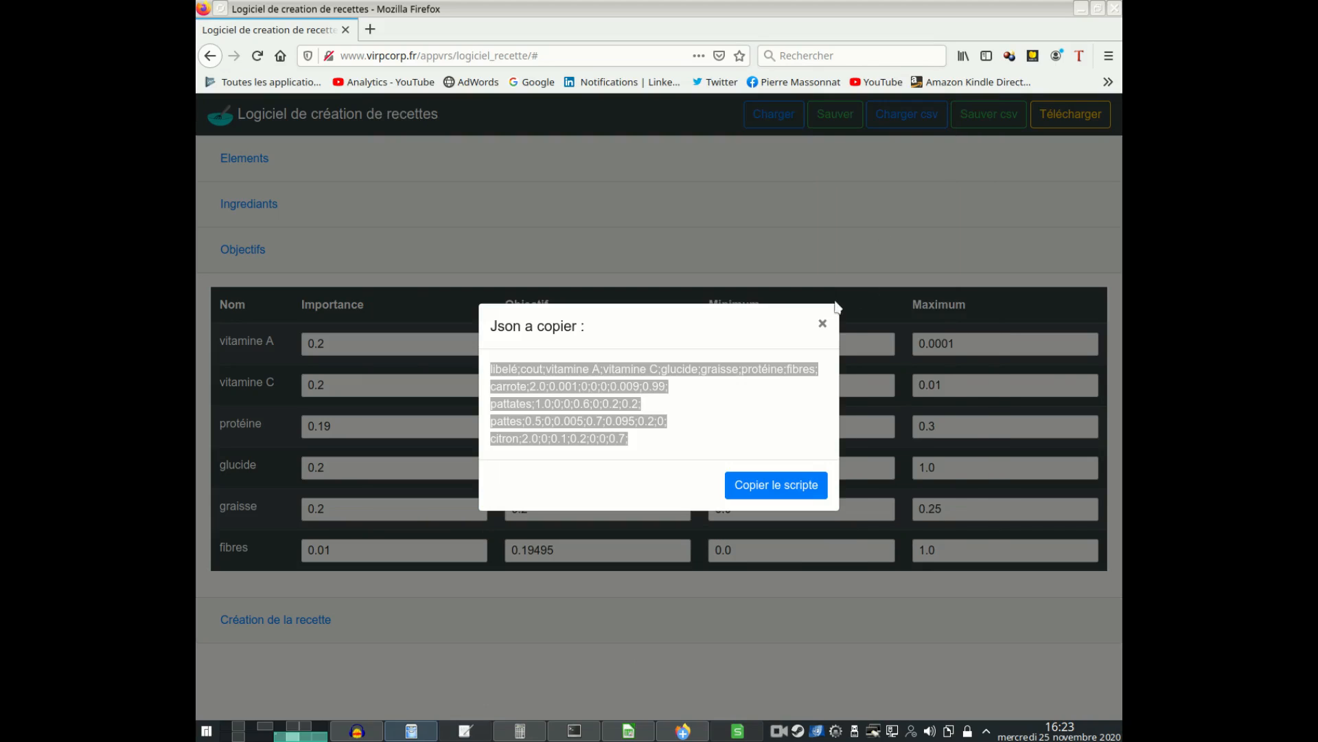
{"action": "left_click", "coordinate": [822, 323]}
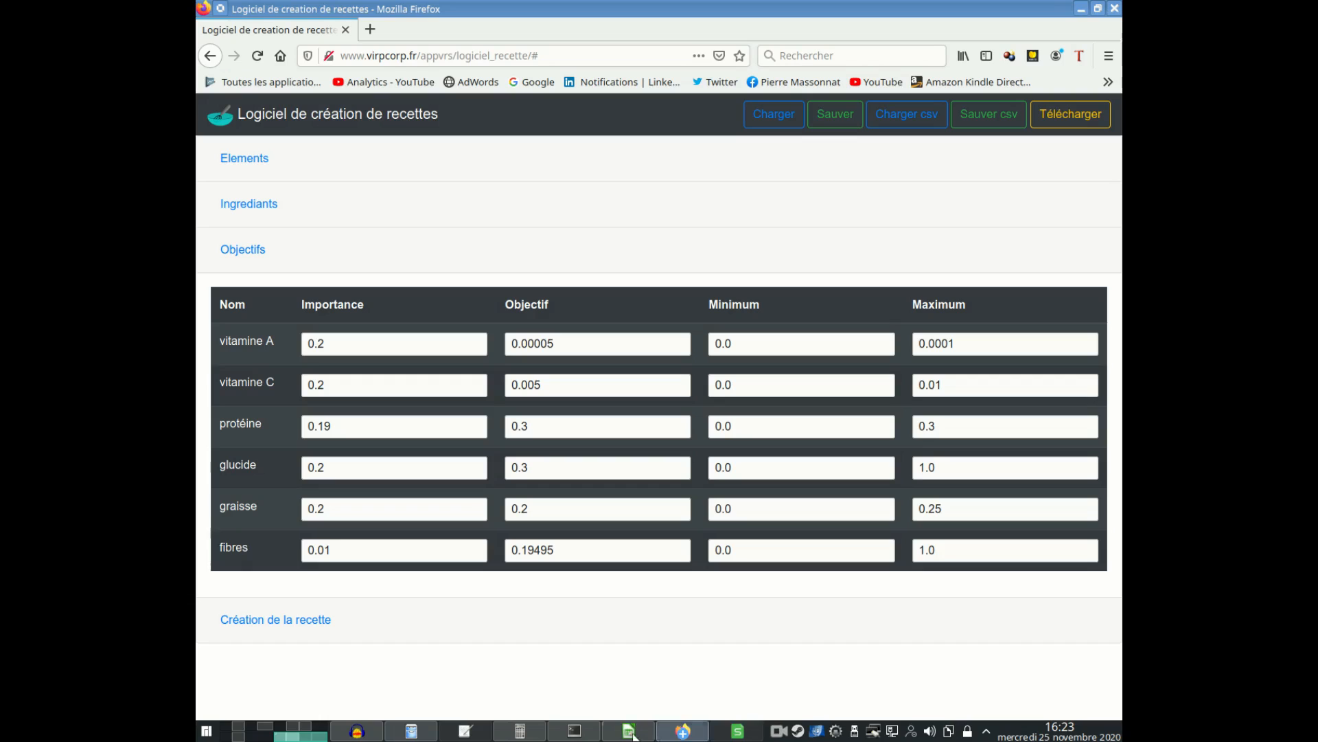
Step: Switch to recette_fertilisant.ods in LibreOffice Calc and copy the ingredient table E2:Z35 from Feuille1
{"action": "left_click", "coordinate": [633, 735]}
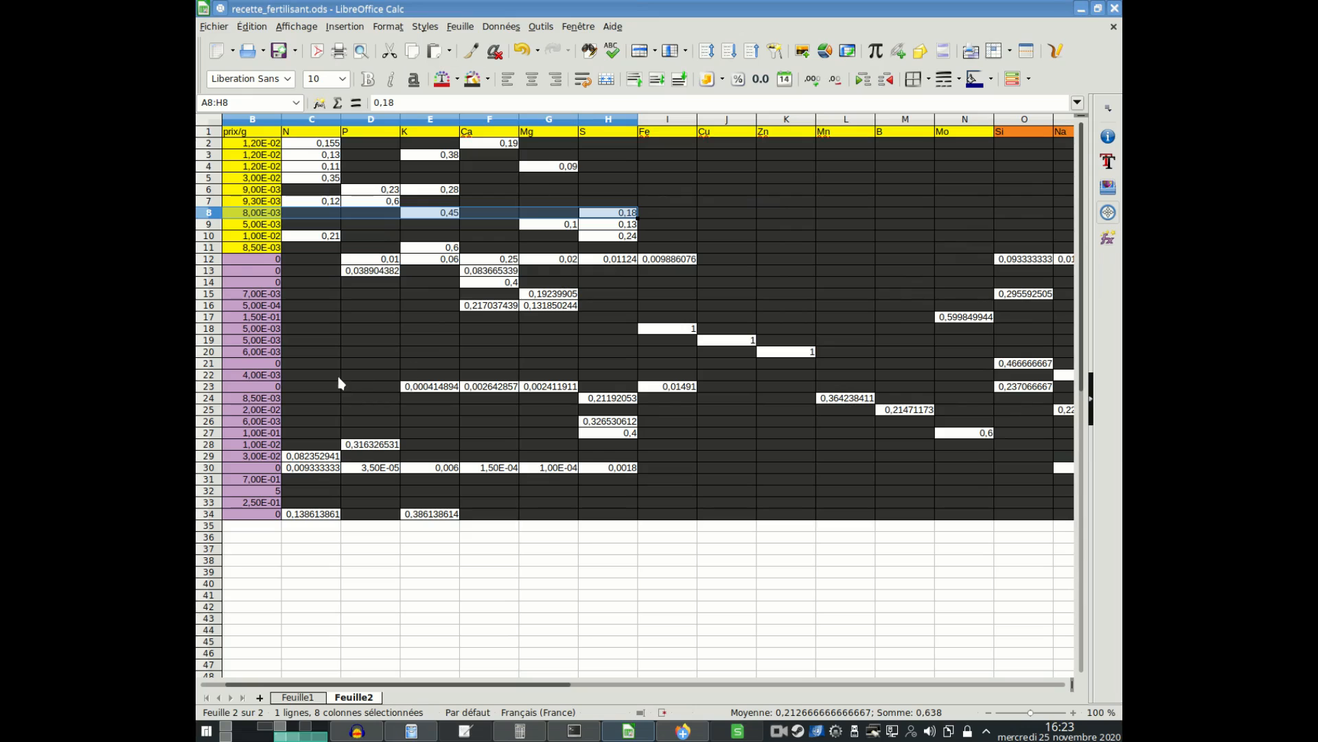
{"action": "left_click", "coordinate": [295, 697]}
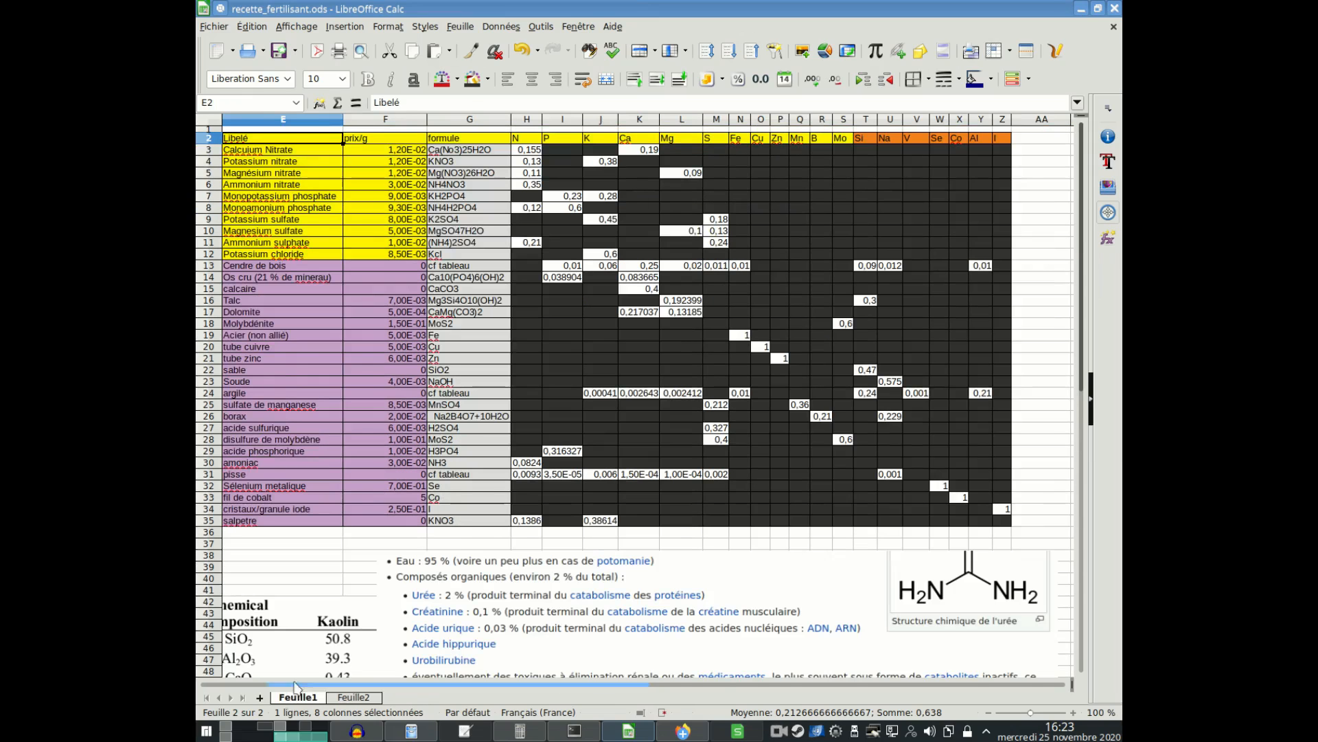
{"action": "left_click_drag", "start_coordinate": [594, 687], "coordinate": [464, 667]}
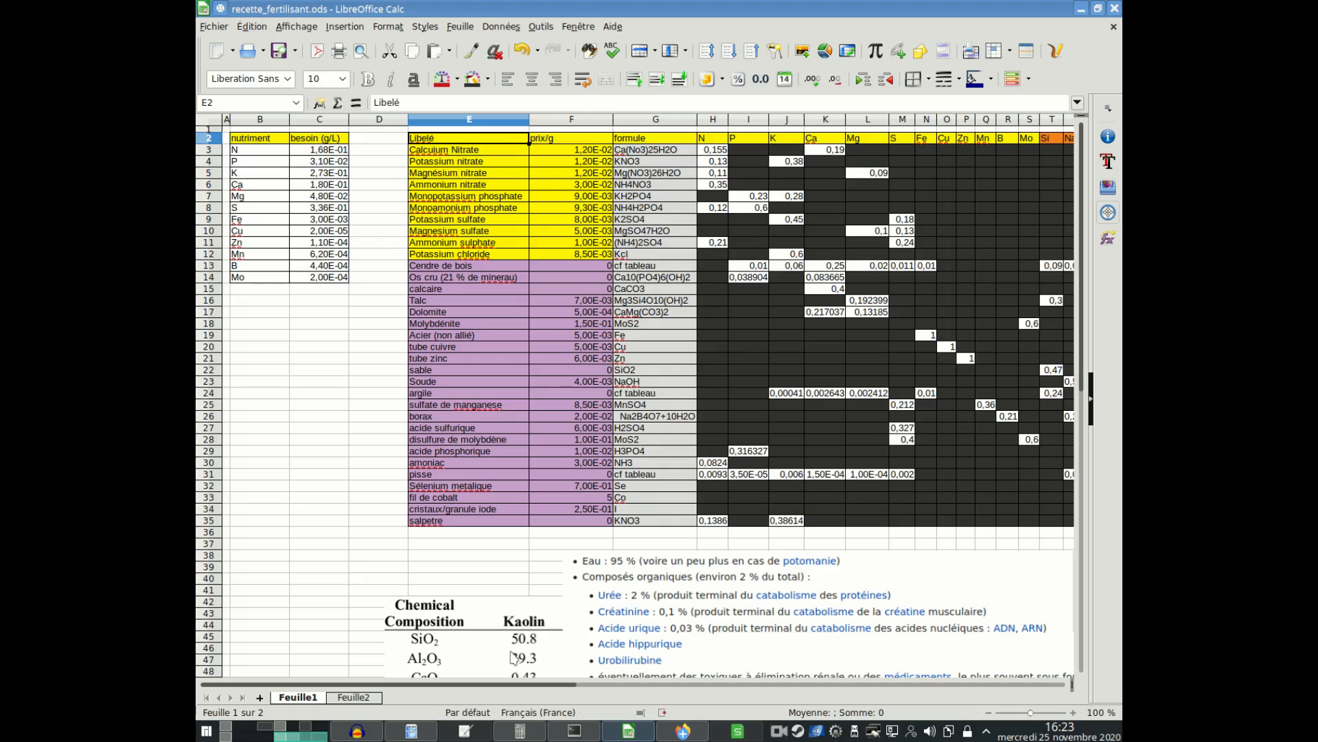
{"action": "left_click_drag", "start_coordinate": [521, 686], "coordinate": [559, 689]}
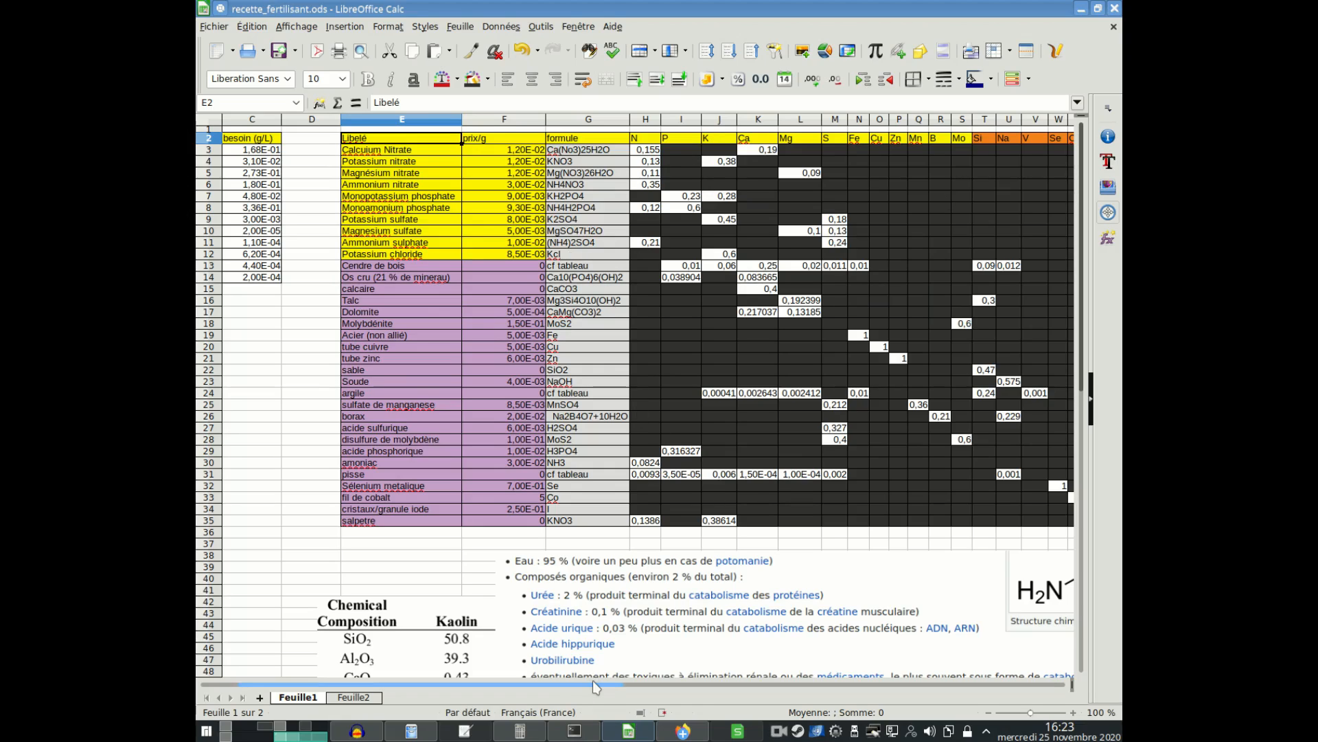
{"action": "left_click_drag", "start_coordinate": [596, 687], "coordinate": [630, 682]}
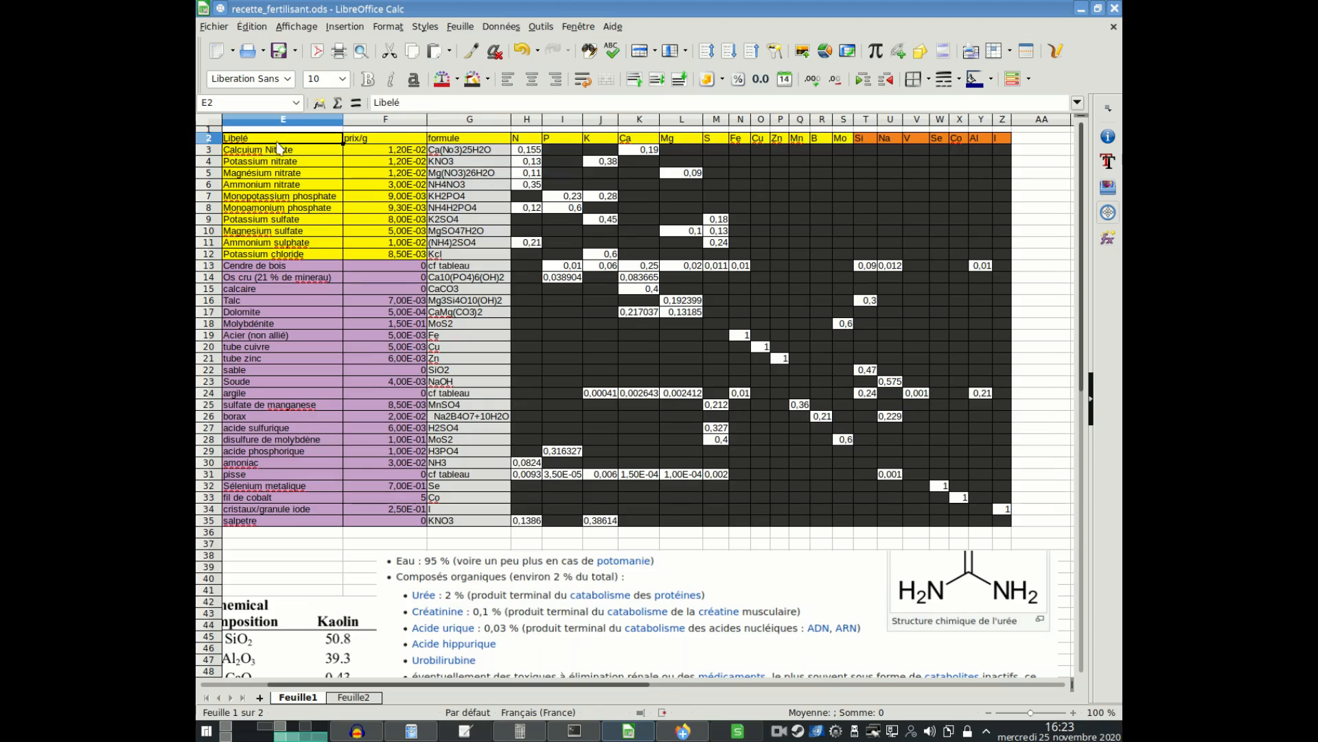
{"action": "left_click_drag", "start_coordinate": [276, 138], "coordinate": [1010, 523]}
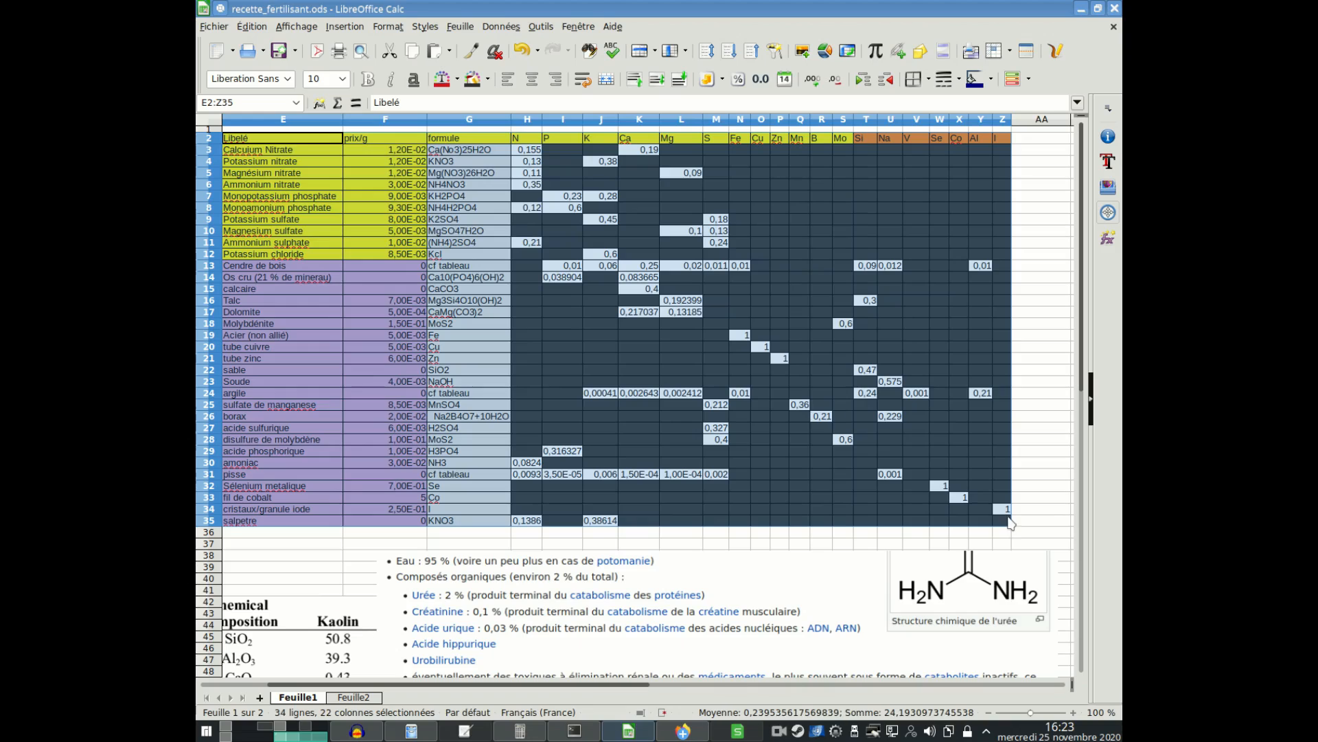
{"action": "key", "text": "ctrl+c"}
Step: Switch to Kate, maximize it and paste the copied ingredient table into a new document
{"action": "left_click", "coordinate": [465, 731]}
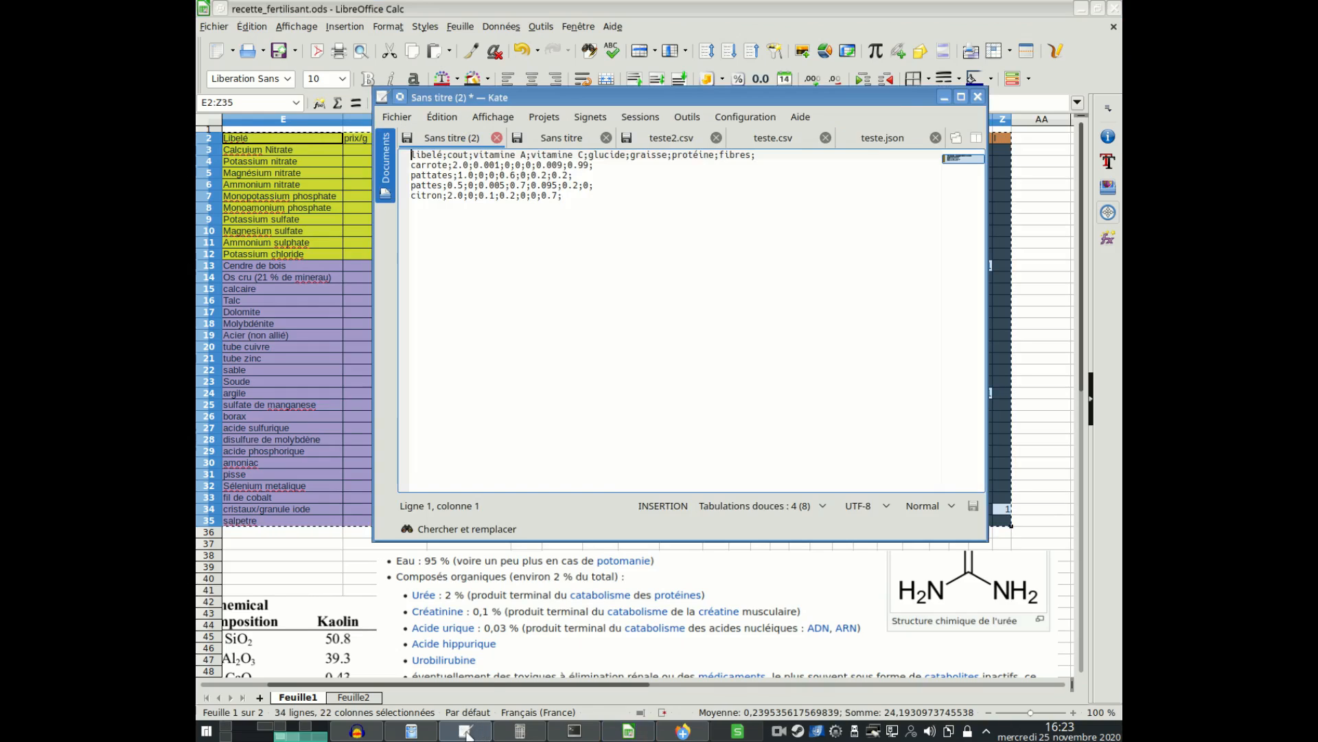
{"action": "left_click", "coordinate": [961, 97]}
{"action": "left_click", "coordinate": [218, 28]}
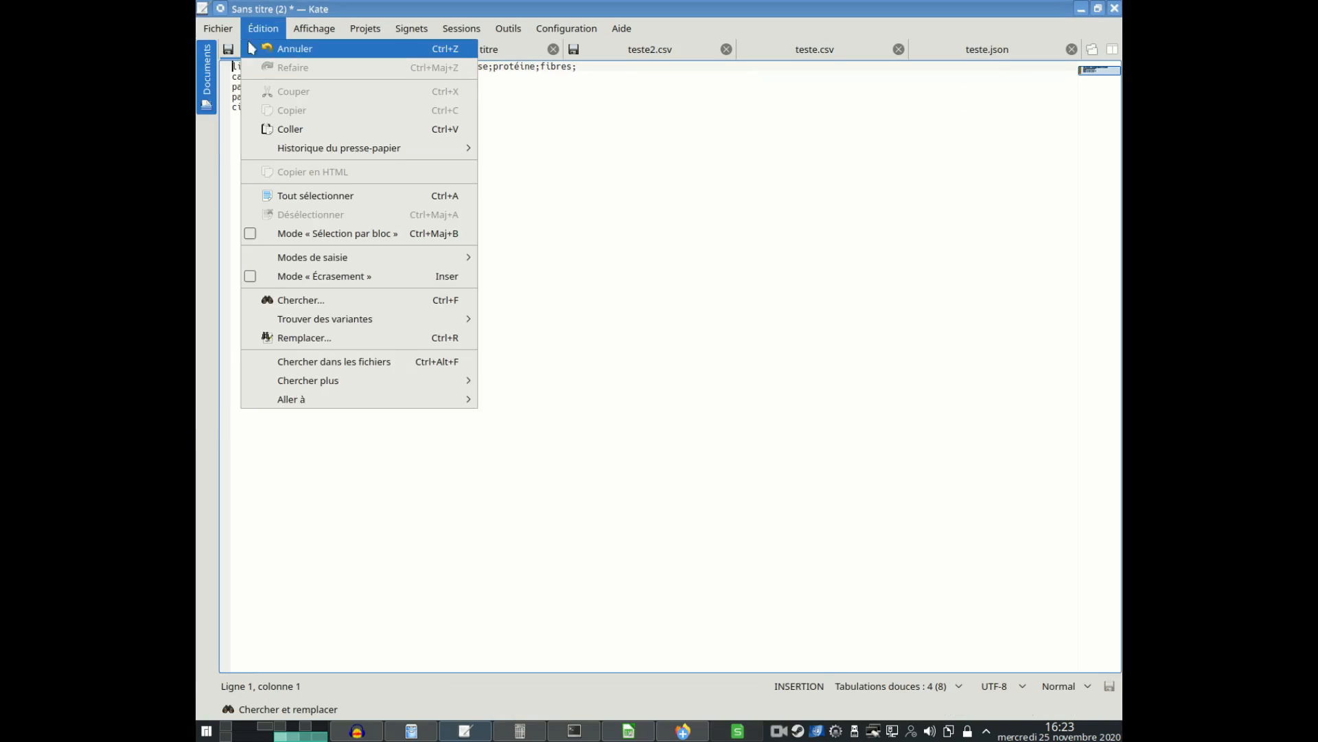
{"action": "mouse_move", "coordinate": [218, 28]}
{"action": "left_click", "coordinate": [240, 49]}
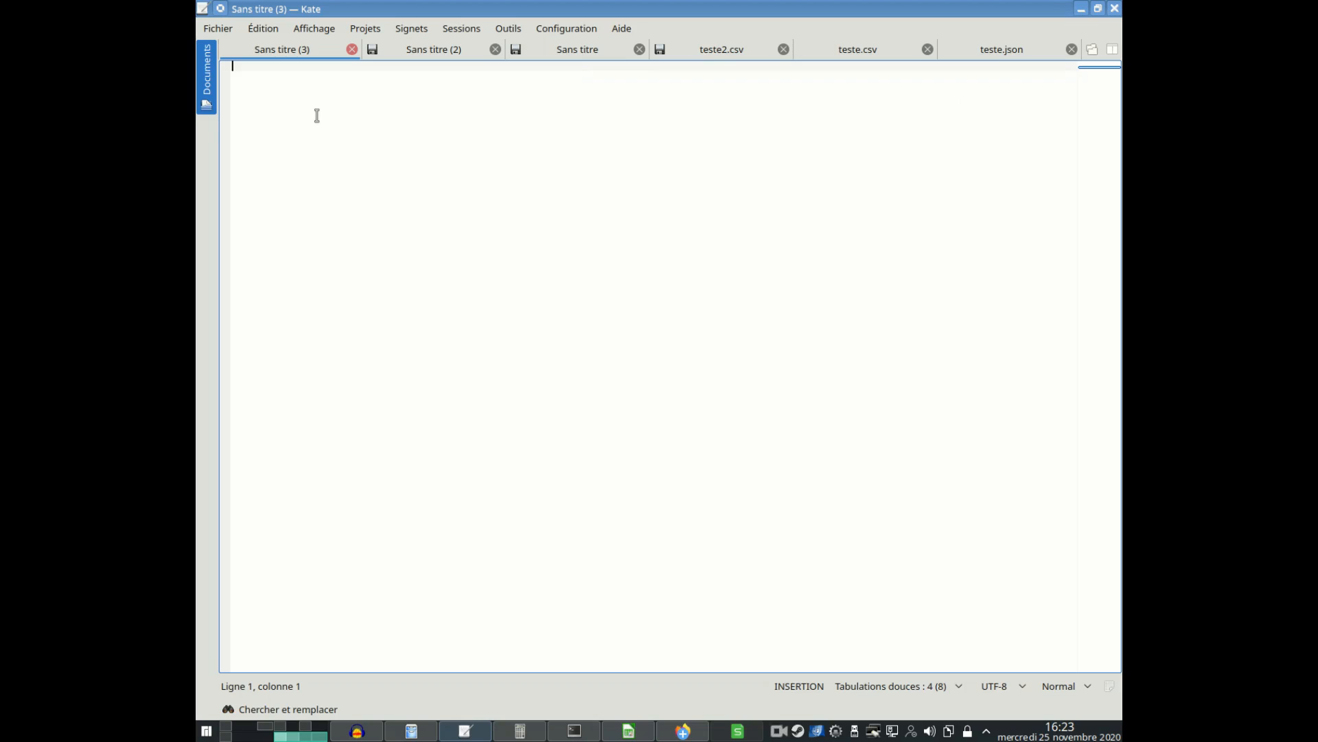
{"action": "key", "text": "ctrl+v"}
{"action": "scroll", "coordinate": [406, 130], "scroll_direction": "up", "scroll_amount": 2}
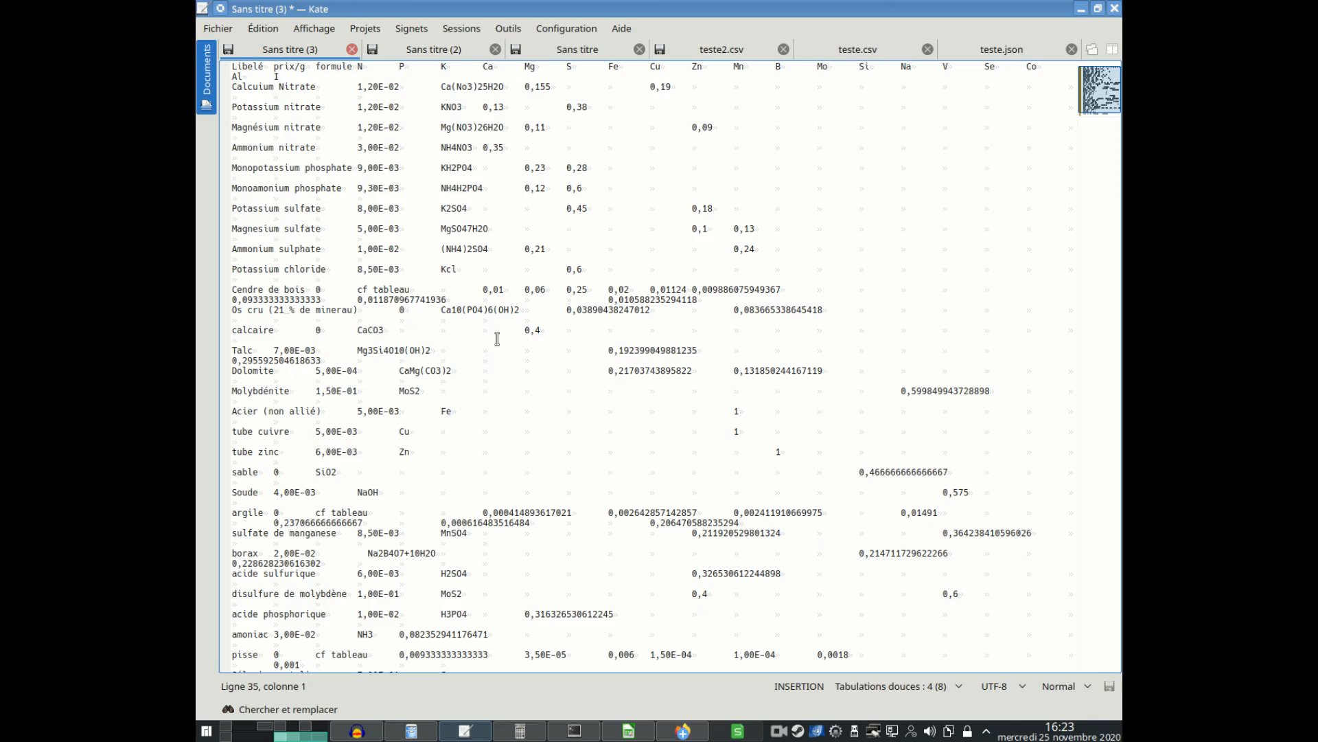
Step: Replace every tab character in the pasted table with a semicolon using find and replace
{"action": "key", "text": "ctrl+r"}
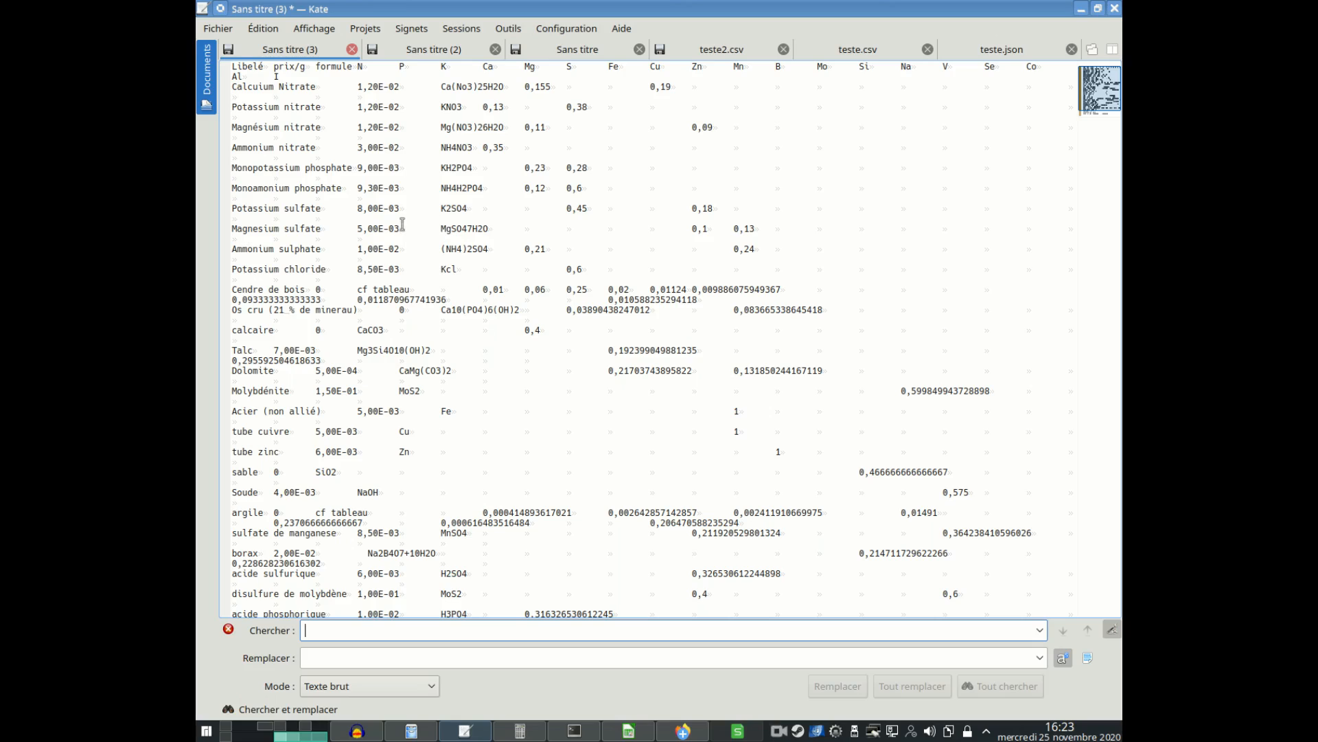
{"action": "left_click_drag", "start_coordinate": [398, 228], "coordinate": [440, 228]}
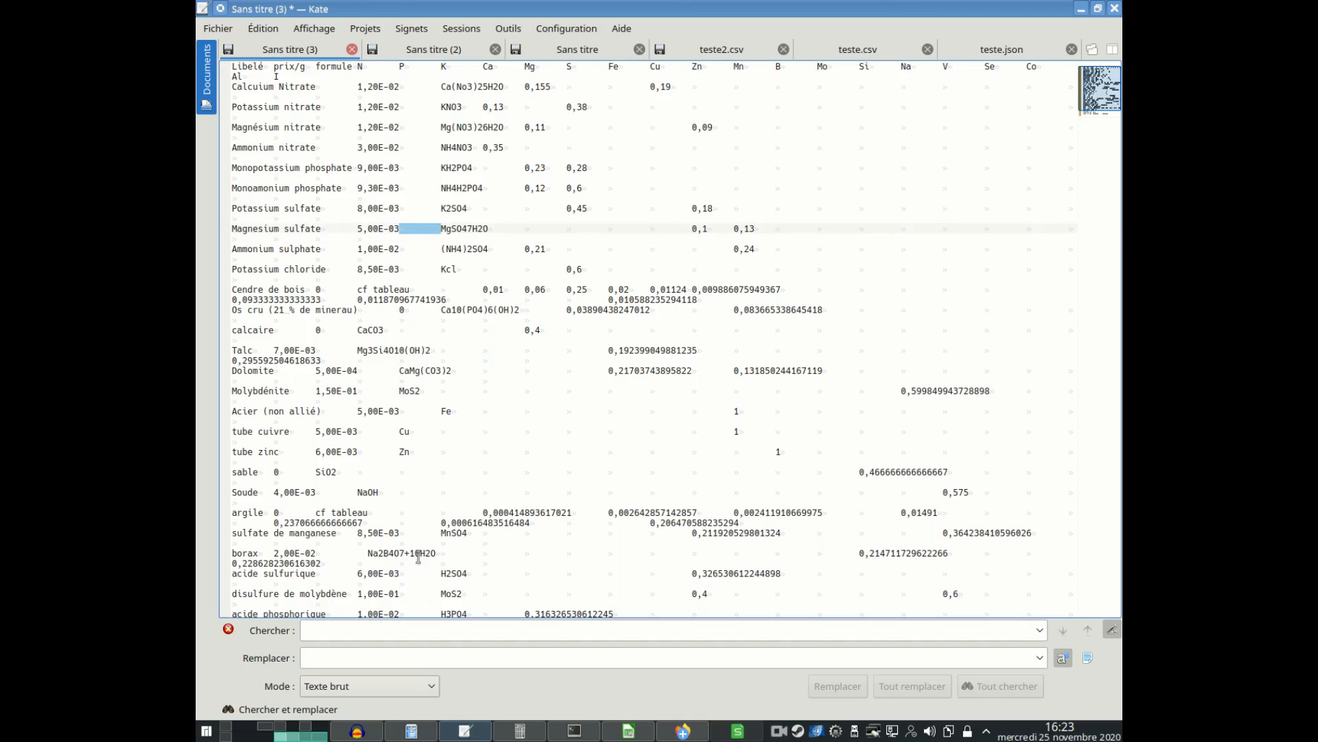
{"action": "middle_click", "coordinate": [386, 628]}
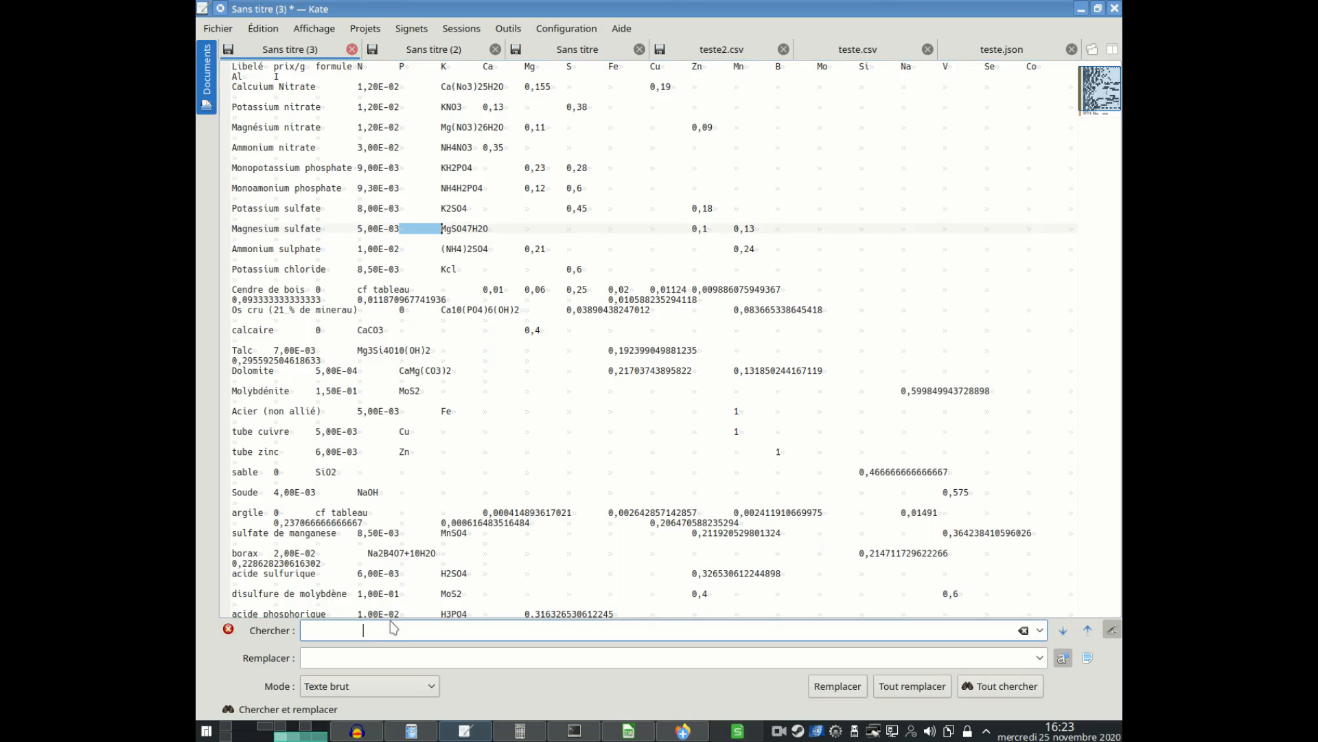
{"action": "left_click", "coordinate": [374, 656]}
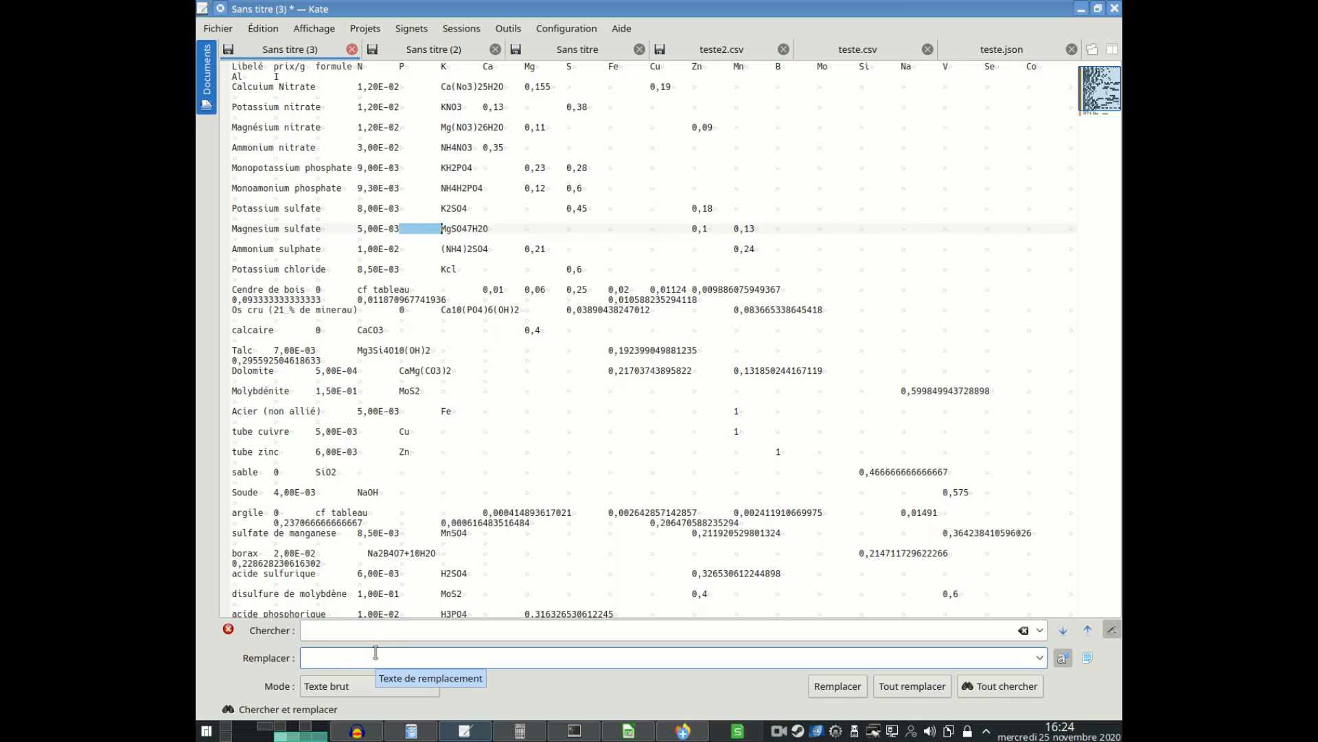
{"action": "left_click", "coordinate": [905, 687]}
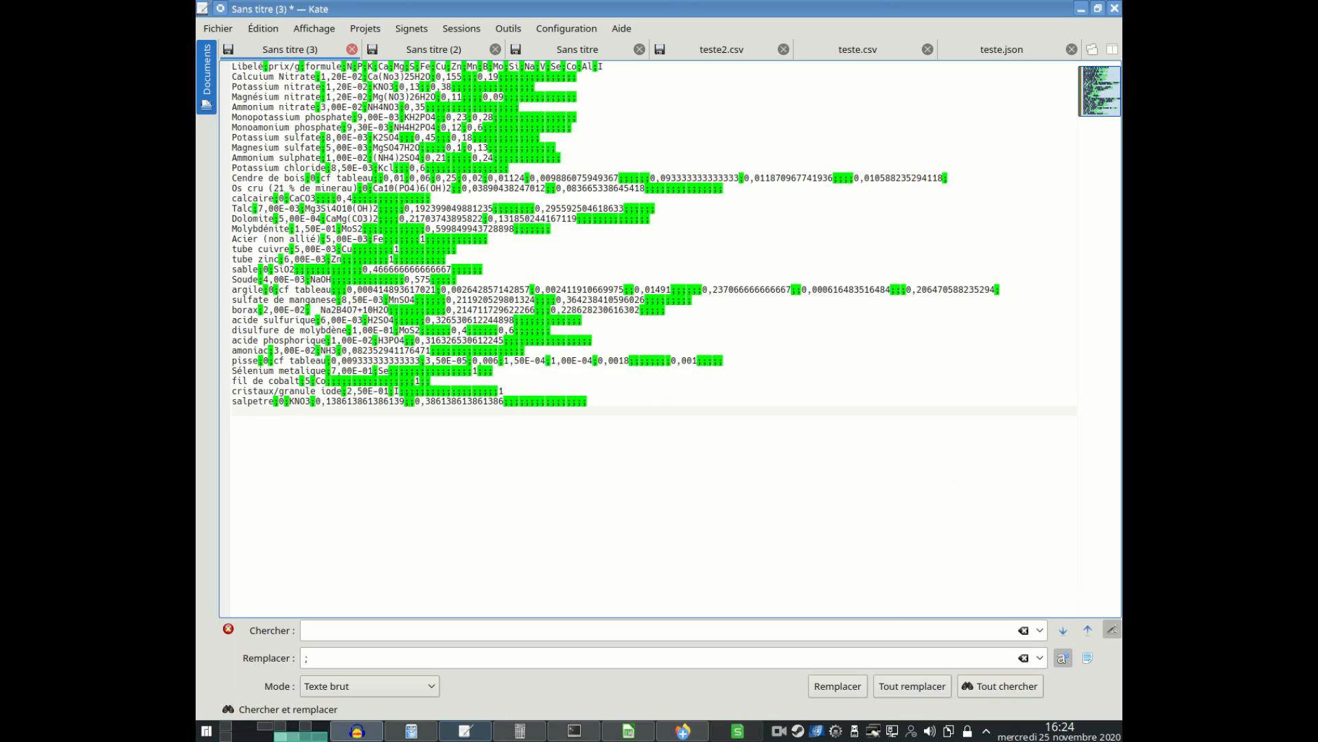
Step: Return to Firefox, reload the recipe page to clear its data and check that all four sections are empty
{"action": "left_click_drag", "start_coordinate": [774, 10], "coordinate": [735, 137]}
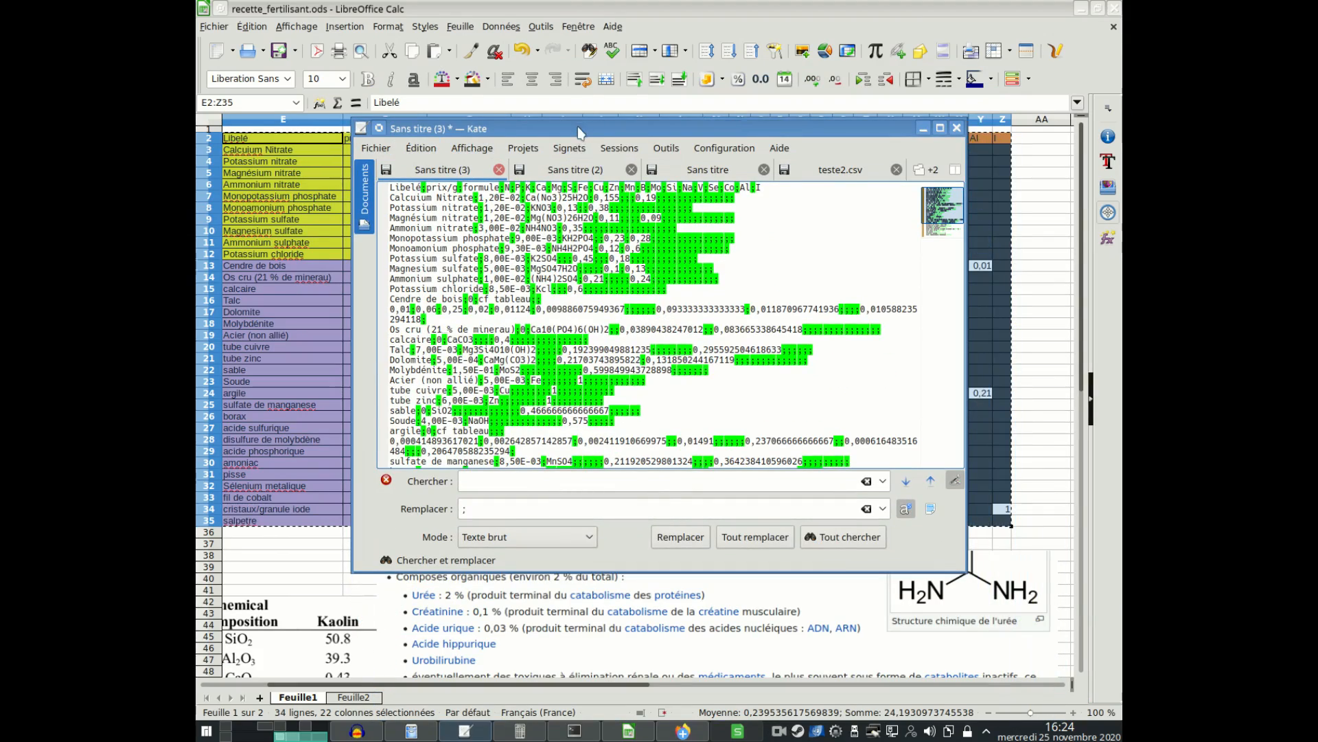
{"action": "left_click_drag", "start_coordinate": [581, 128], "coordinate": [1122, 226]}
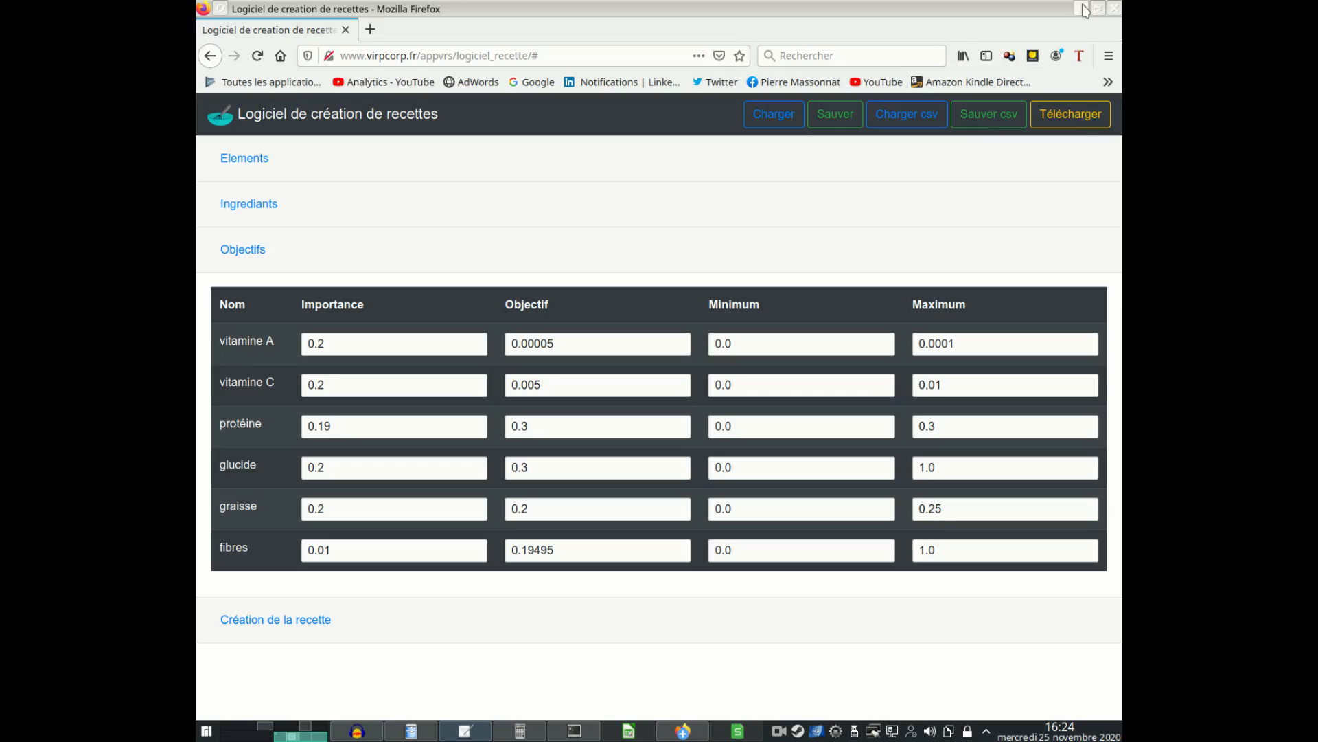
{"action": "left_click", "coordinate": [406, 159]}
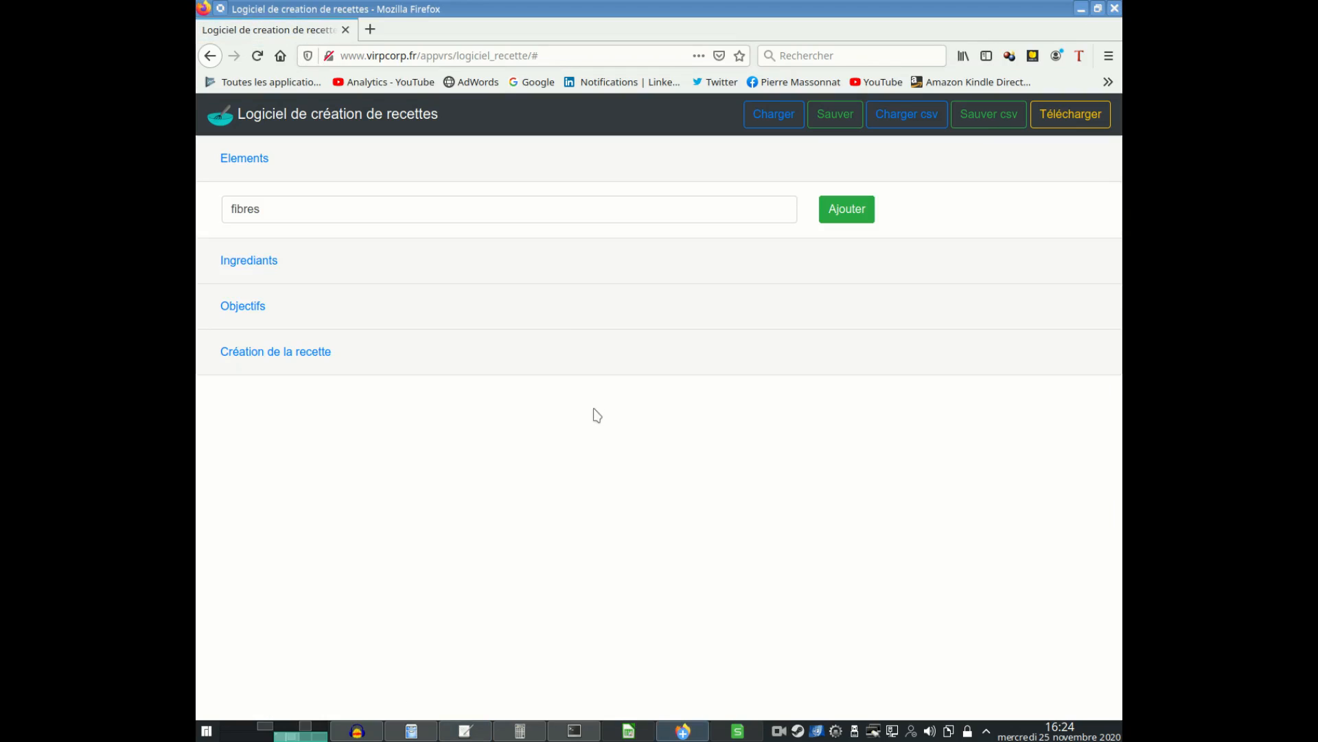
{"action": "left_click", "coordinate": [278, 268]}
{"action": "left_click", "coordinate": [258, 306]}
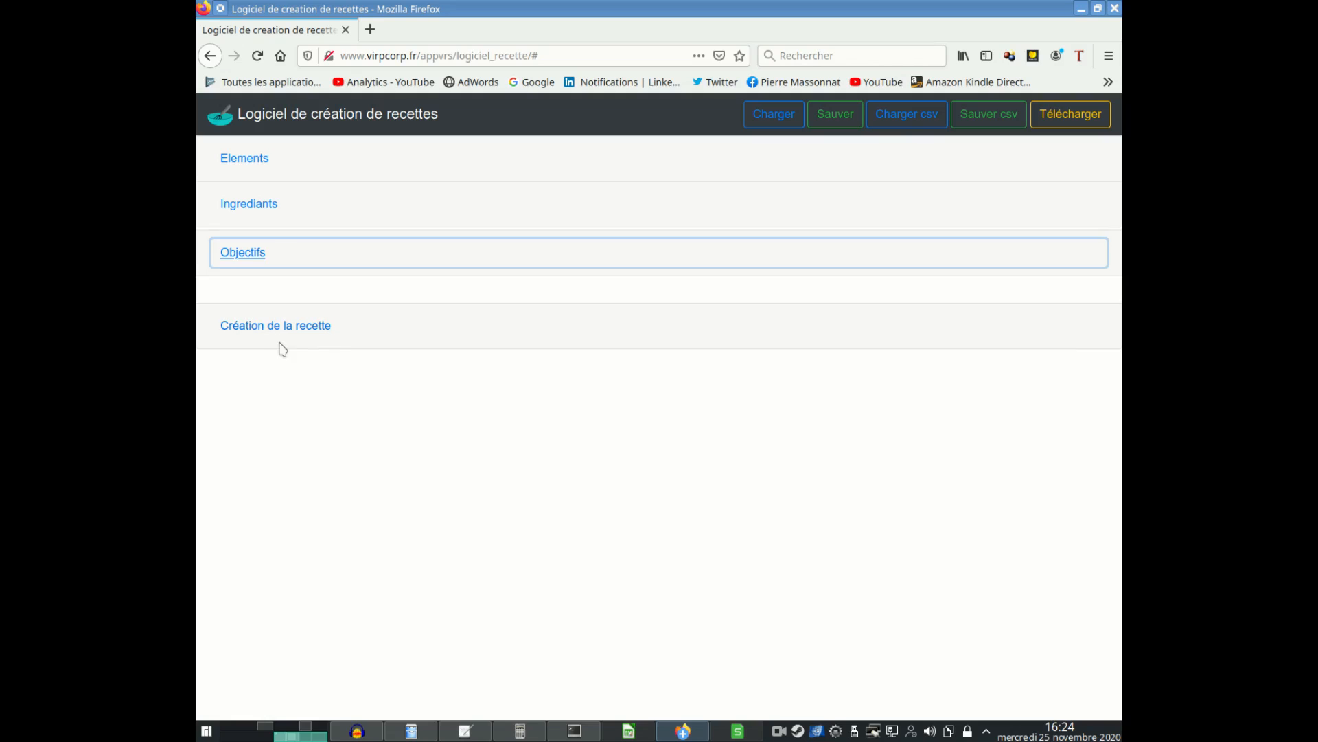
{"action": "left_click", "coordinate": [280, 335]}
{"action": "left_click", "coordinate": [255, 162]}
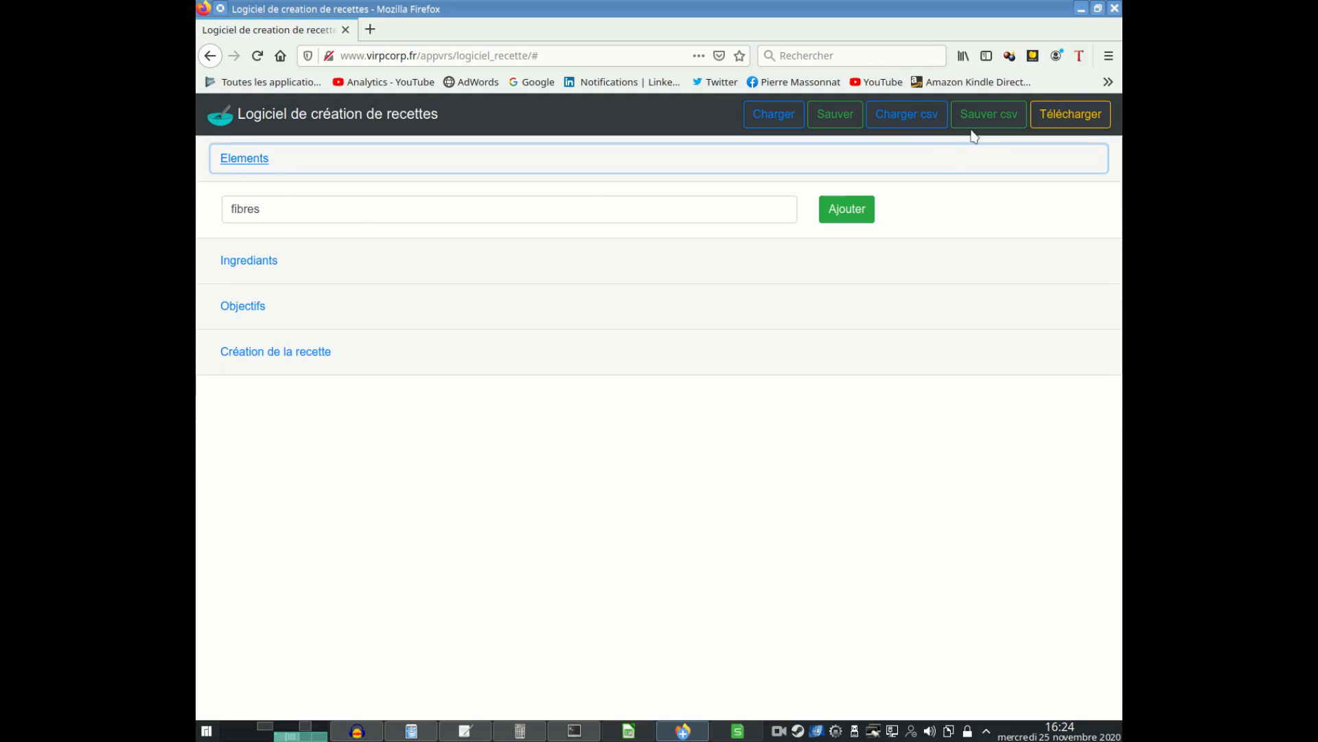
Step: Start a CSV import with ; as the separator, and copy the entire semicolon-separated ingredient table from the Kate document
{"action": "left_click", "coordinate": [911, 116]}
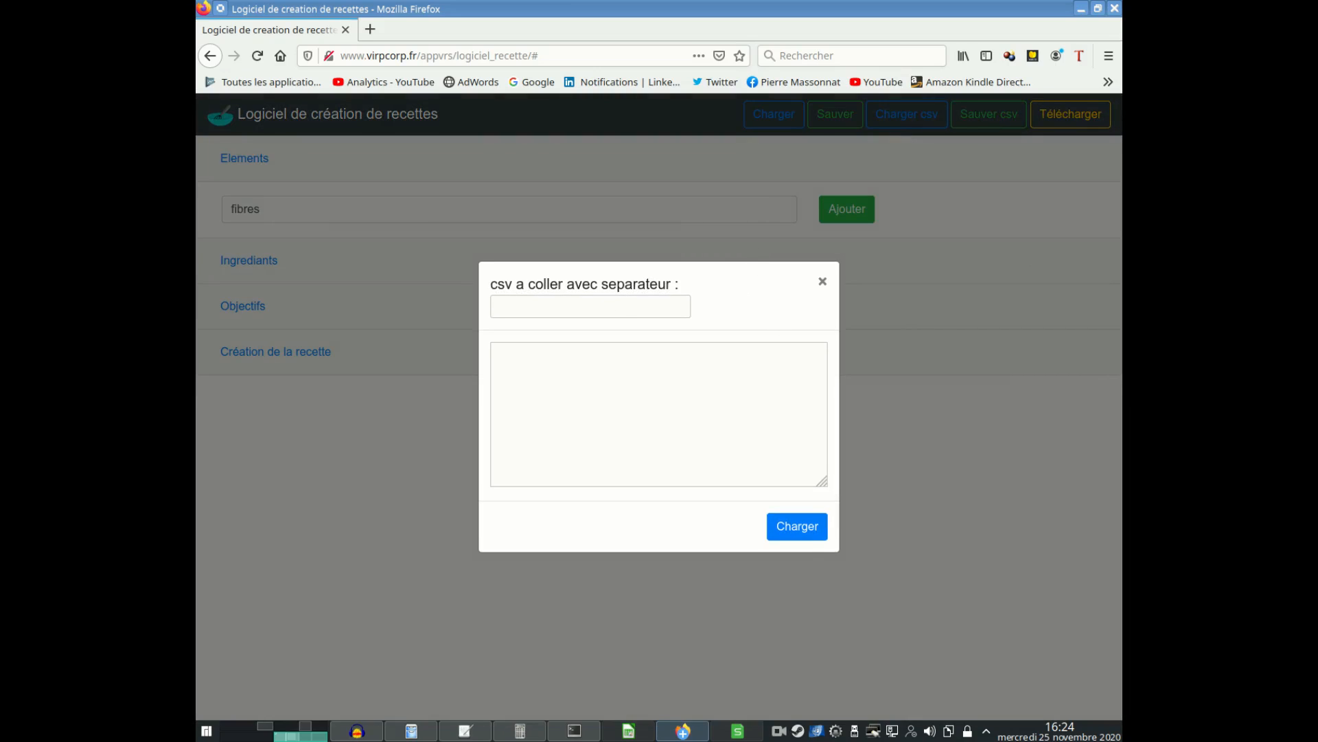
{"action": "left_click", "coordinate": [622, 305]}
{"action": "key", "text": "alt+Tab"}
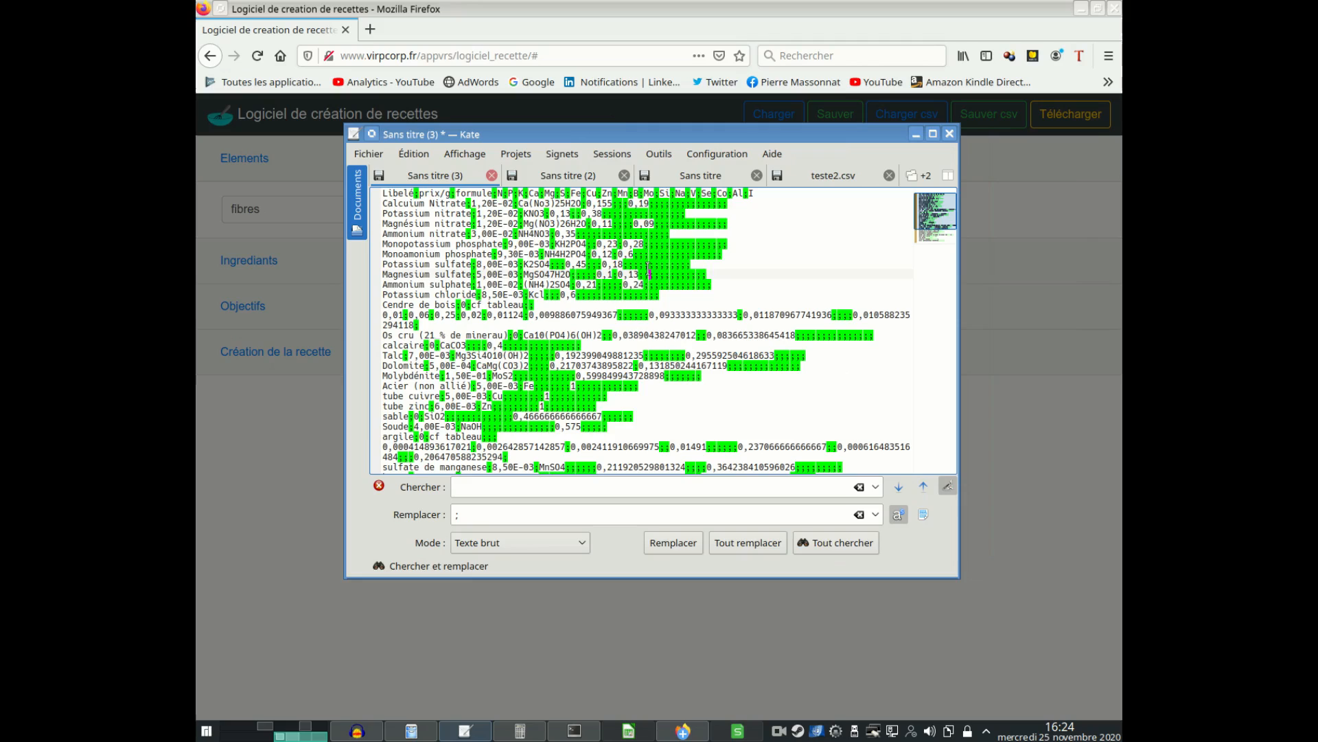
{"action": "key", "text": "ctrl+a"}
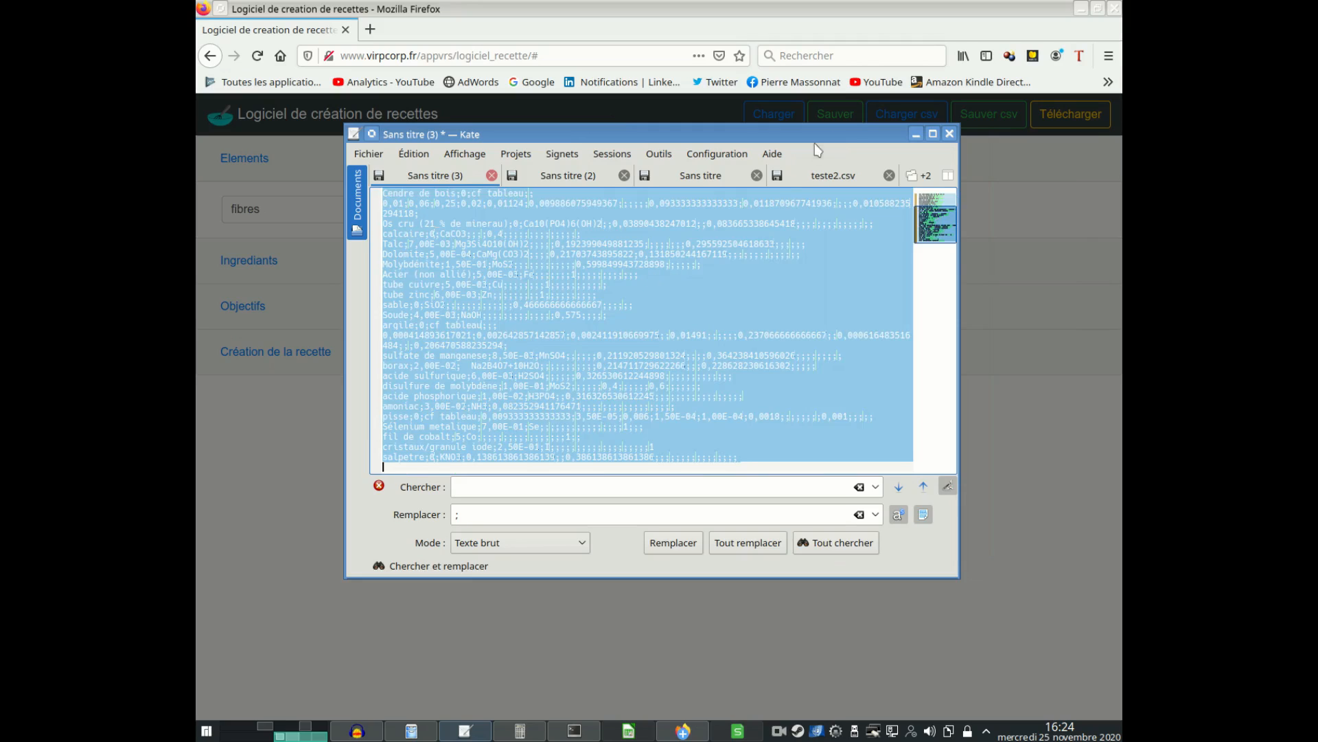
{"action": "left_click", "coordinate": [915, 134]}
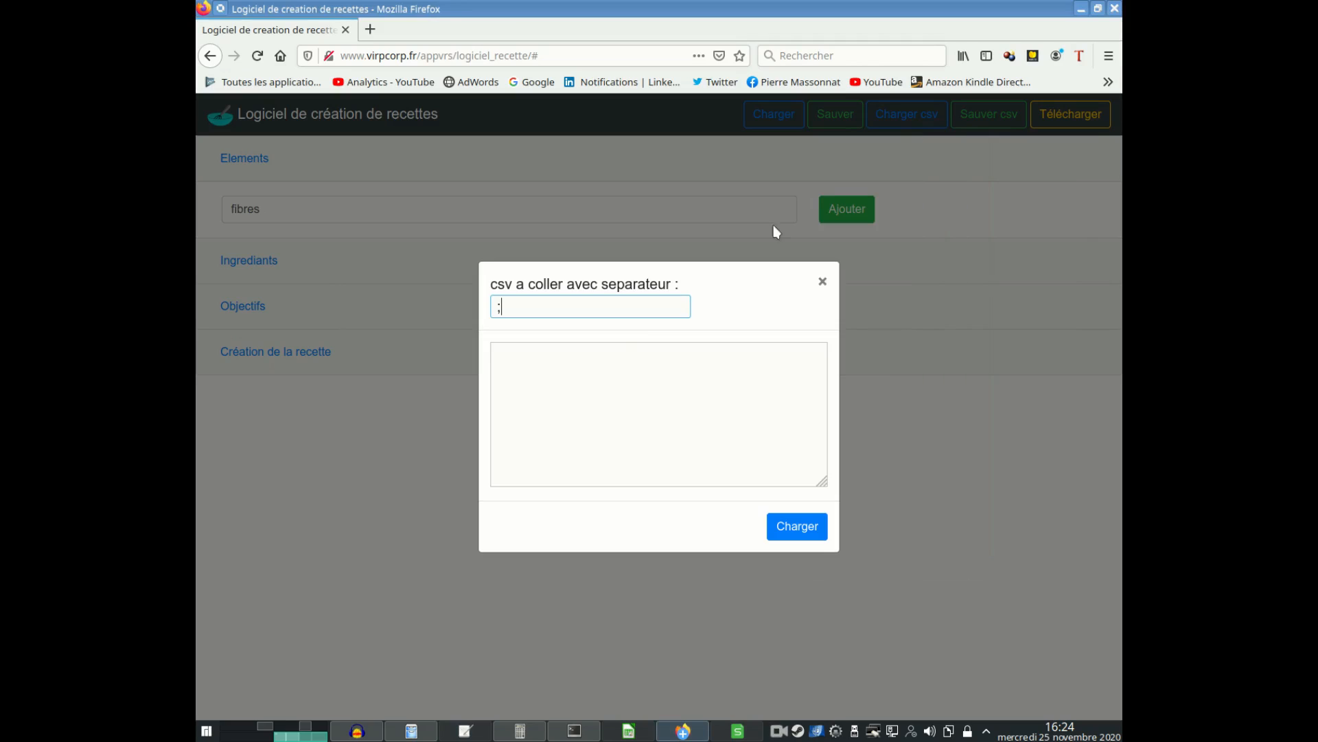
Step: Paste the copied ingredient table into the CSV import form in Firefox and load it
{"action": "left_click", "coordinate": [622, 365]}
{"action": "key", "text": "ctrl+v"}
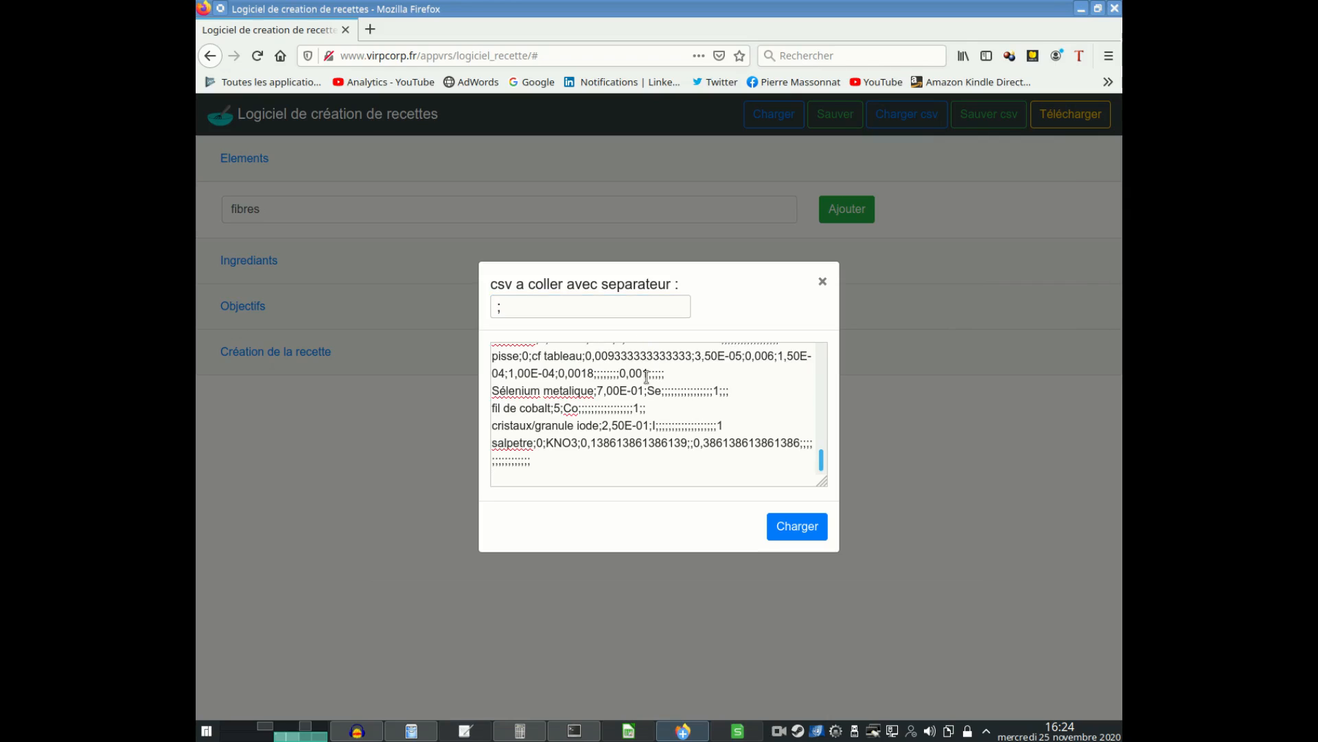
{"action": "left_click", "coordinate": [797, 529]}
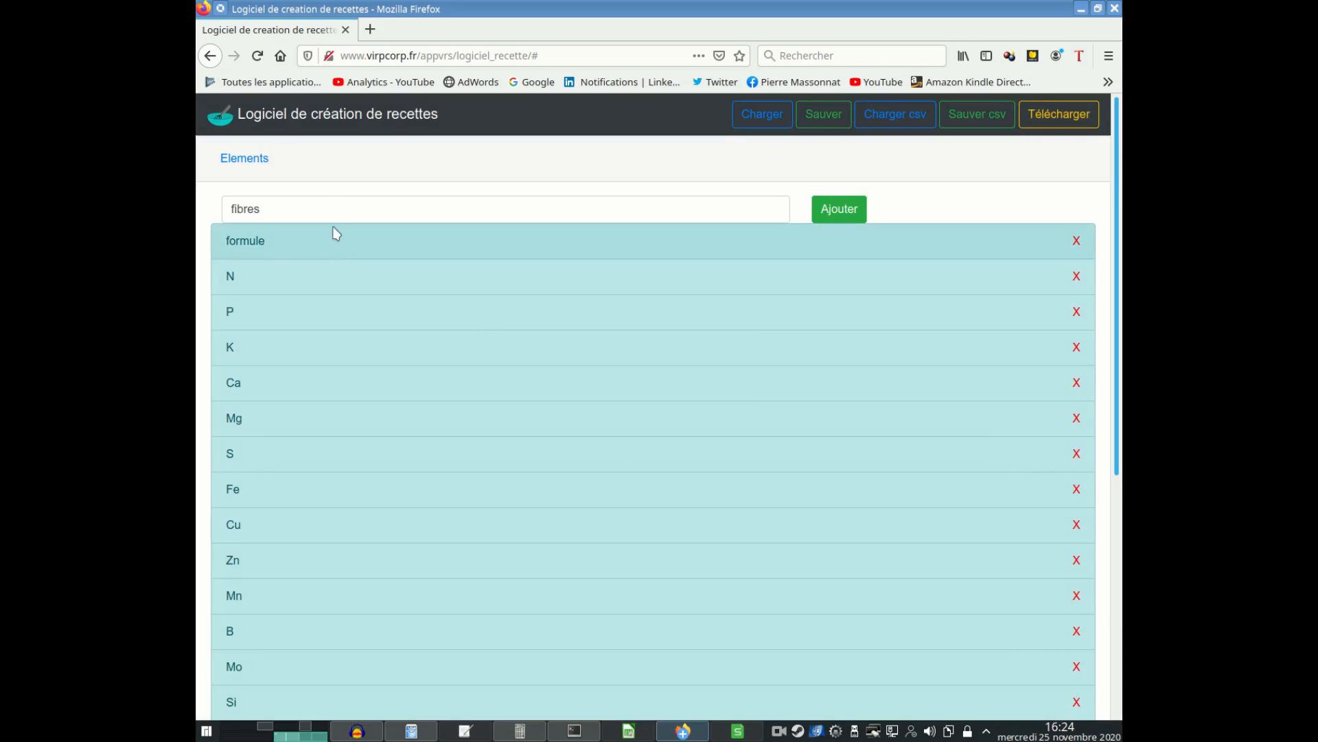
Step: Review the imported element list, then check the Ingrediants table from its first row to its last
{"action": "scroll", "coordinate": [329, 229], "scroll_direction": "down", "scroll_amount": 5}
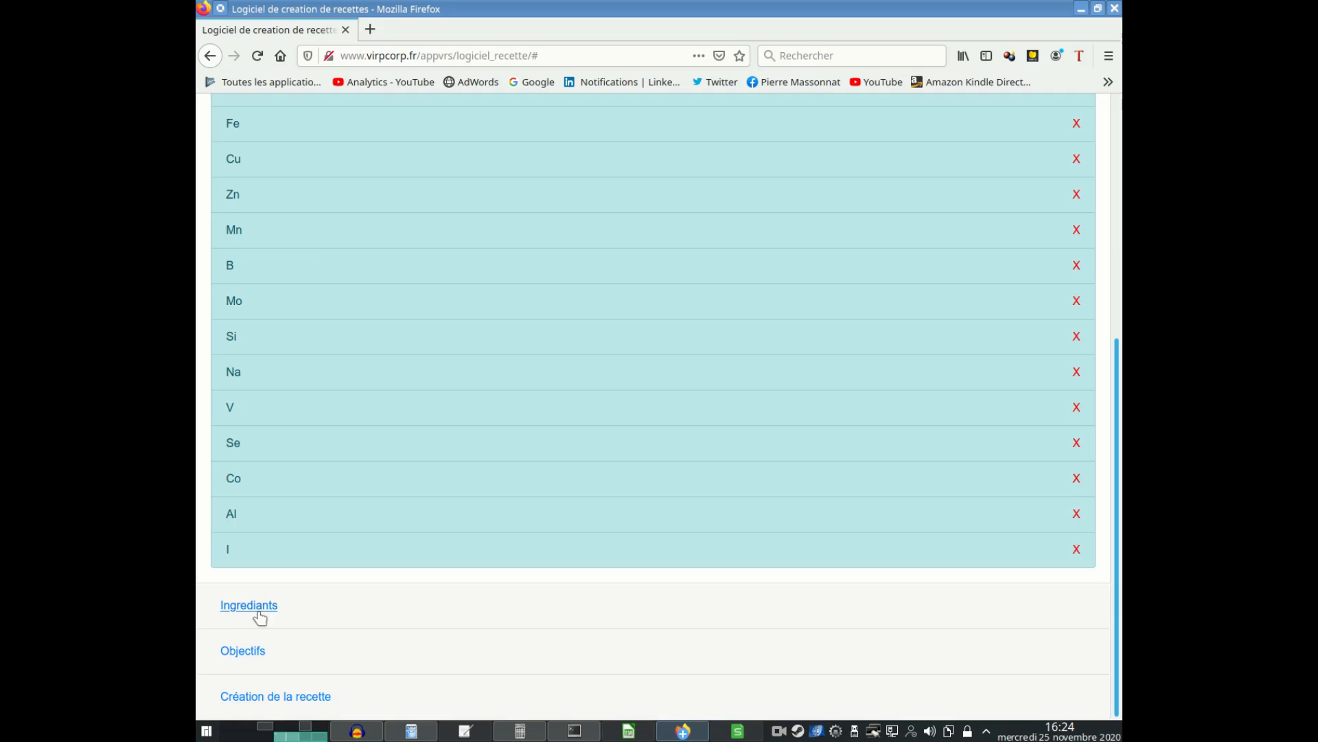
{"action": "left_click", "coordinate": [255, 604]}
{"action": "scroll", "coordinate": [482, 313], "scroll_direction": "down", "scroll_amount": 10}
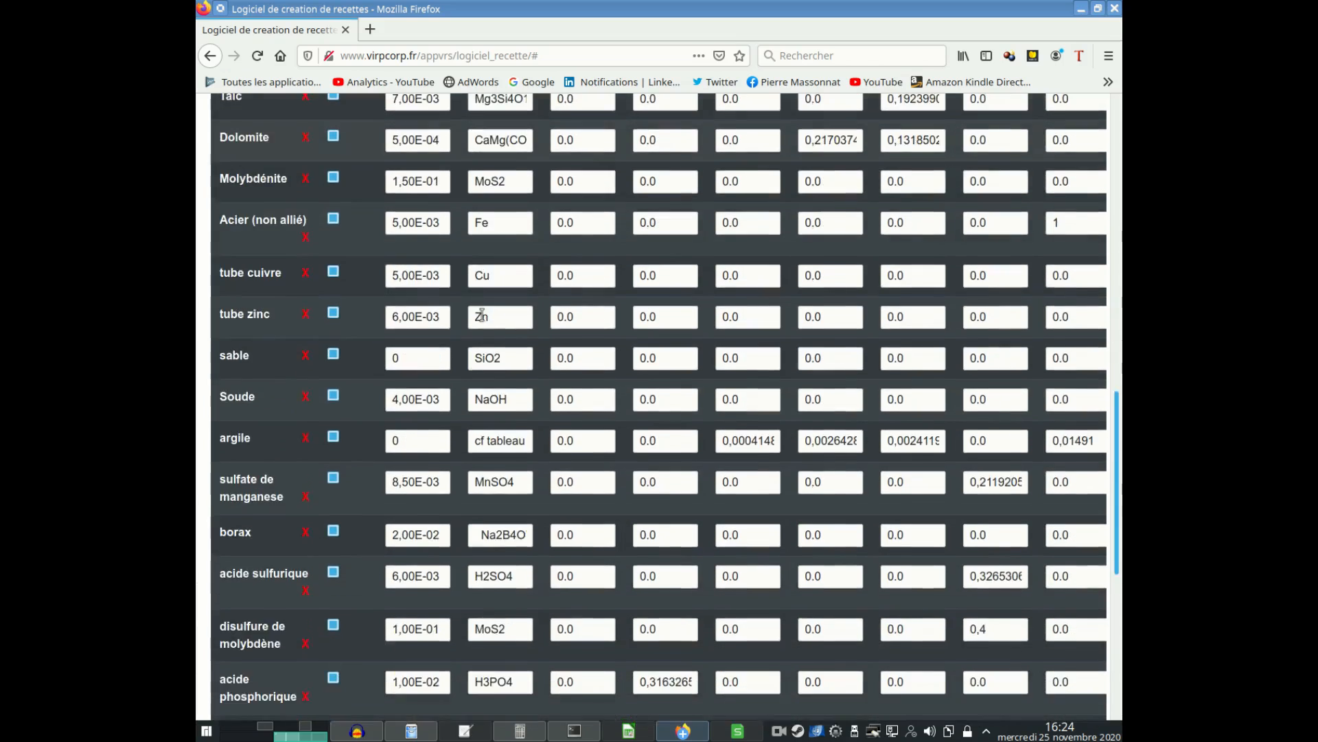
{"action": "scroll", "coordinate": [482, 313], "scroll_direction": "up", "scroll_amount": 6}
{"action": "scroll", "coordinate": [482, 314], "scroll_direction": "up", "scroll_amount": 7}
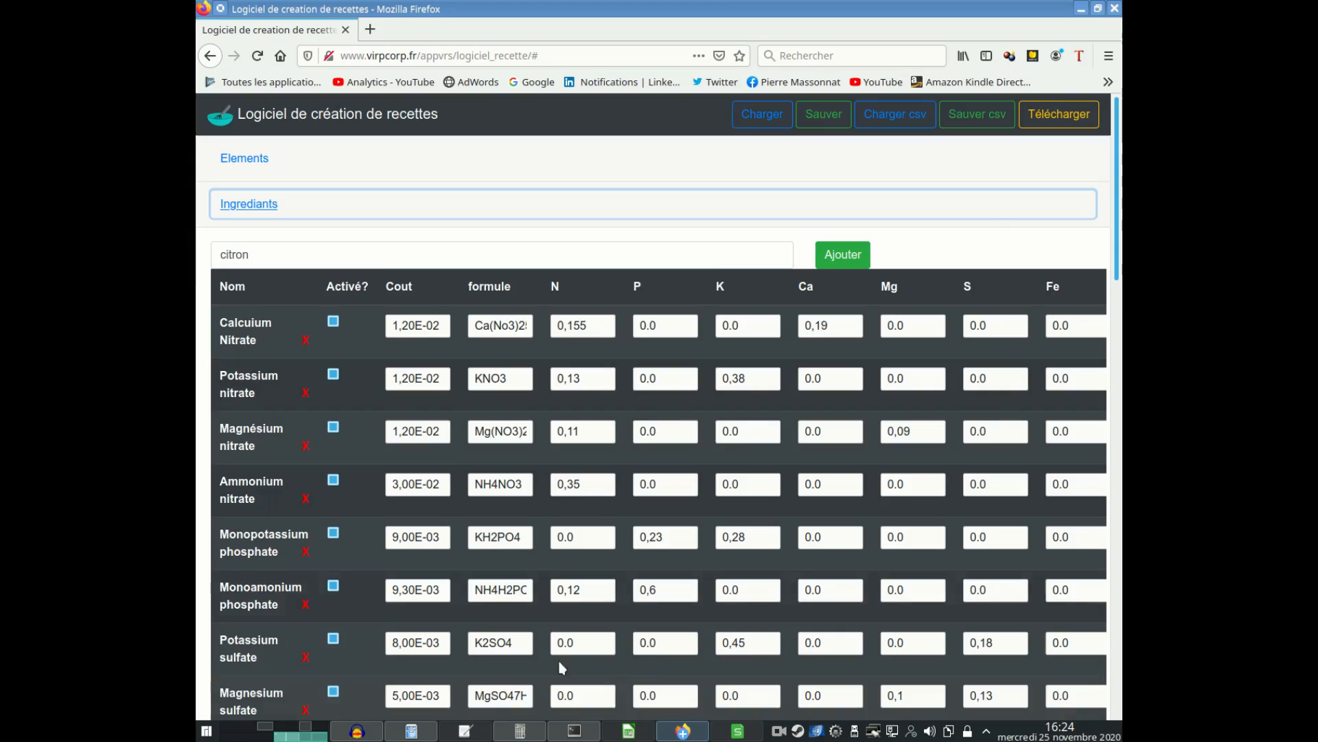
{"action": "scroll", "coordinate": [663, 400], "scroll_direction": "down", "scroll_amount": 4}
{"action": "scroll", "coordinate": [664, 400], "scroll_direction": "down", "scroll_amount": 10}
{"action": "scroll", "coordinate": [638, 481], "scroll_direction": "up", "scroll_amount": 2}
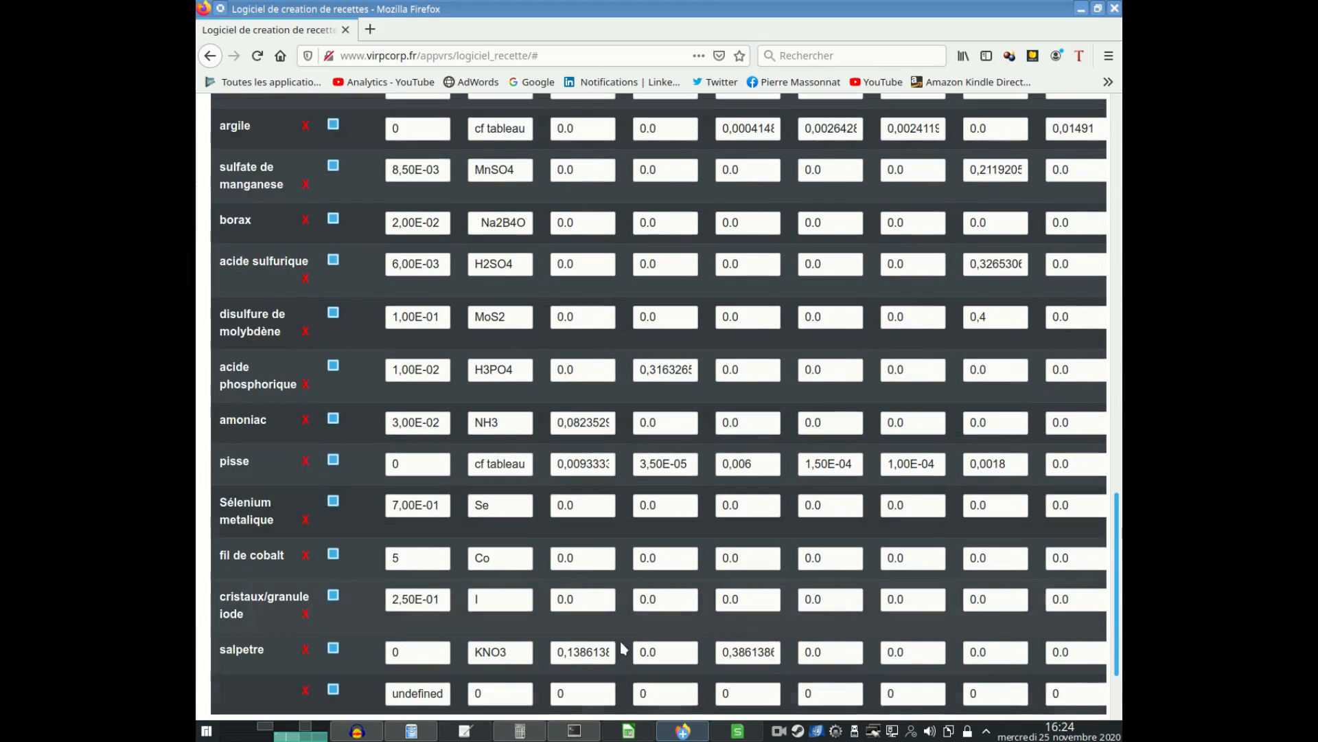
{"action": "scroll", "coordinate": [594, 552], "scroll_direction": "down", "scroll_amount": 1}
{"action": "scroll", "coordinate": [595, 551], "scroll_direction": "down", "scroll_amount": 1}
{"action": "left_click_drag", "start_coordinate": [552, 647], "coordinate": [368, 608]}
{"action": "scroll", "coordinate": [418, 439], "scroll_direction": "down", "scroll_amount": 1}
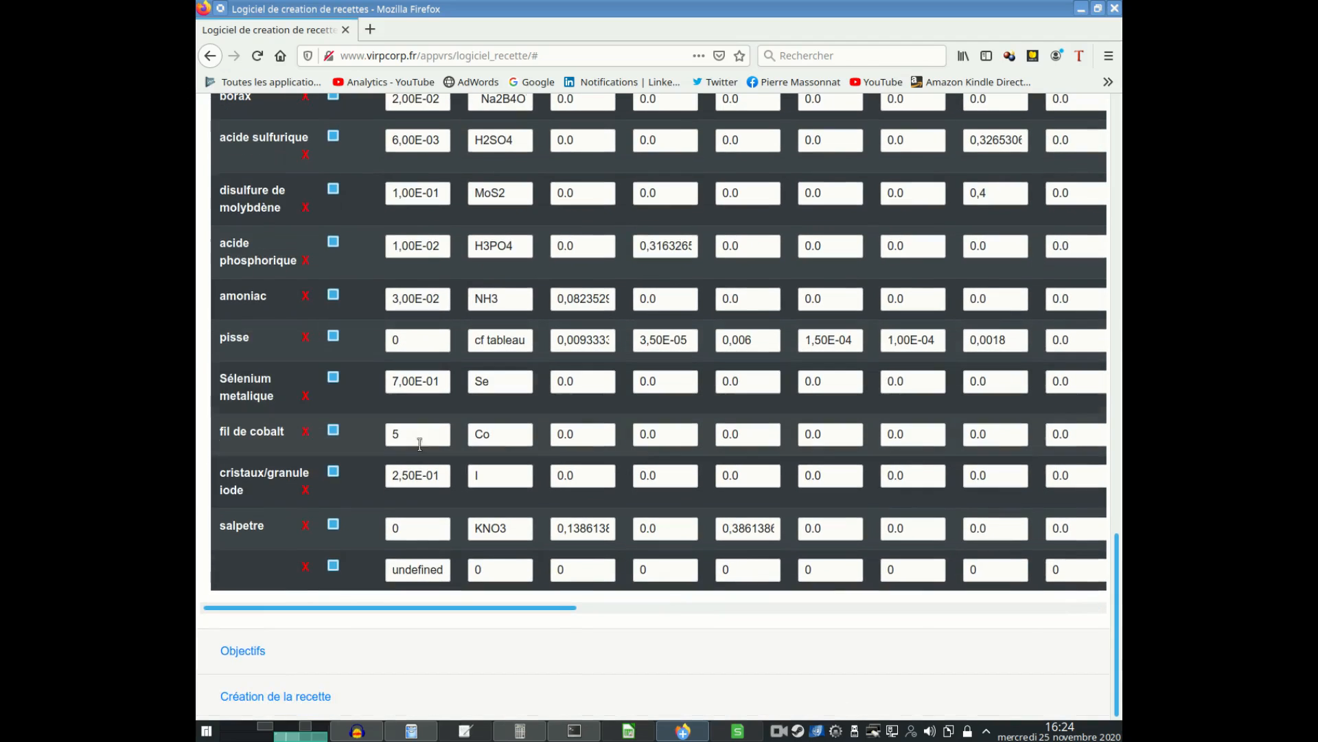
Step: Open the Objectifs section and check the importance, objective, minimum and maximum fields of the imported elements
{"action": "left_click", "coordinate": [236, 651]}
{"action": "scroll", "coordinate": [495, 429], "scroll_direction": "up", "scroll_amount": 5}
{"action": "scroll", "coordinate": [496, 447], "scroll_direction": "down", "scroll_amount": 5}
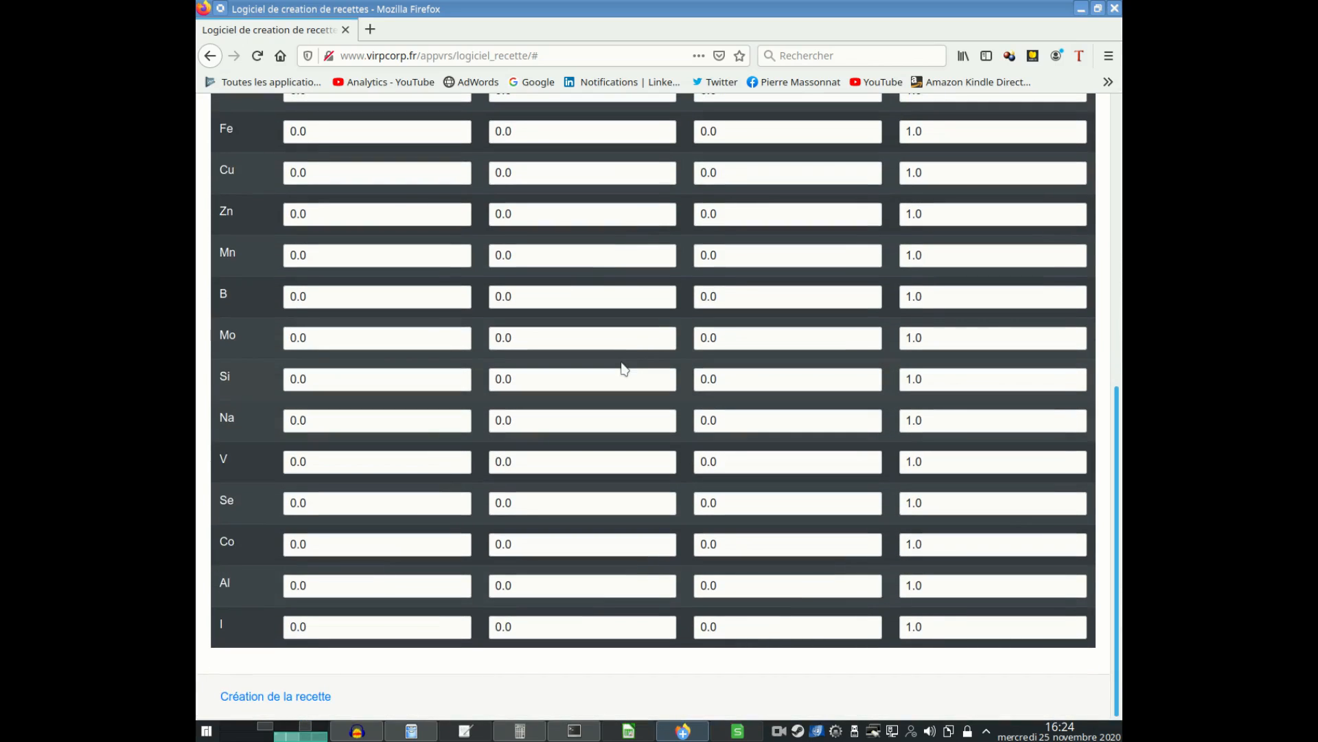
{"action": "scroll", "coordinate": [742, 346], "scroll_direction": "up", "scroll_amount": 7}
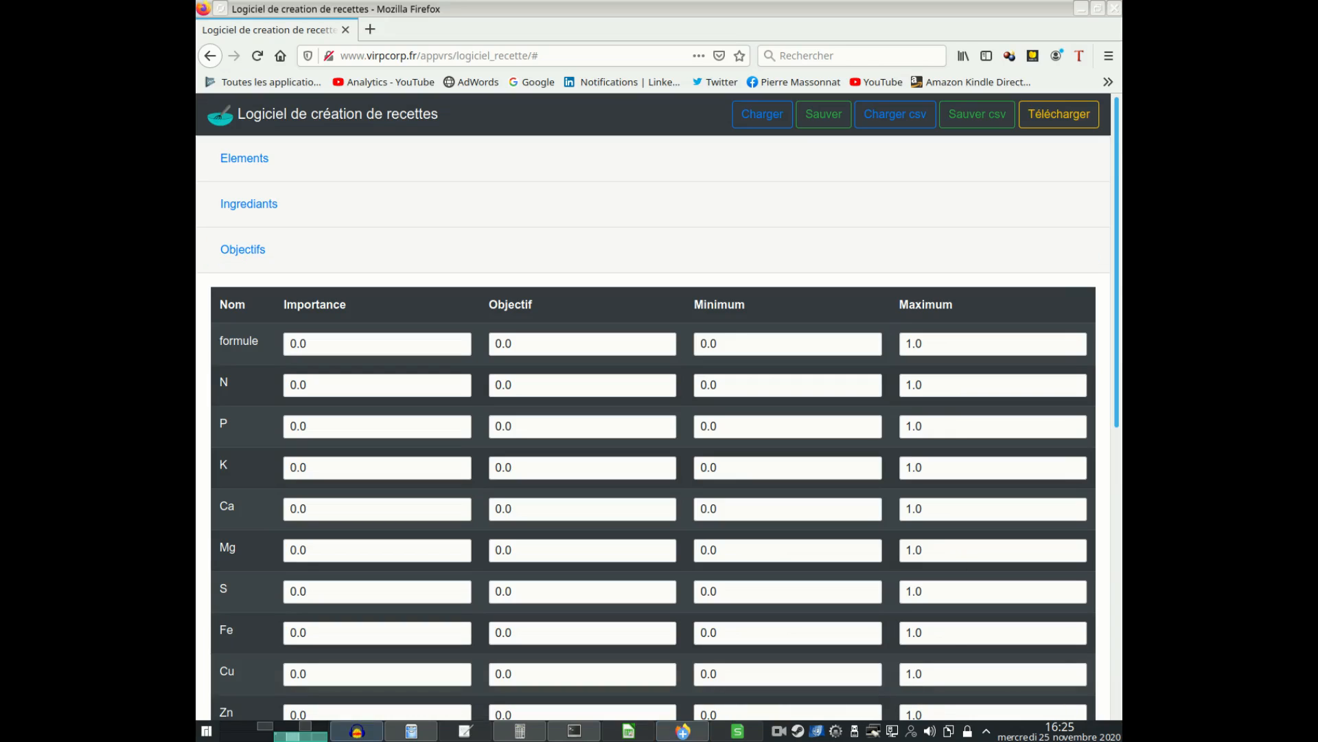
{"action": "right_click", "coordinate": [785, 732]}
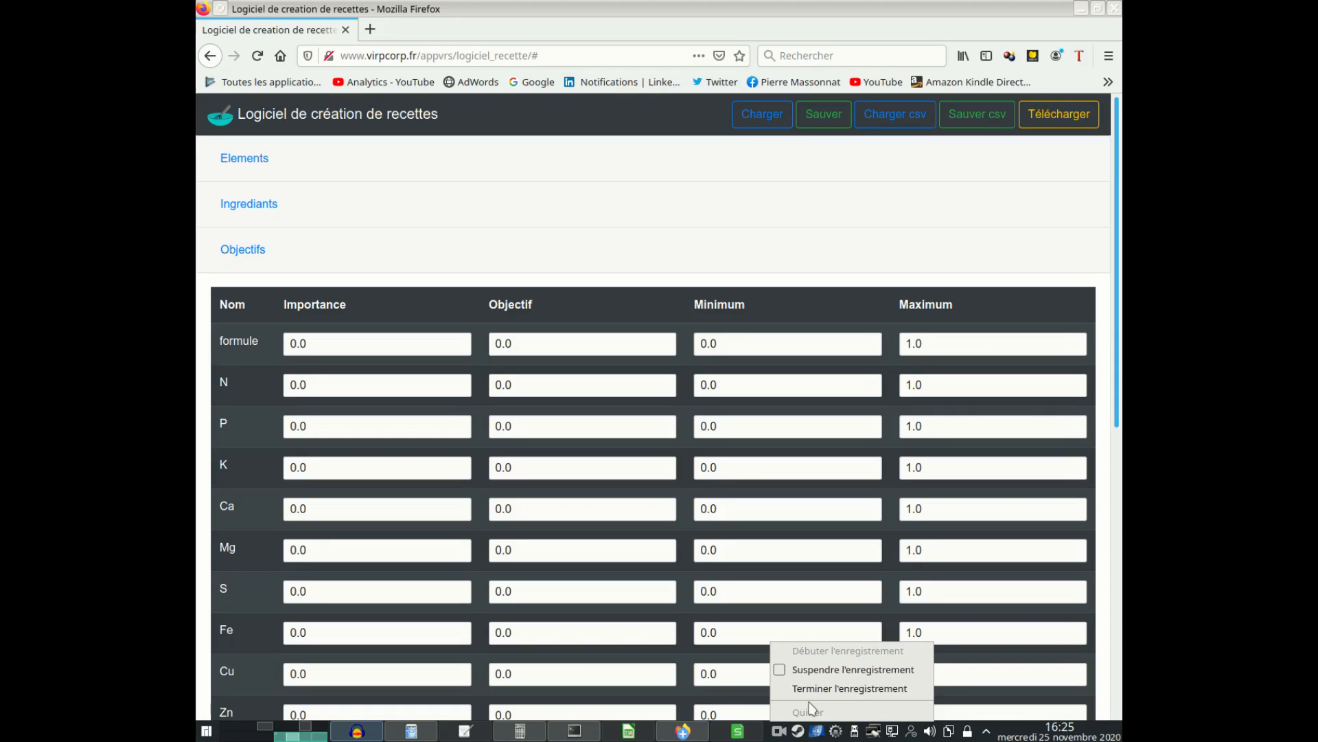